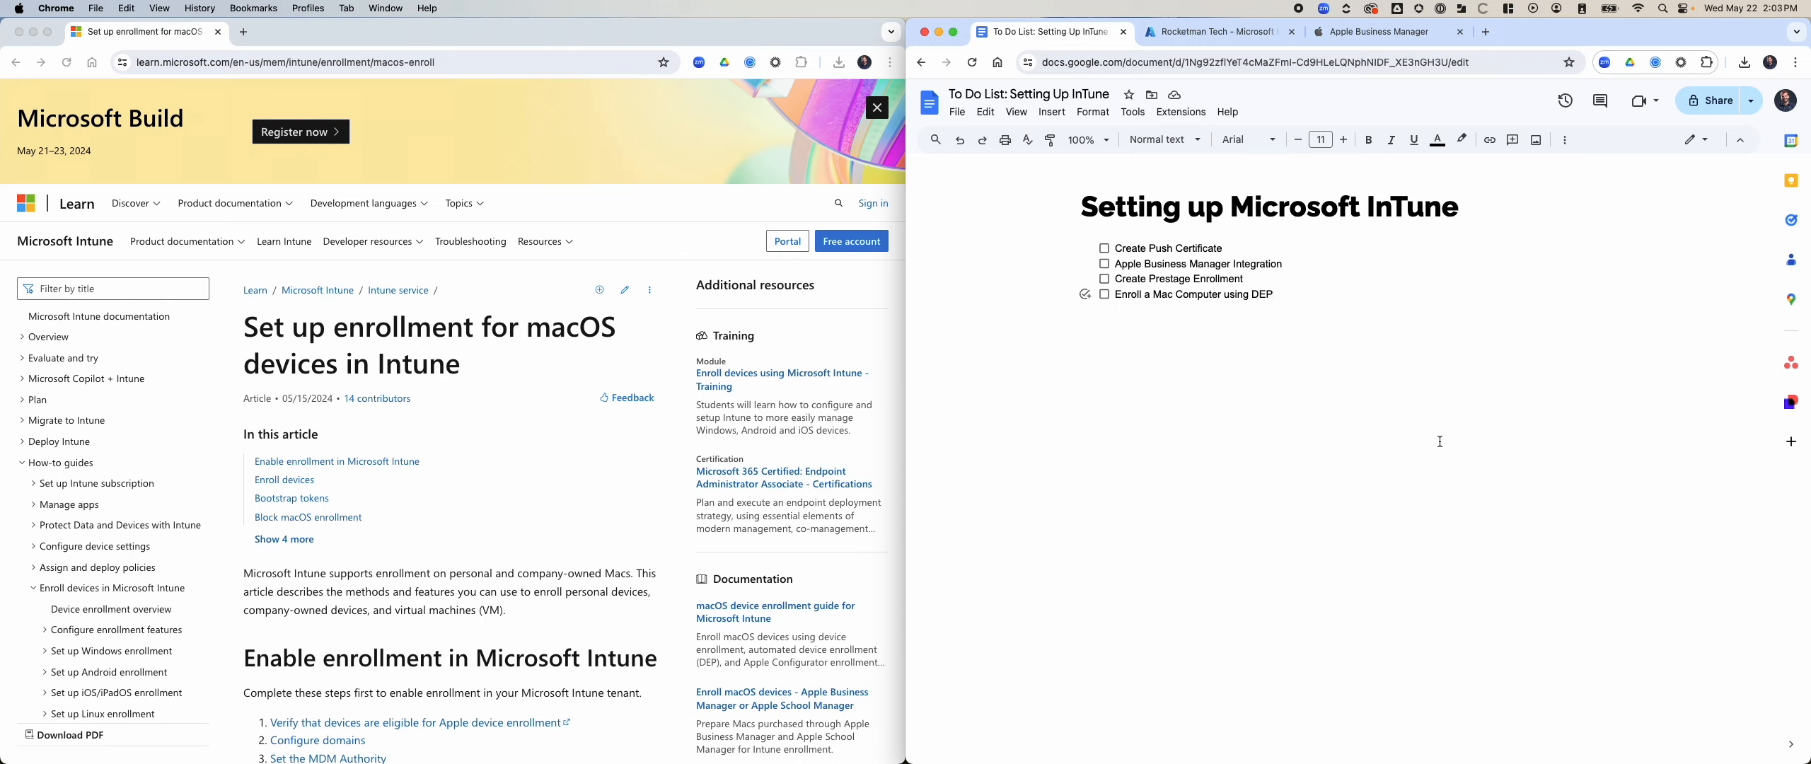
Step: Scroll through the Microsoft Learn macOS enrollment overview past the BYOD section
left_click(421, 351)
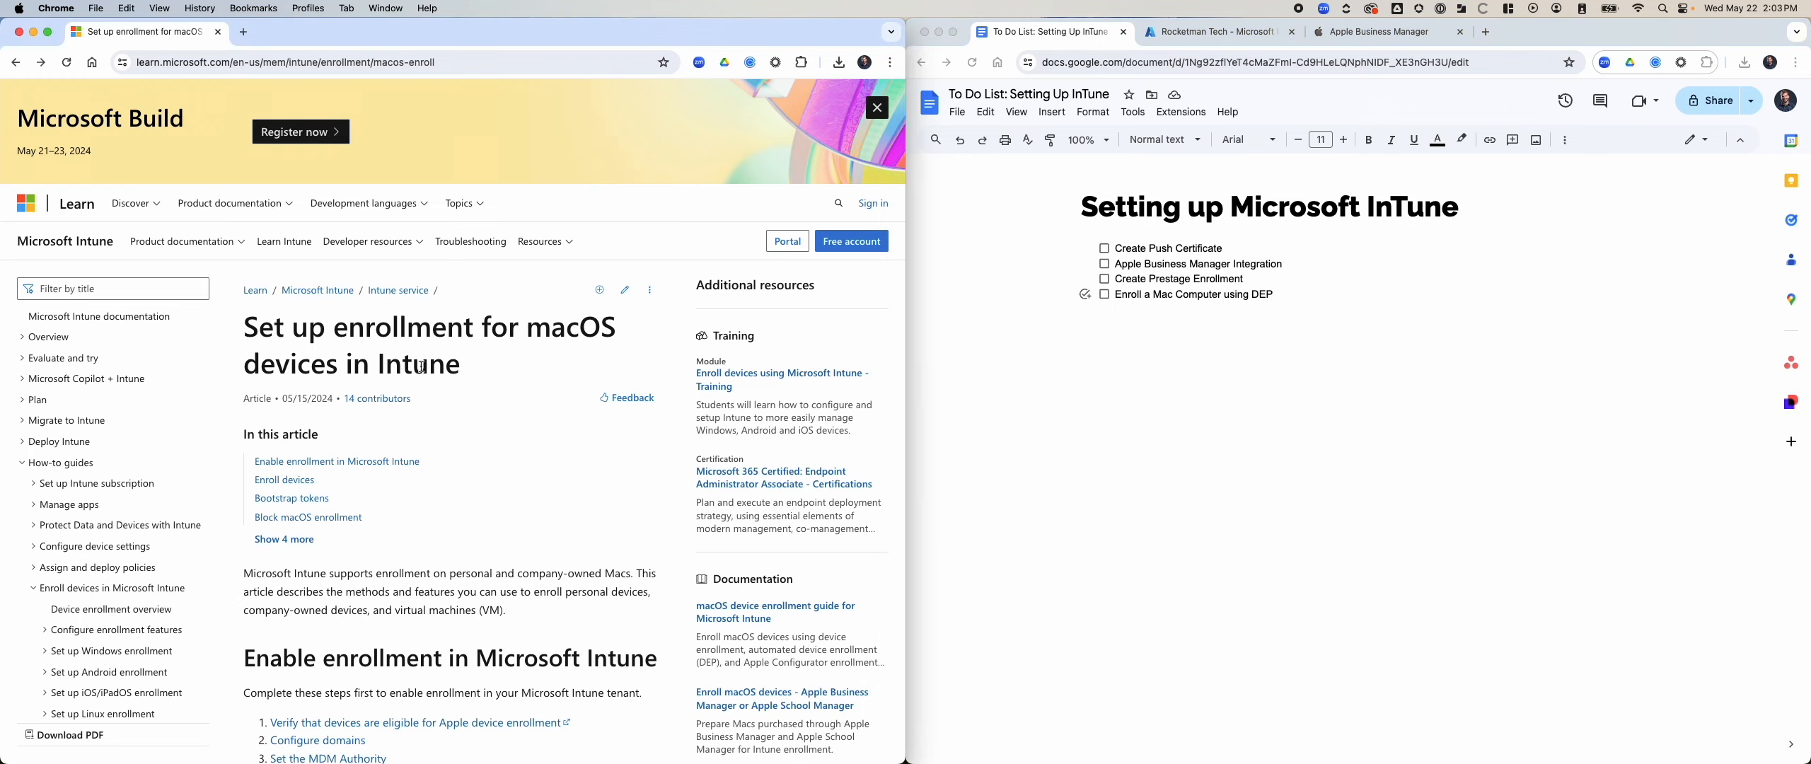
scroll(412, 394, "down", 5)
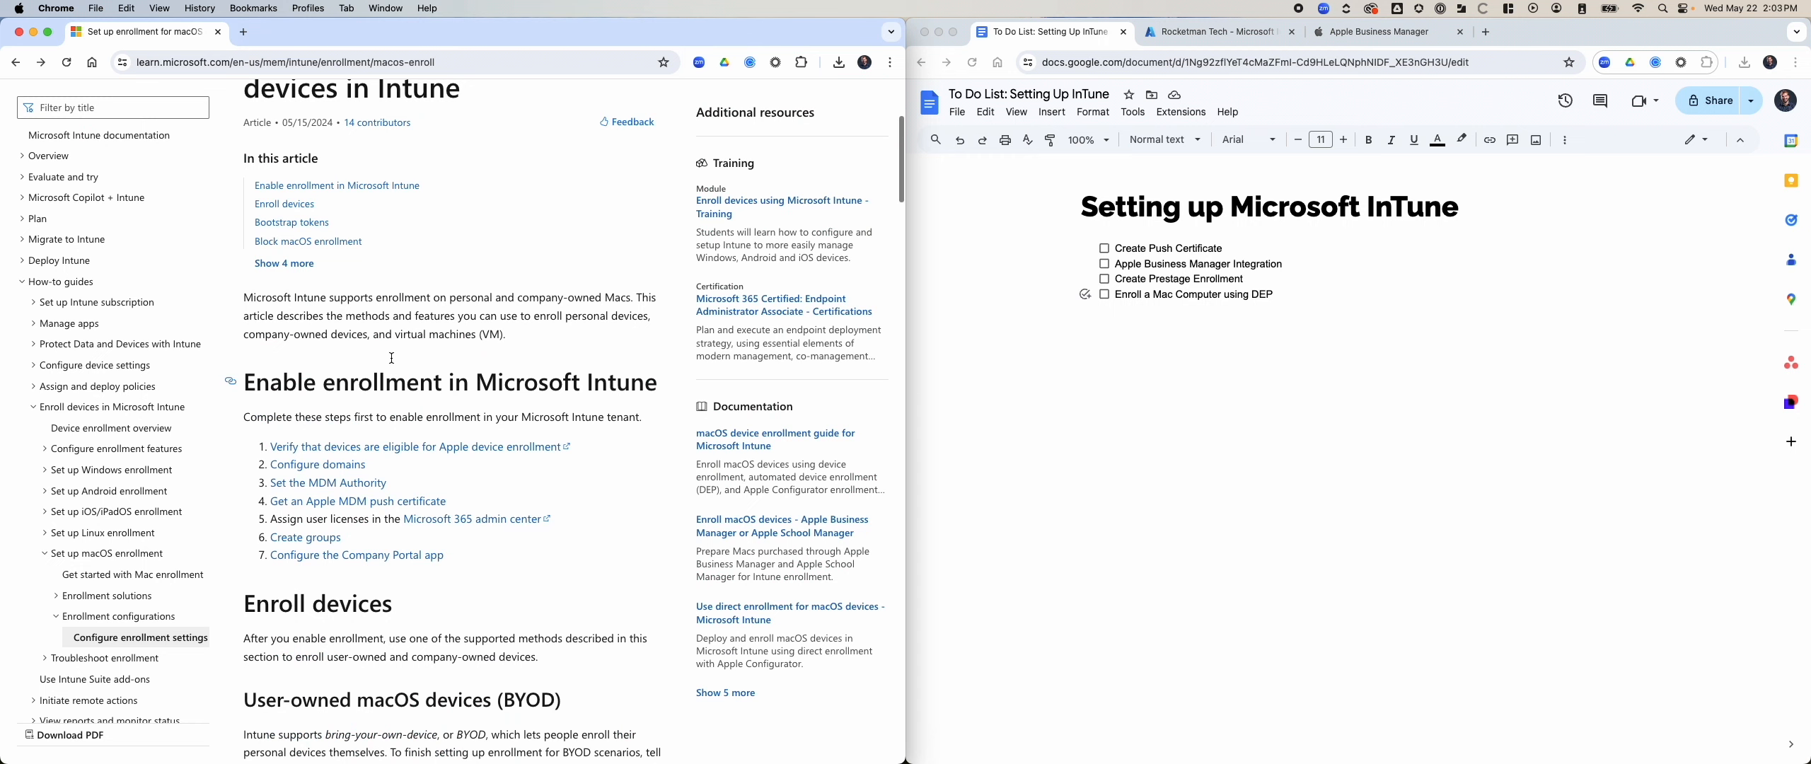
scroll(581, 358, "down", 8)
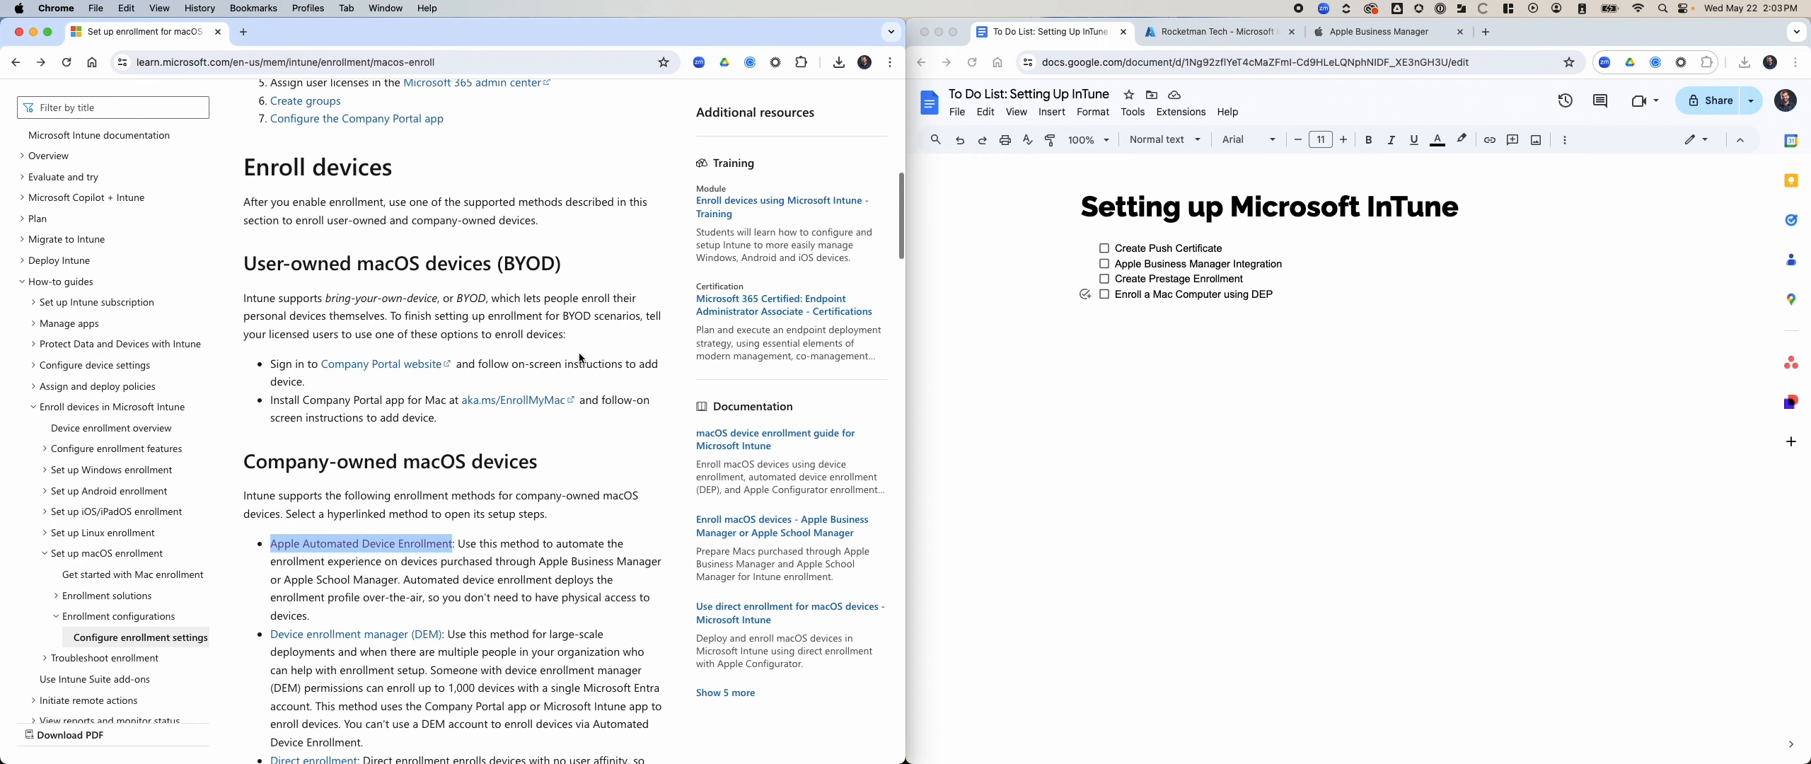
triple_click(261, 266)
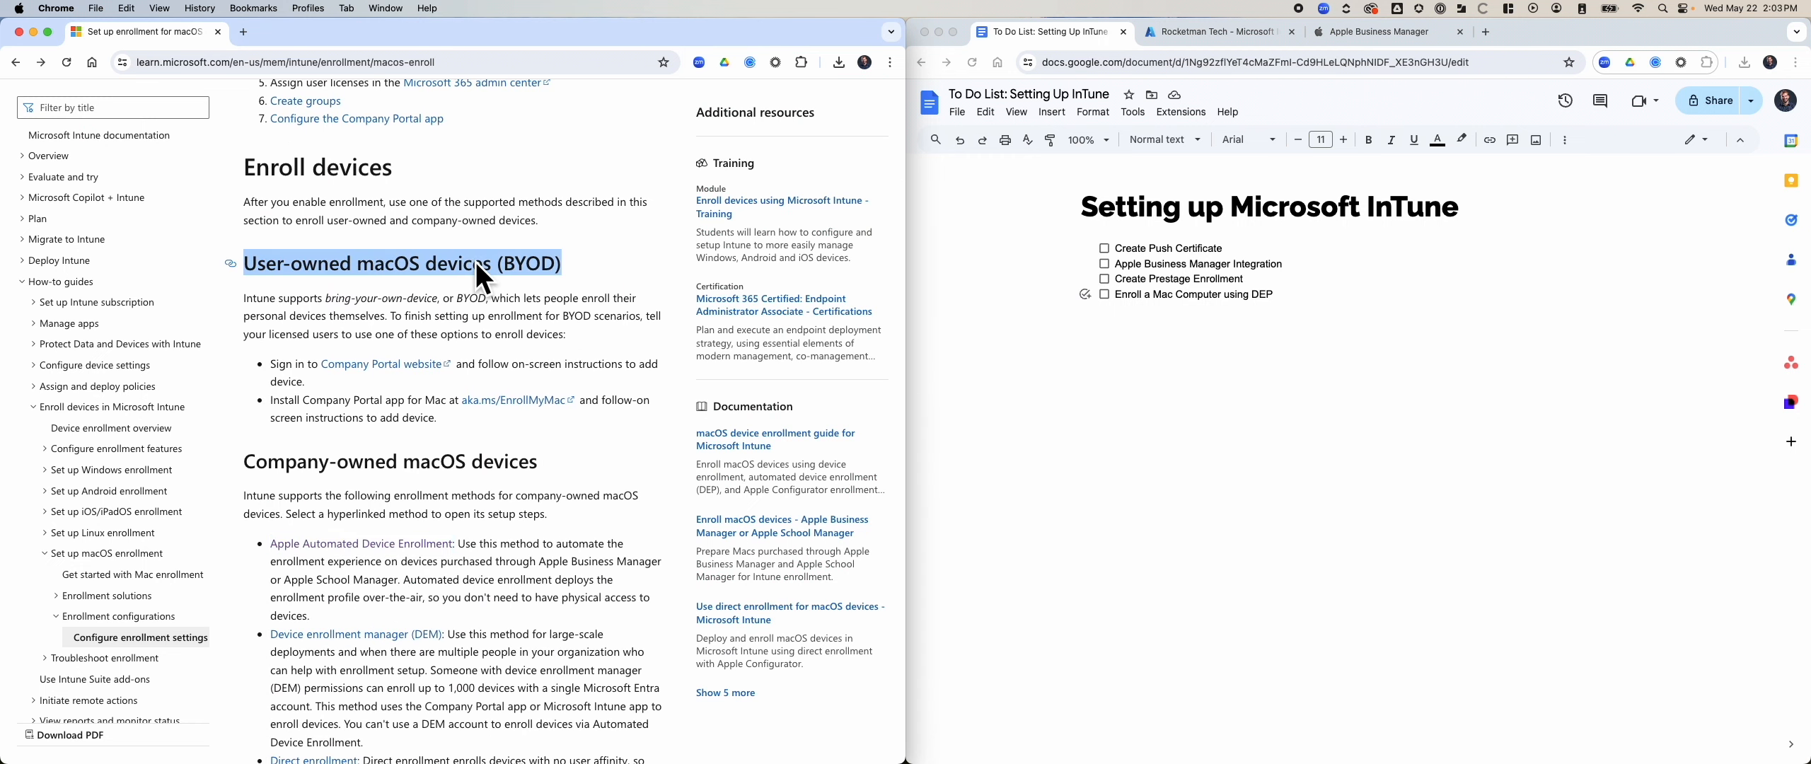
left_click(323, 269)
scroll(561, 310, "down", 5)
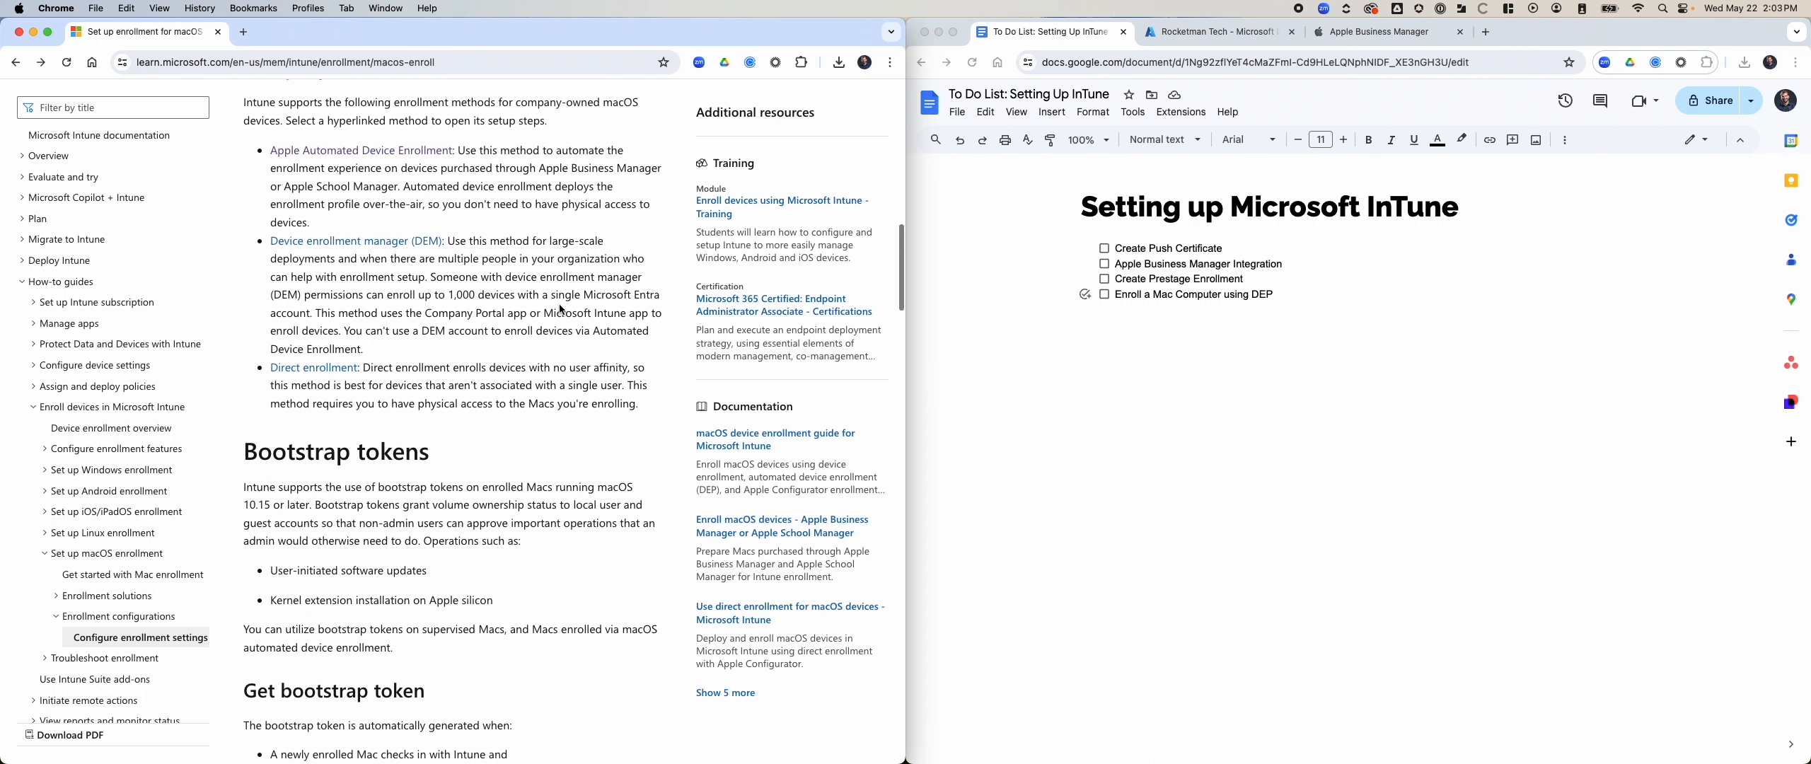
scroll(561, 309, "down", 1)
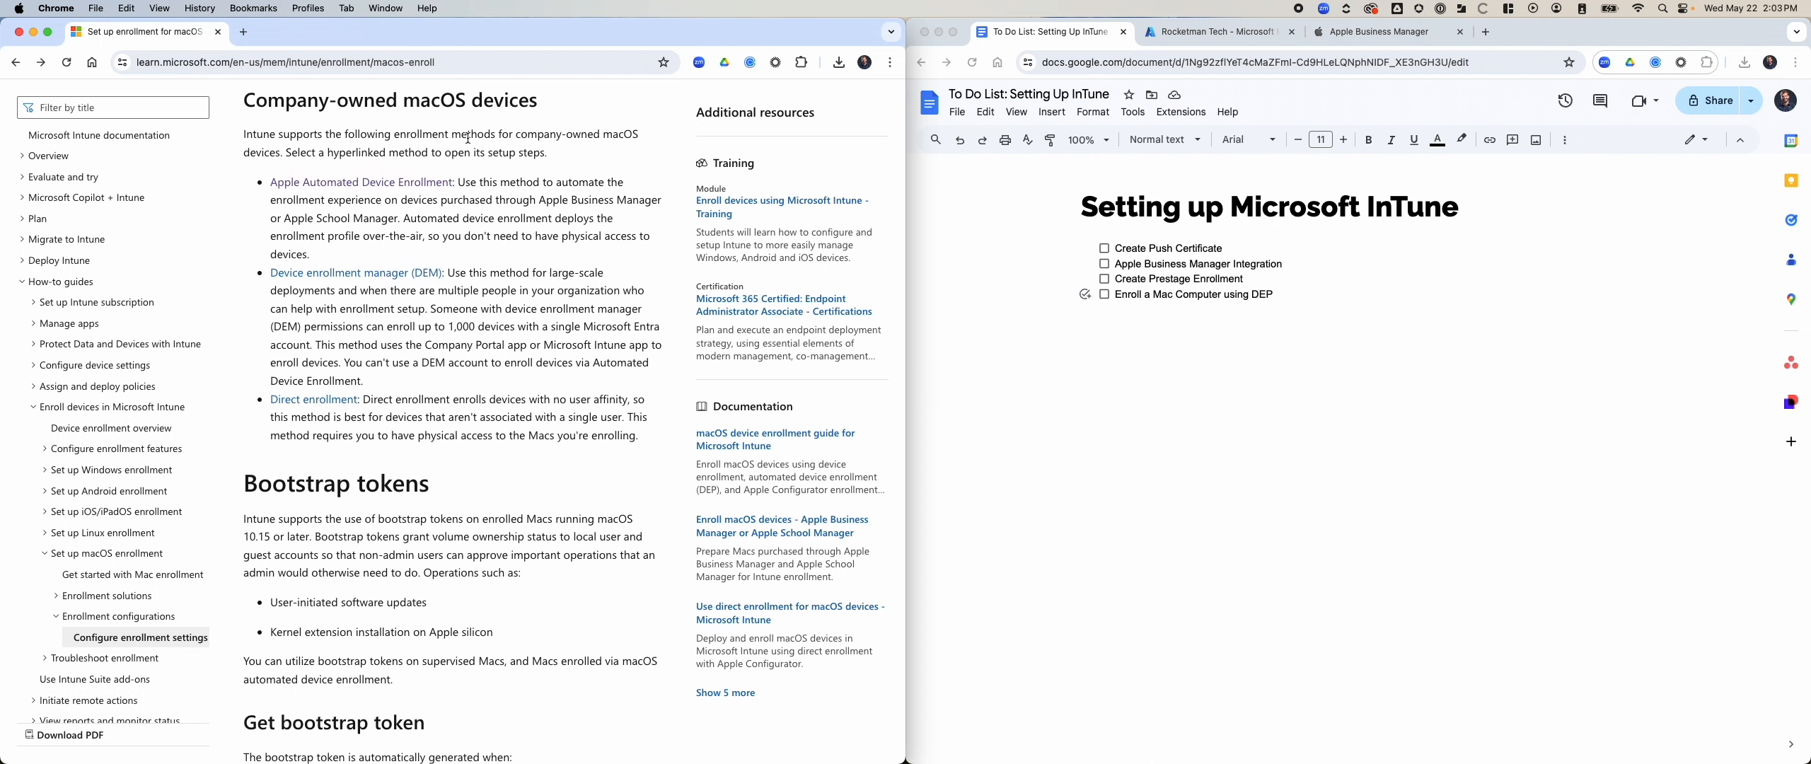
Step: Open the Apple Automated Device Enrollment article and scroll to Create enrollment program token
left_click(384, 186)
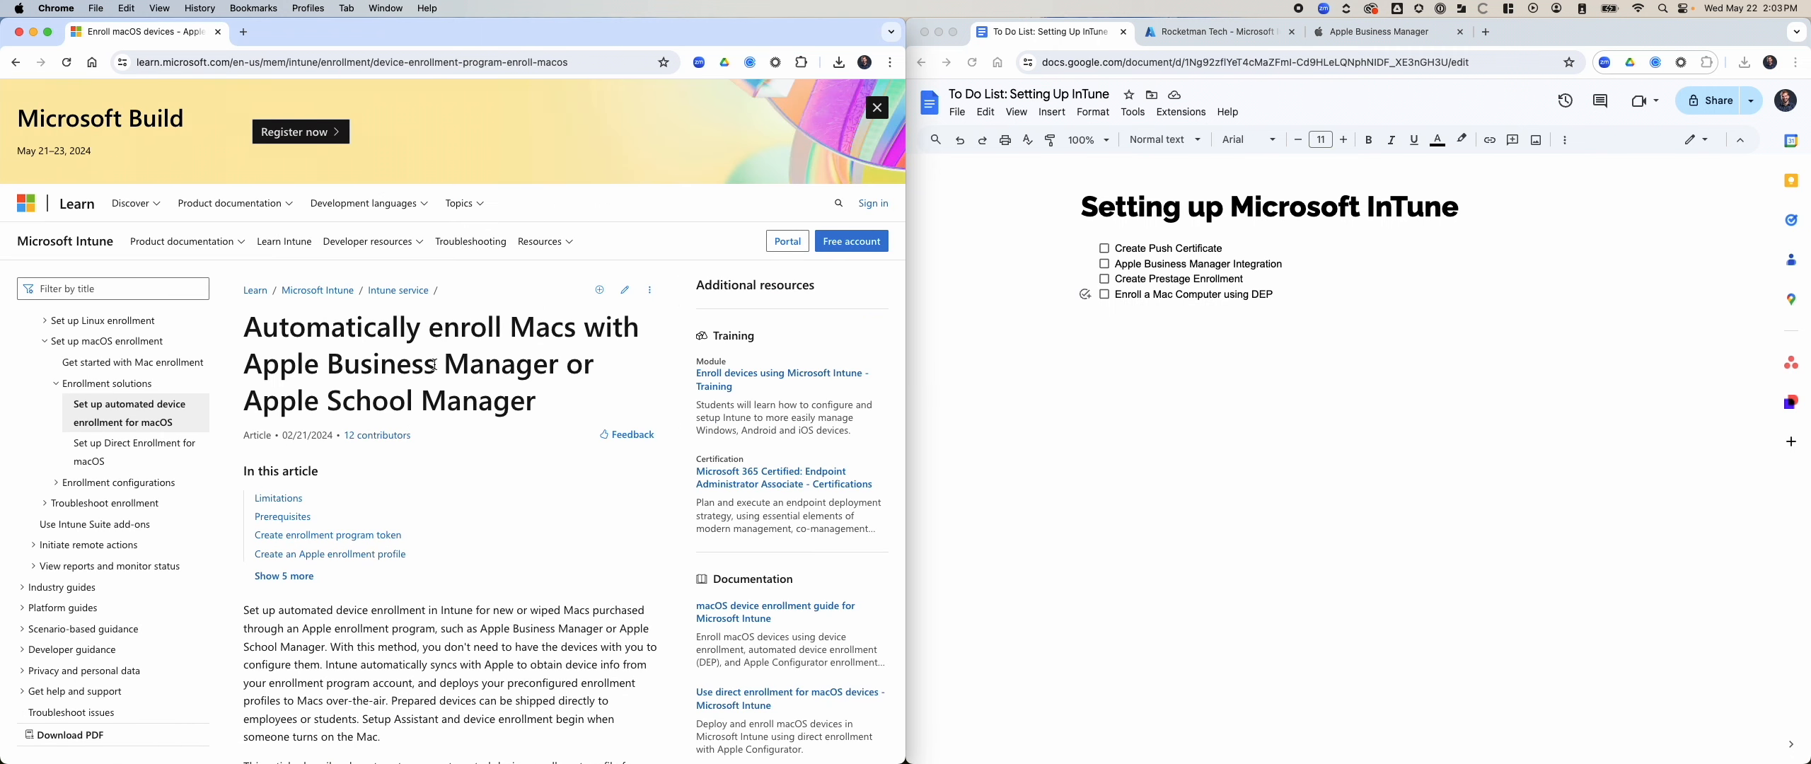
left_click(15, 62)
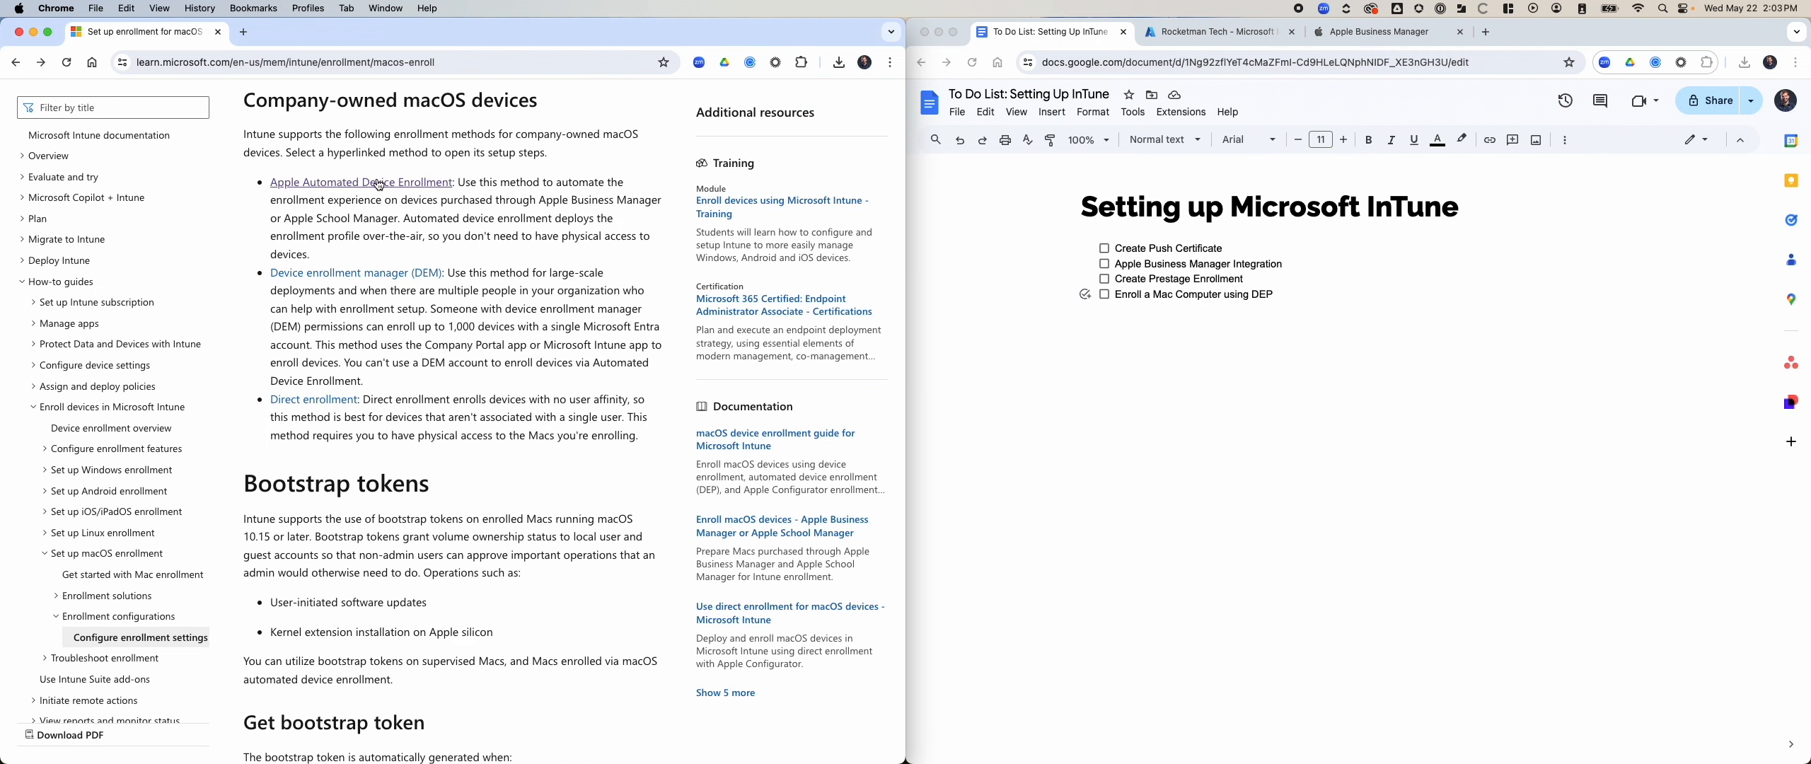
left_click(311, 32)
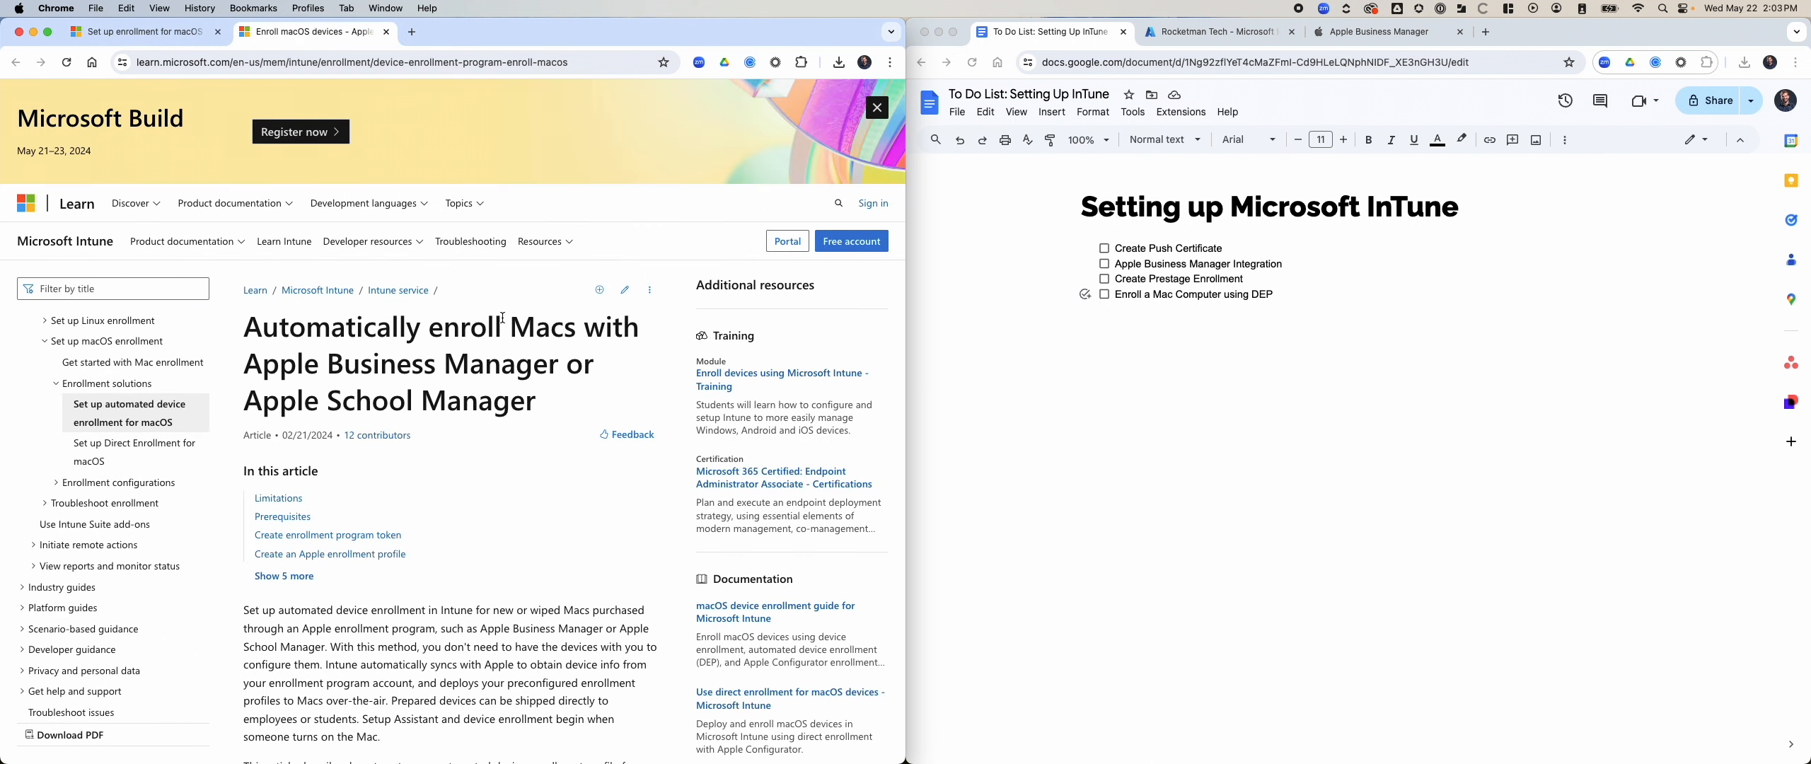
scroll(532, 373, "down", 10)
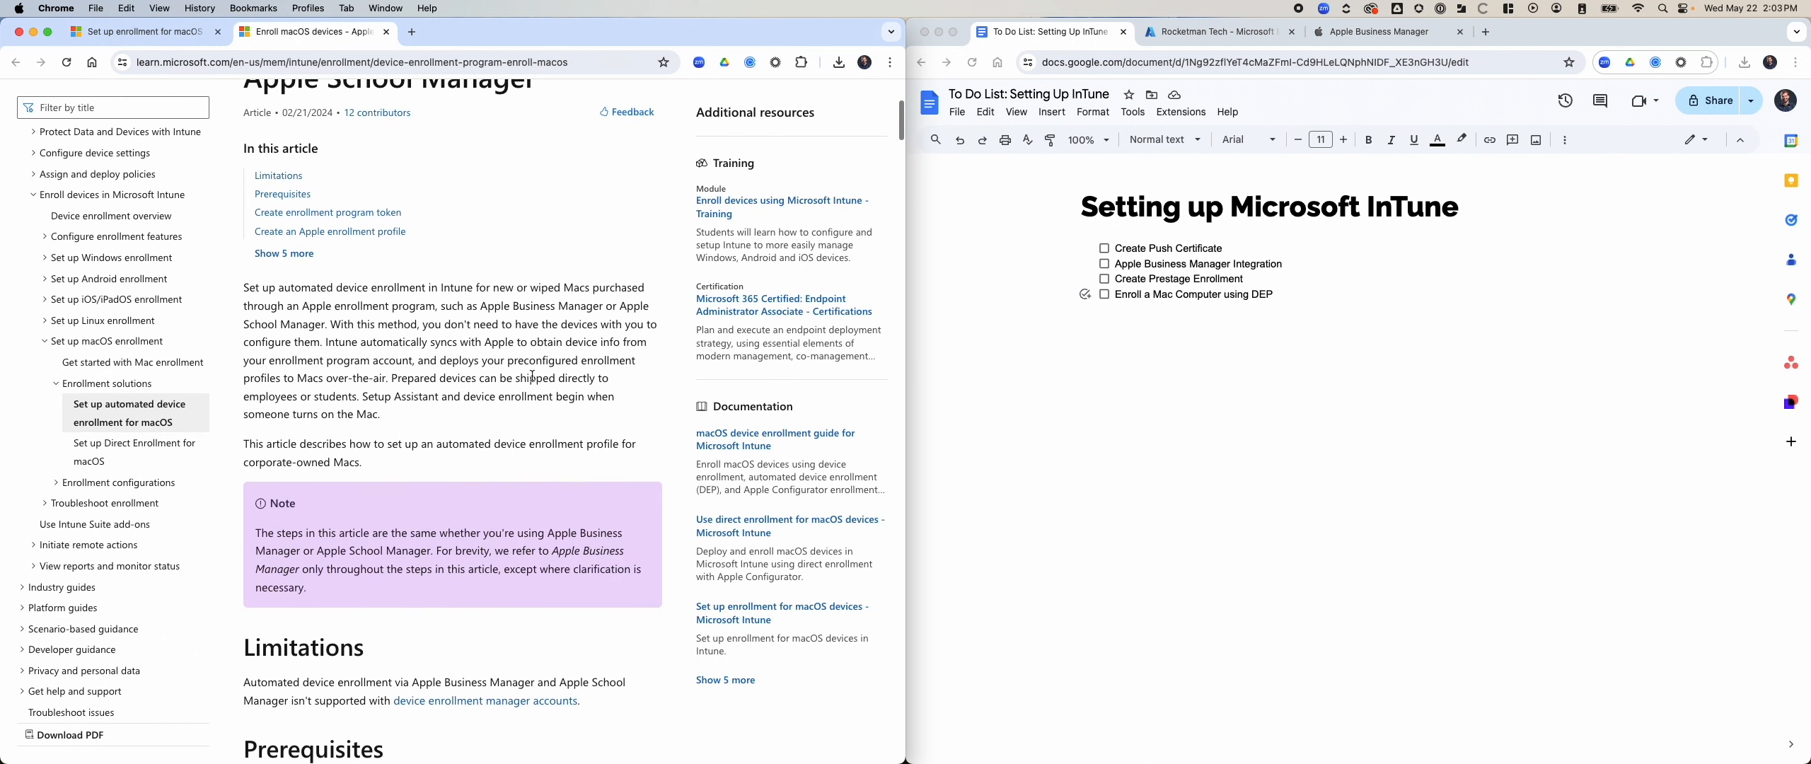
scroll(532, 375, "down", 8)
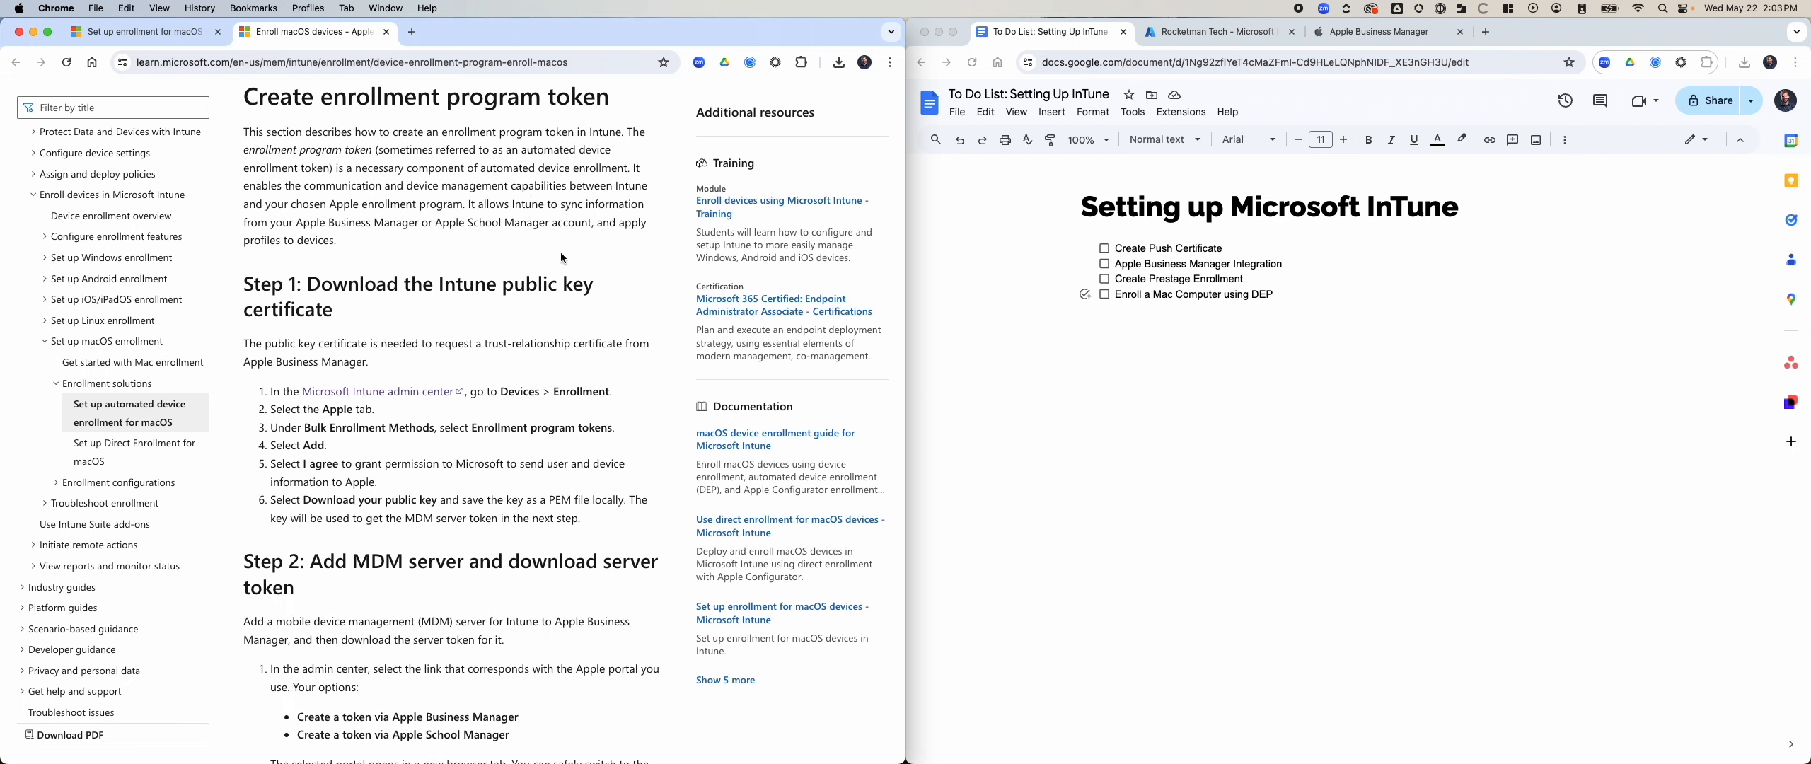
scroll(575, 399, "down", 3)
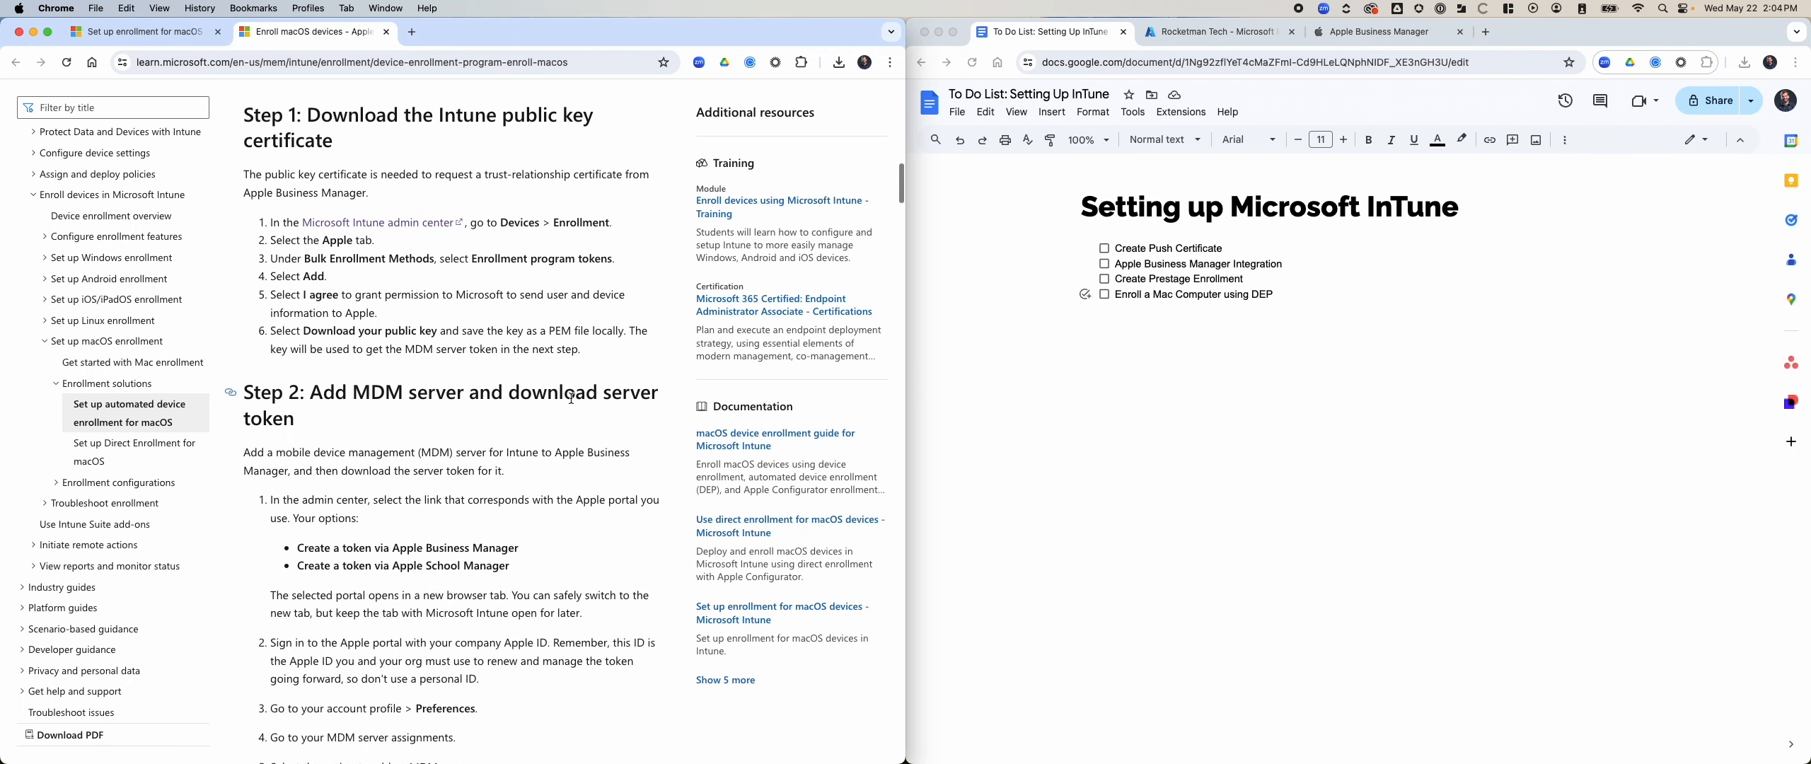
scroll(573, 404, "up", 2)
scroll(570, 400, "up", 2)
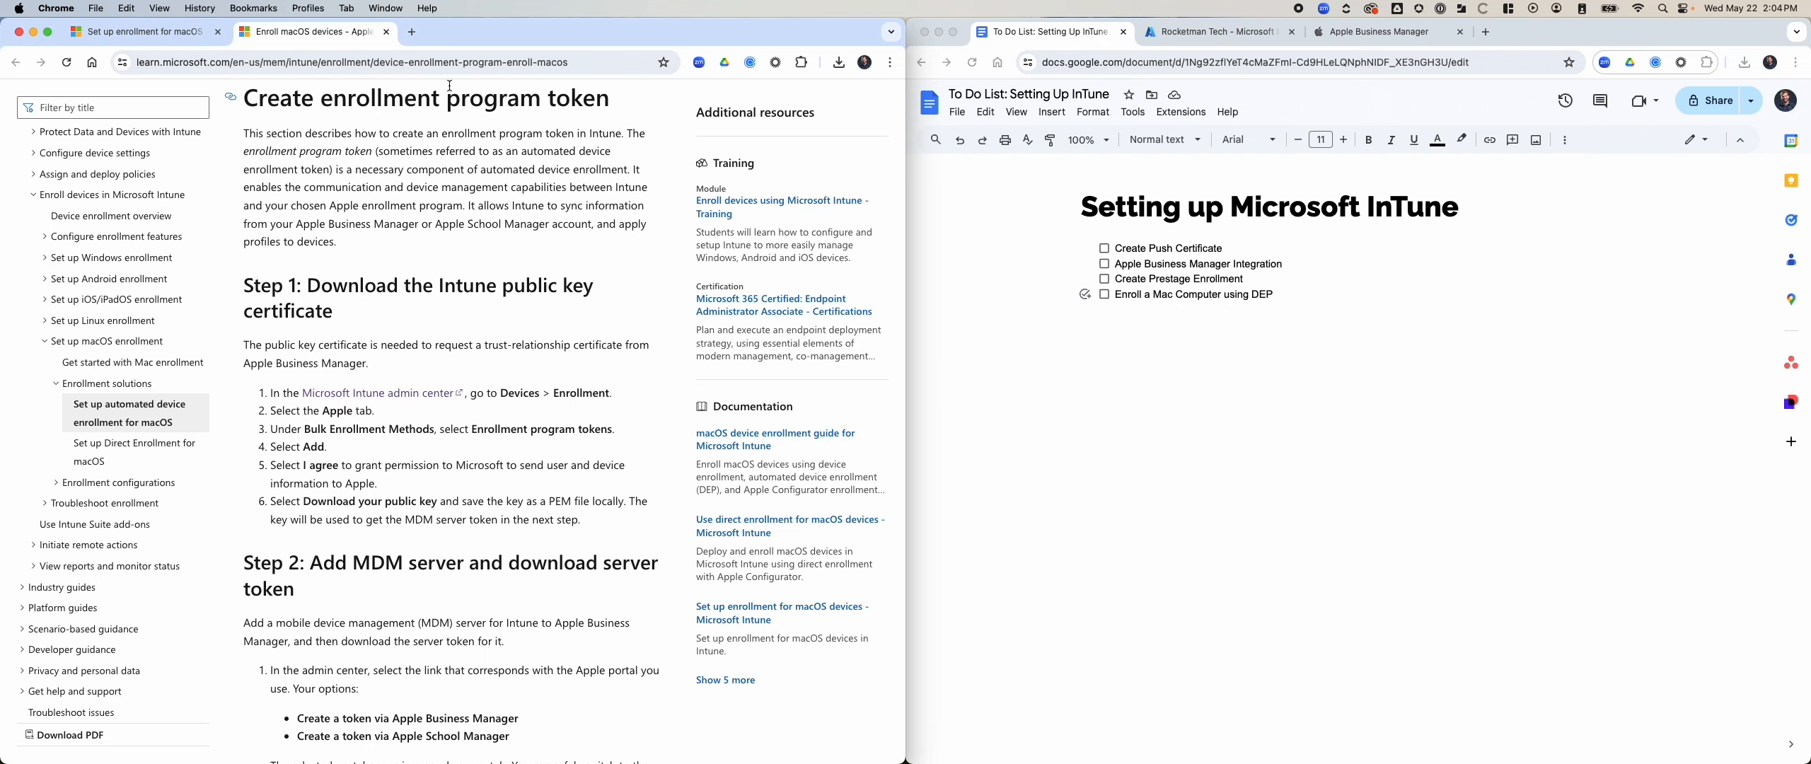
Step: In Intune Devices, search 'Enrollment' and open the Enrollment page
left_click(1206, 33)
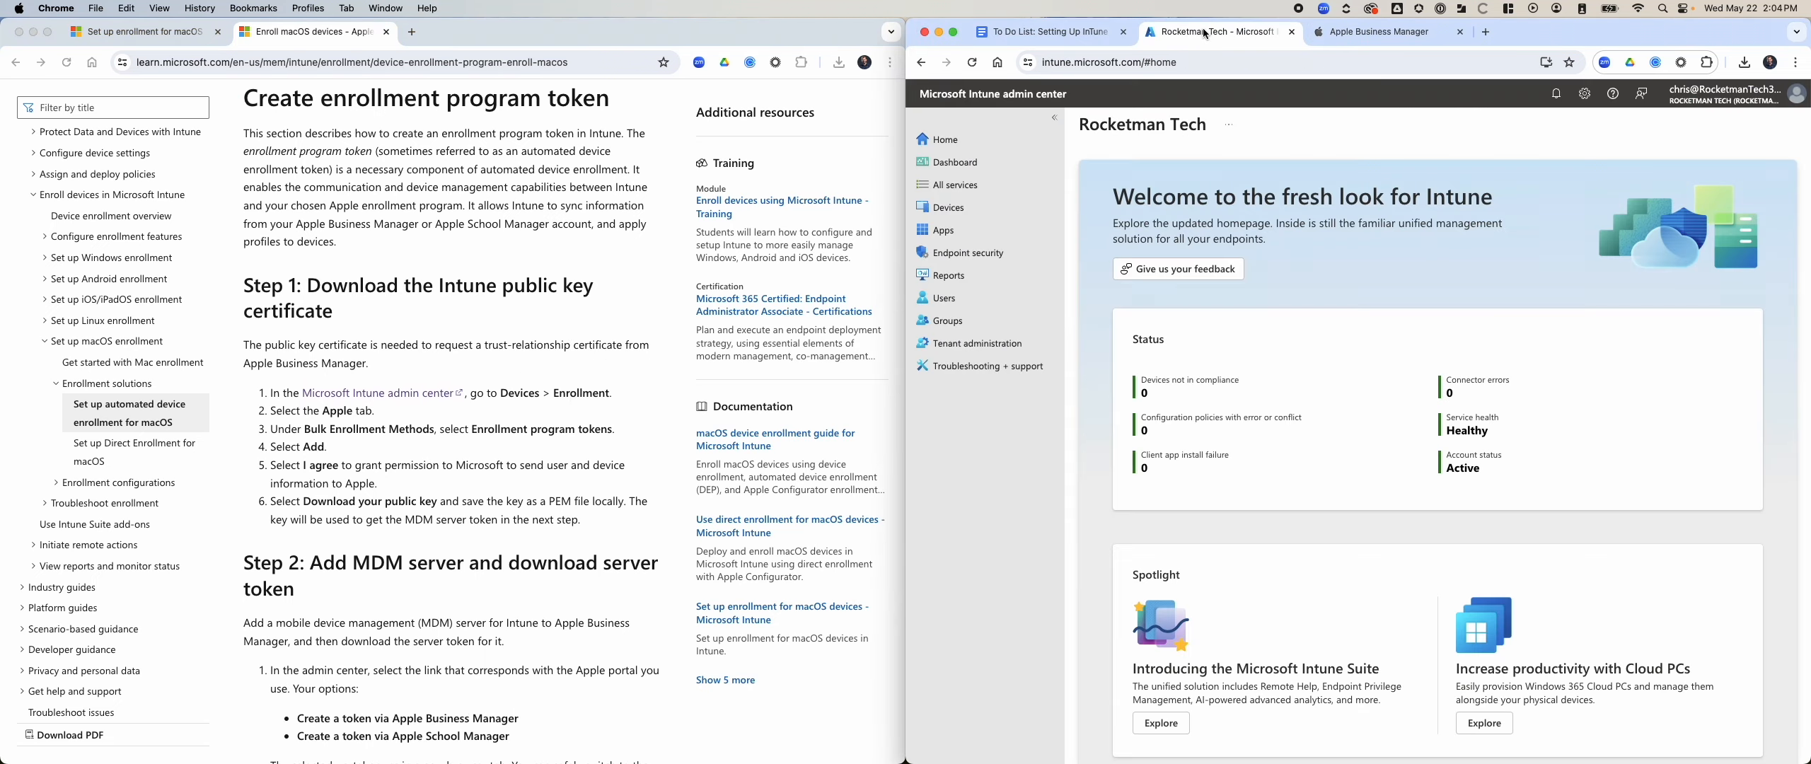
left_click(946, 207)
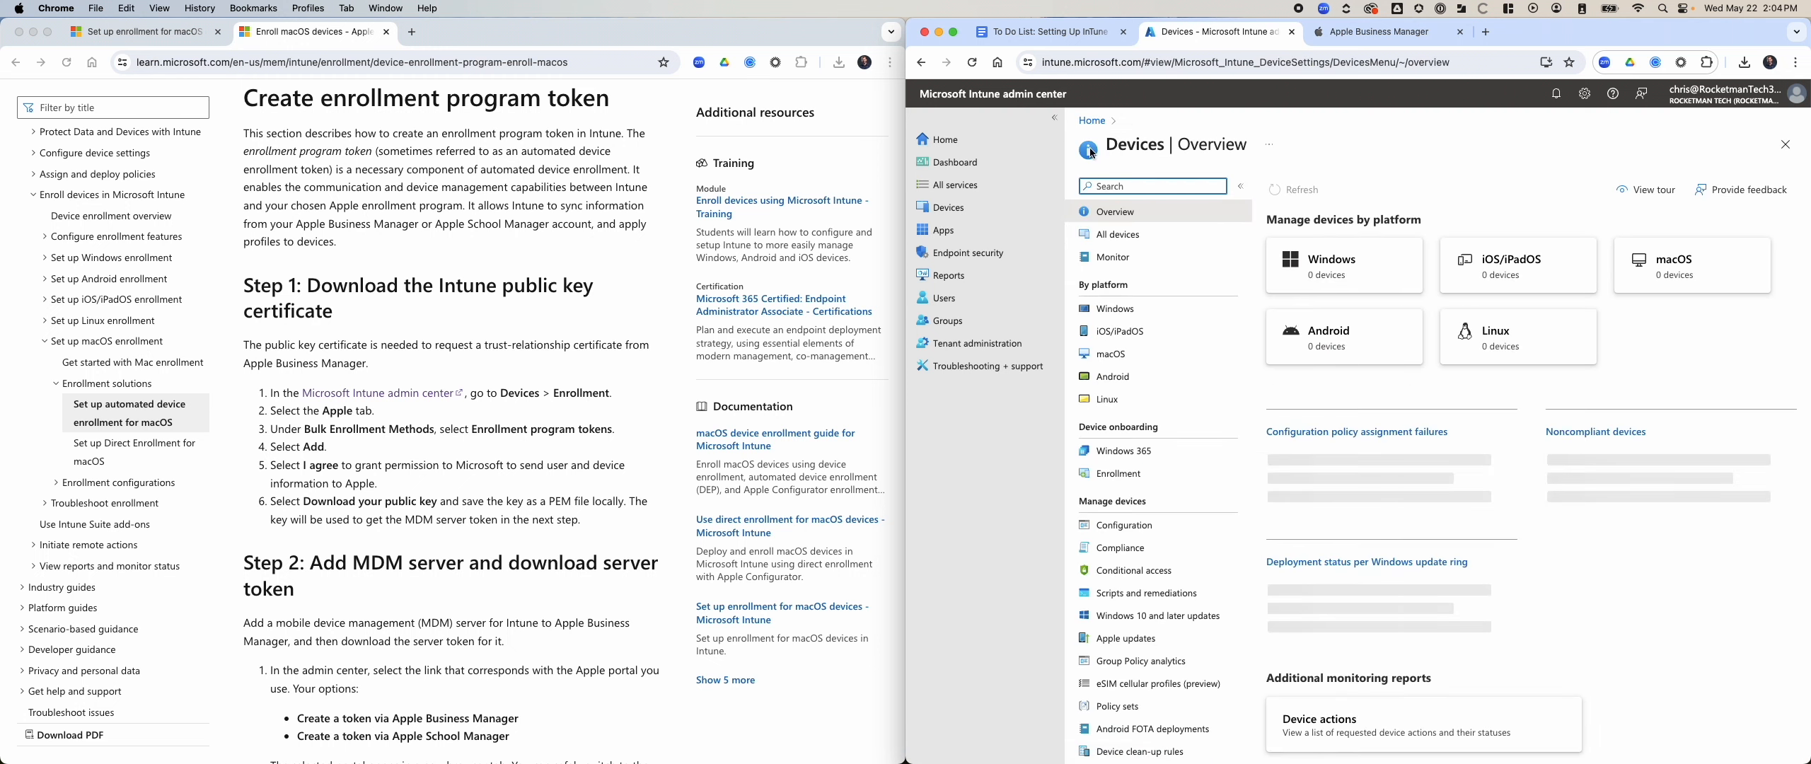
type("Enrollment")
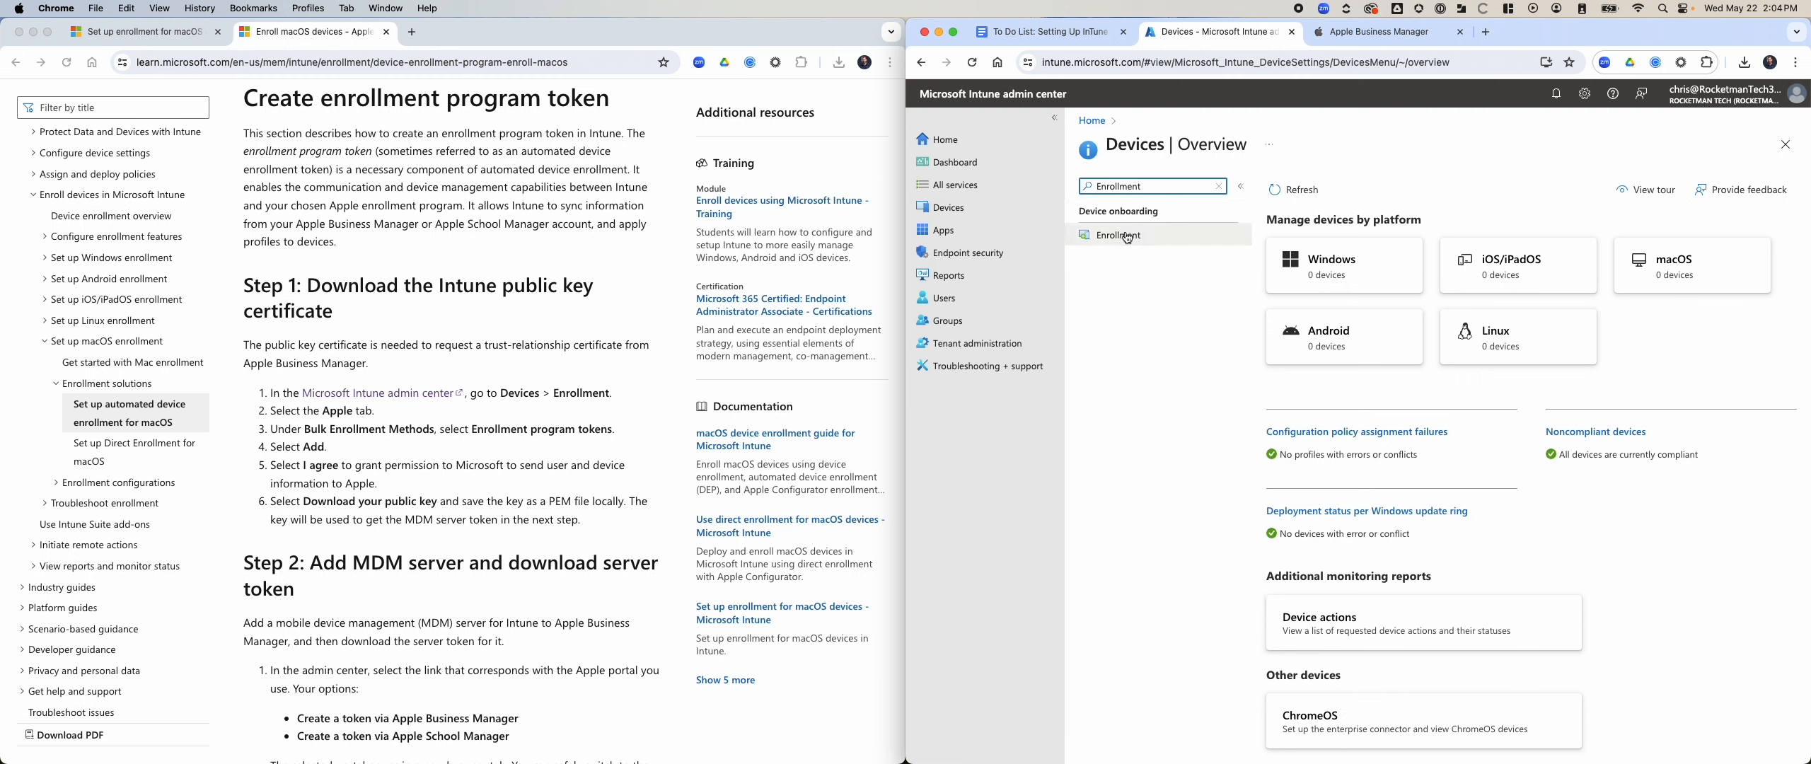
left_click(1125, 237)
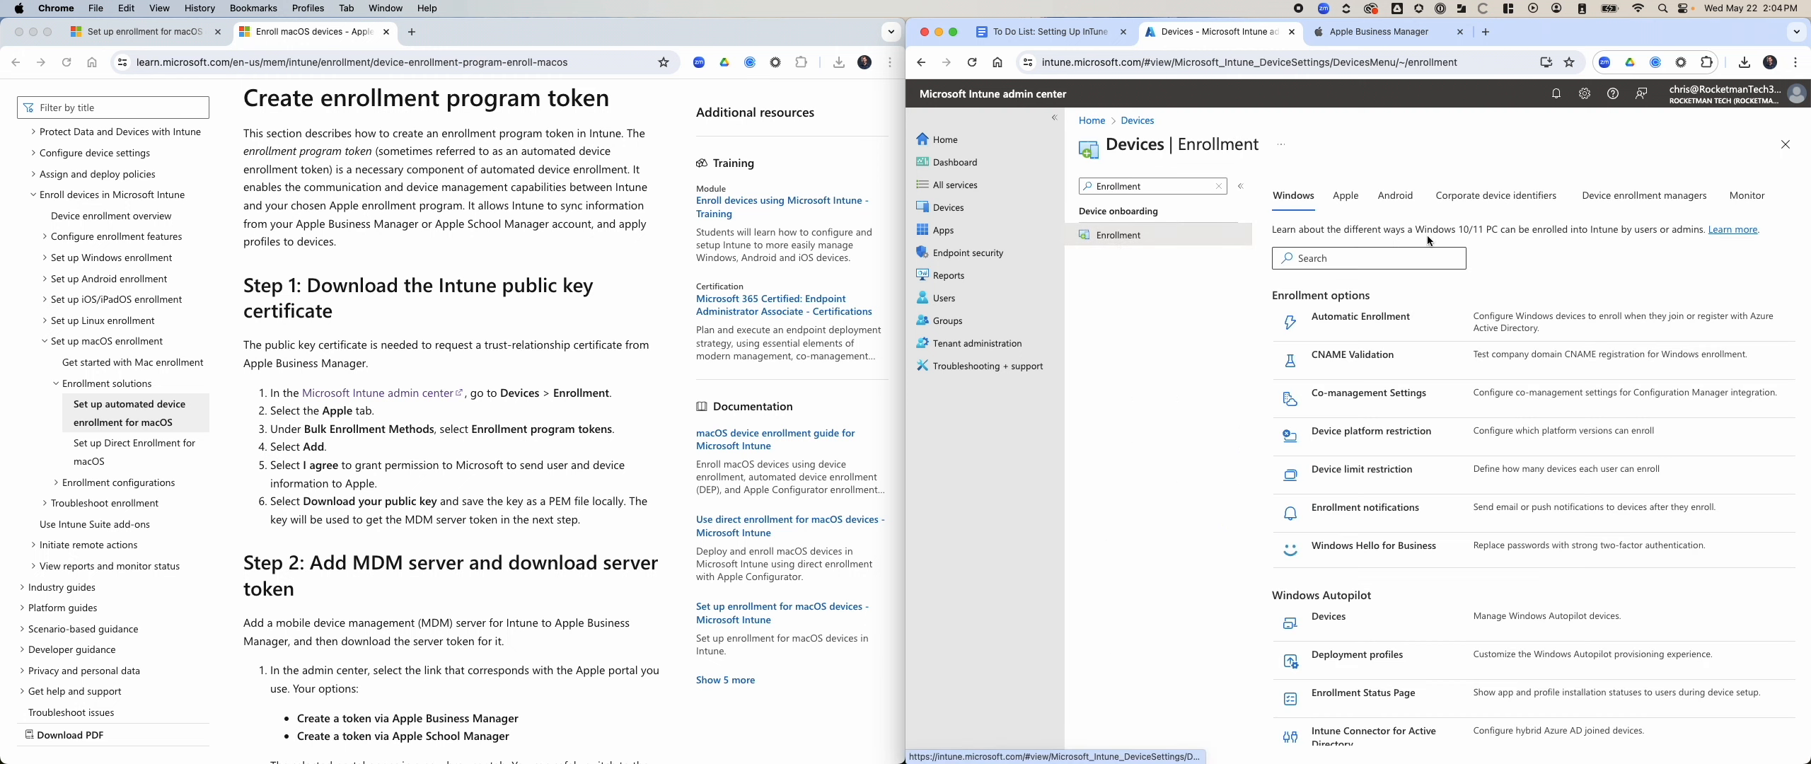
Step: Glance at Automatic Enrollment, then show the Apple enrollment options and check the to-do list
left_click(1392, 329)
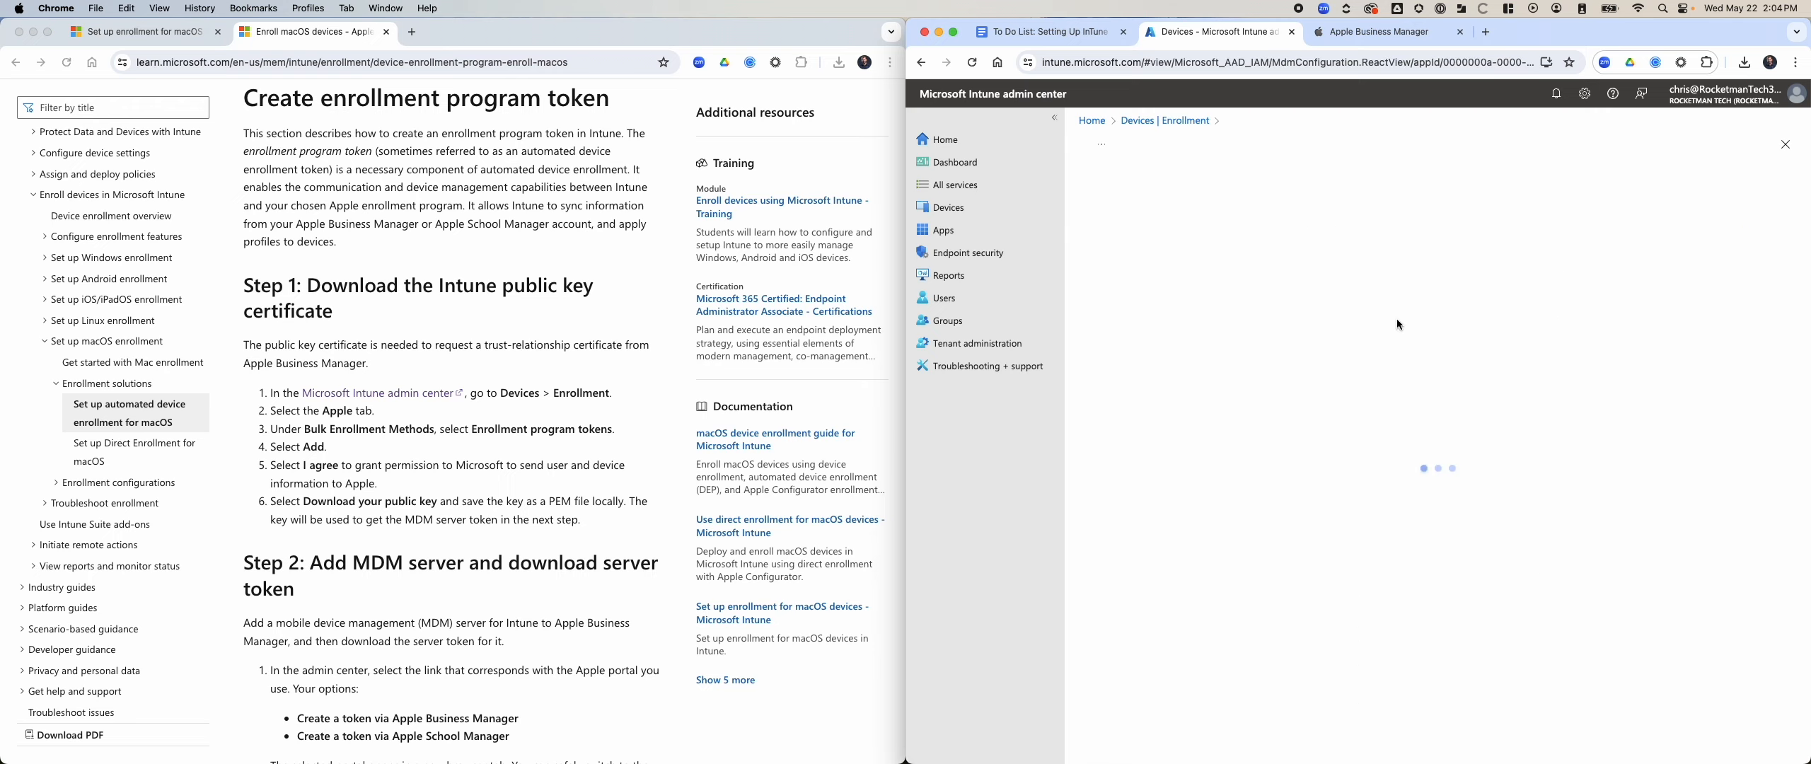
scroll(348, 452, "down", 1)
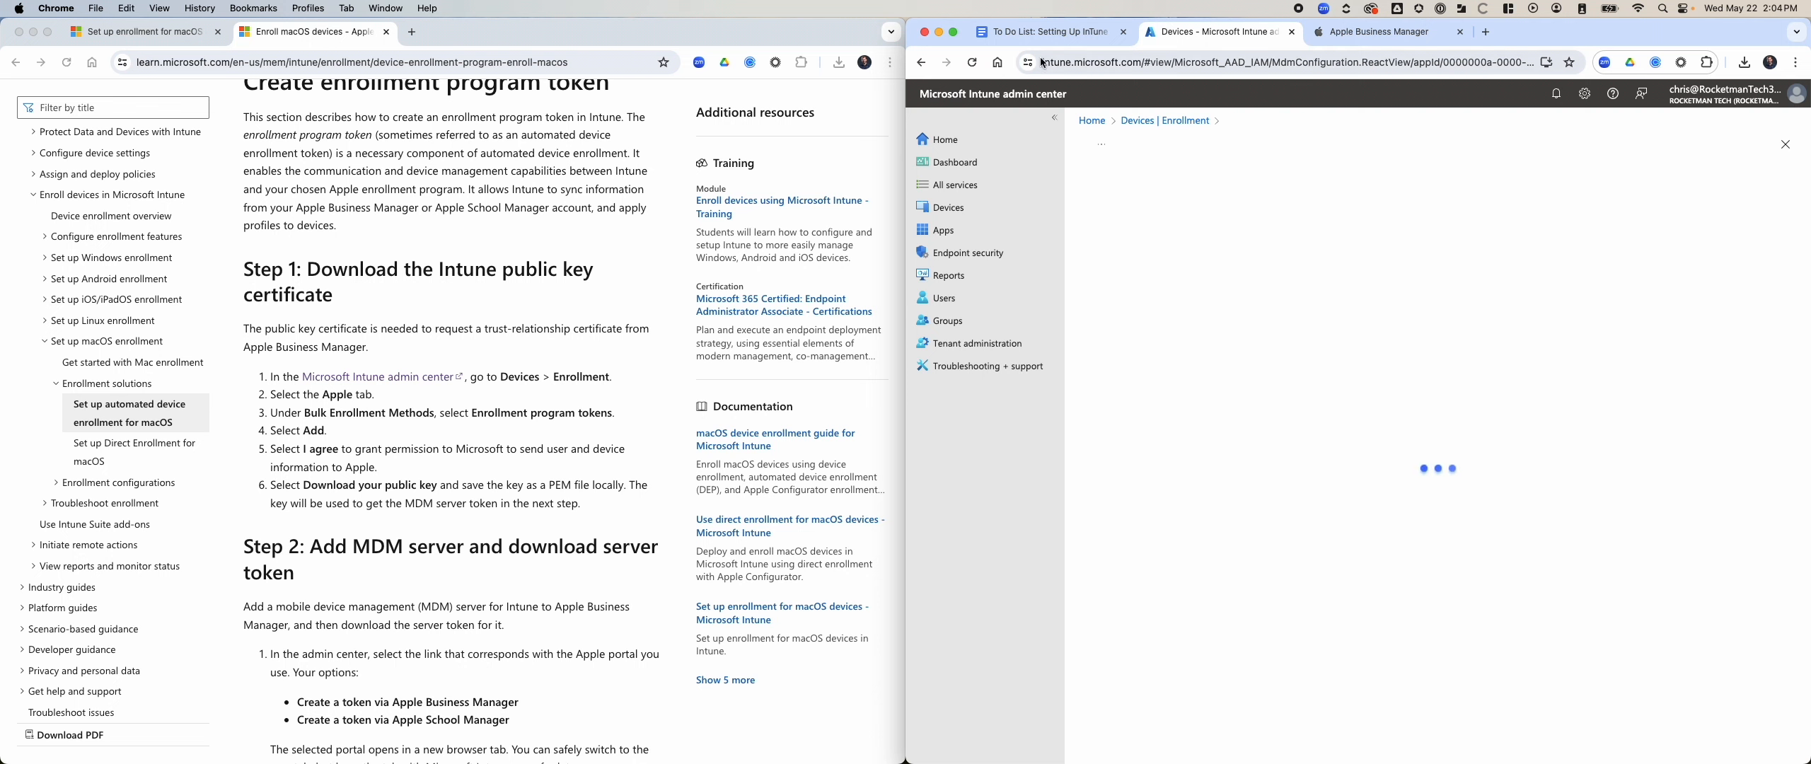
left_click(920, 62)
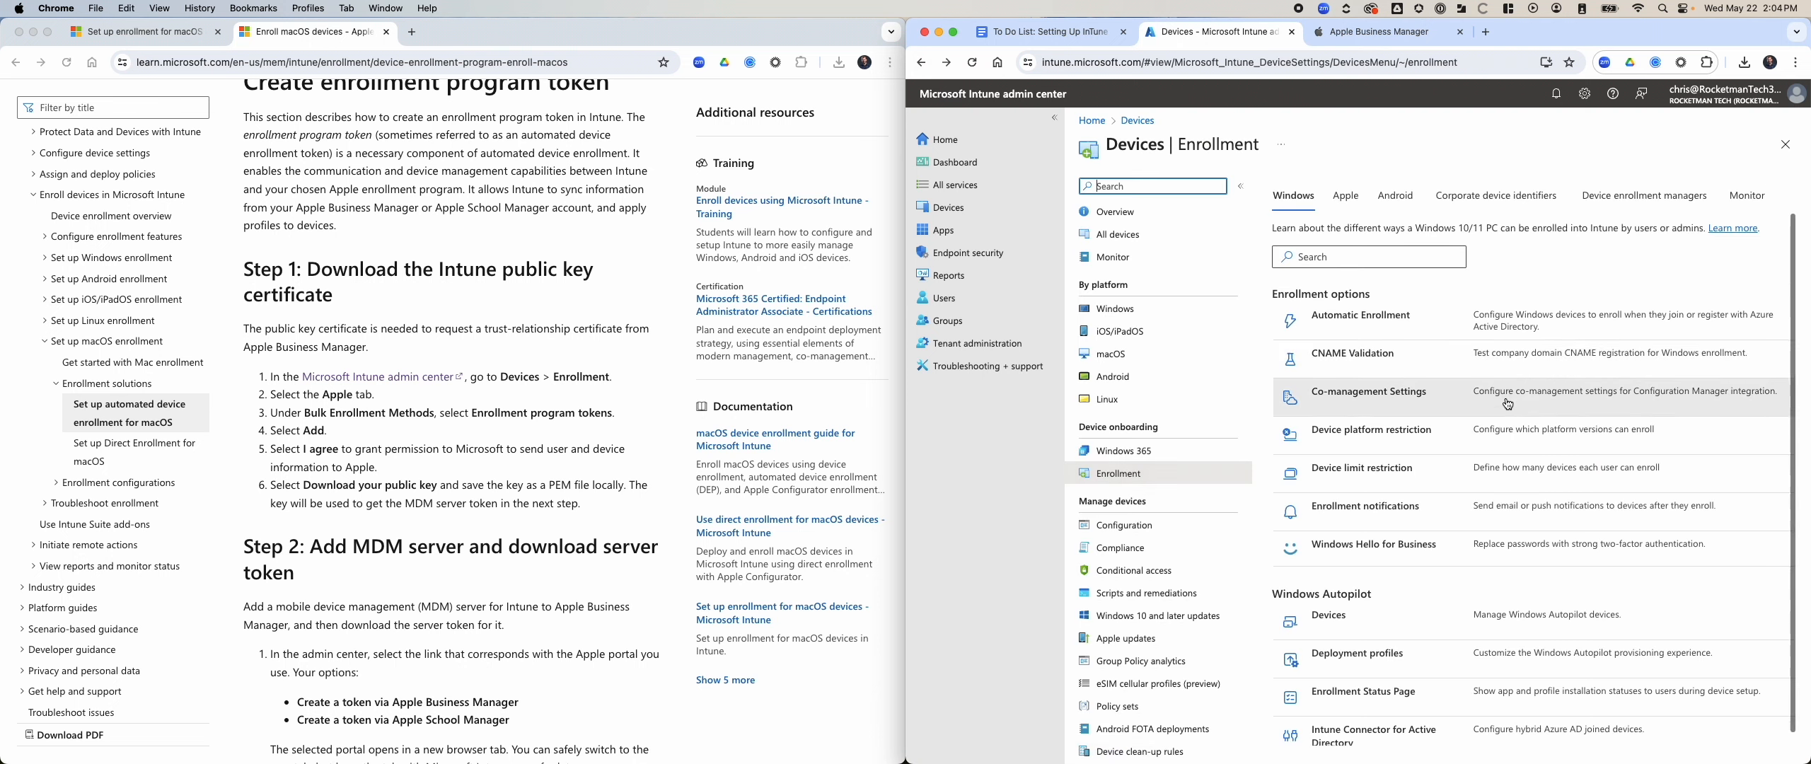
scroll(1507, 403, "down", 1)
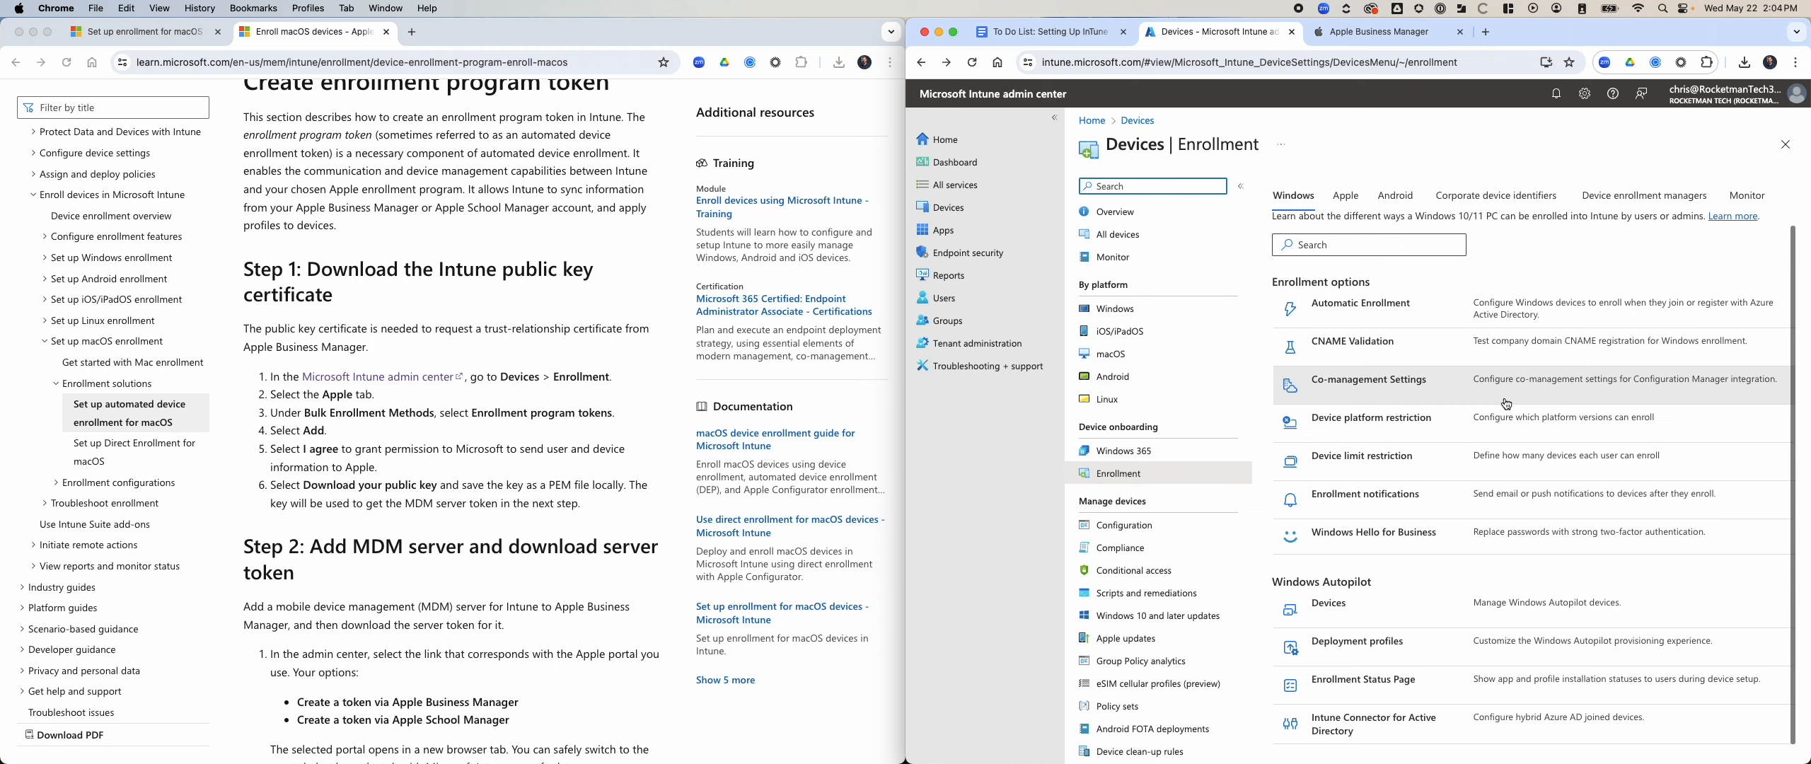
left_click(1346, 196)
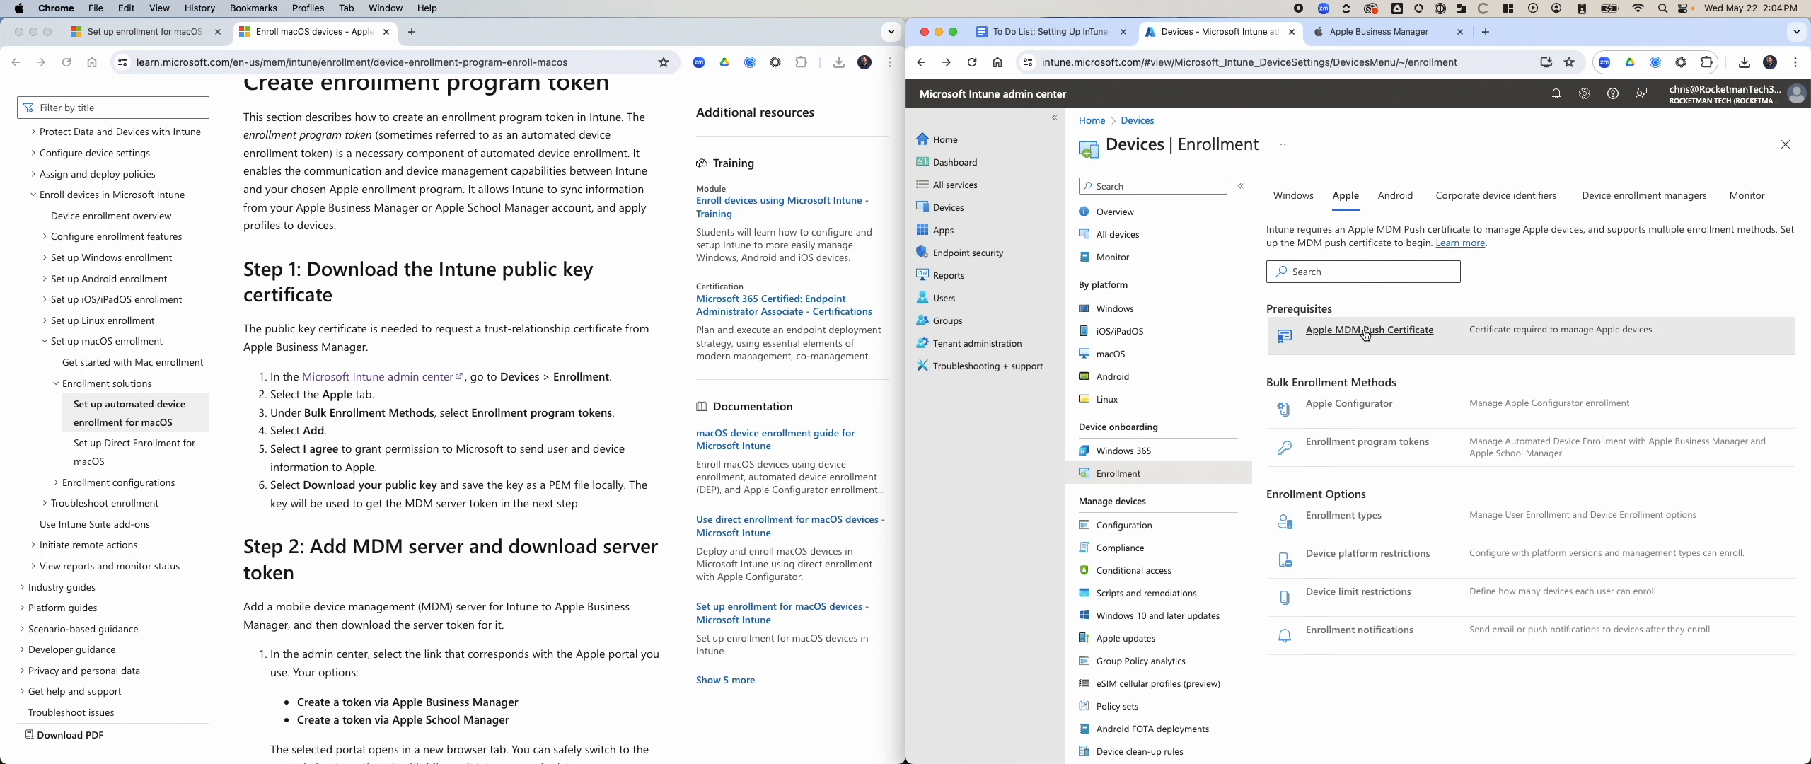
left_click(1040, 32)
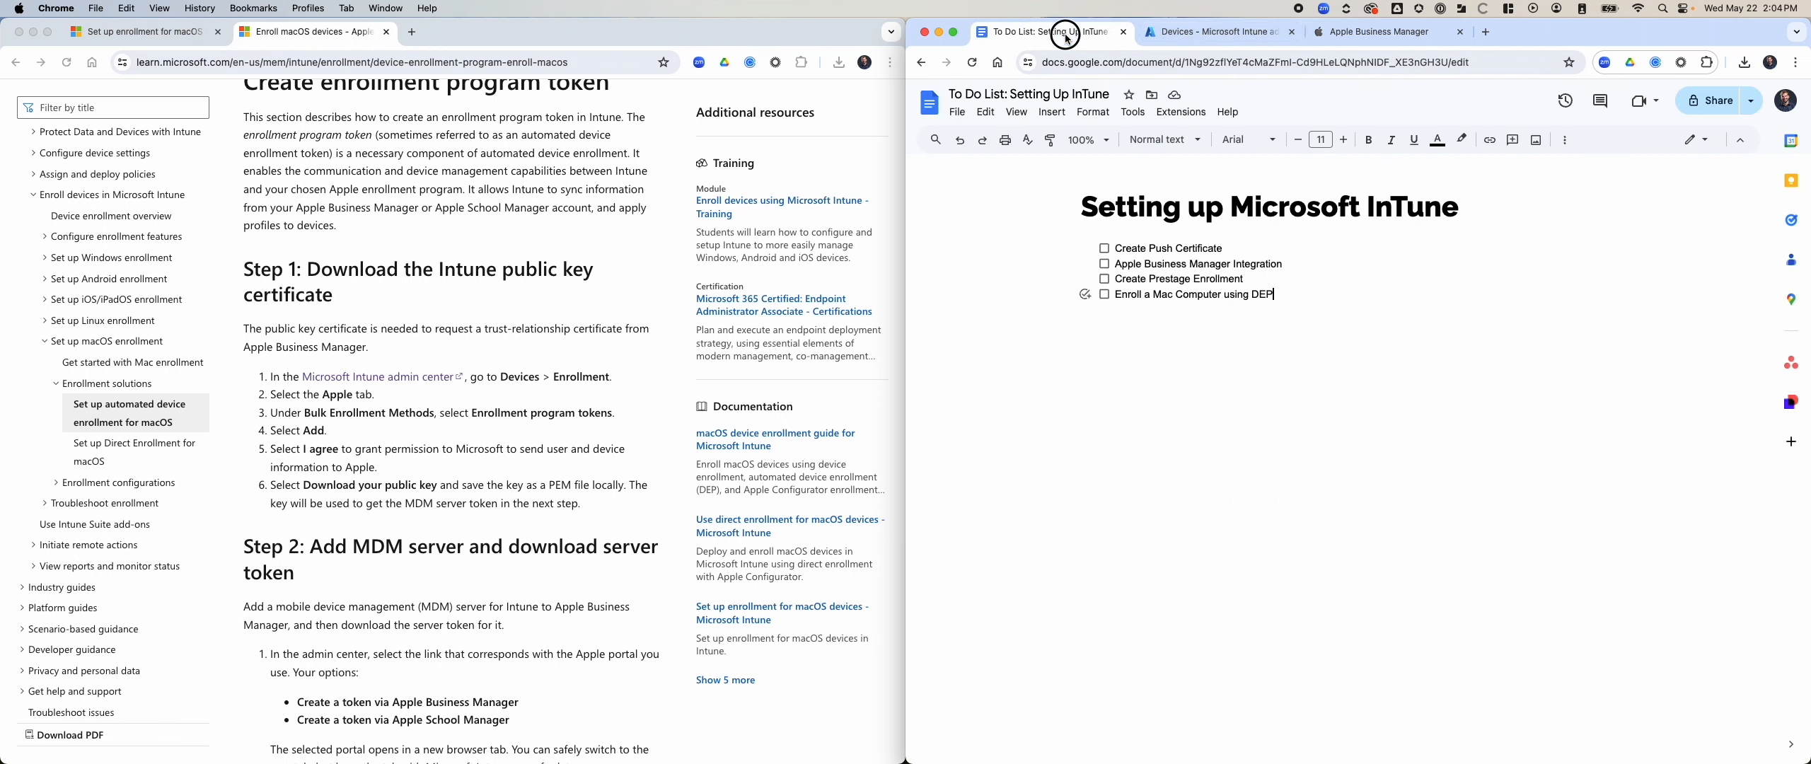
Step: Agree to send device data to Apple and download the IntuneCSR.csr signing request
left_click(1213, 36)
left_click(1389, 329)
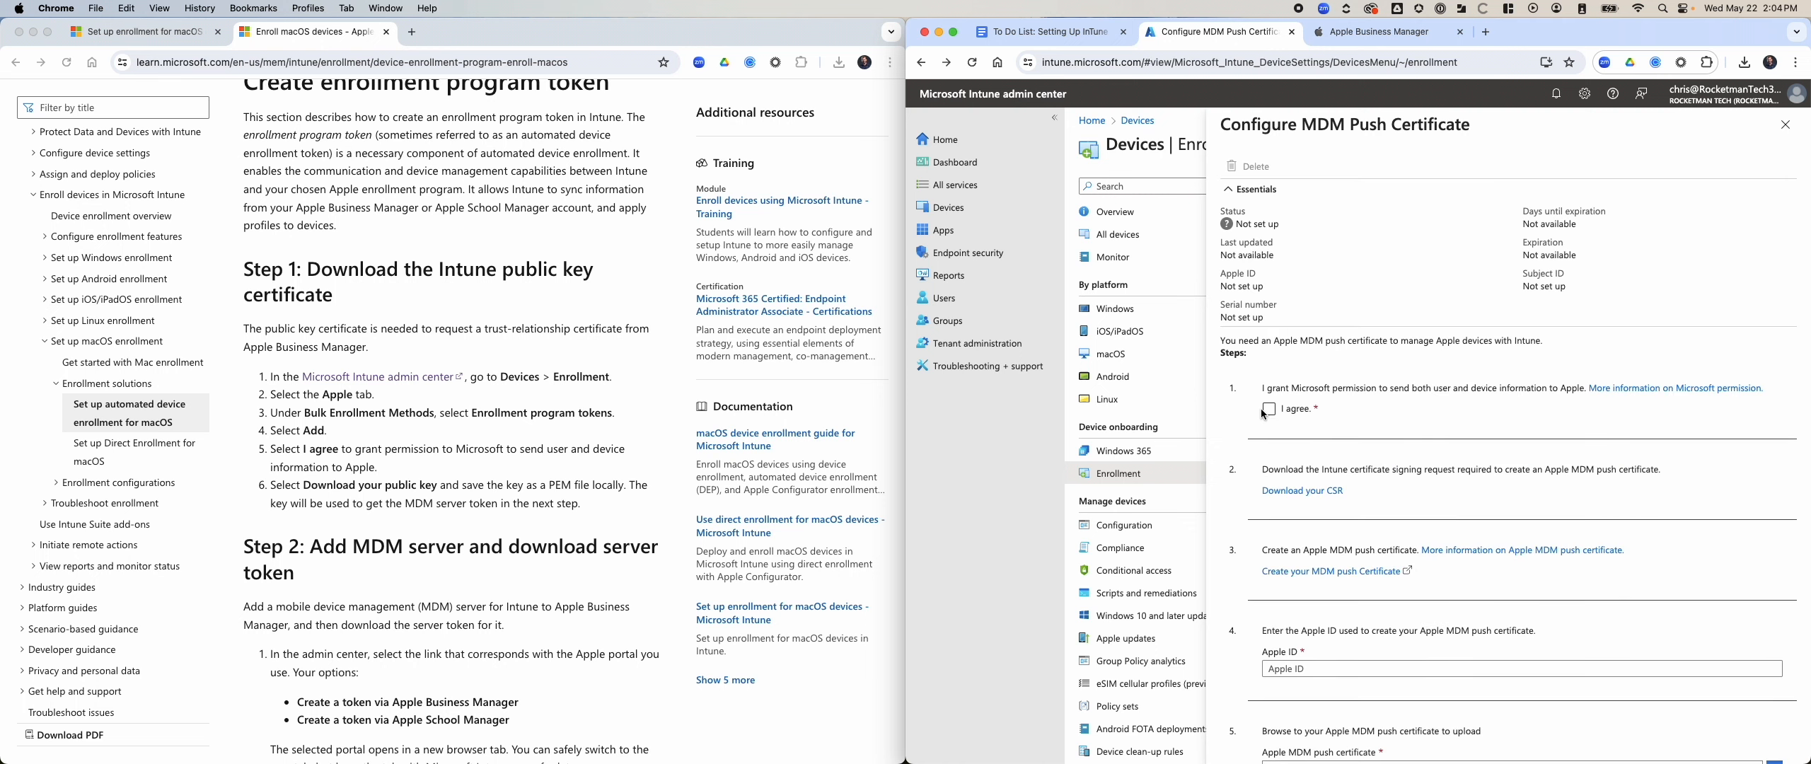
left_click(1269, 414)
scroll(1503, 436, "down", 2)
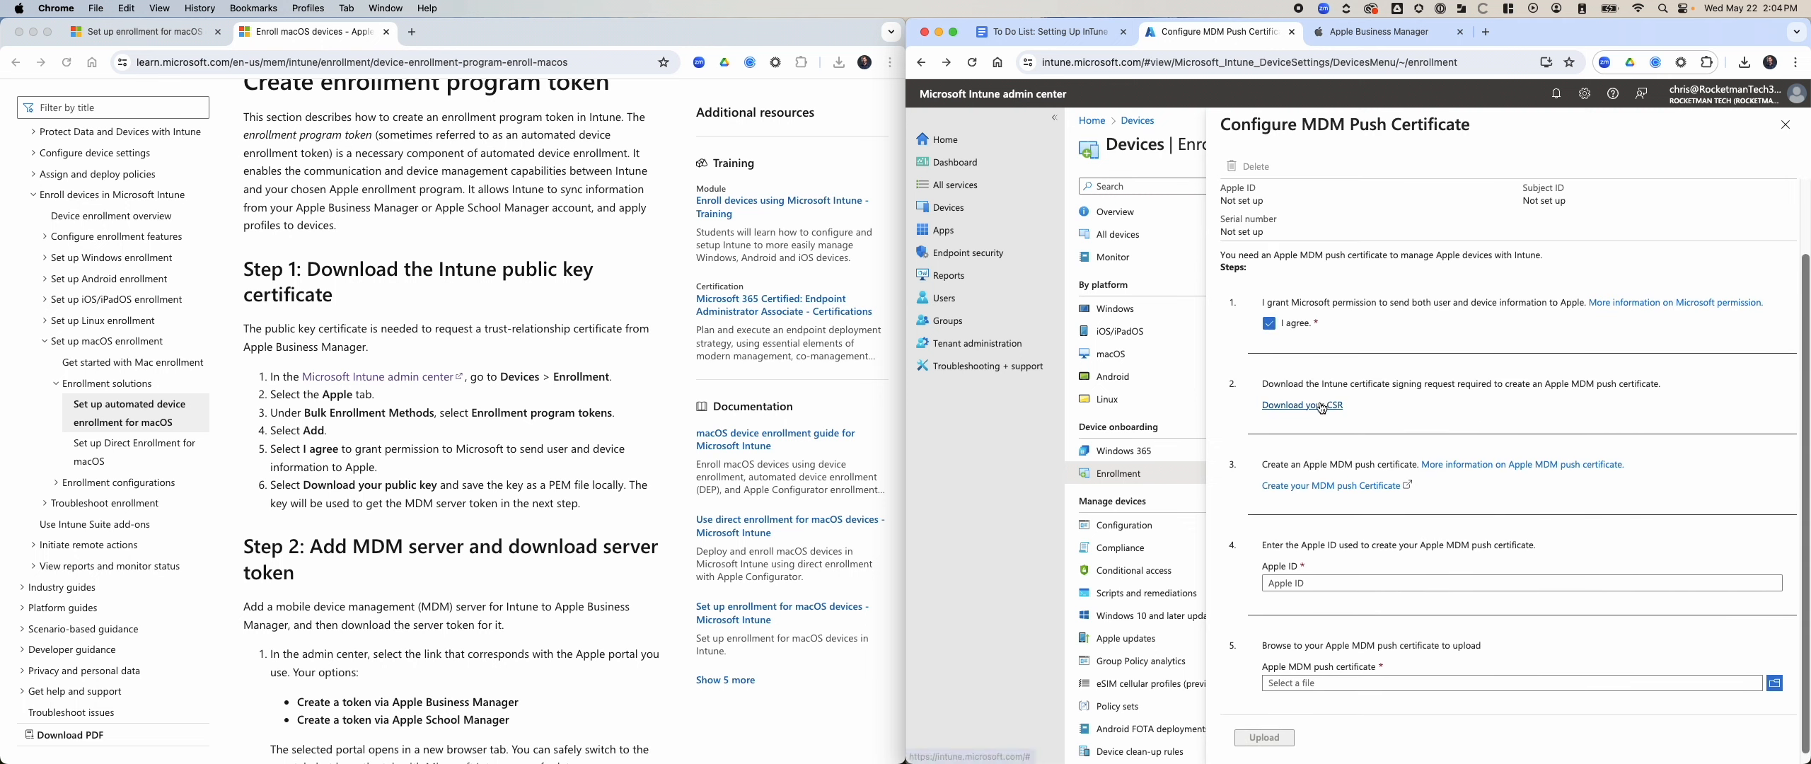
left_click(1322, 408)
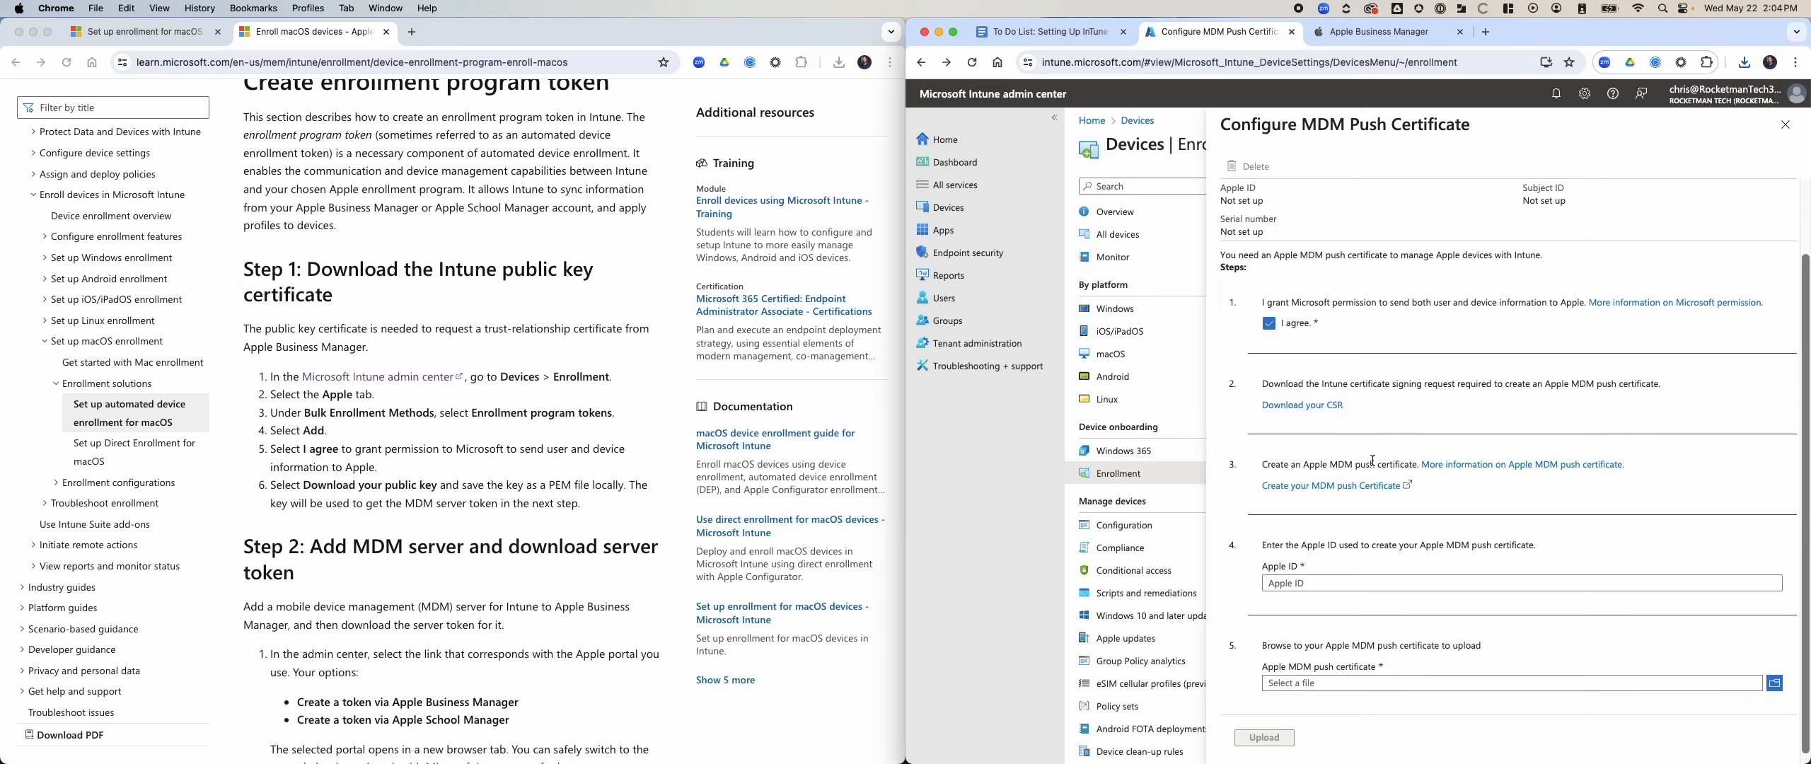
scroll(1372, 461, "down", 1)
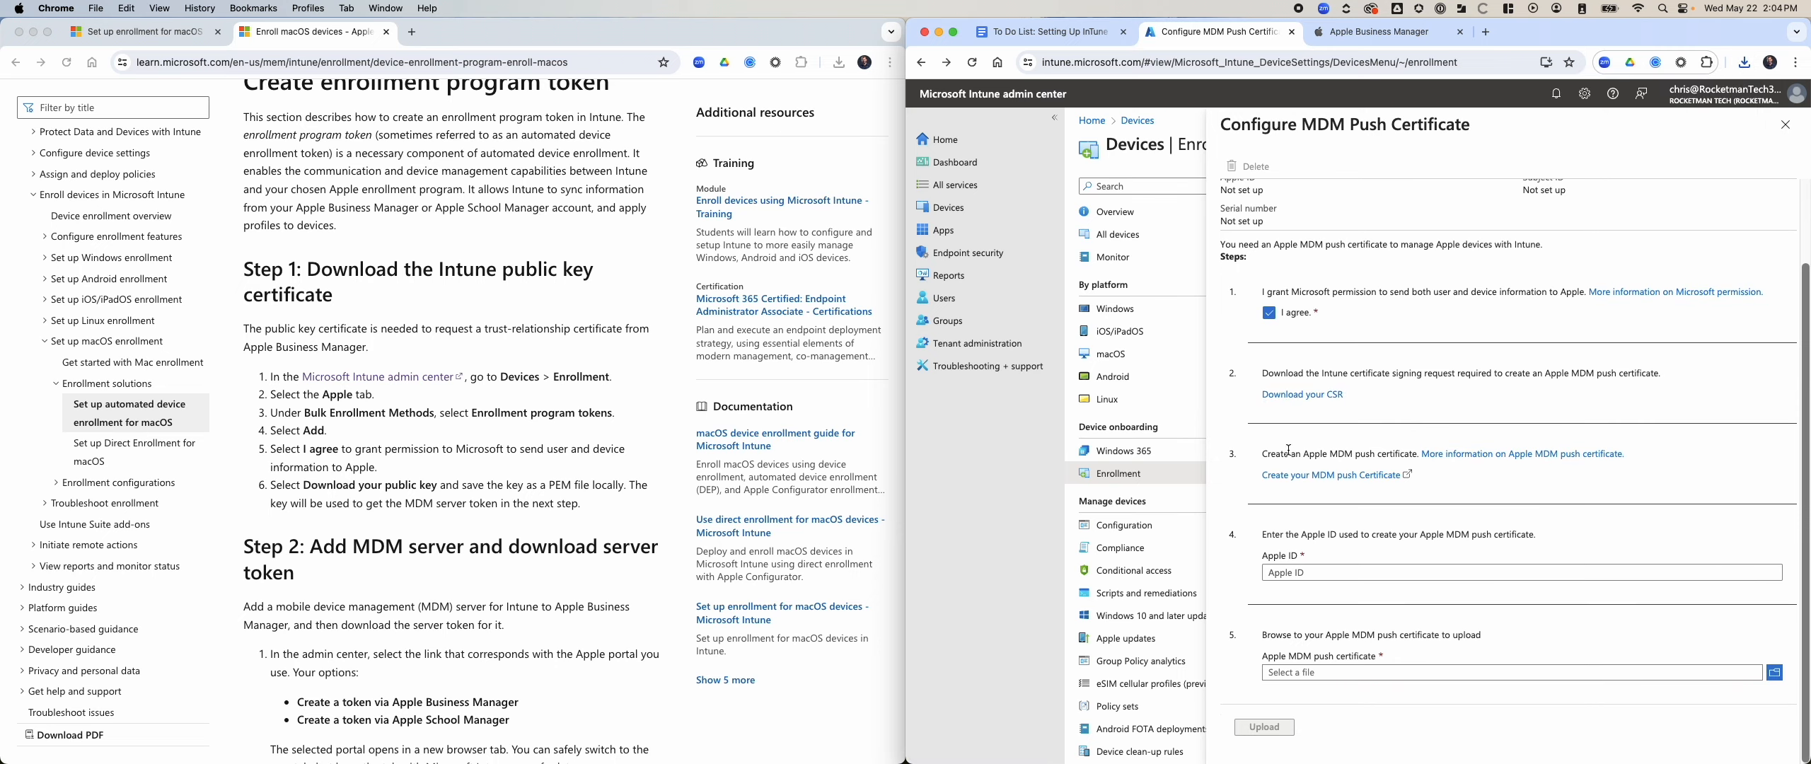
Step: Go to Apple's push certificate portal and sign in with the organisation's Apple ID and password
left_click(1342, 477)
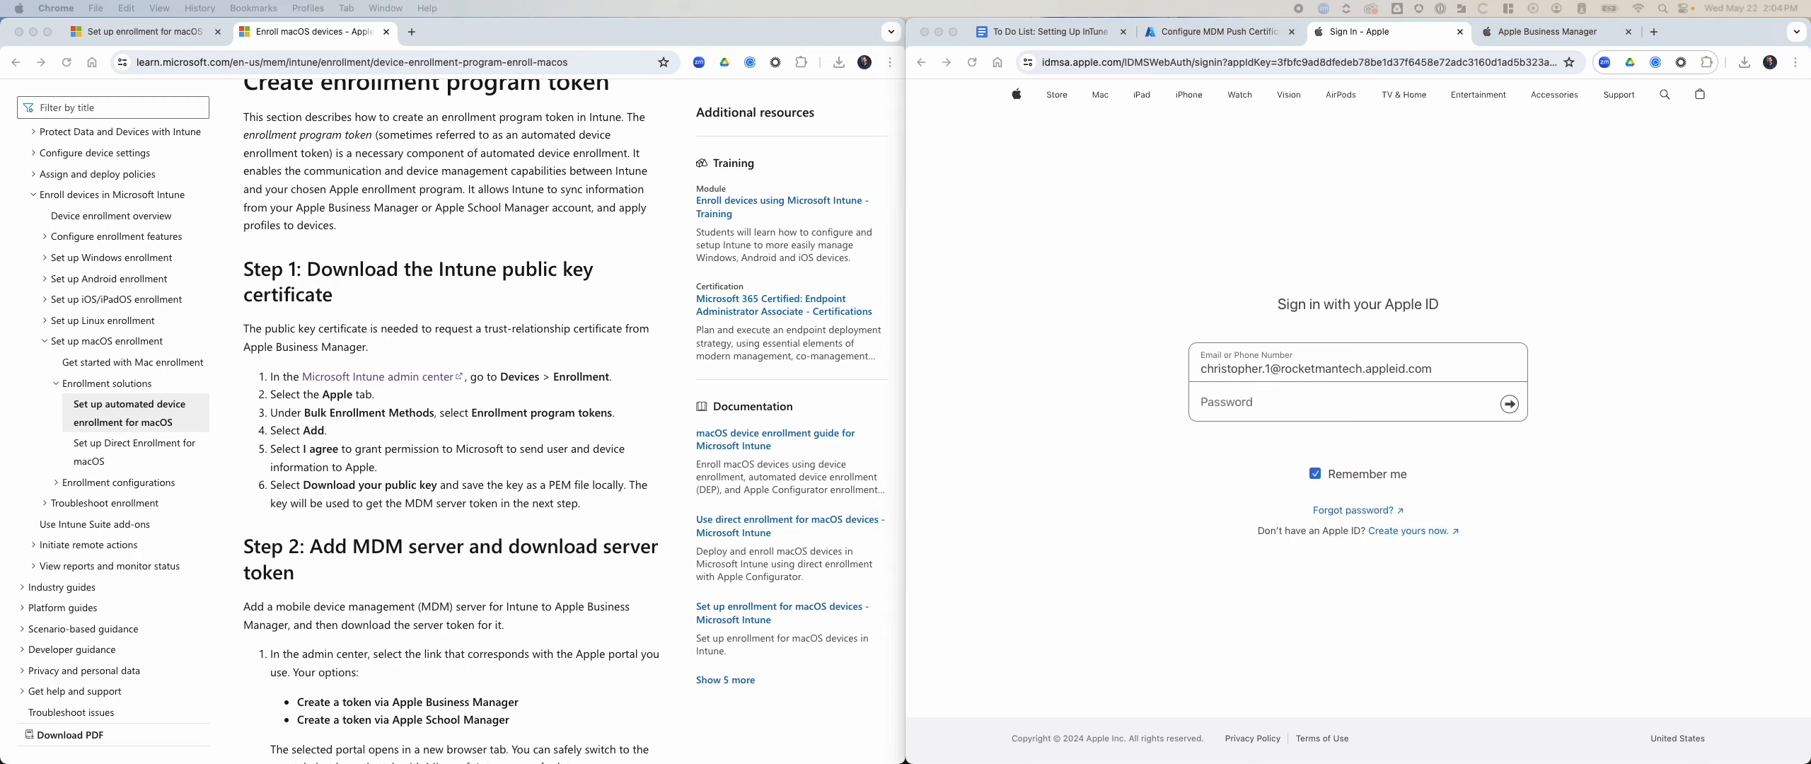
left_click(1273, 371)
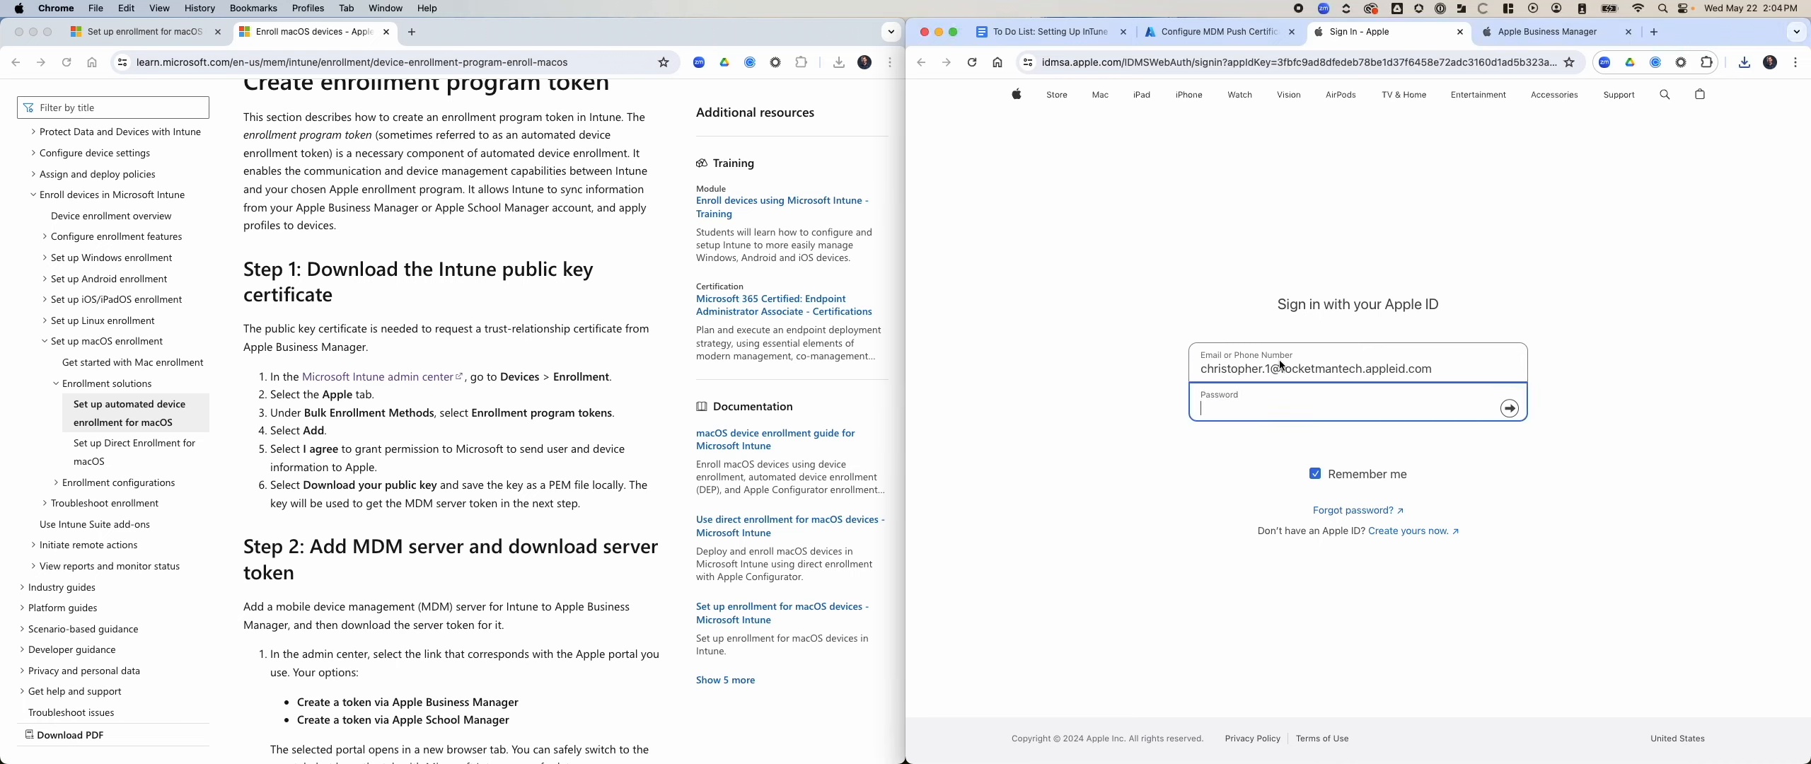
triple_click(1262, 369)
key("super+v")
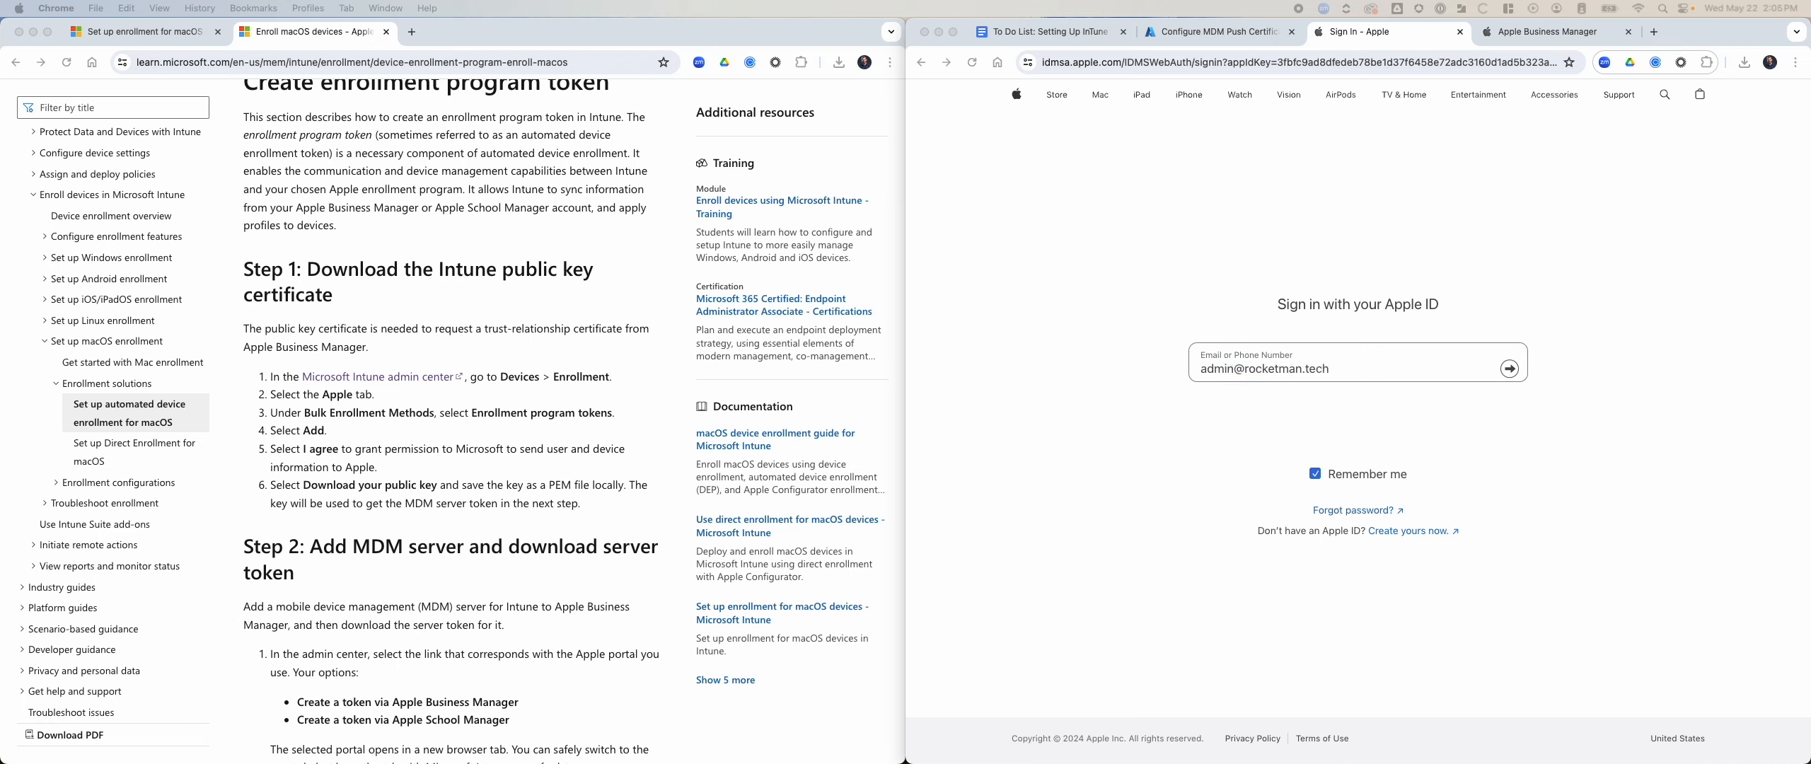
left_click(1511, 373)
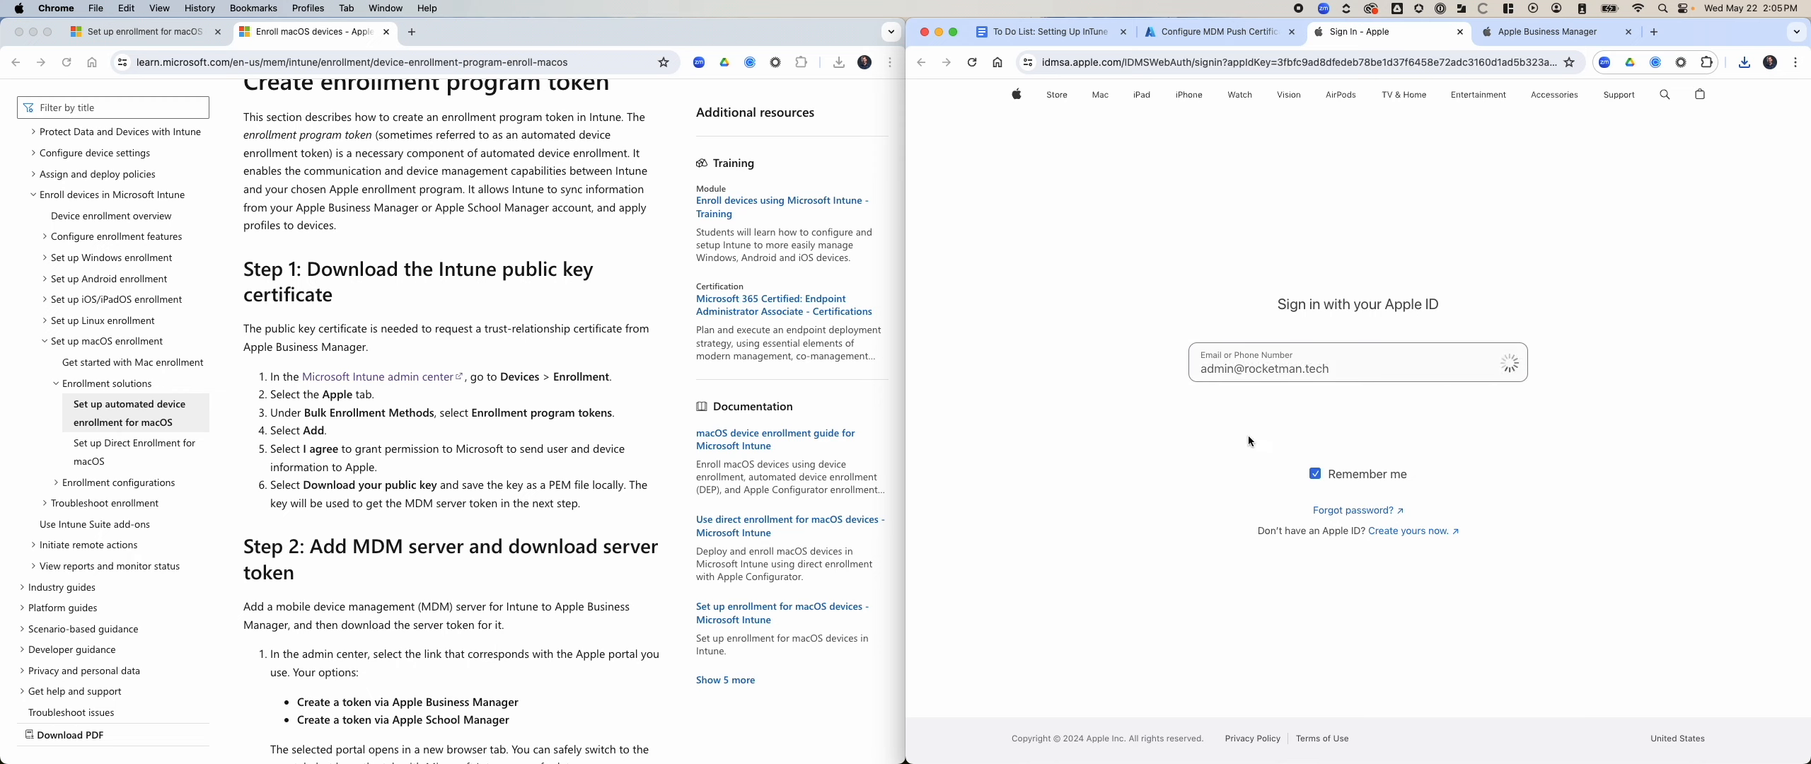
left_click(1259, 404)
key("super+v")
left_click(1509, 408)
left_click(1777, 118)
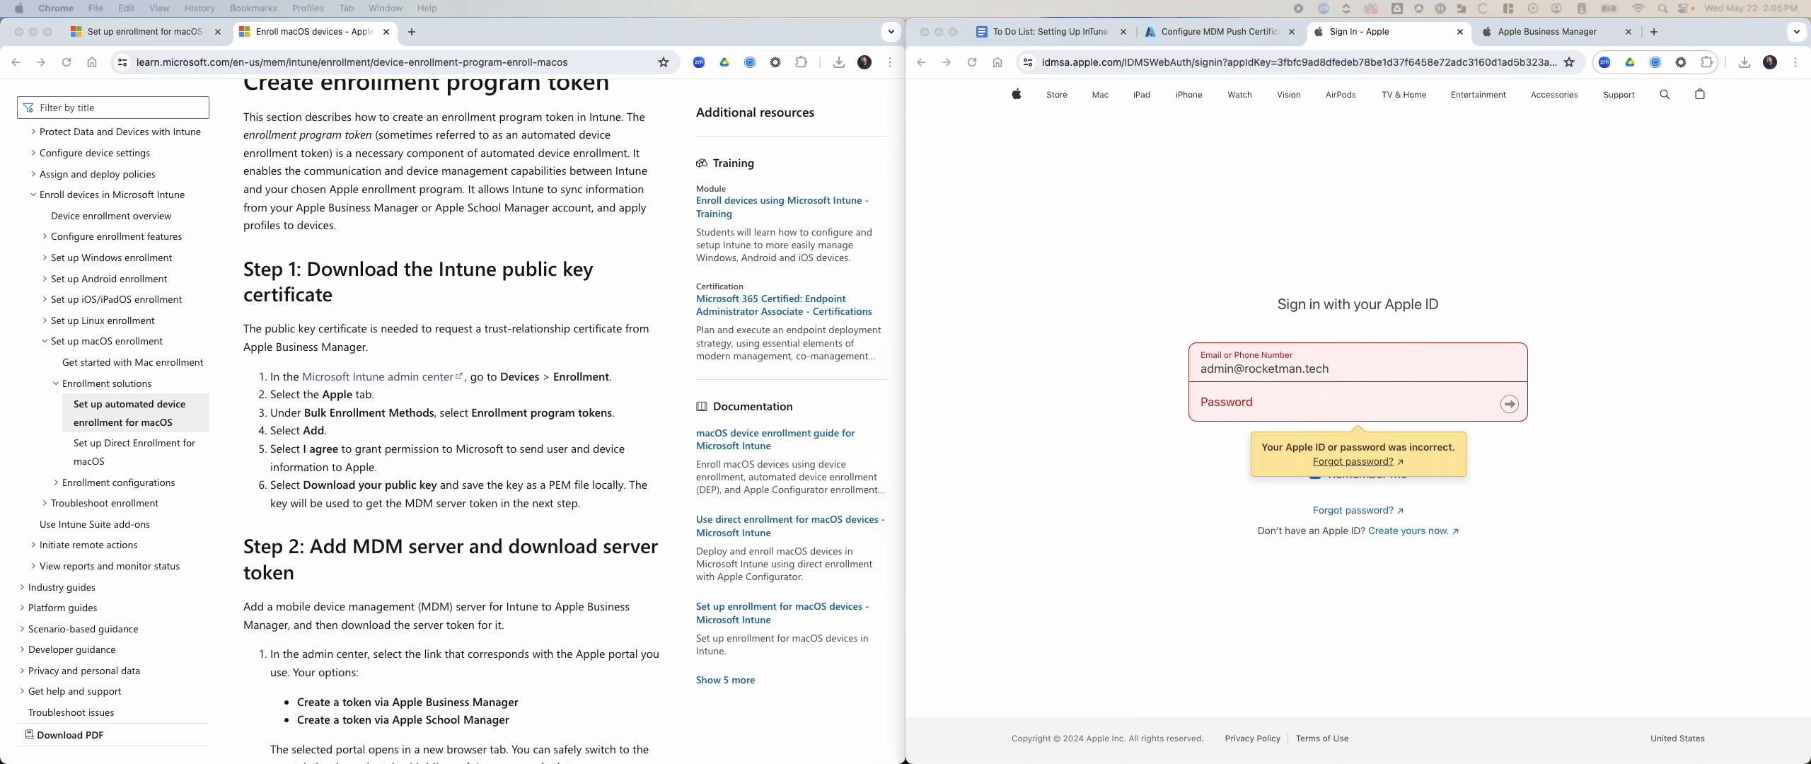
left_click(1326, 401)
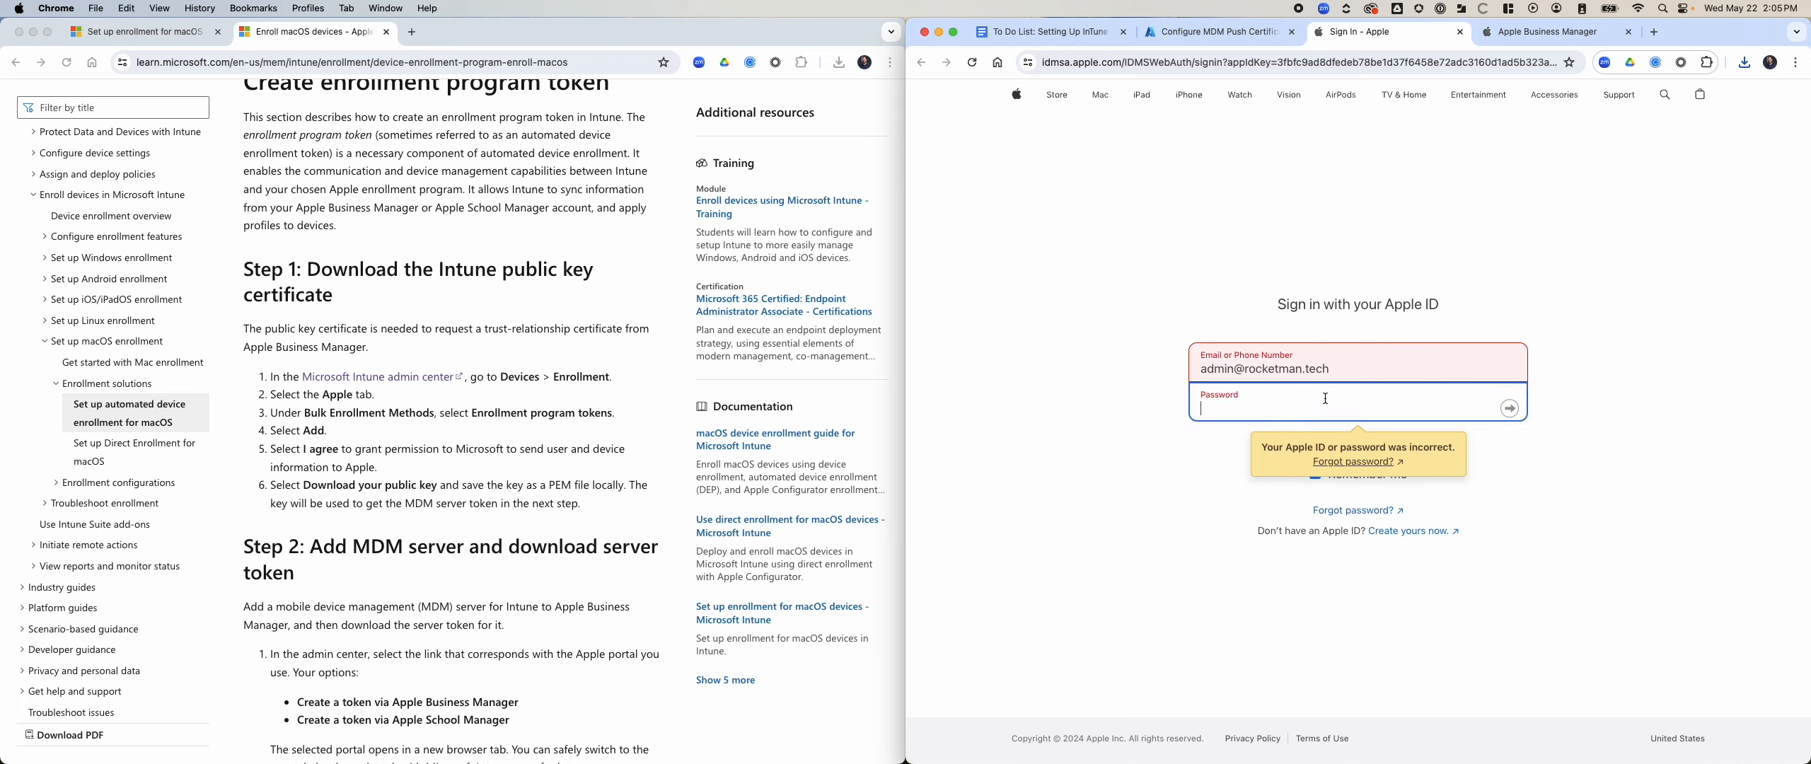
key("super+v")
key("Return")
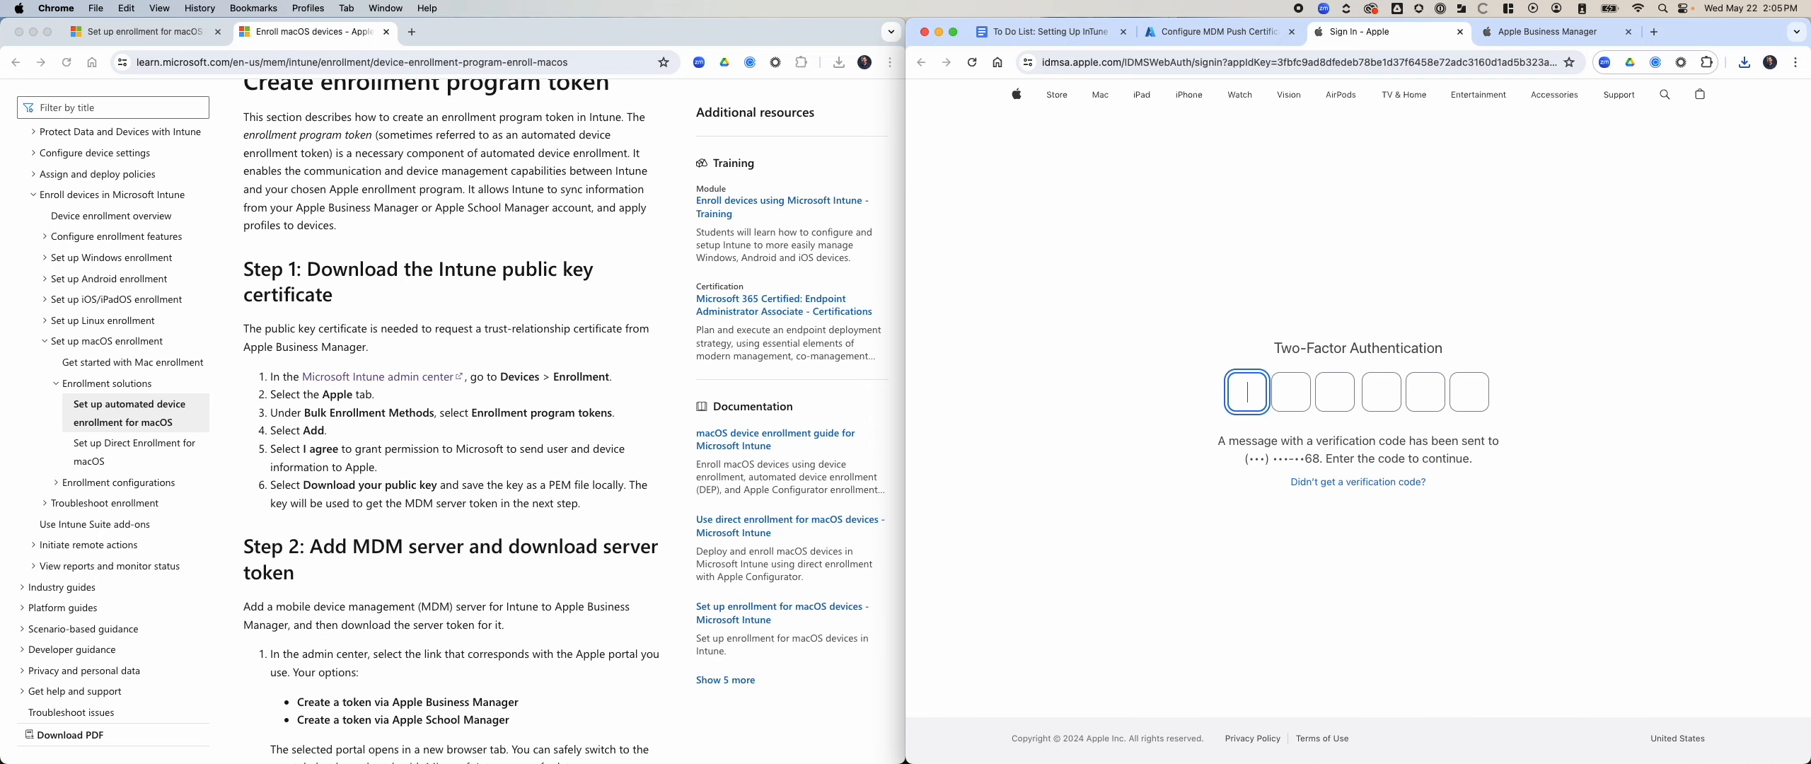
Step: Enter the six-digit two-factor verification code from Messages
key("super+Tab")
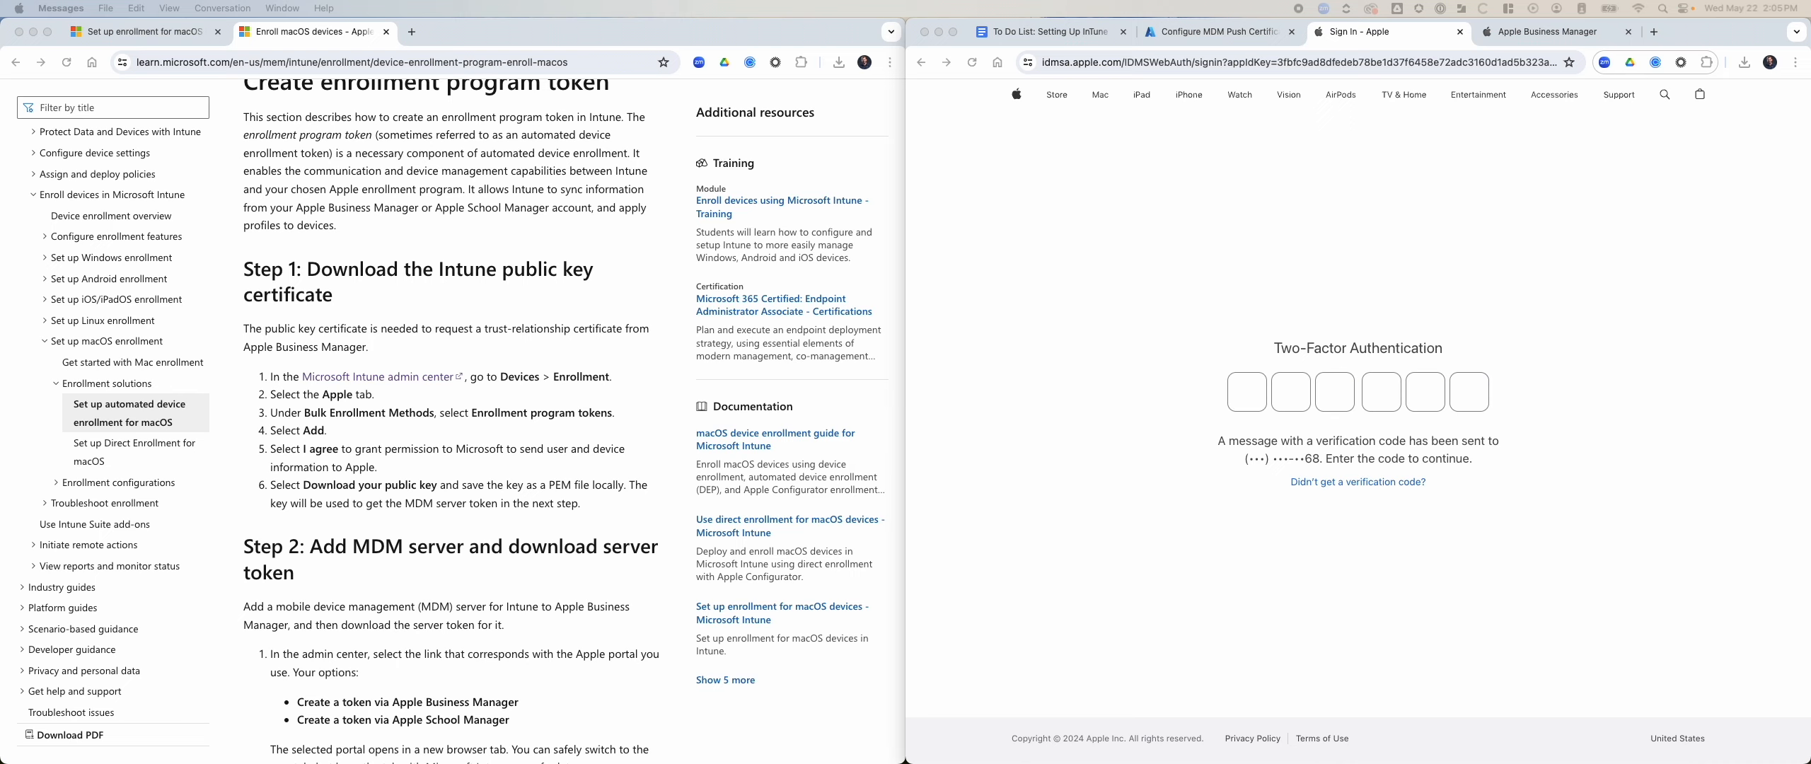
left_click(1477, 396)
key("super+v")
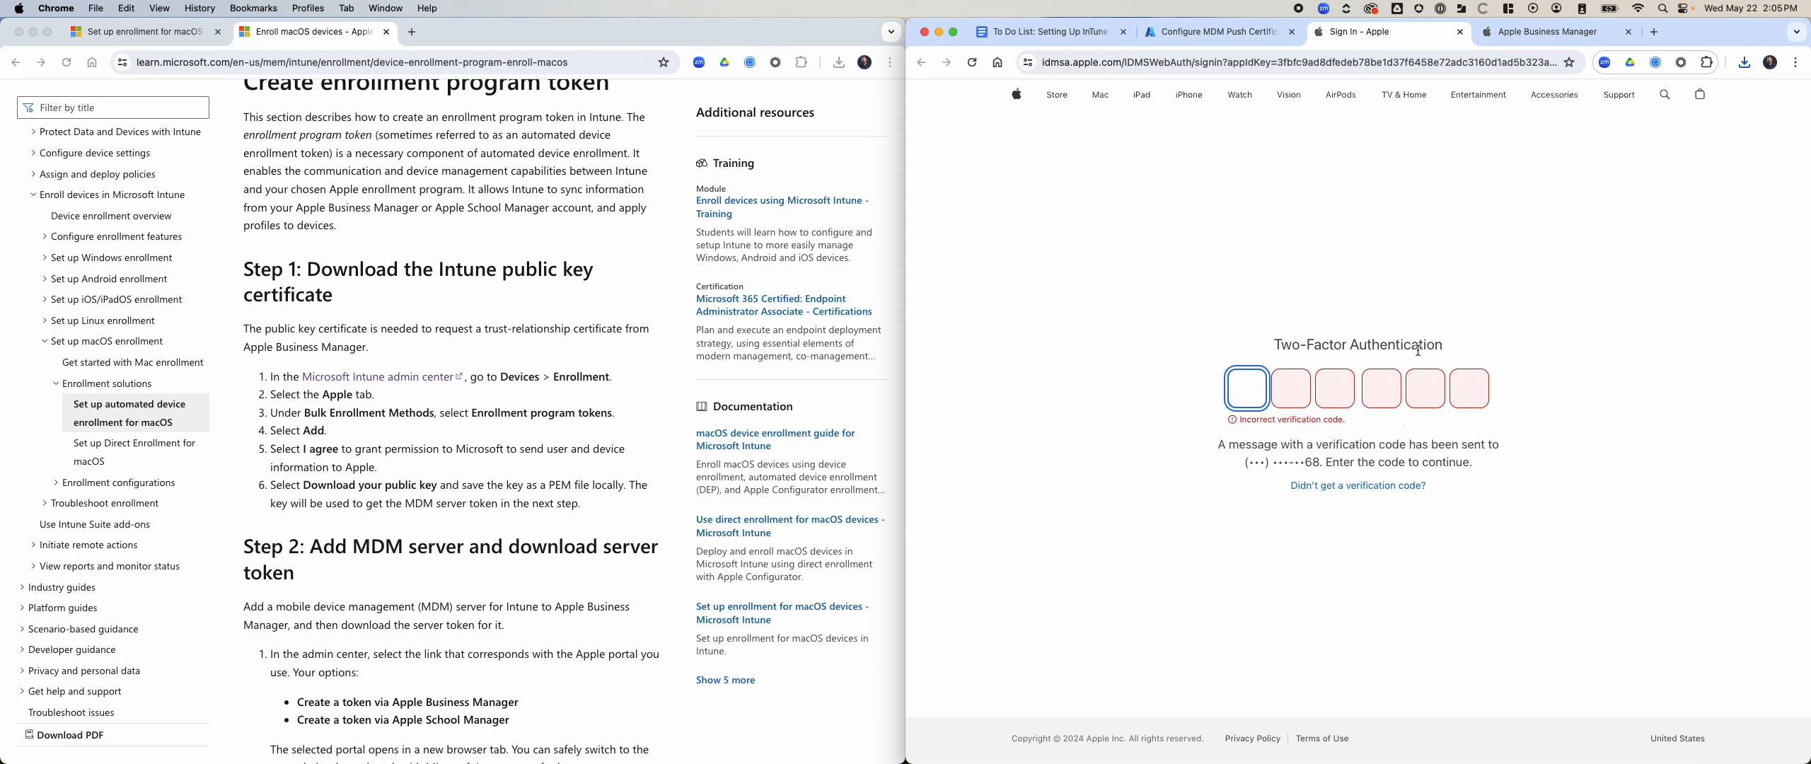
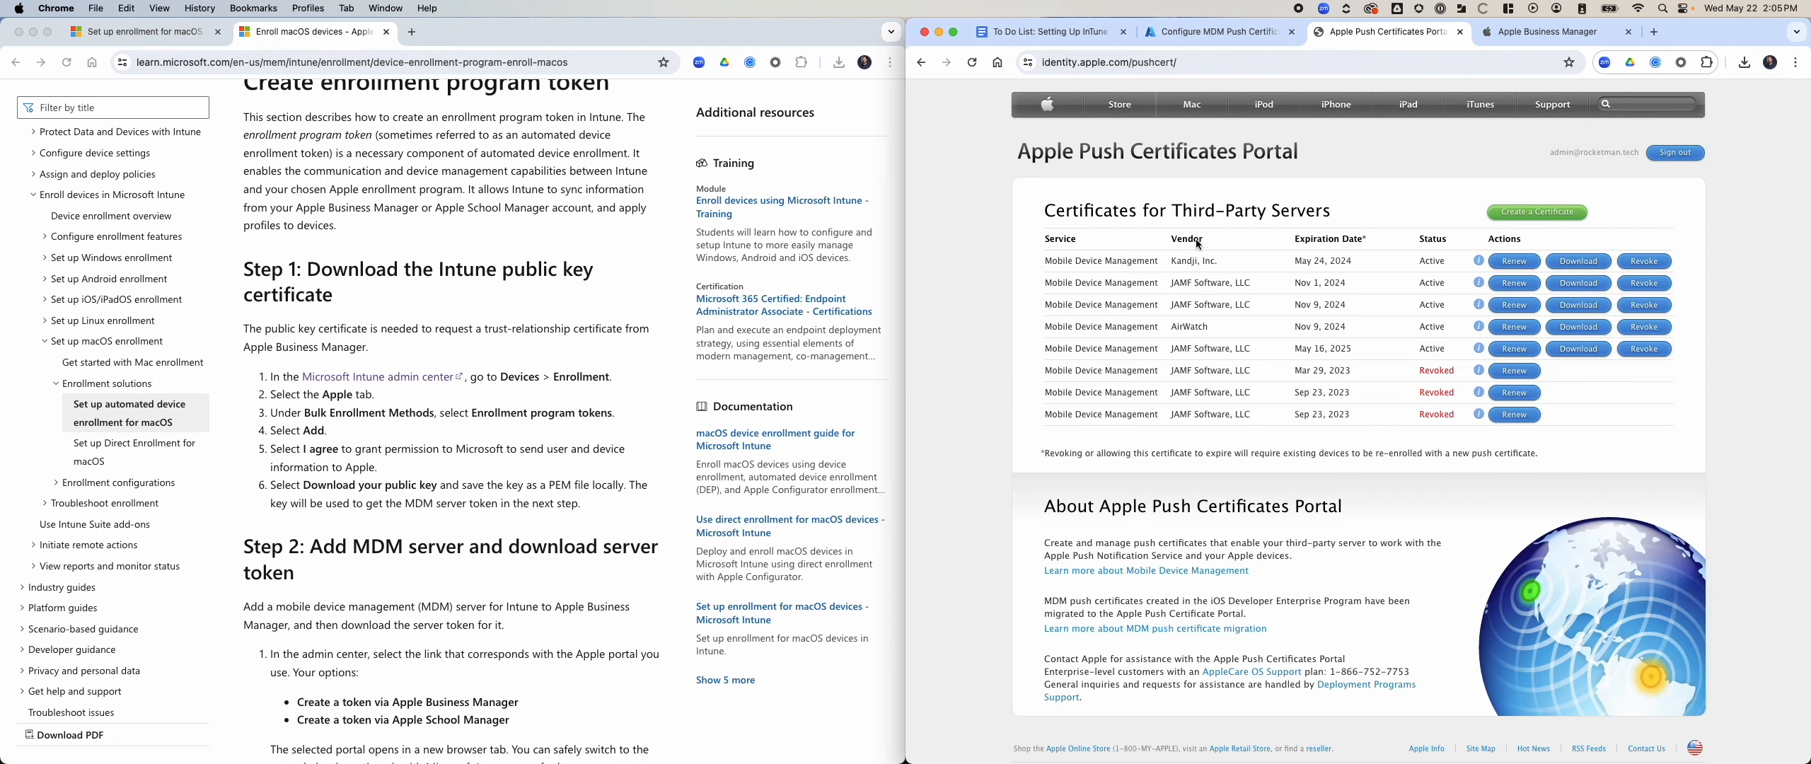
Step: Start creating a new push certificate and accept Apple's Terms of Use
left_click(1536, 213)
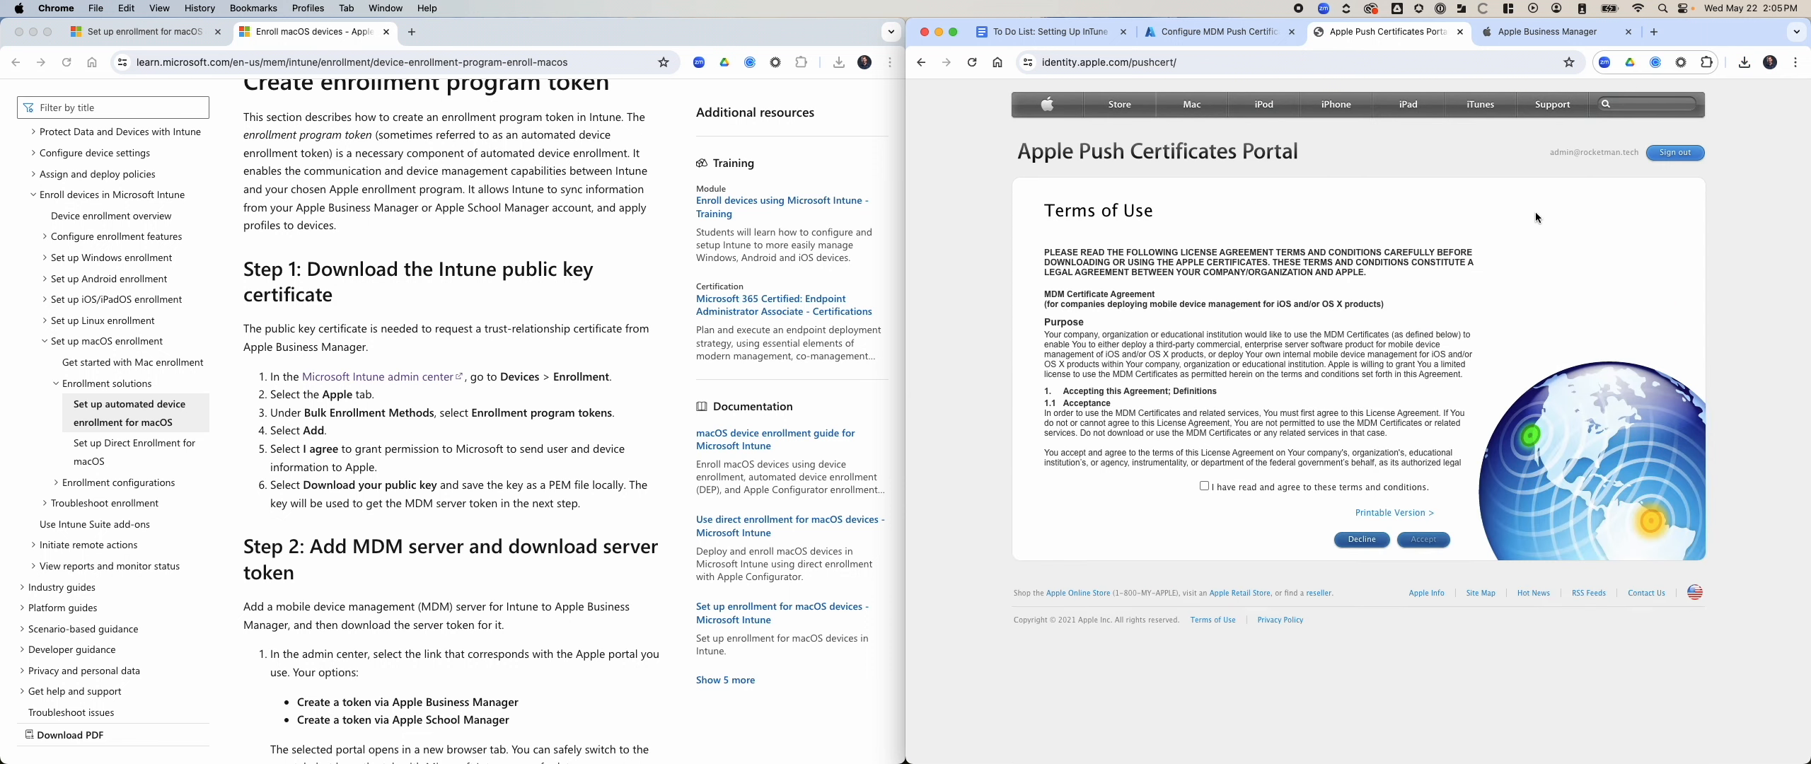
left_click(1204, 487)
left_click(1424, 539)
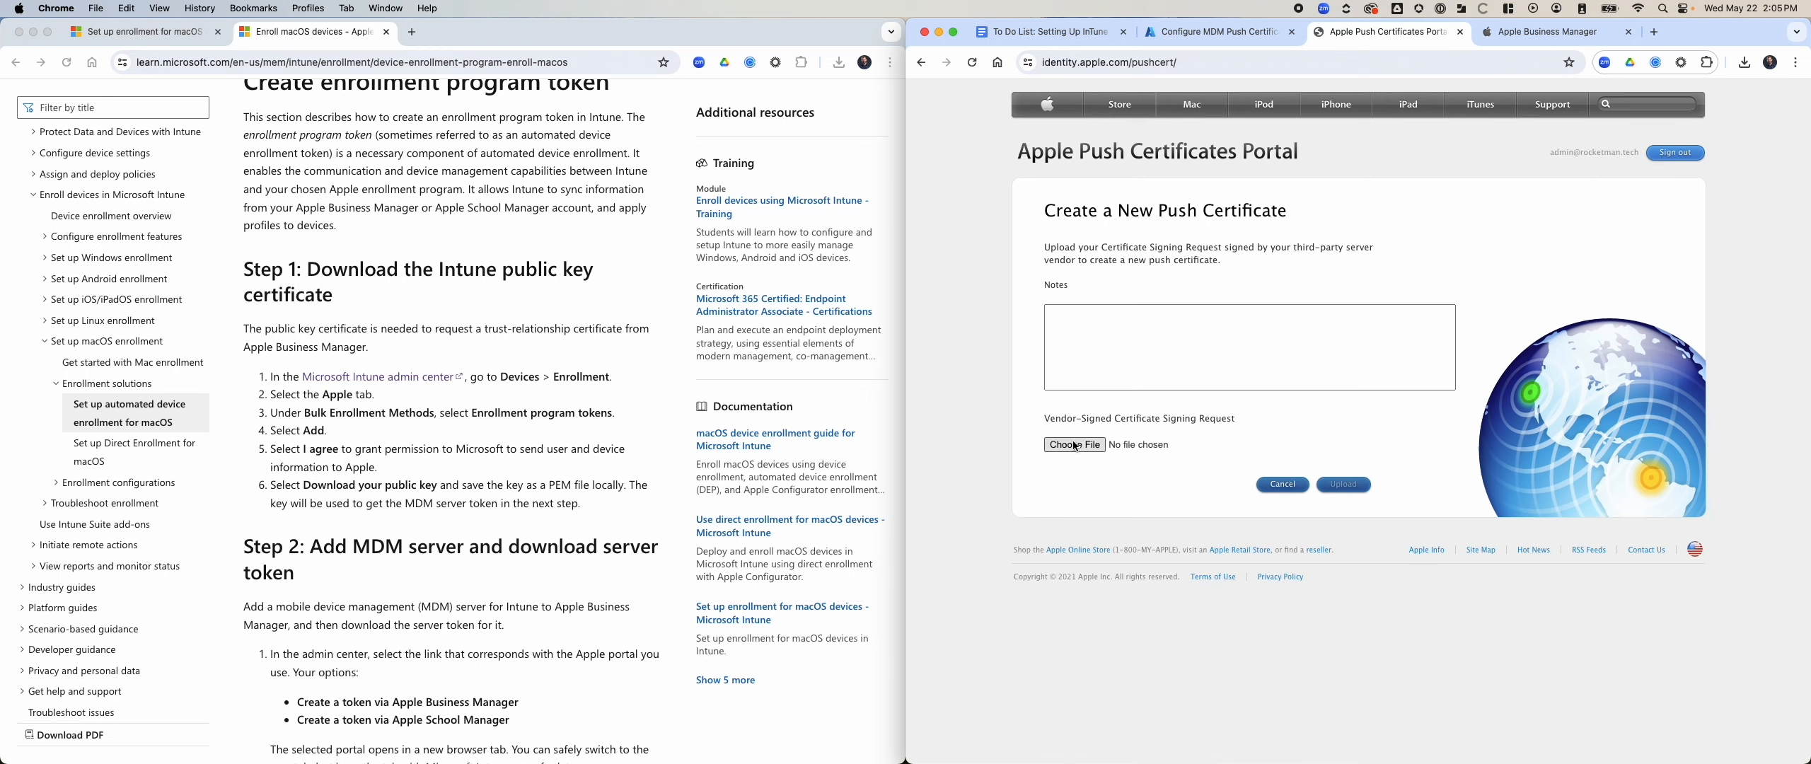
Step: Upload IntuneCSR.csr, download the resulting .pem certificate, and return to Intune
left_click(1074, 445)
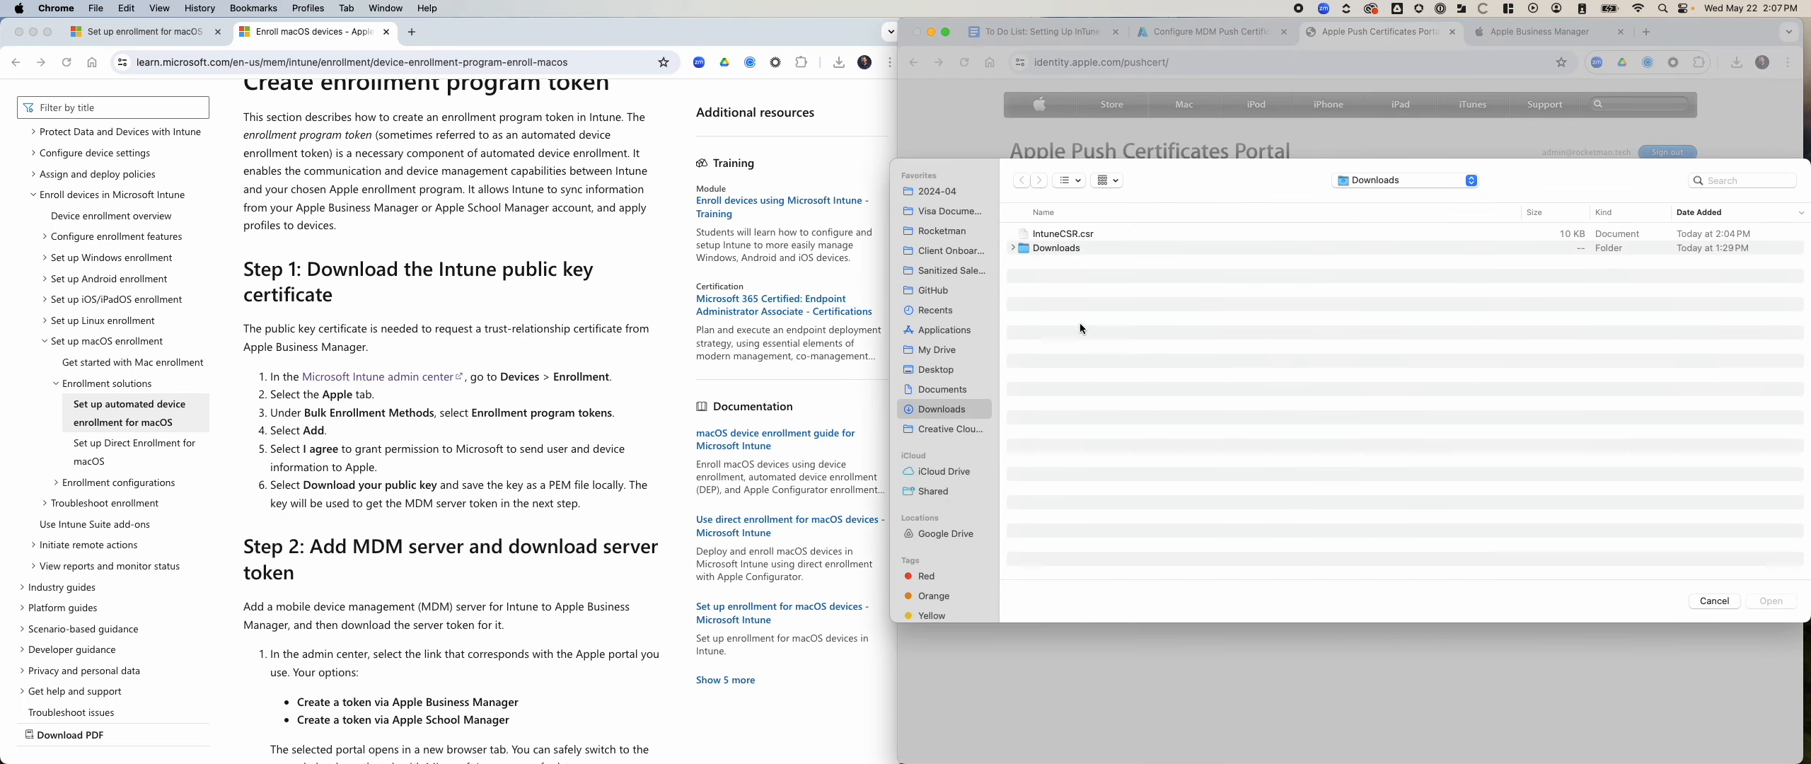
left_click(1087, 233)
left_click(1773, 602)
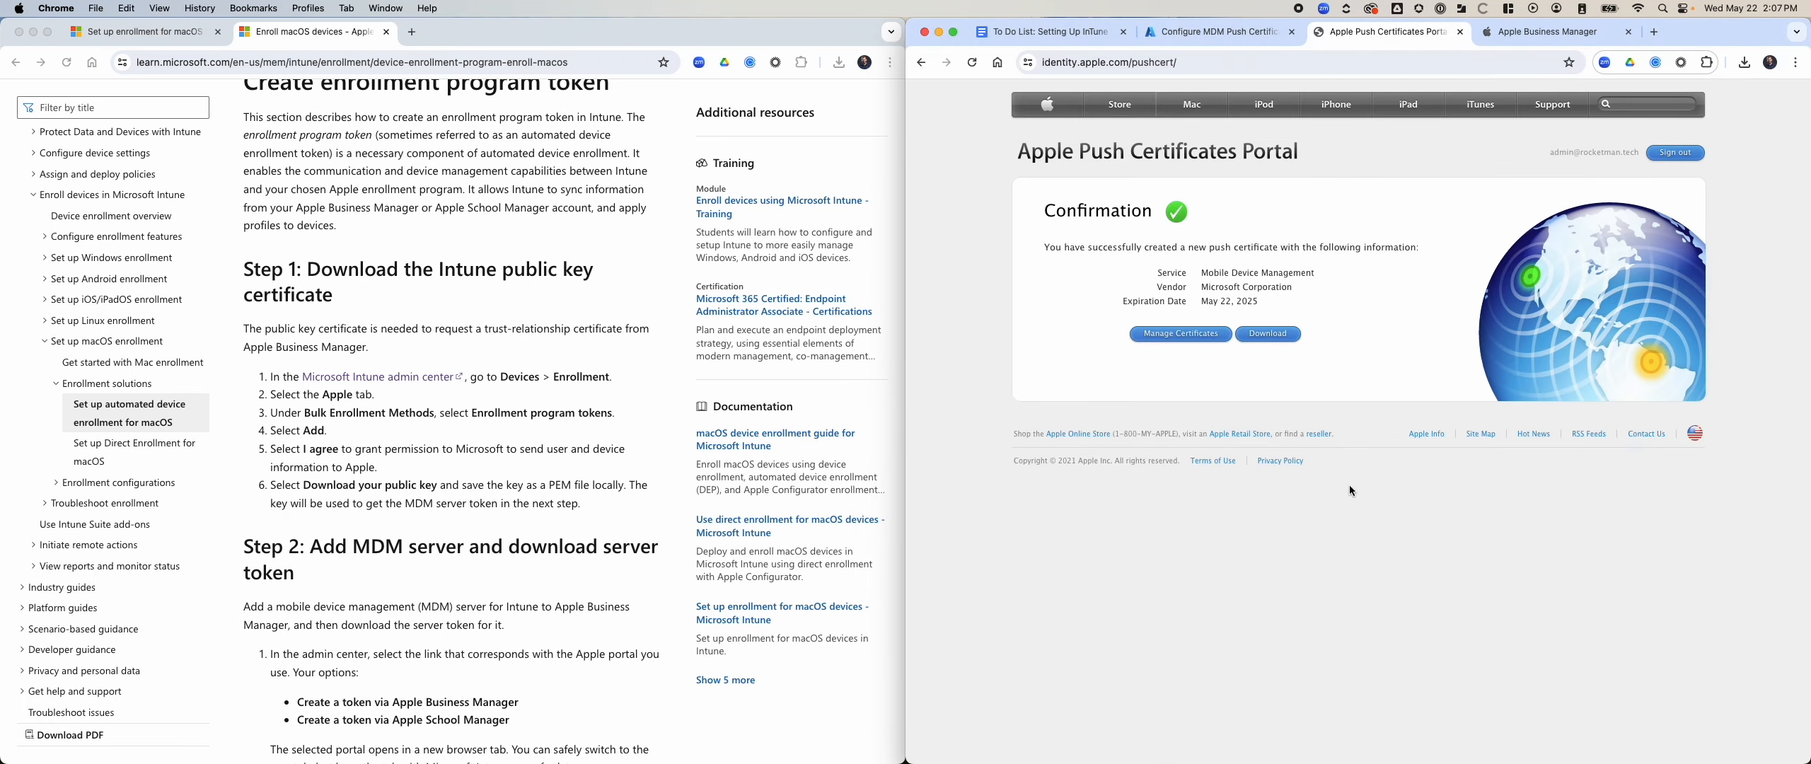
left_click(1276, 339)
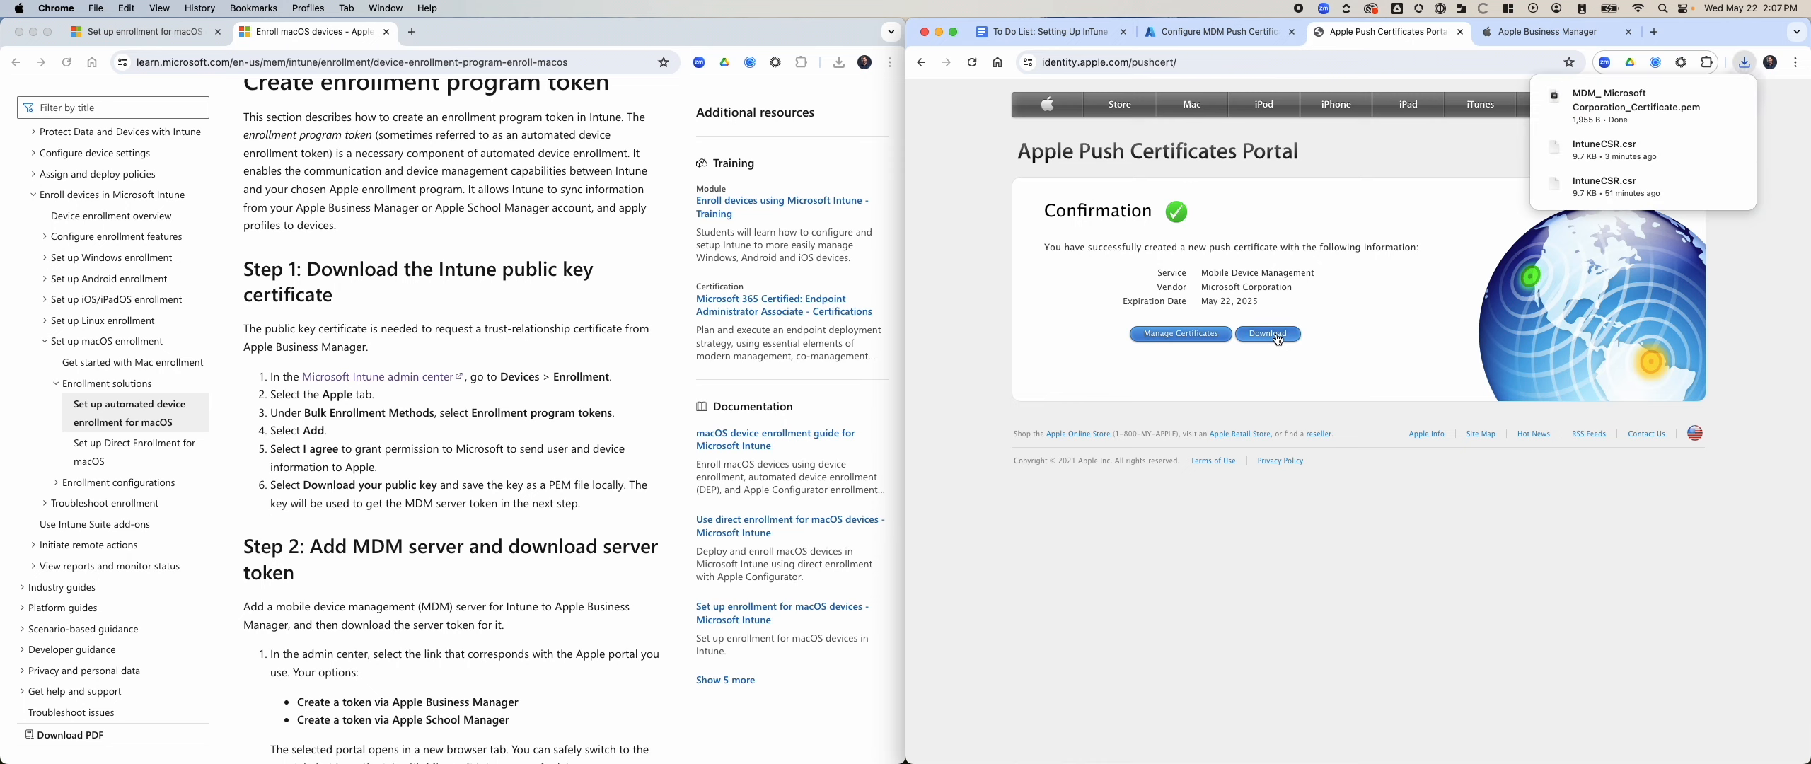
left_click(1253, 41)
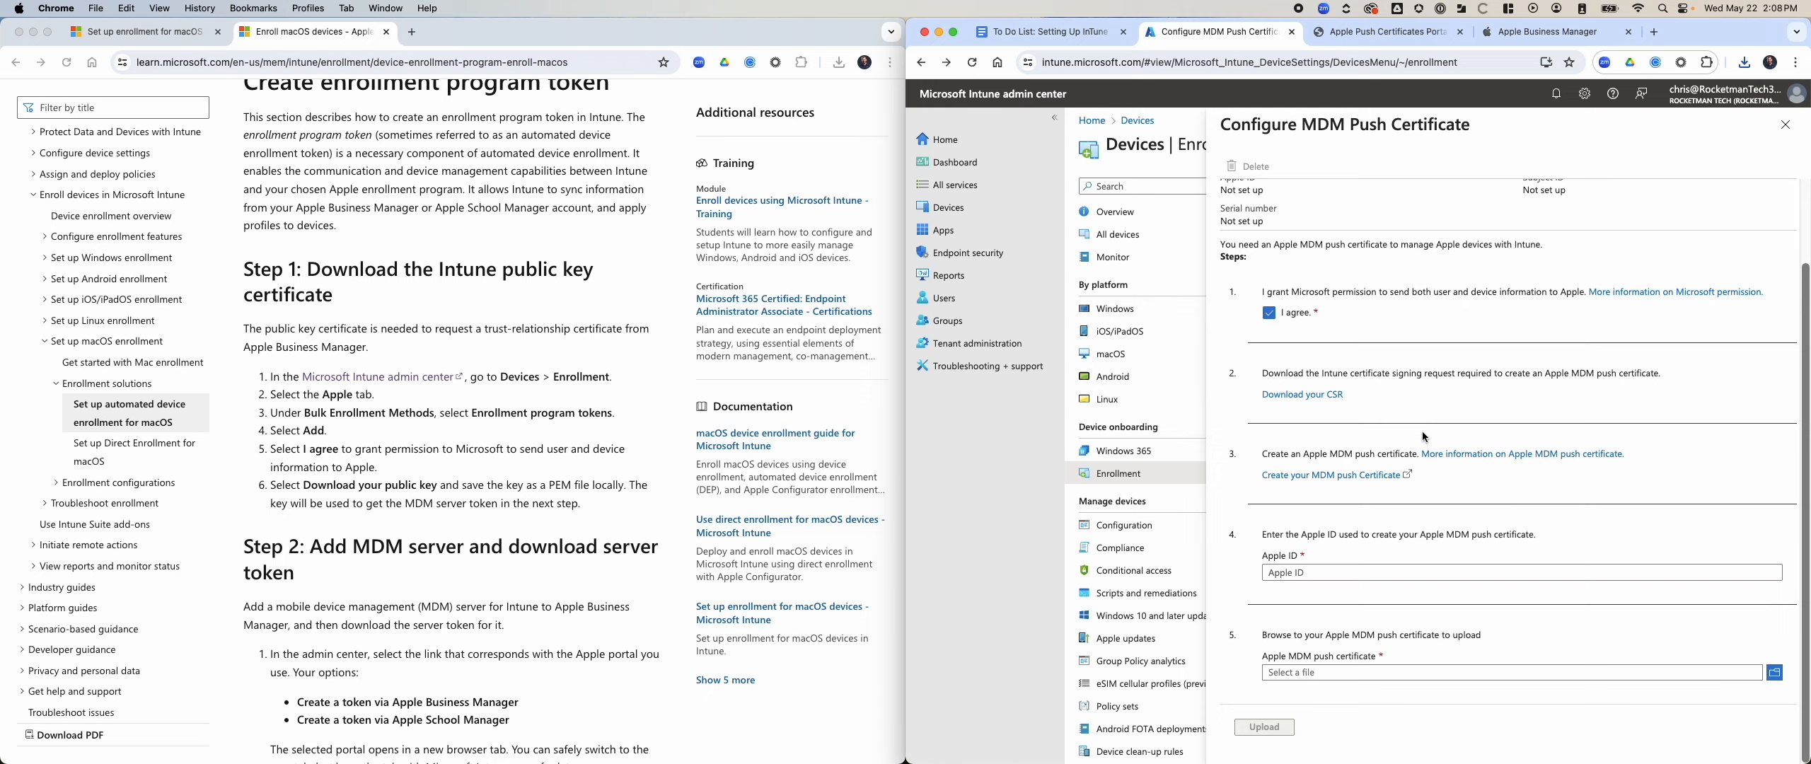
Step: Enter the Apple ID, upload MDM_ Microsoft Corporation_Certificate.pem, then return to the to-do list
left_click(1306, 570)
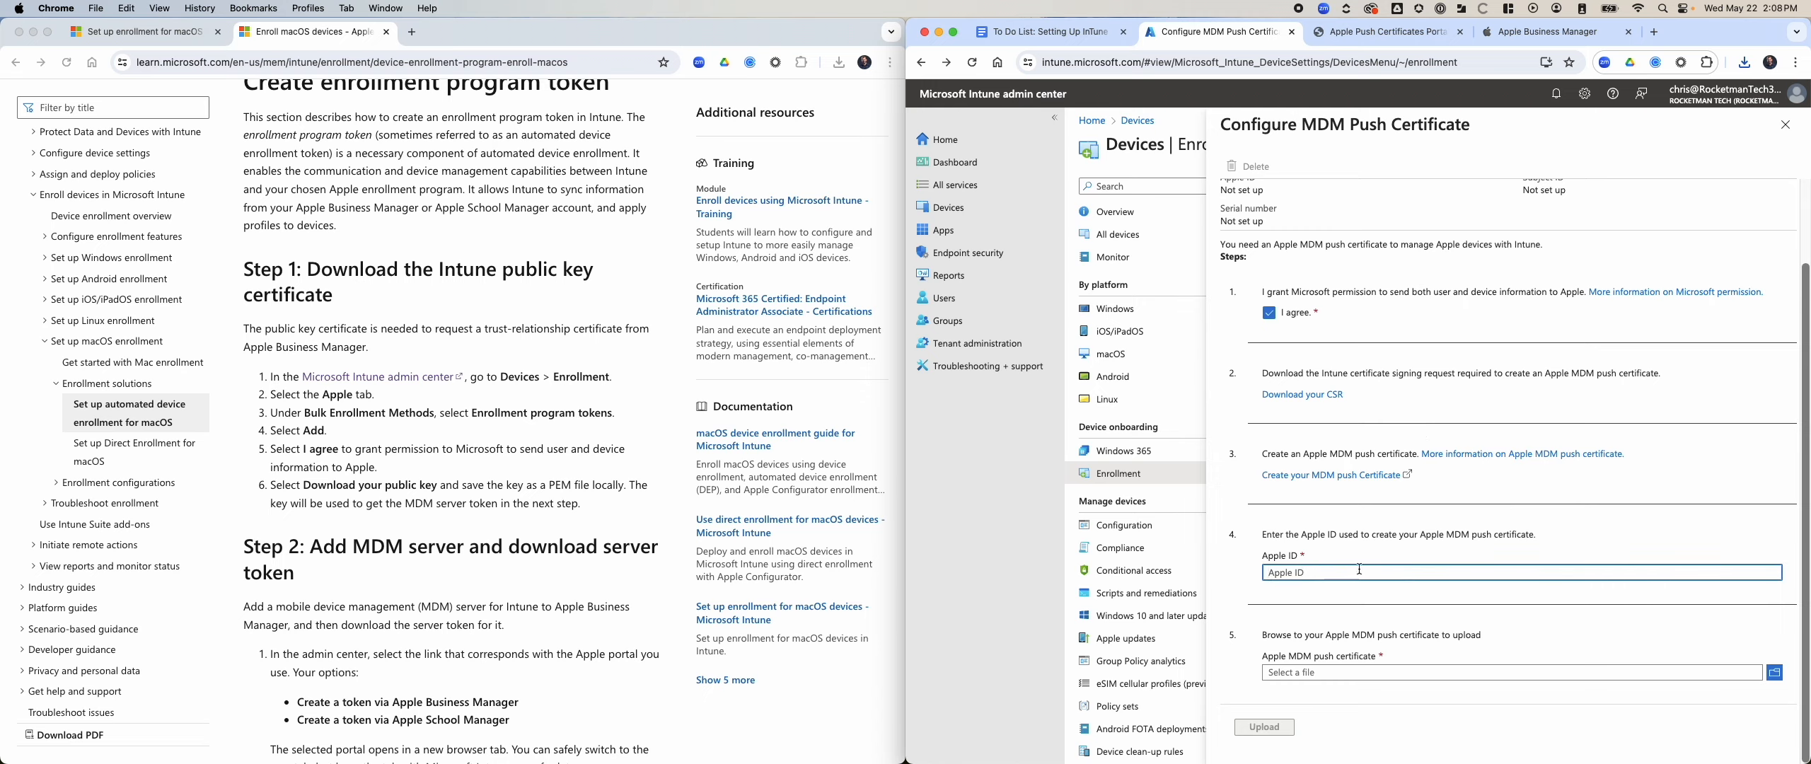
left_click(1324, 672)
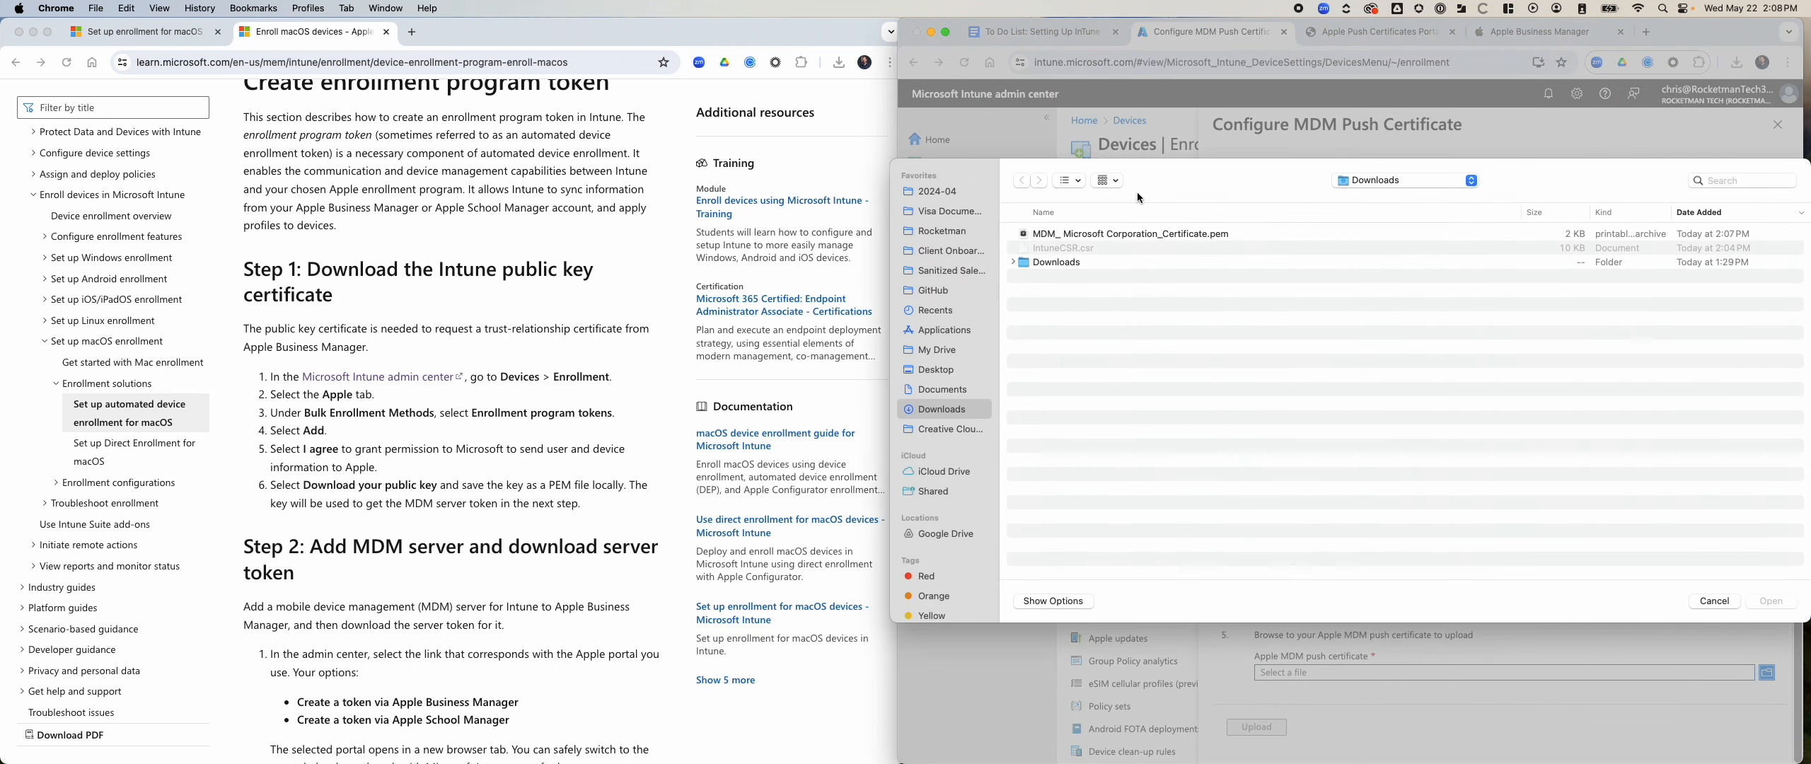
left_click(1128, 235)
left_click(1795, 600)
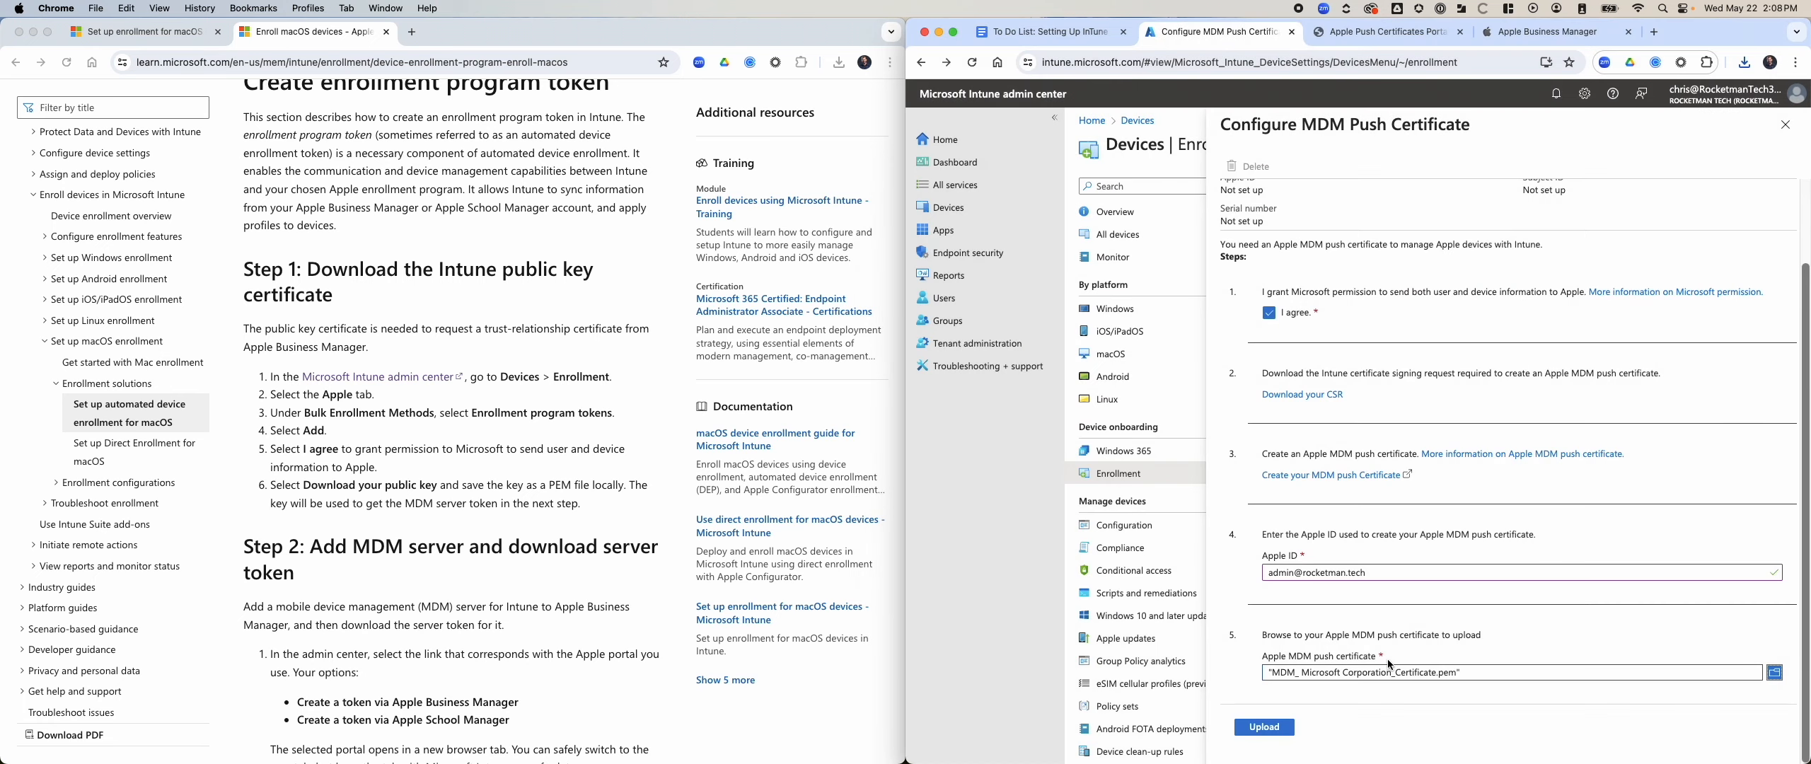
left_click(1273, 728)
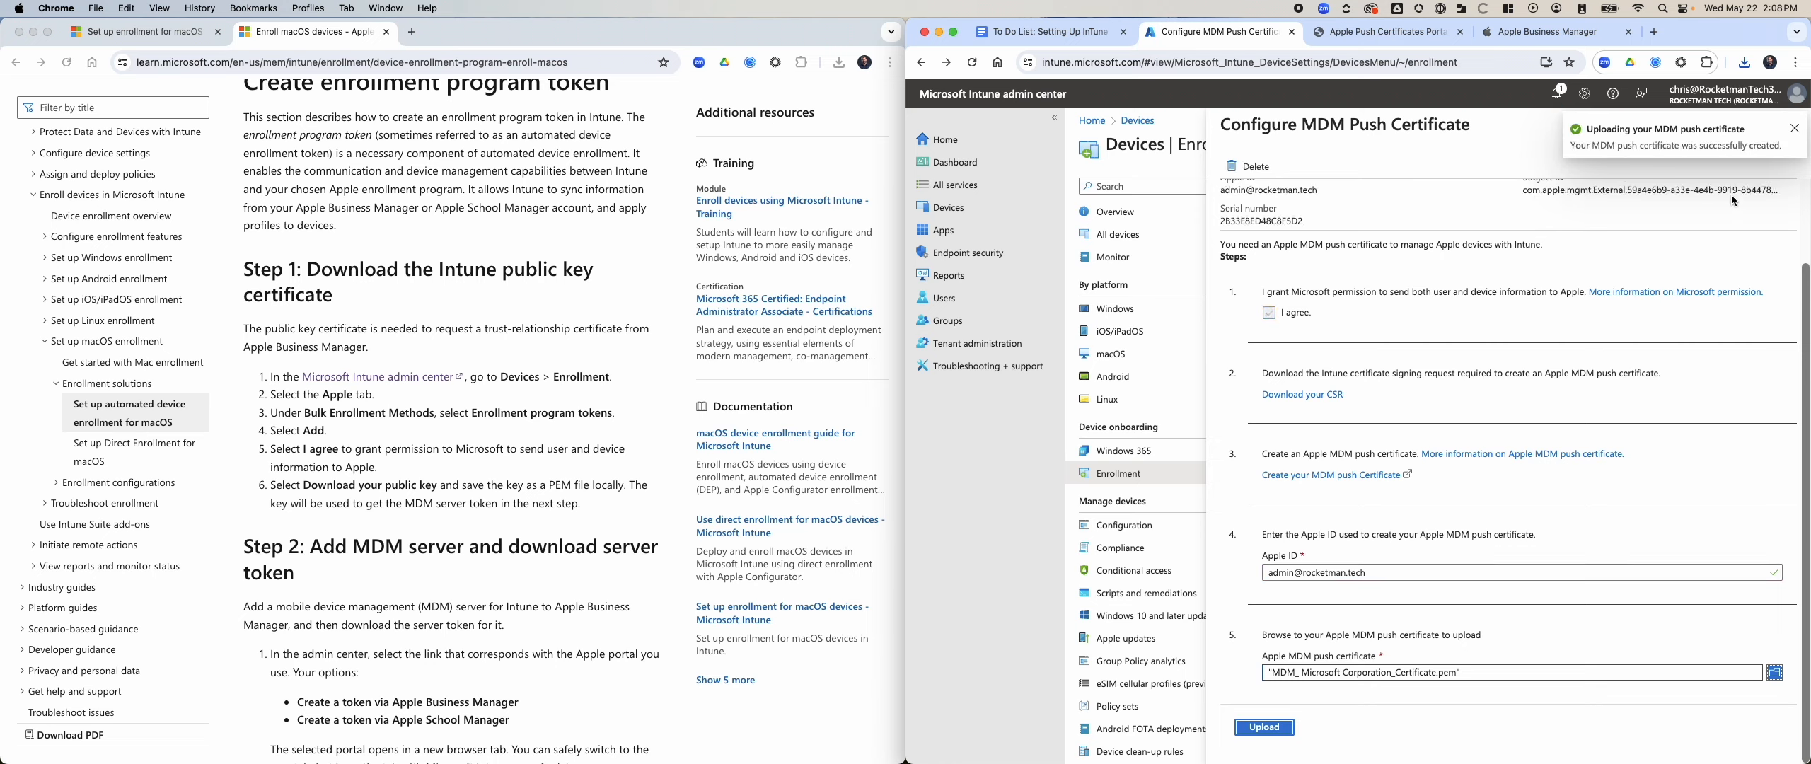
left_click(1795, 129)
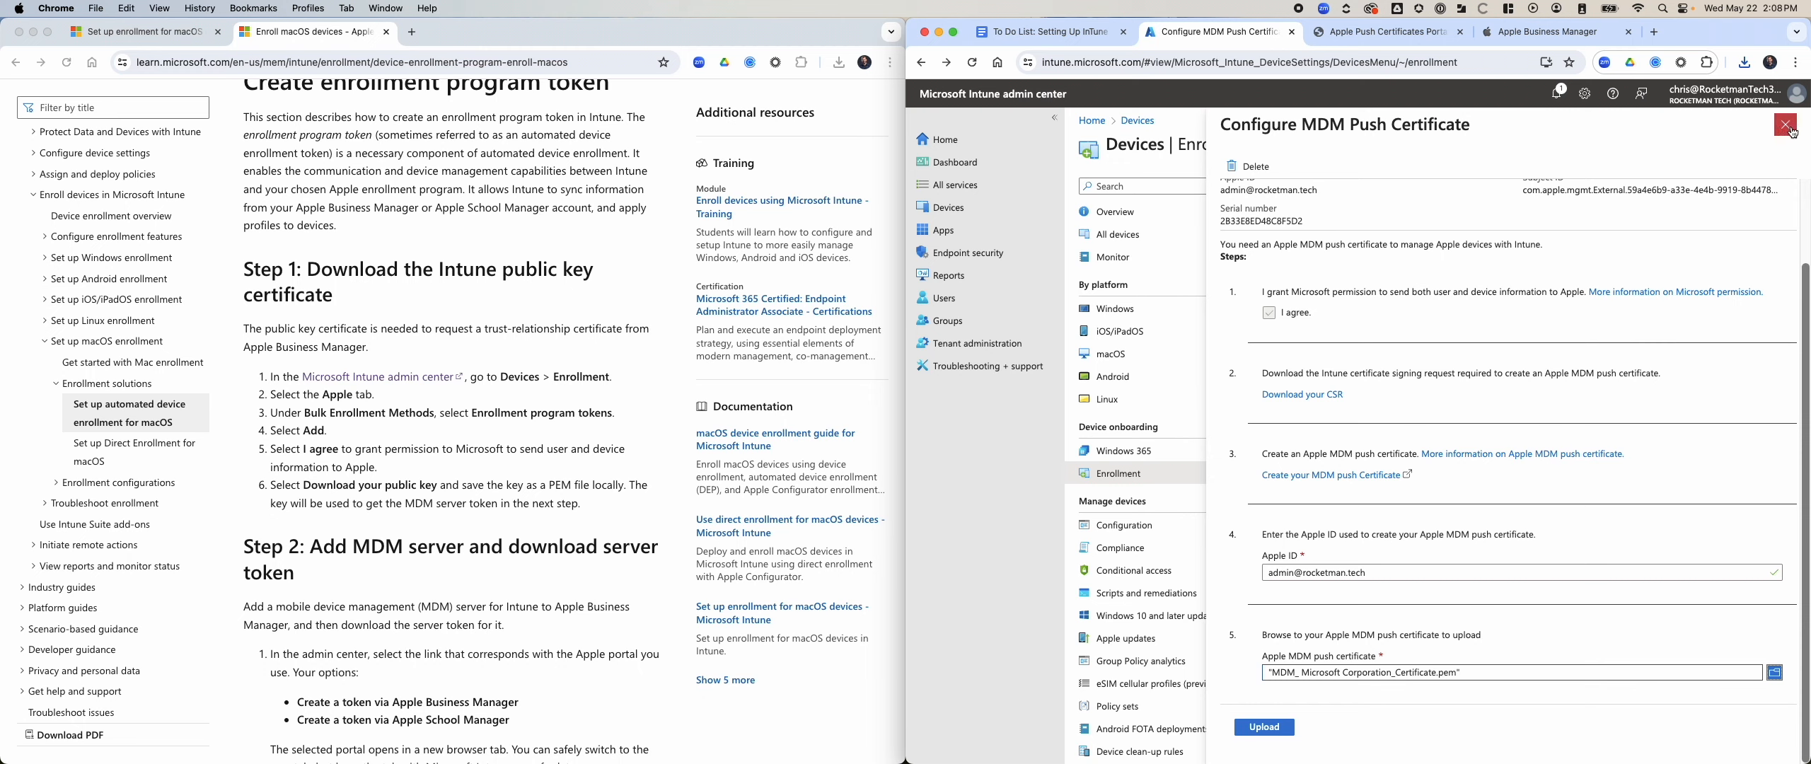
key("super+1")
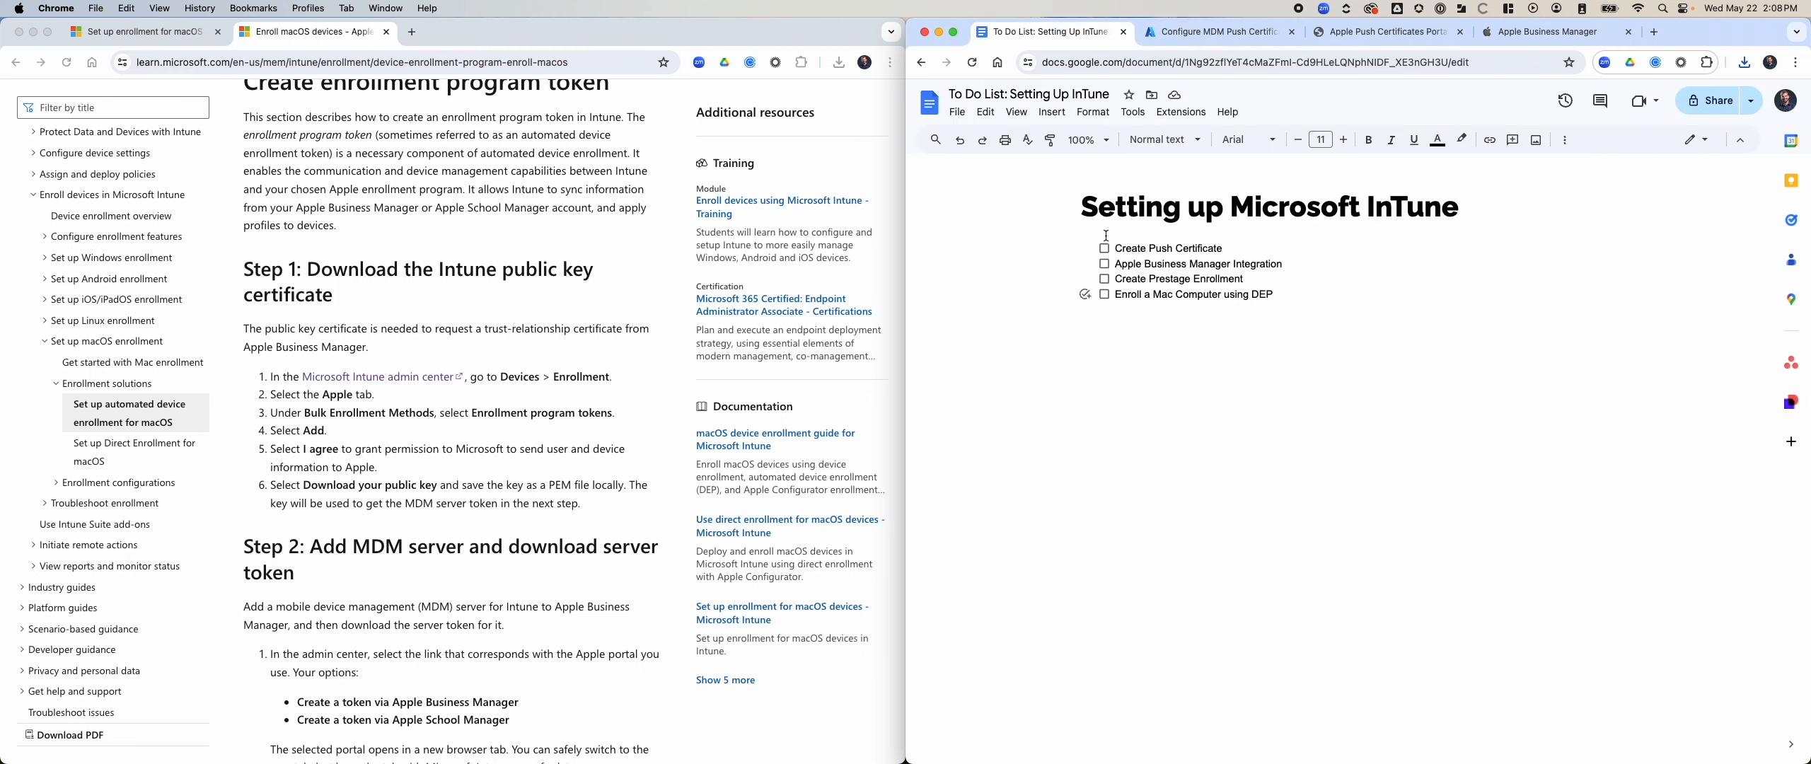
Step: Close the Configure MDM Push Certificate pane on the Intune enrollment page
left_click(1180, 33)
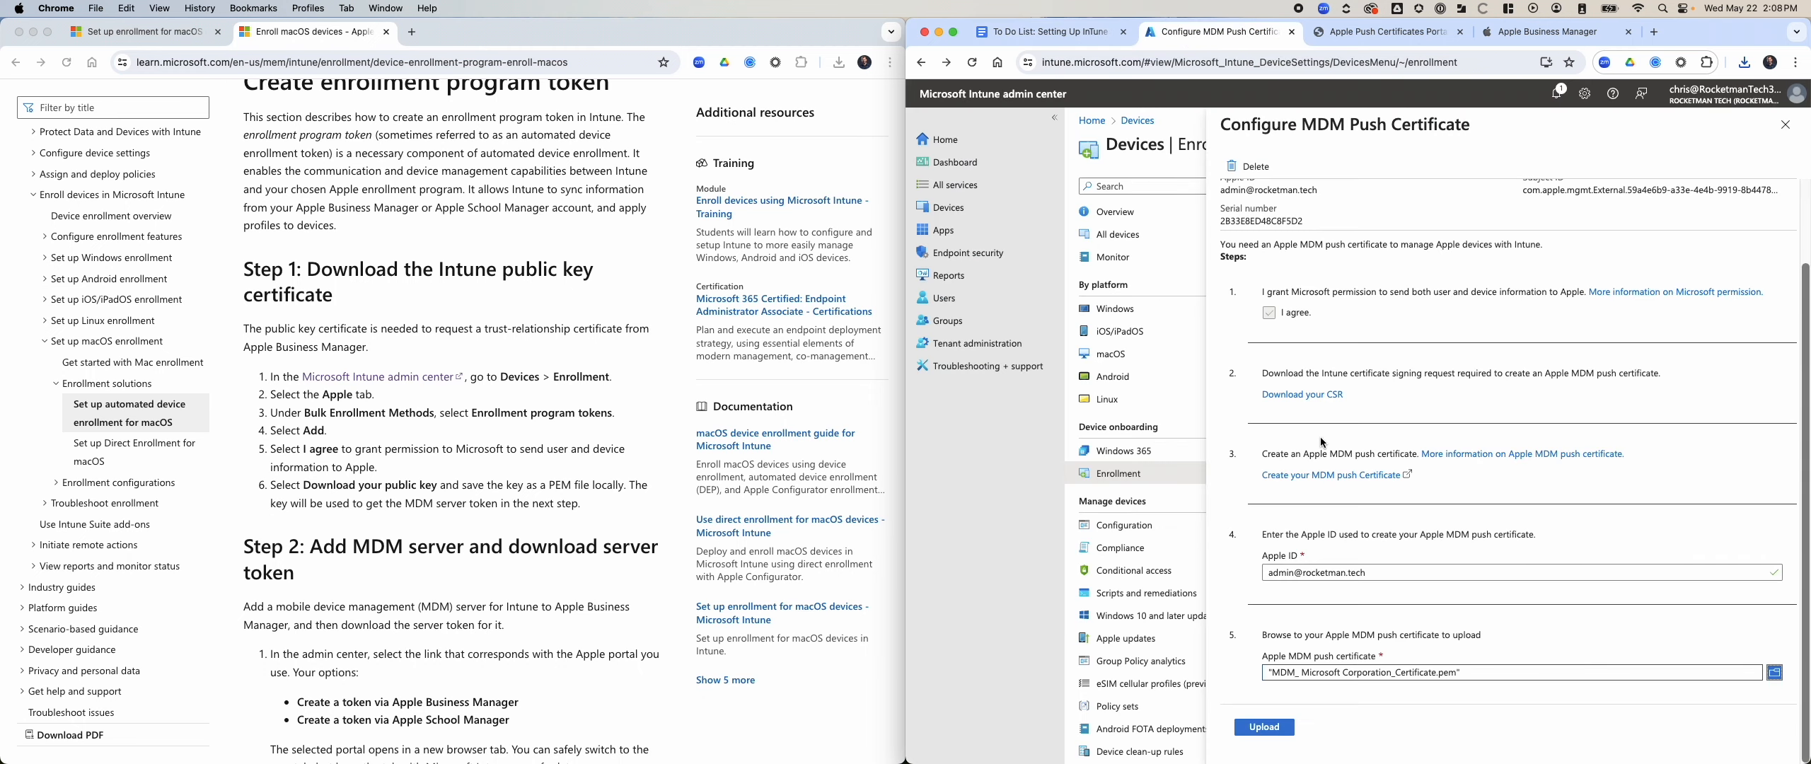
left_click(1789, 127)
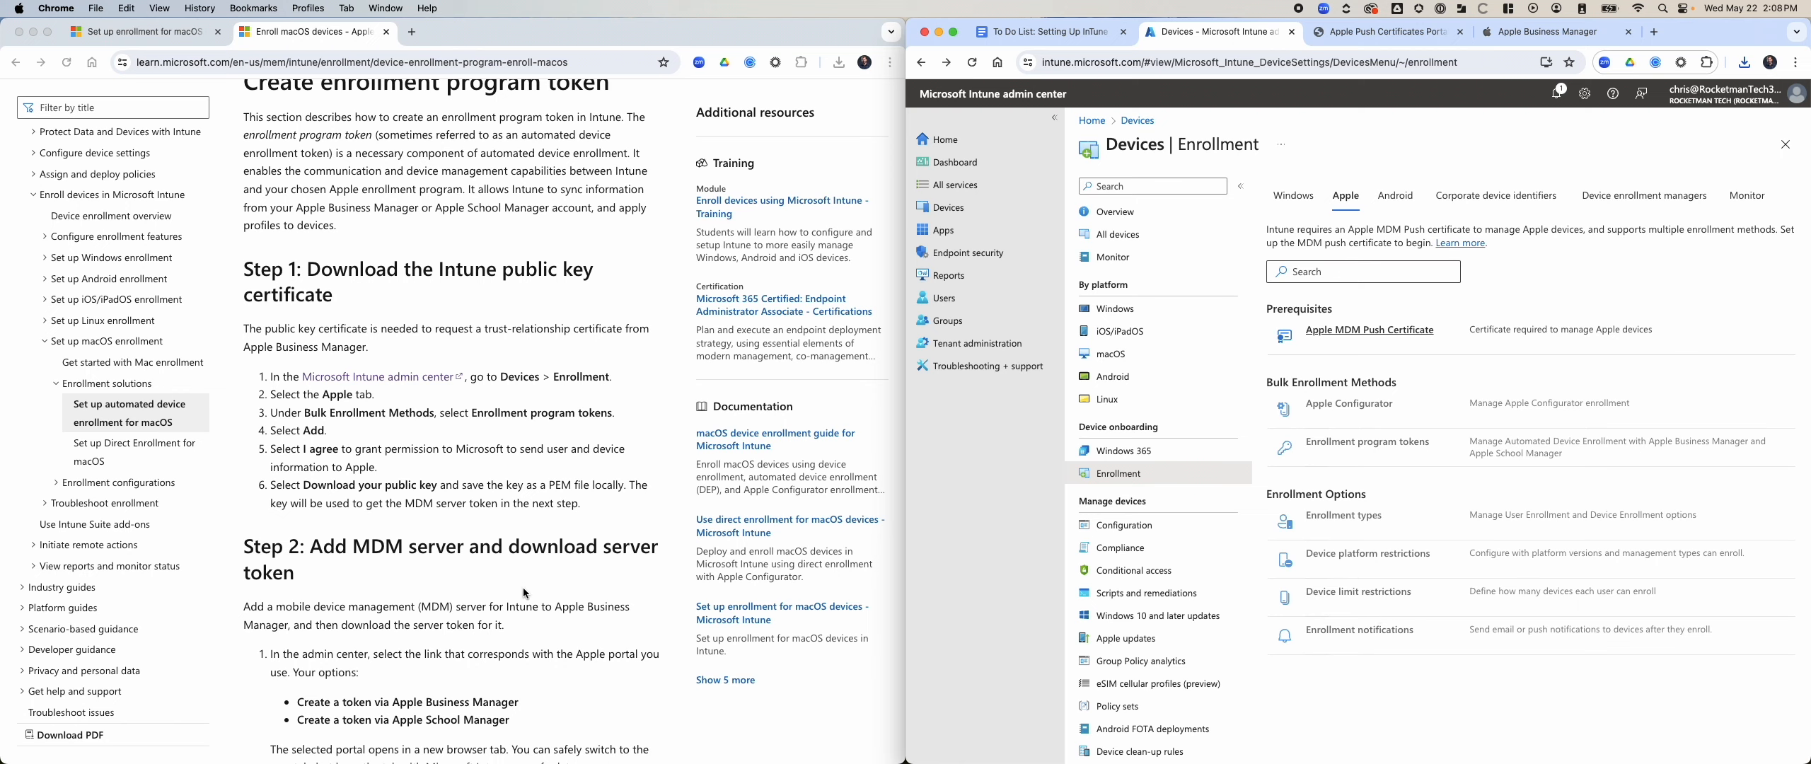
scroll(351, 579, "down", 5)
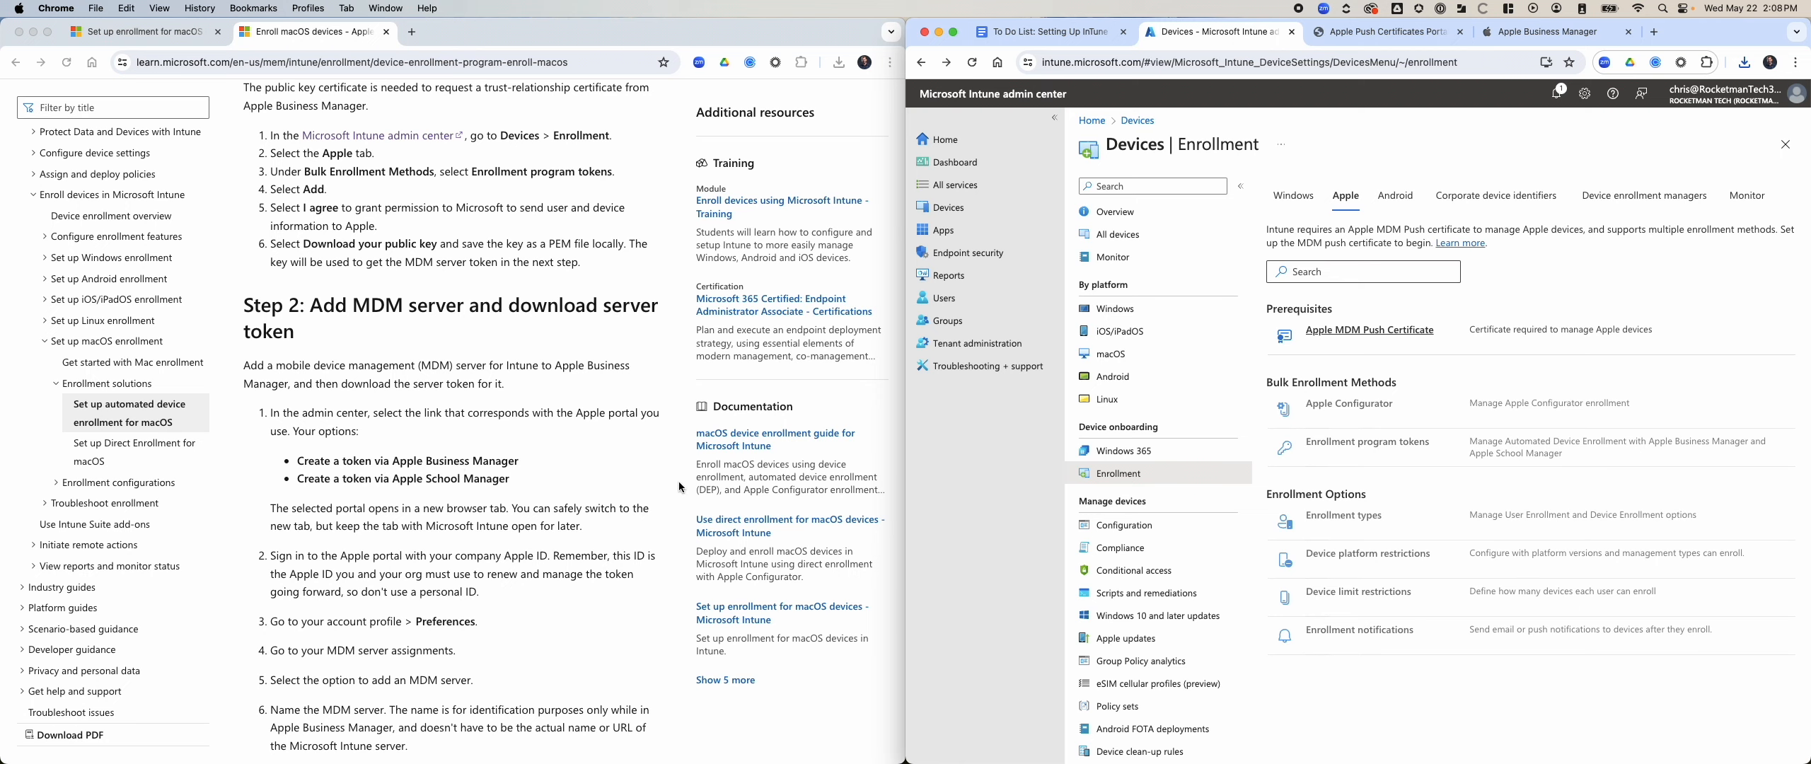
scroll(411, 468, "up", 2)
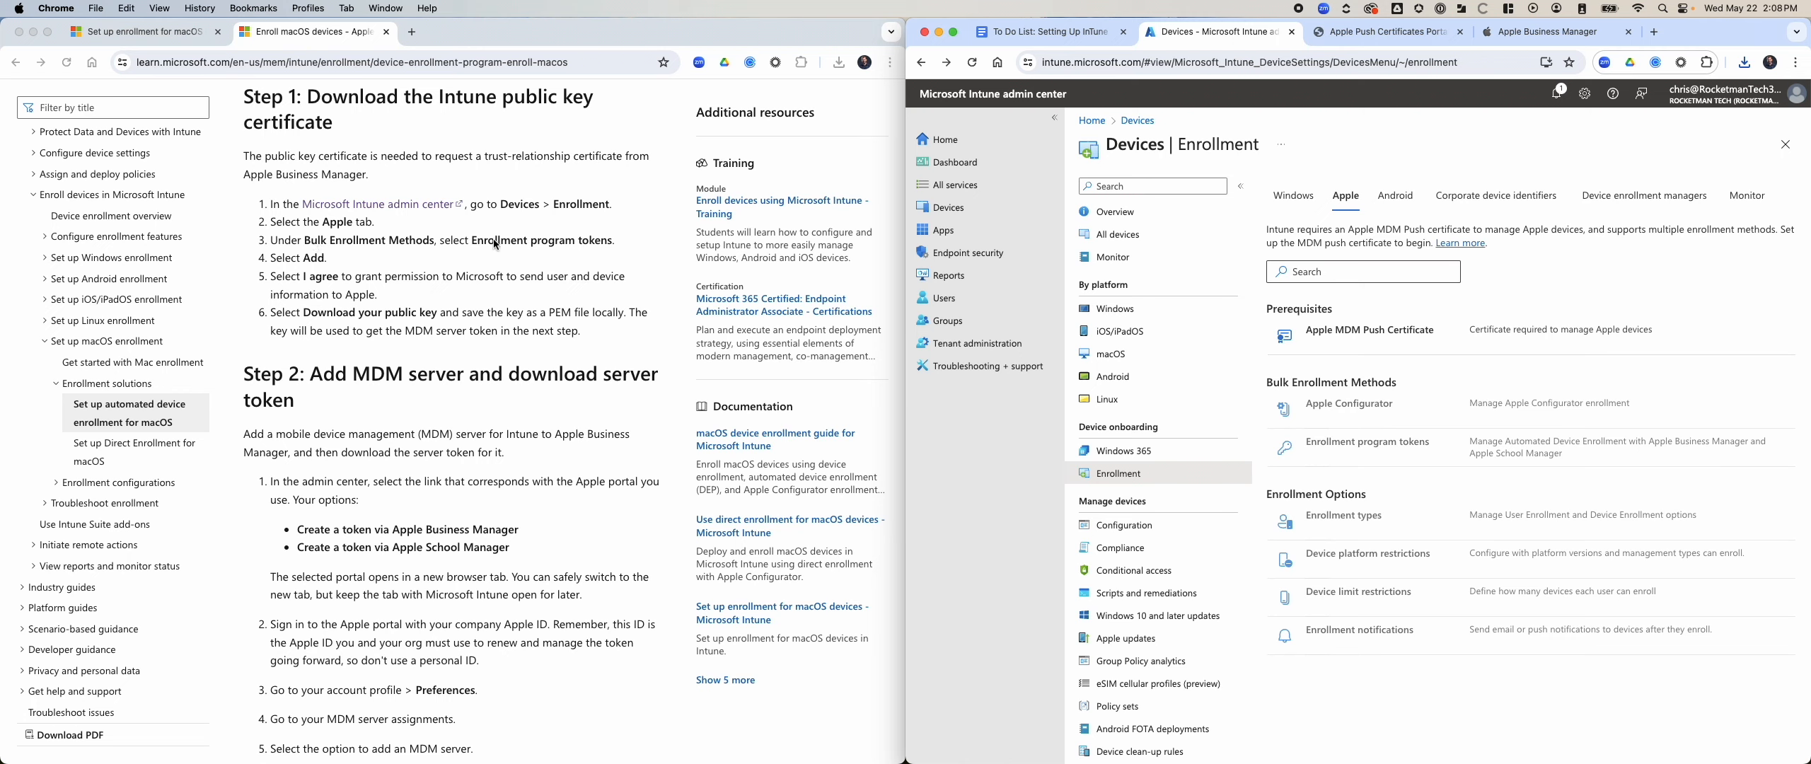
Step: Review the Enrollment program tokens entry, then close Devices | Enrollment to return Home
triple_click(1350, 447)
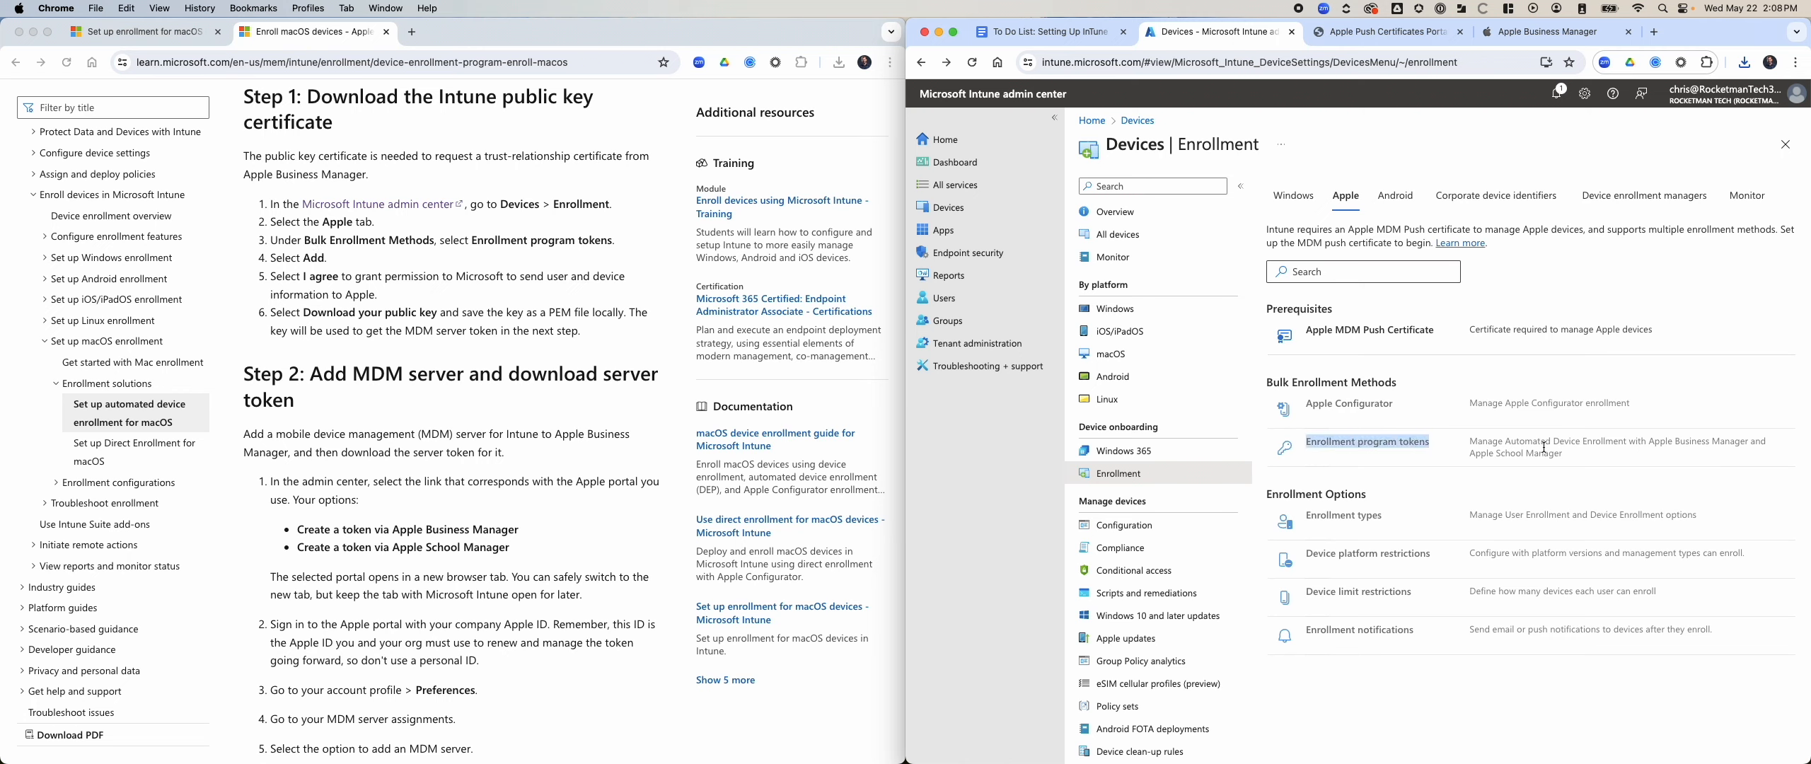
left_click(1422, 457)
left_click_drag(1306, 444, 1361, 447)
triple_click(1593, 450)
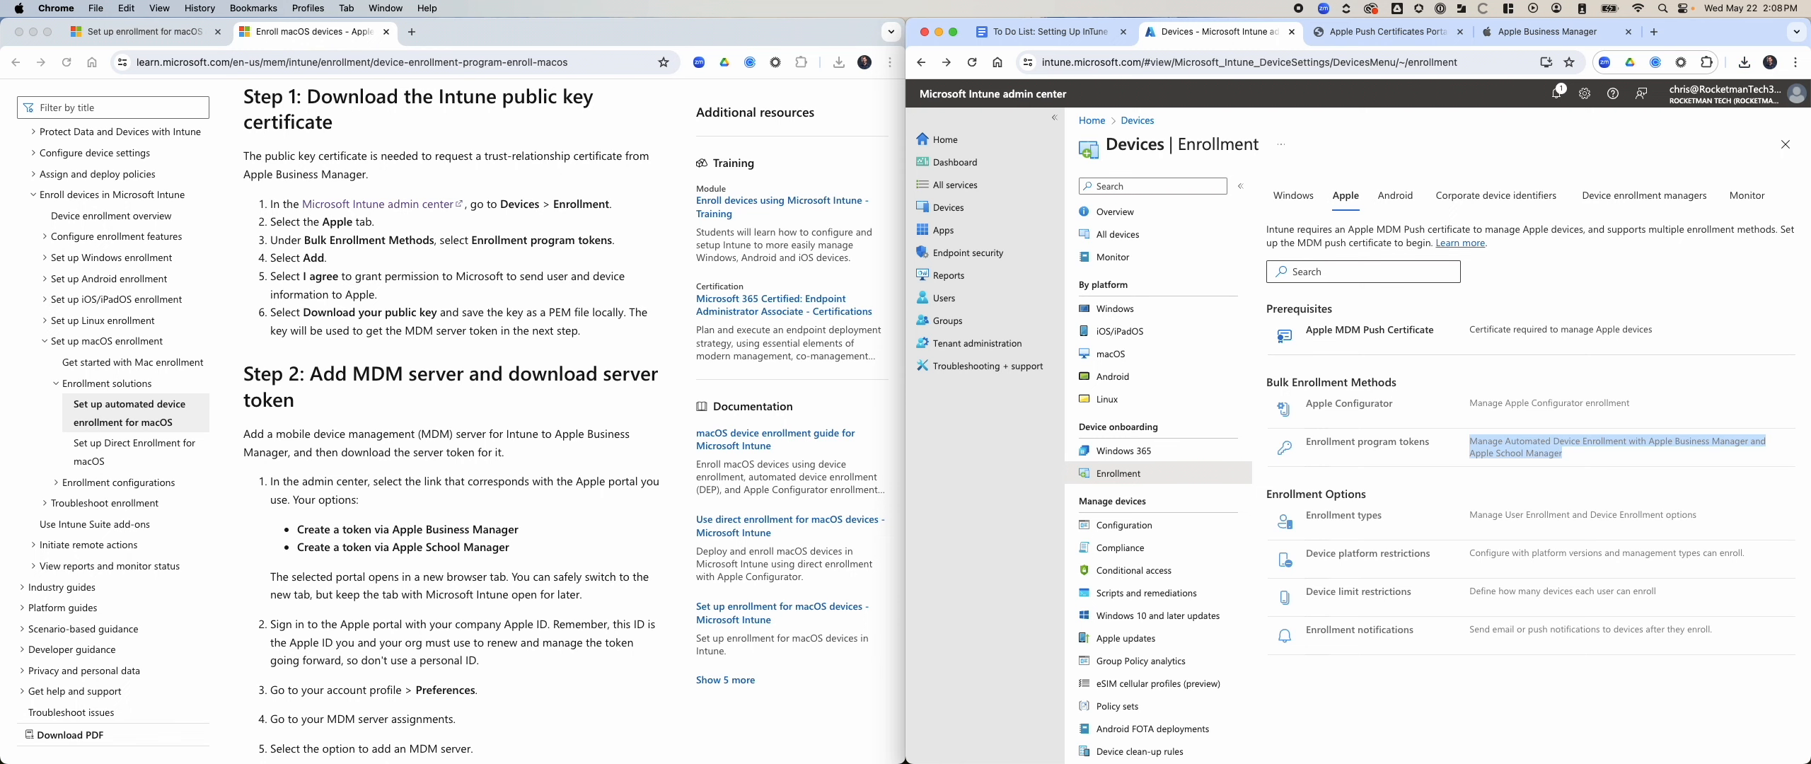
left_click(1787, 144)
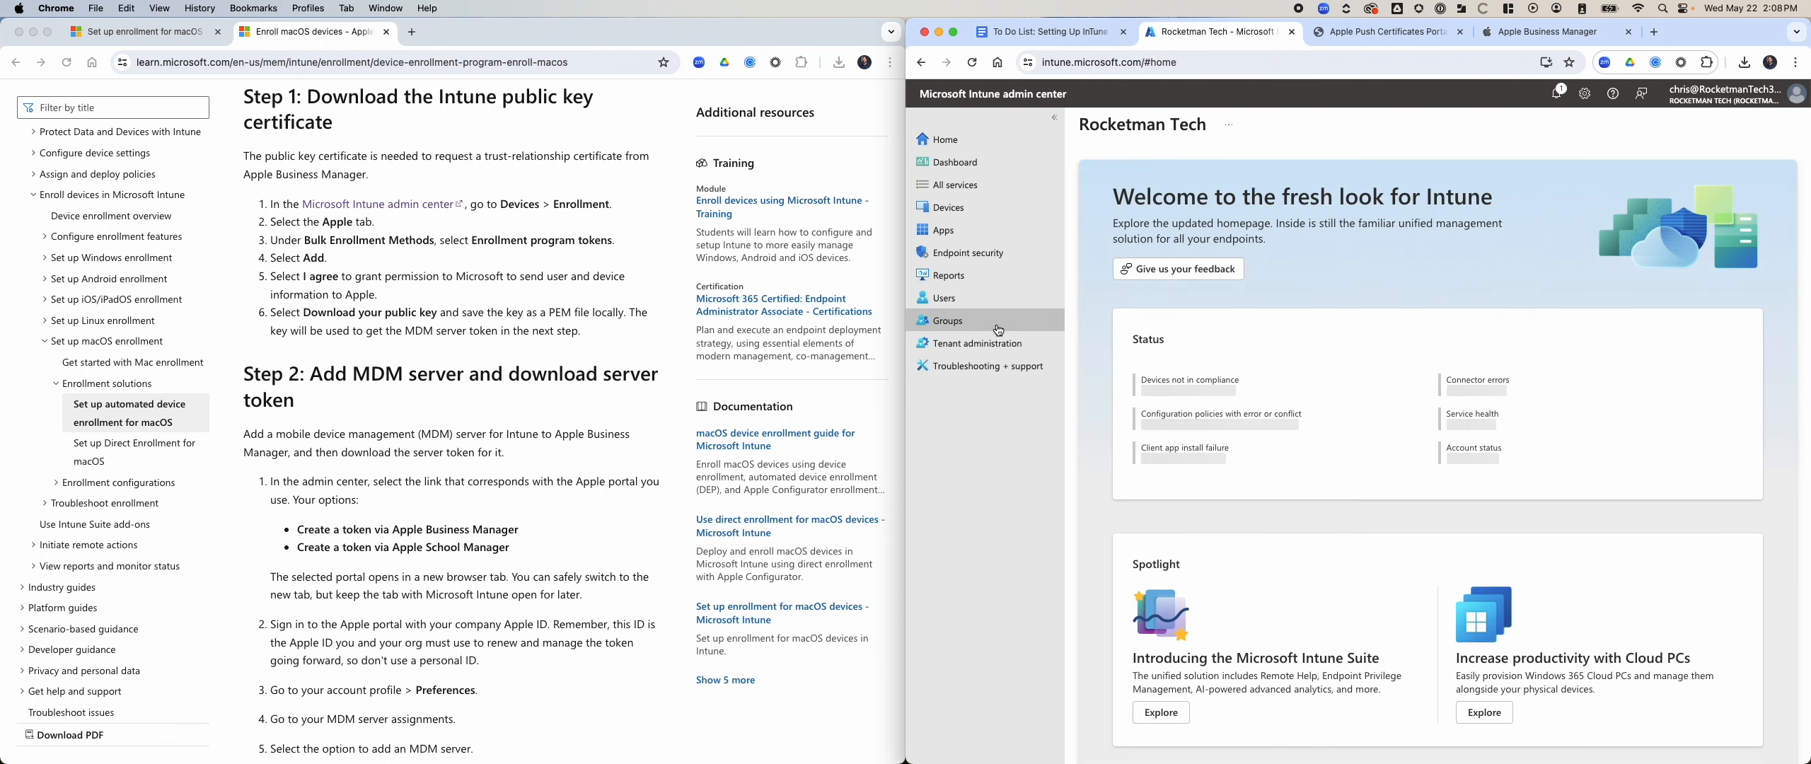
Step: Go to Devices > Enrollment > Apple and open the empty Enrollment program tokens list
left_click(956, 208)
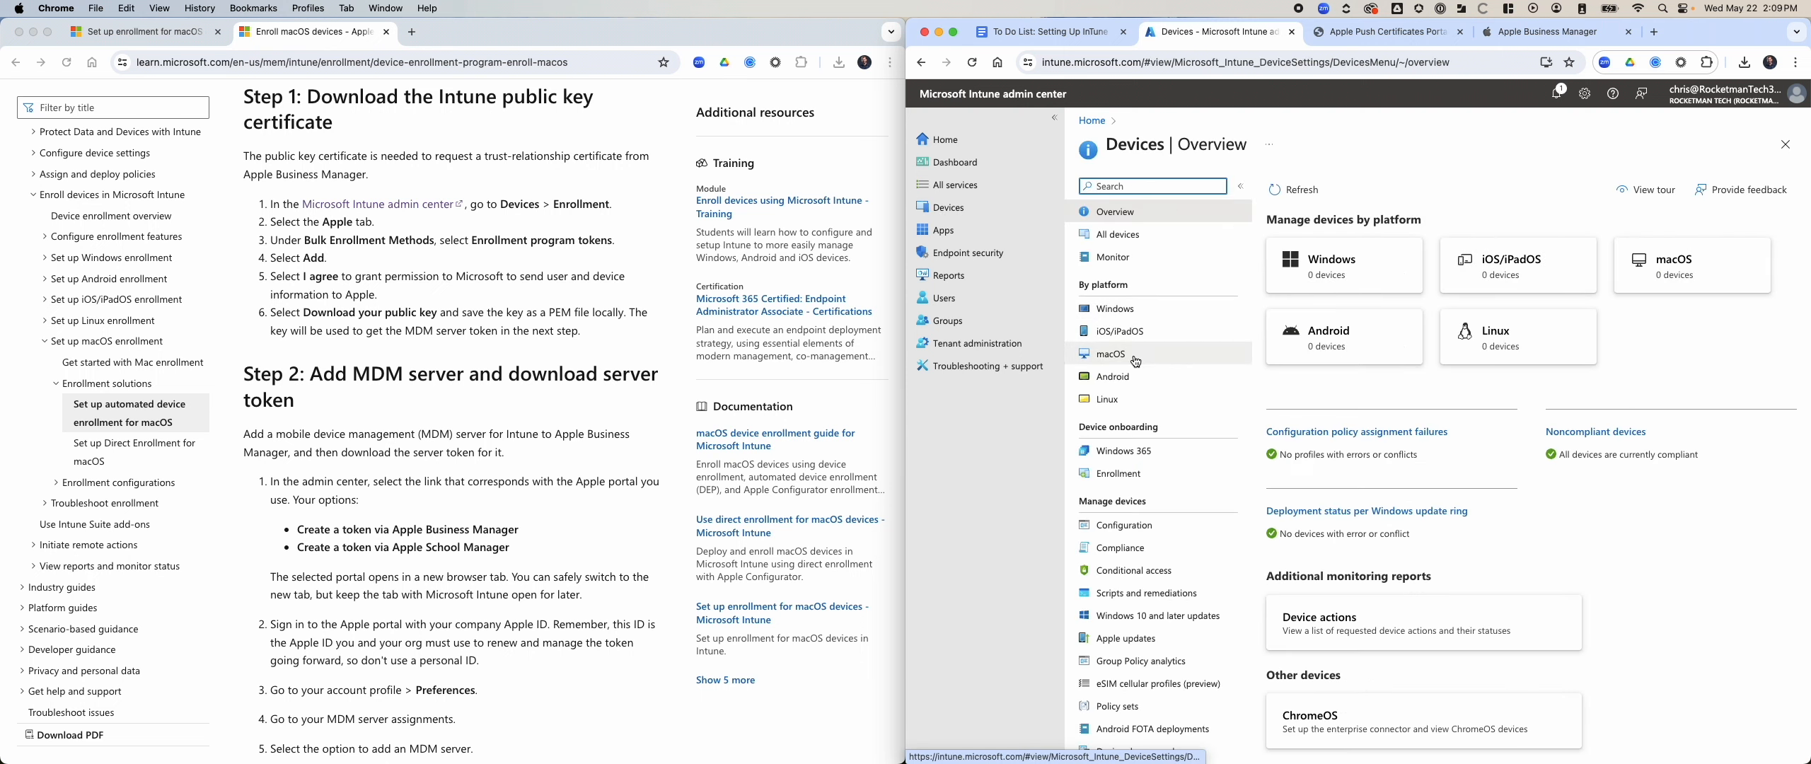
left_click(1133, 475)
left_click(1357, 204)
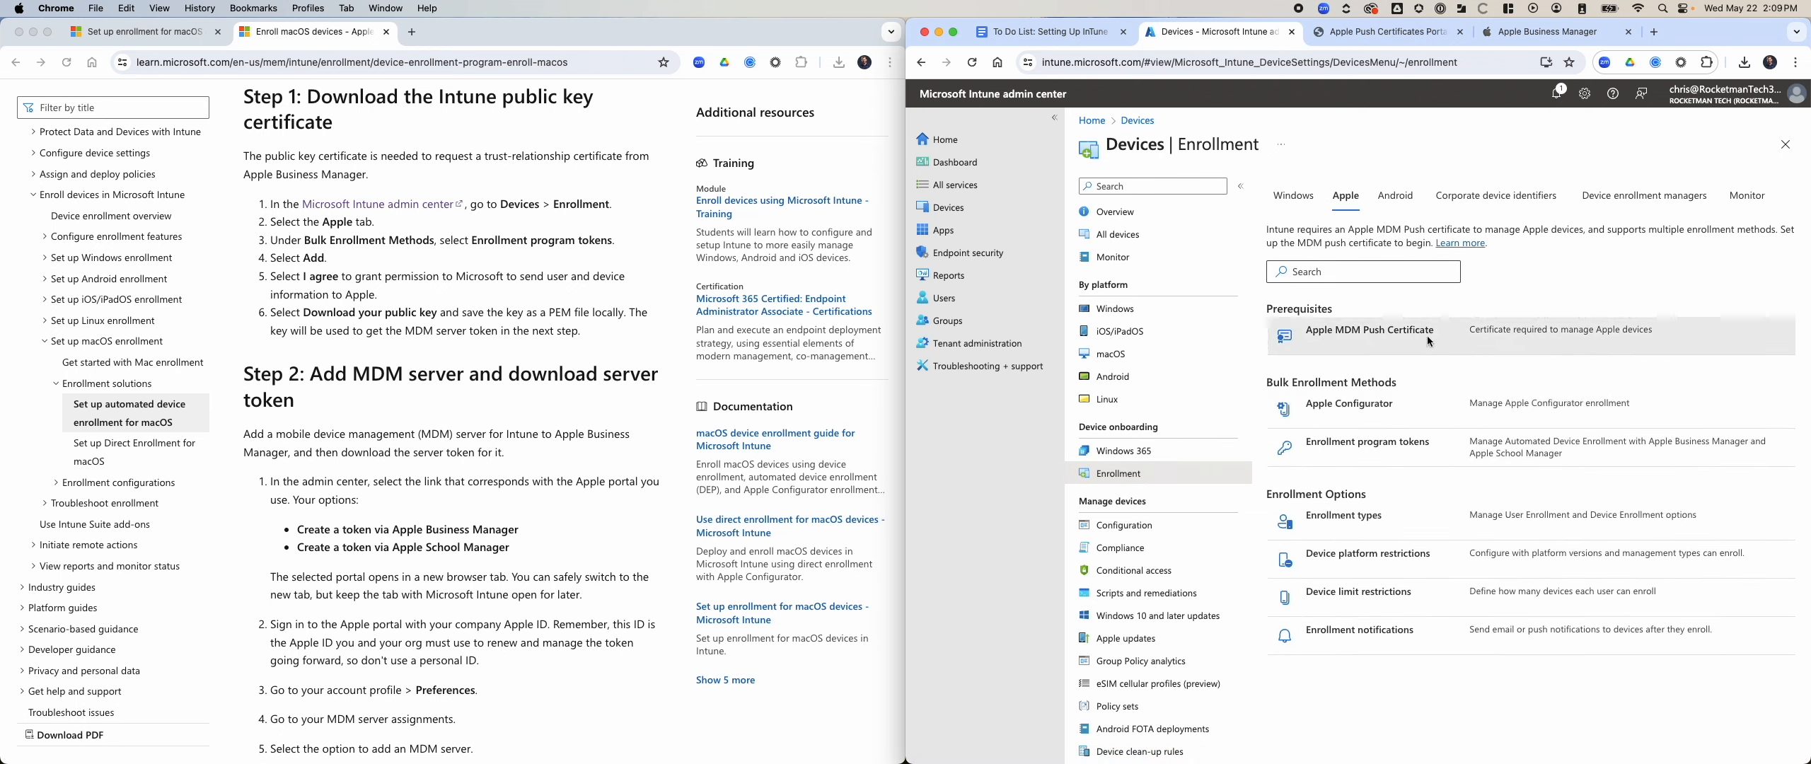
left_click(1364, 446)
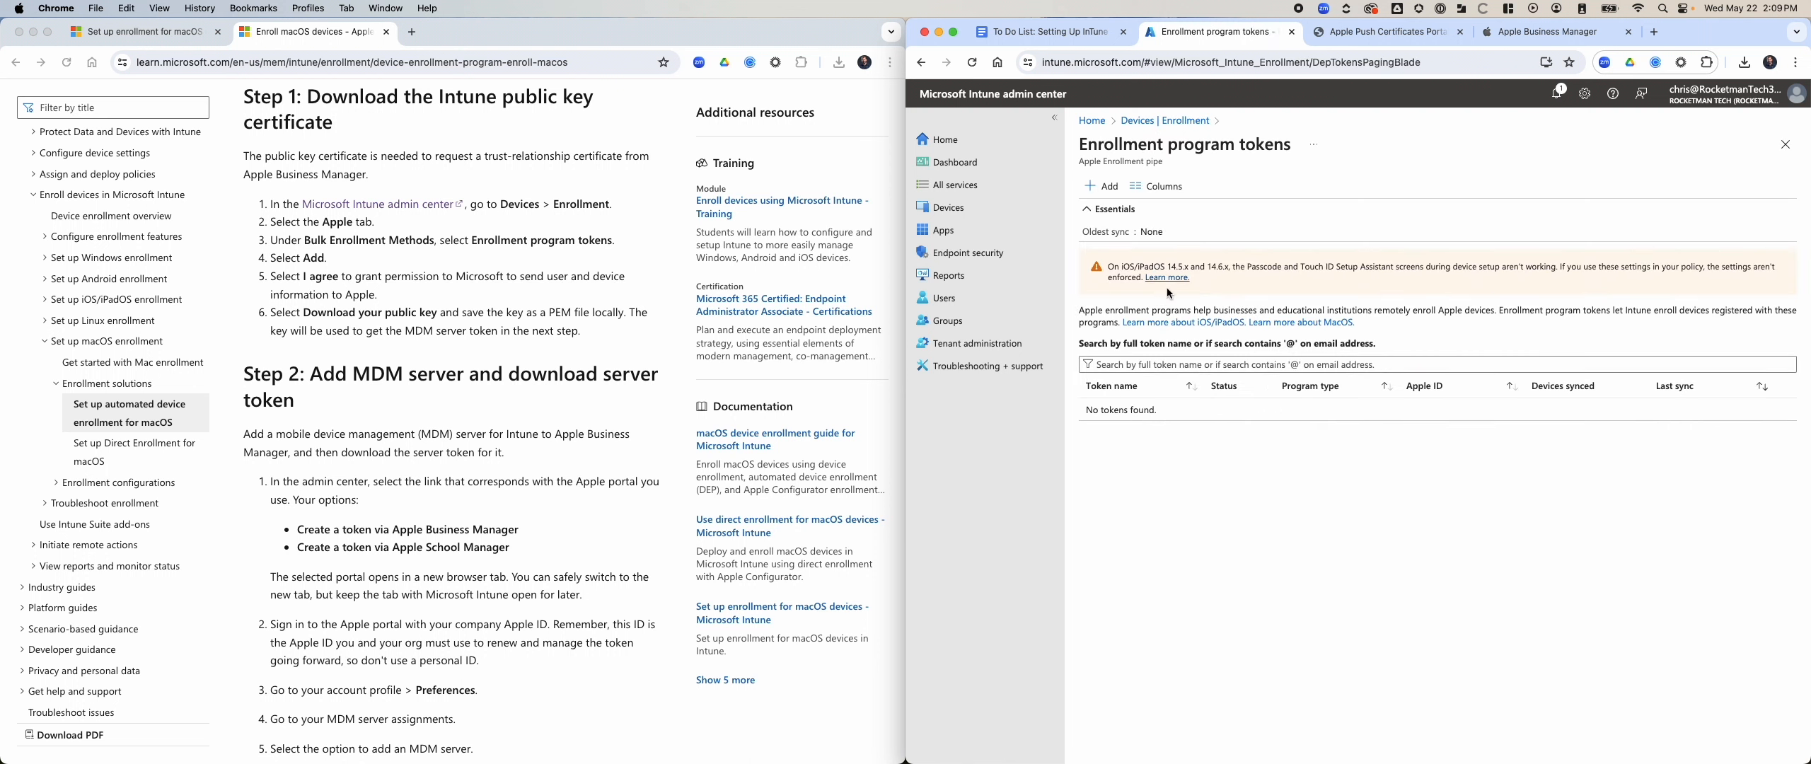
Step: Add a new enrollment program token, agree to share data with Apple, and paste the managed Apple ID
left_click(1101, 186)
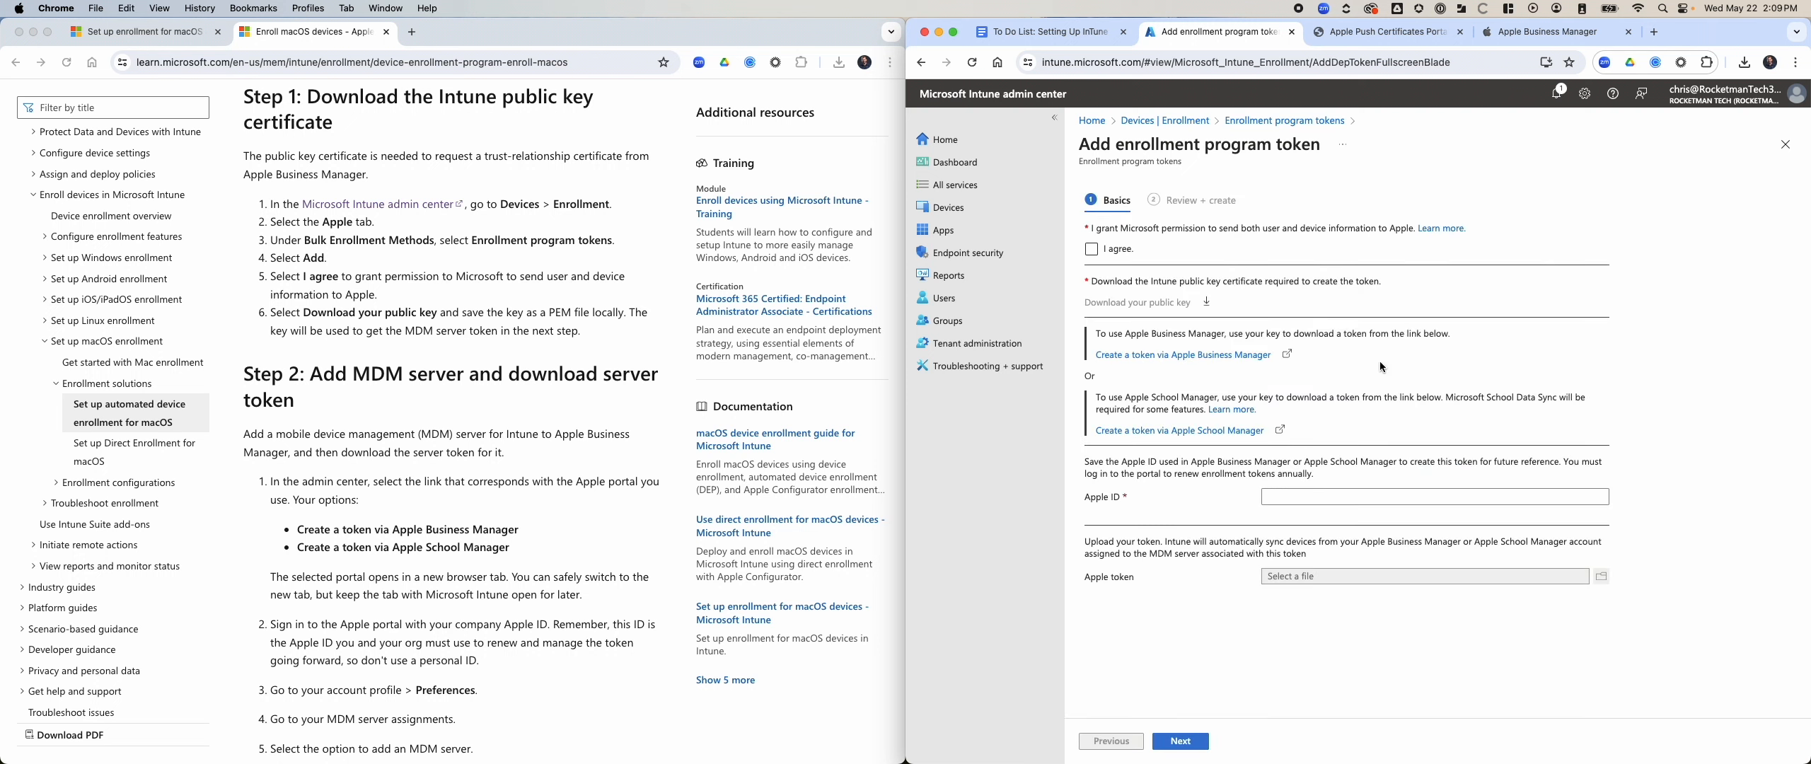
left_click(1090, 249)
left_click(1376, 490)
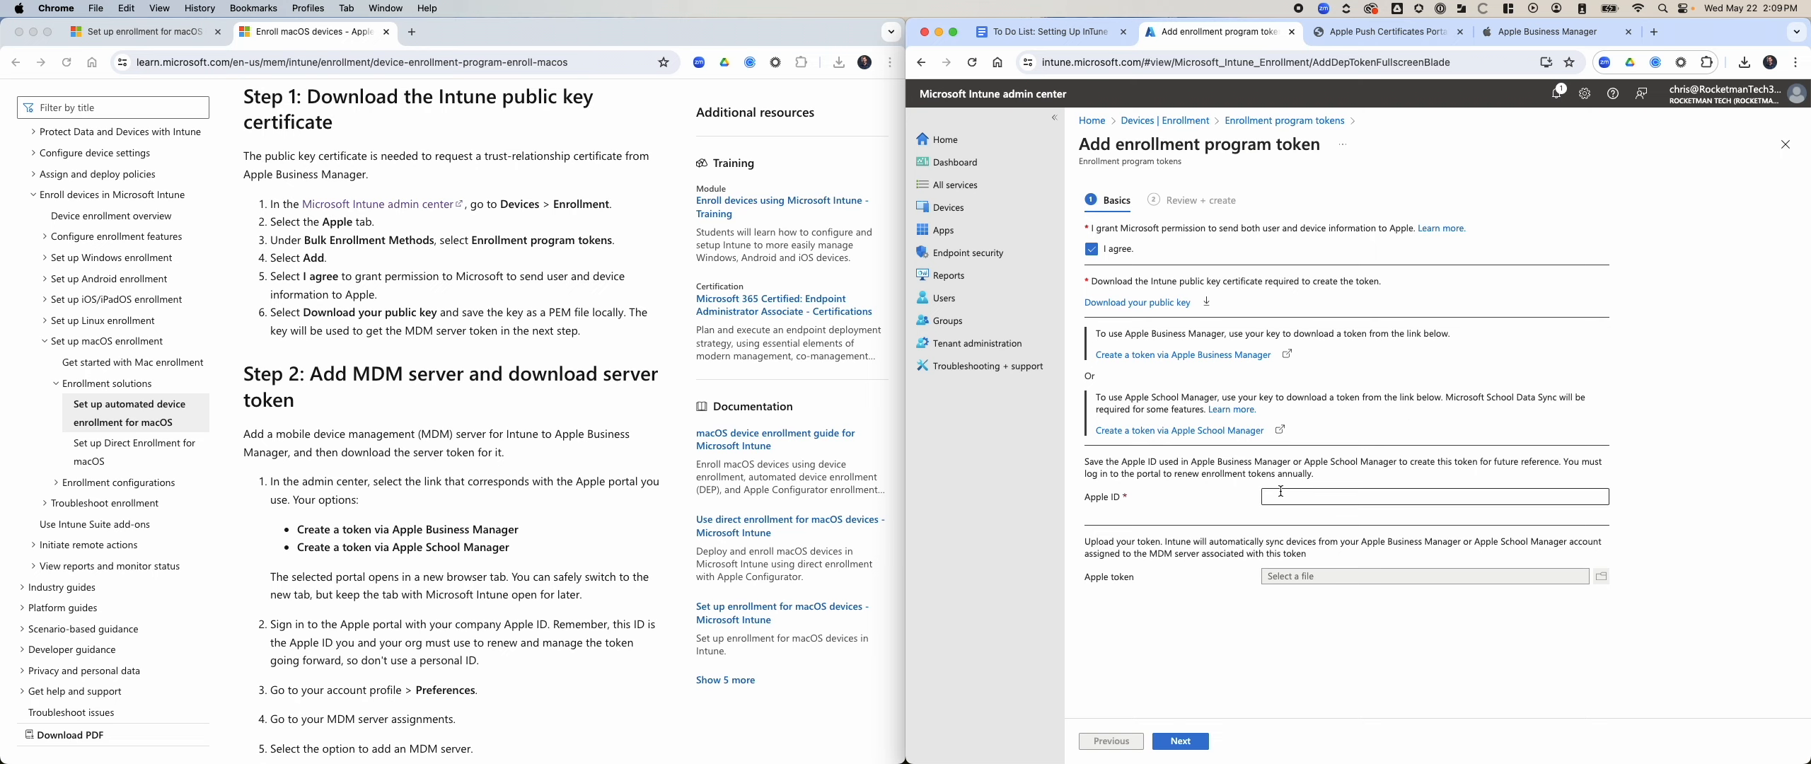
type("admin")
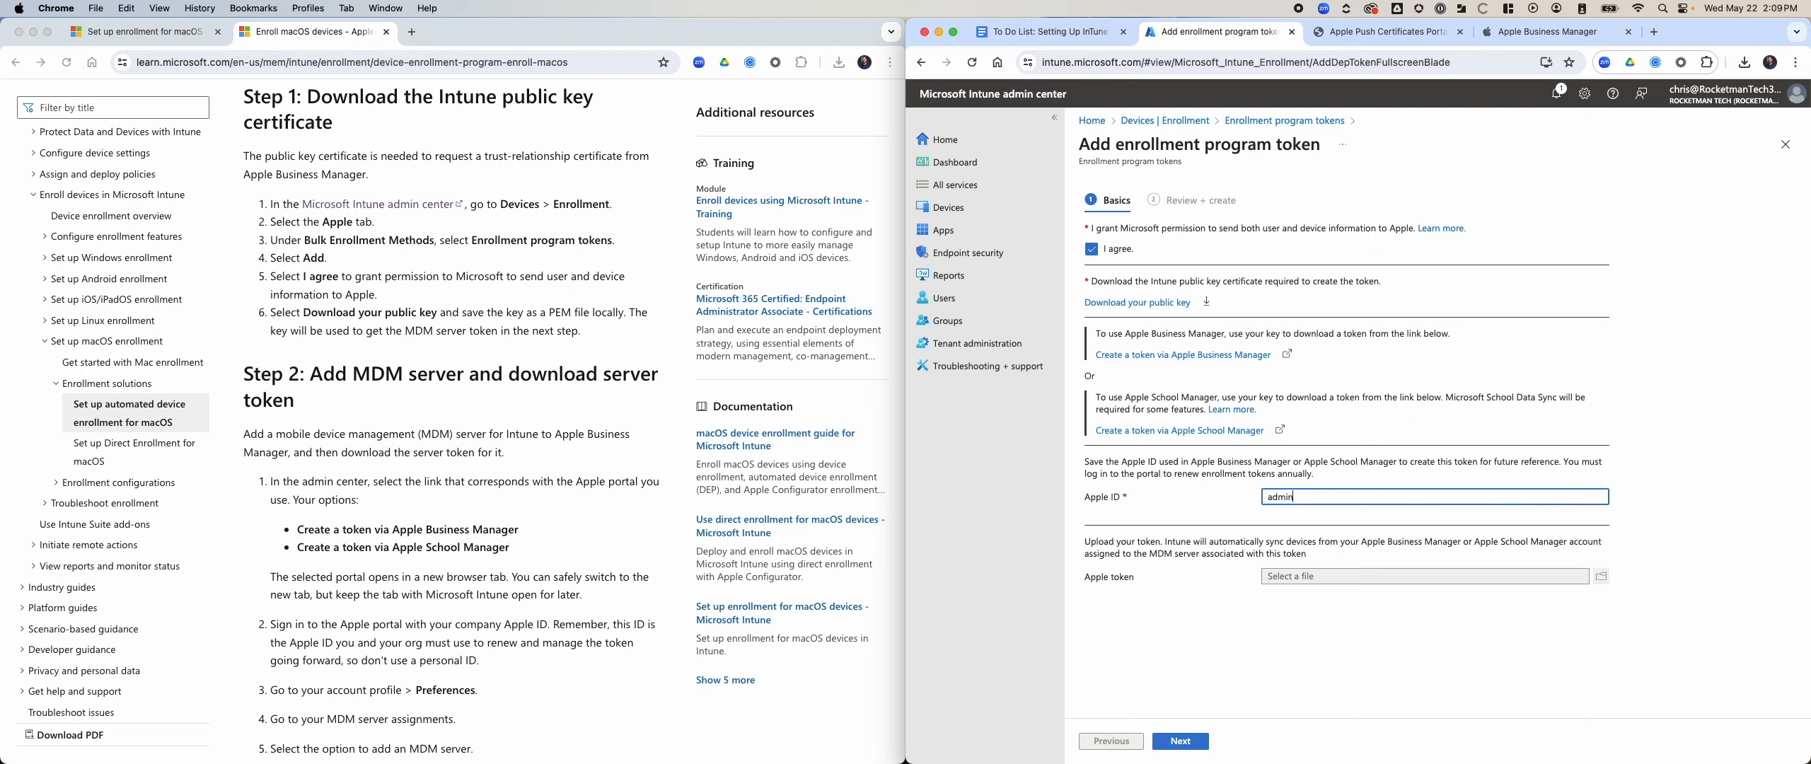
key("BackSpace")
key("BackSpace")
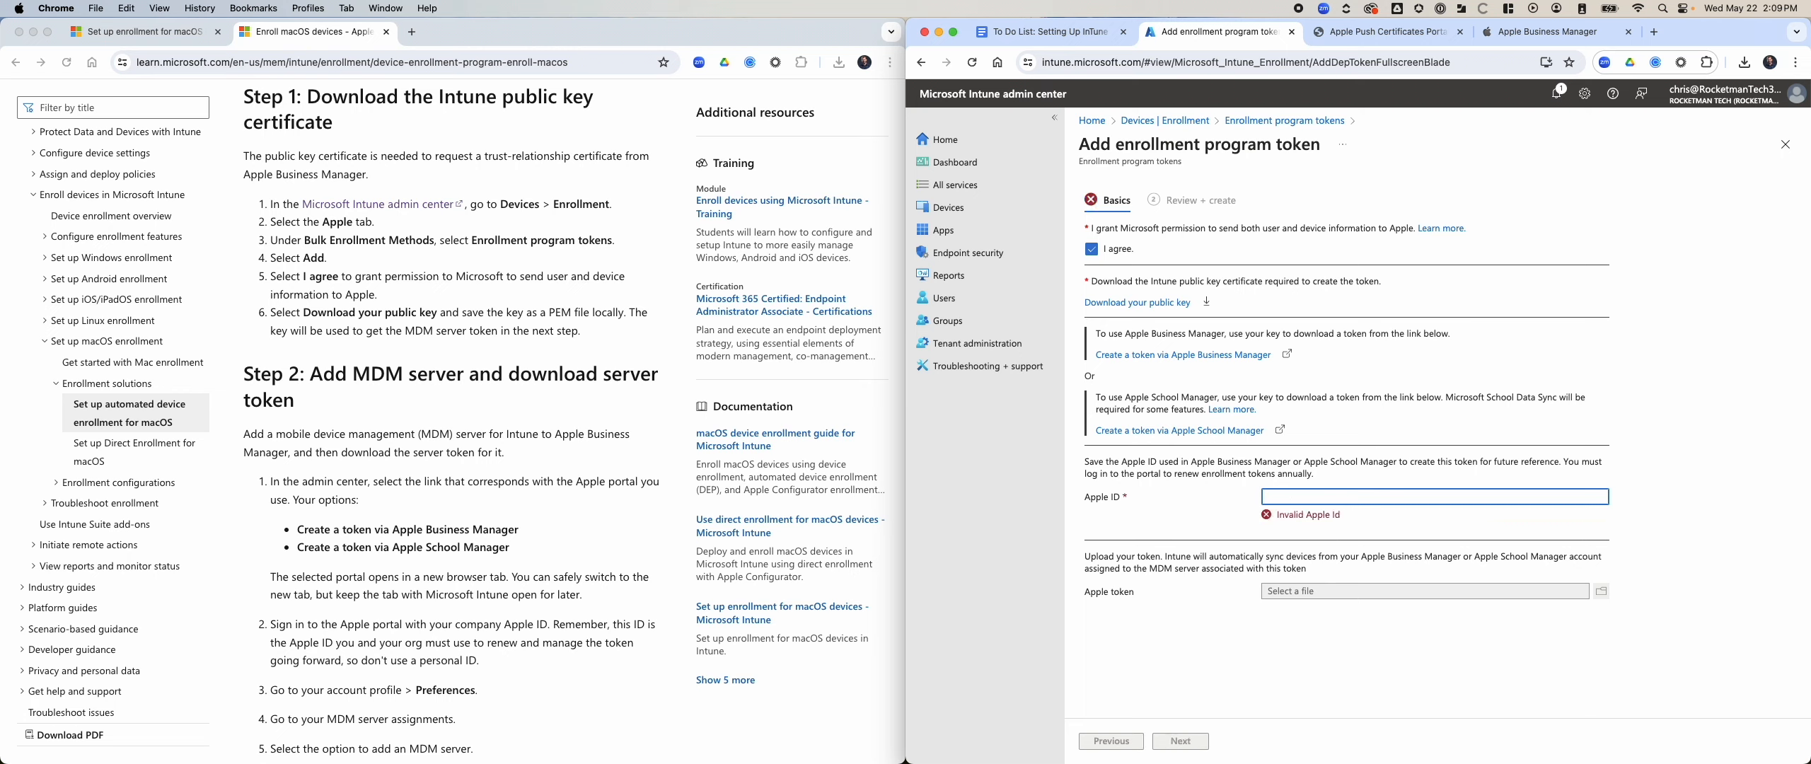
left_click(1213, 544)
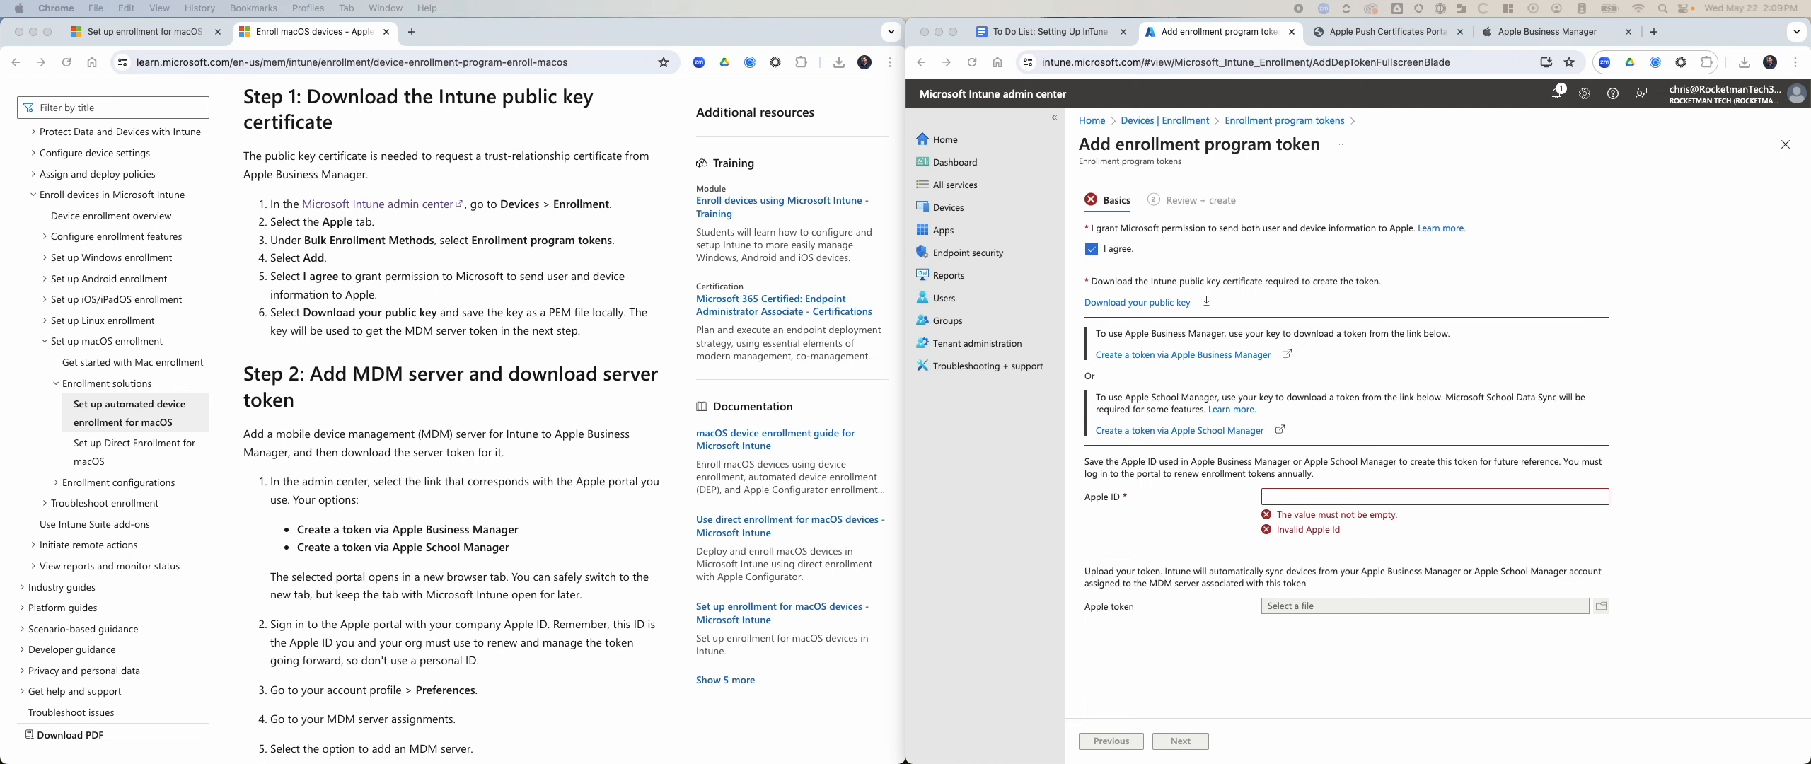
left_click(1304, 496)
left_click(1304, 496)
key("super+v")
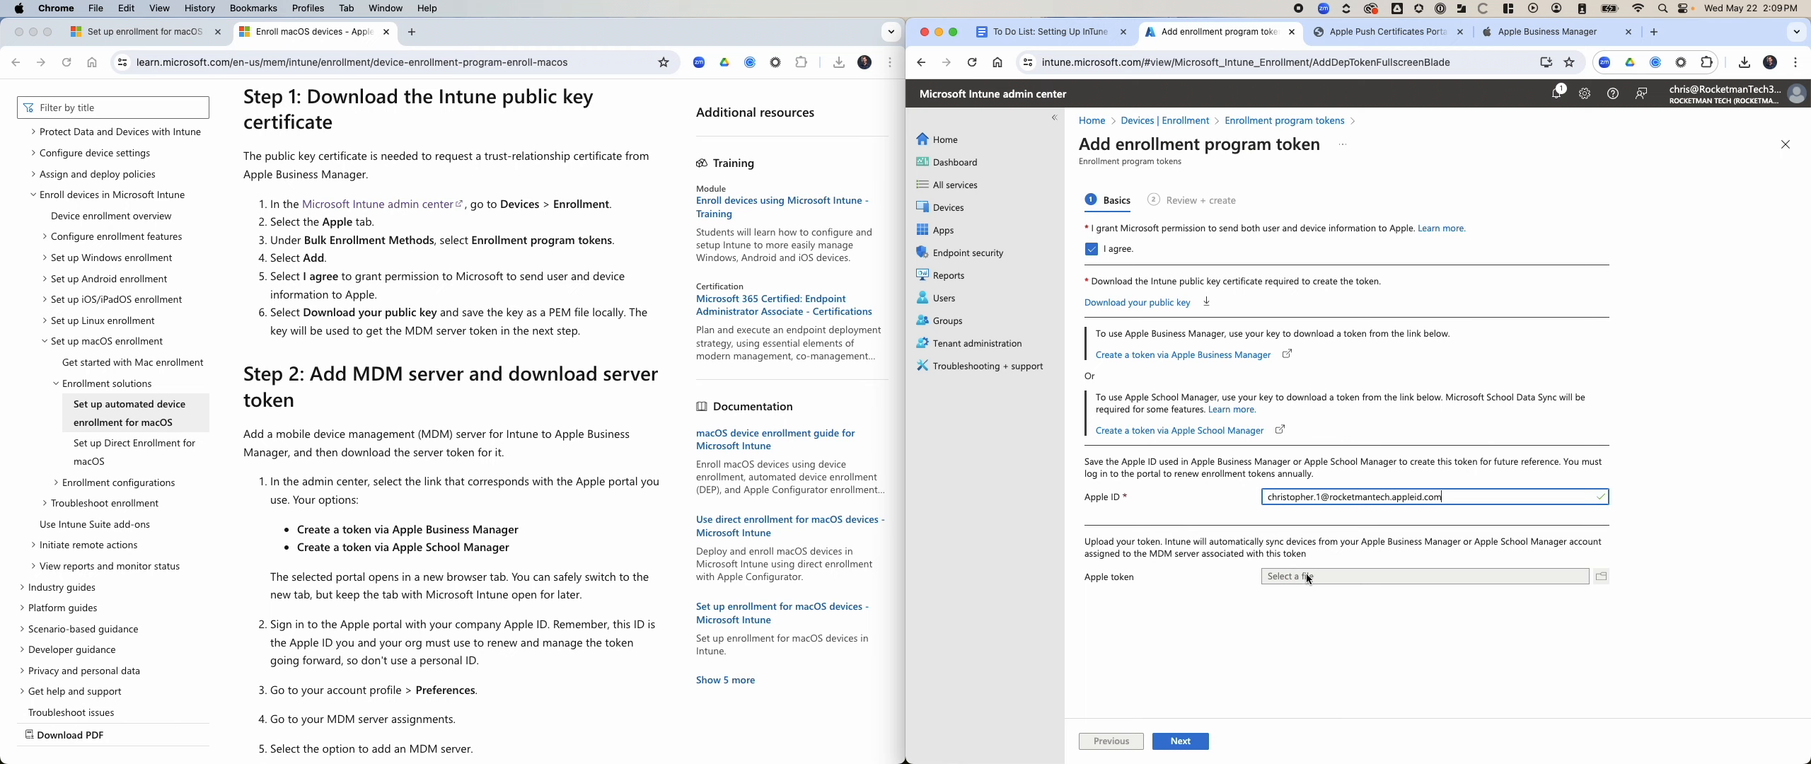
Step: Sign in to Apple Business Manager with the managed Apple ID and dismiss the save-password prompt
left_click(1358, 32)
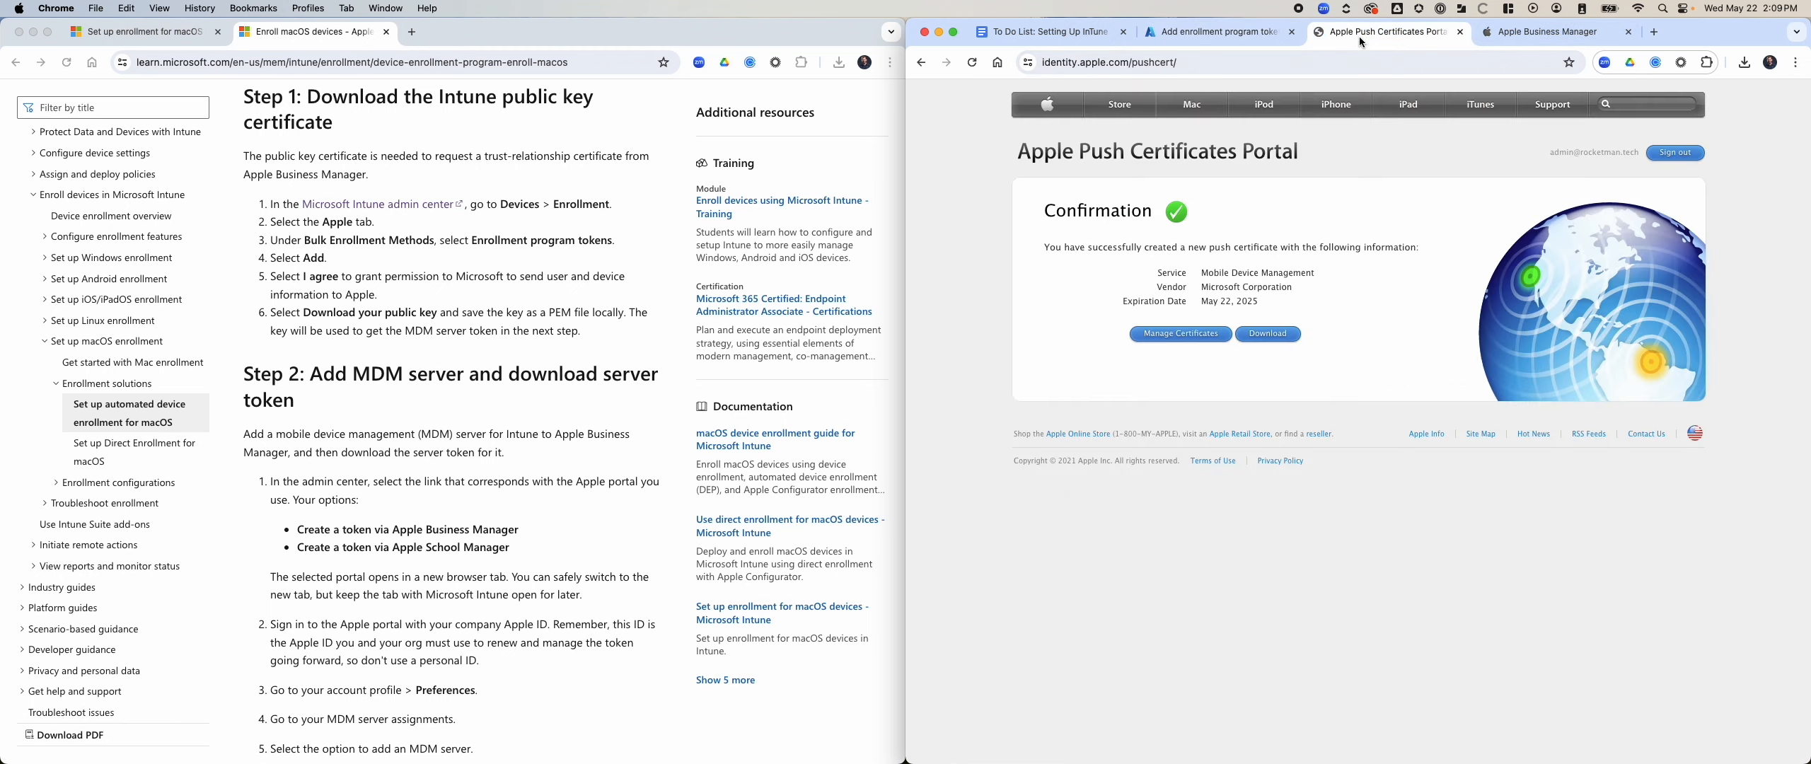
left_click(1542, 32)
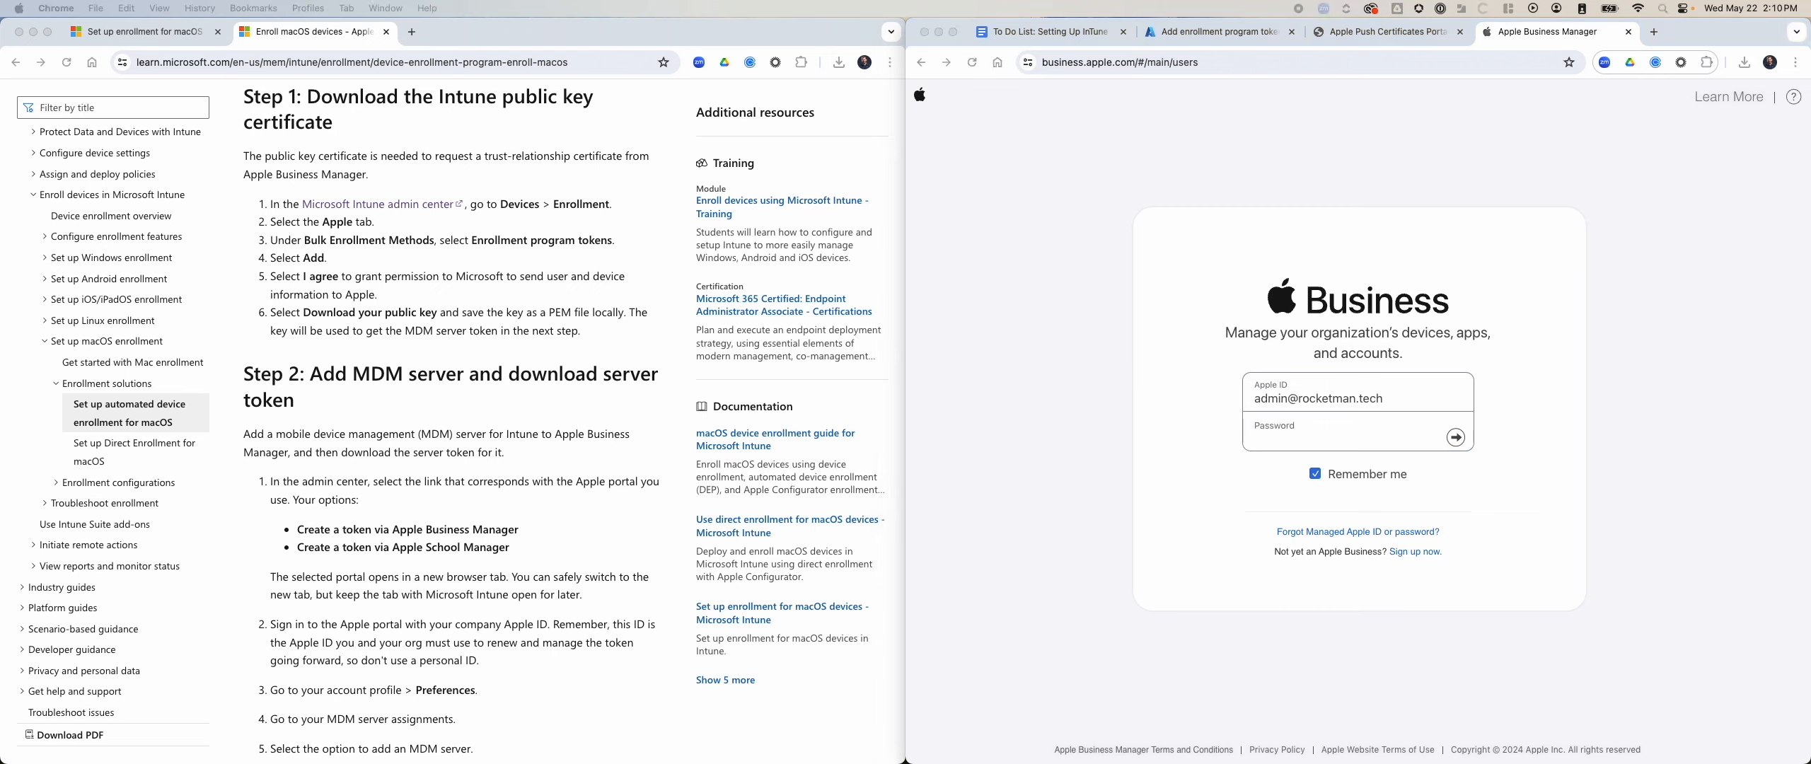
left_click(1352, 396)
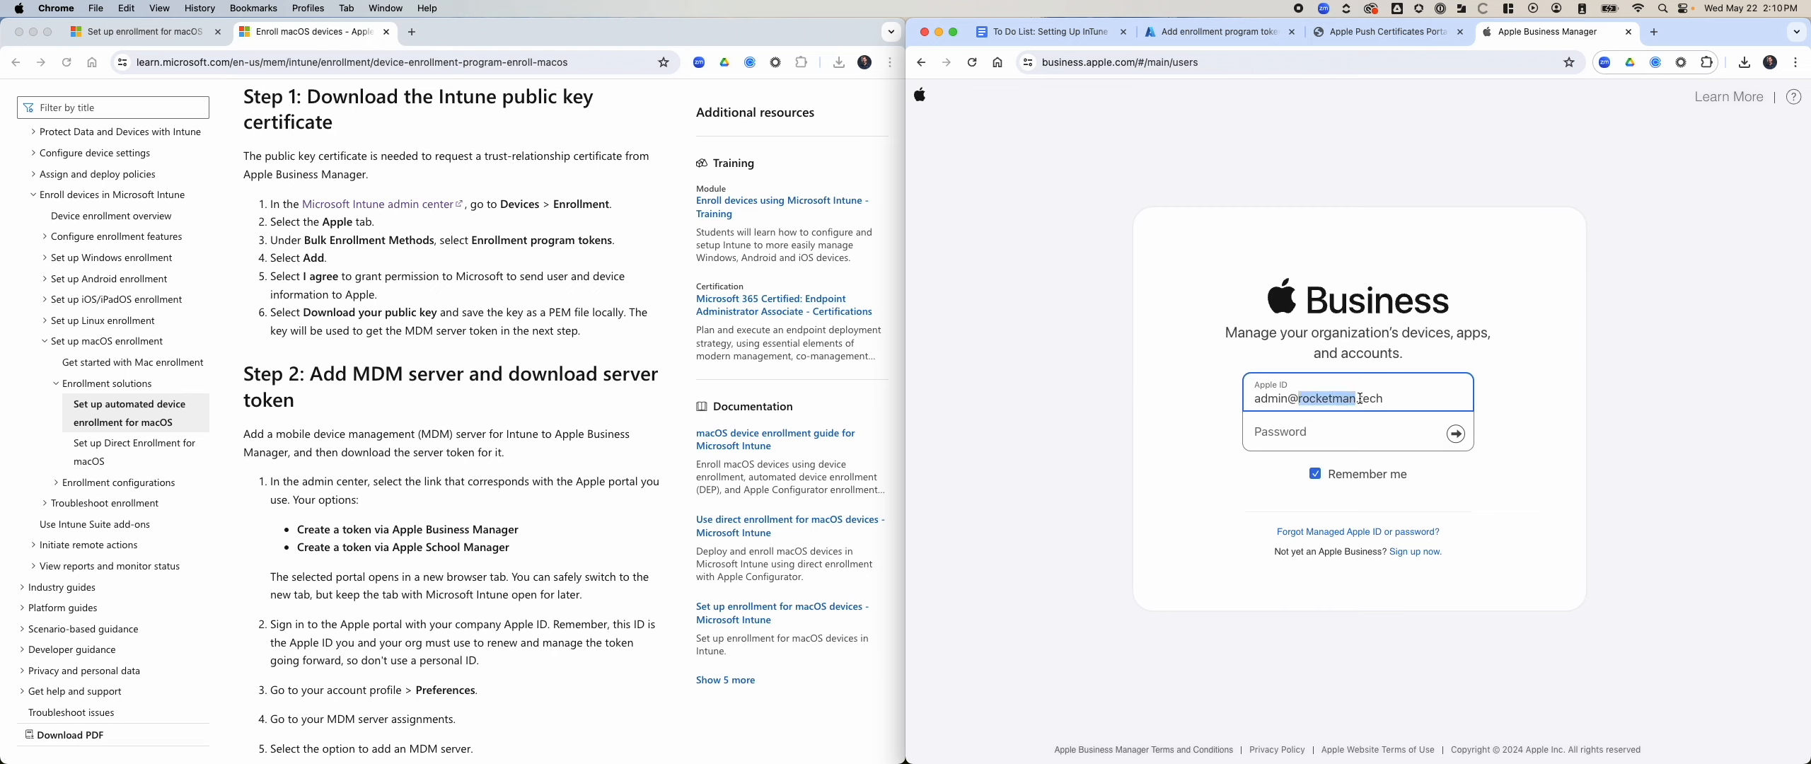
triple_click(1351, 396)
key("super+v")
key("super+Tab")
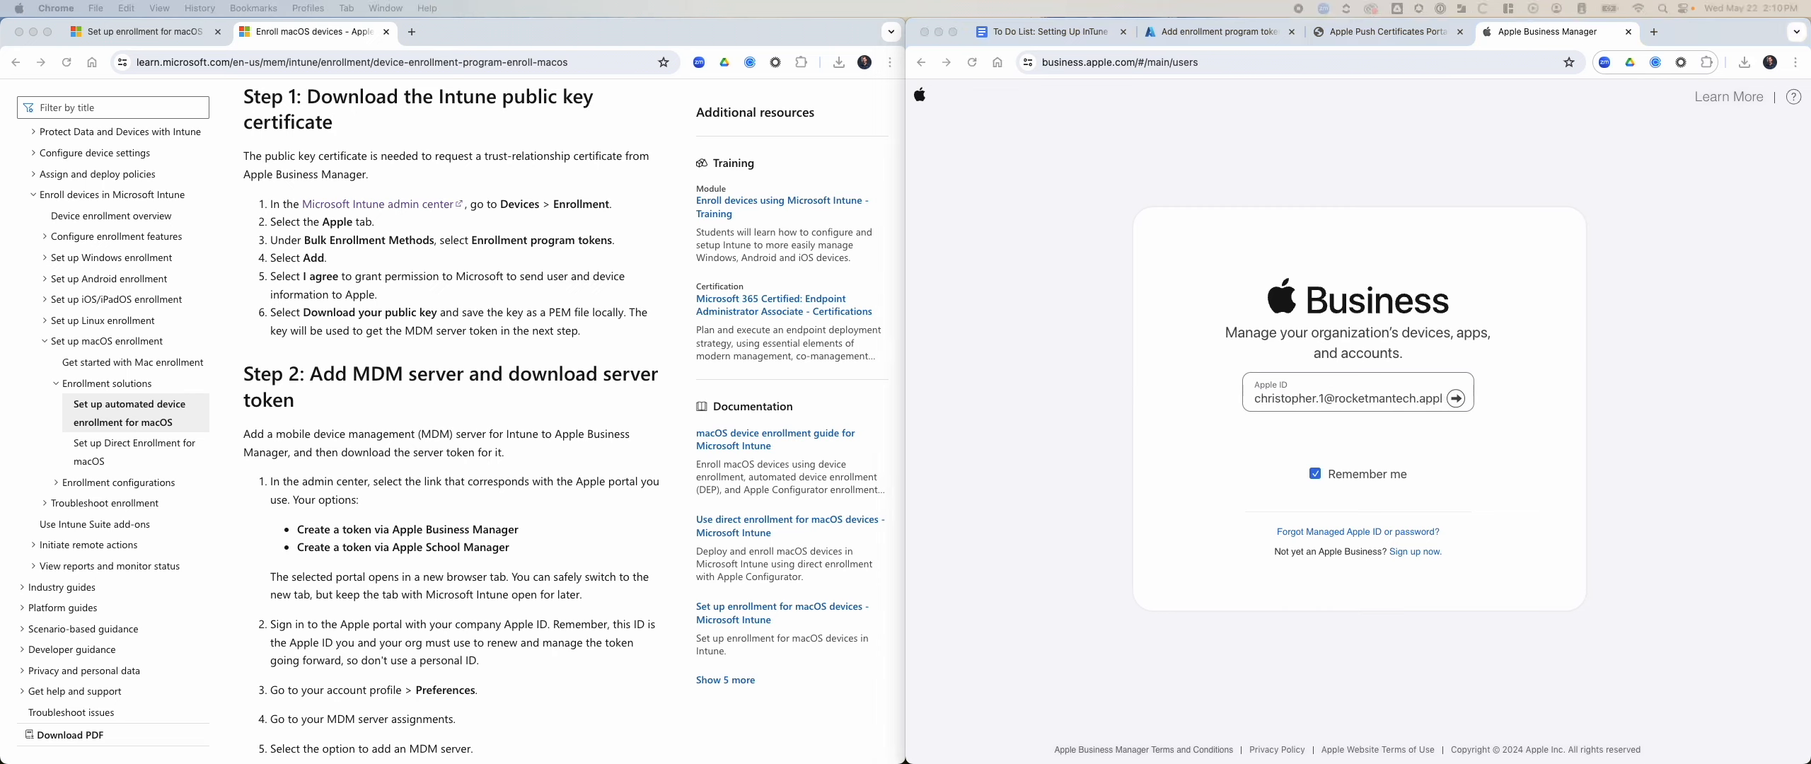
left_click(1456, 398)
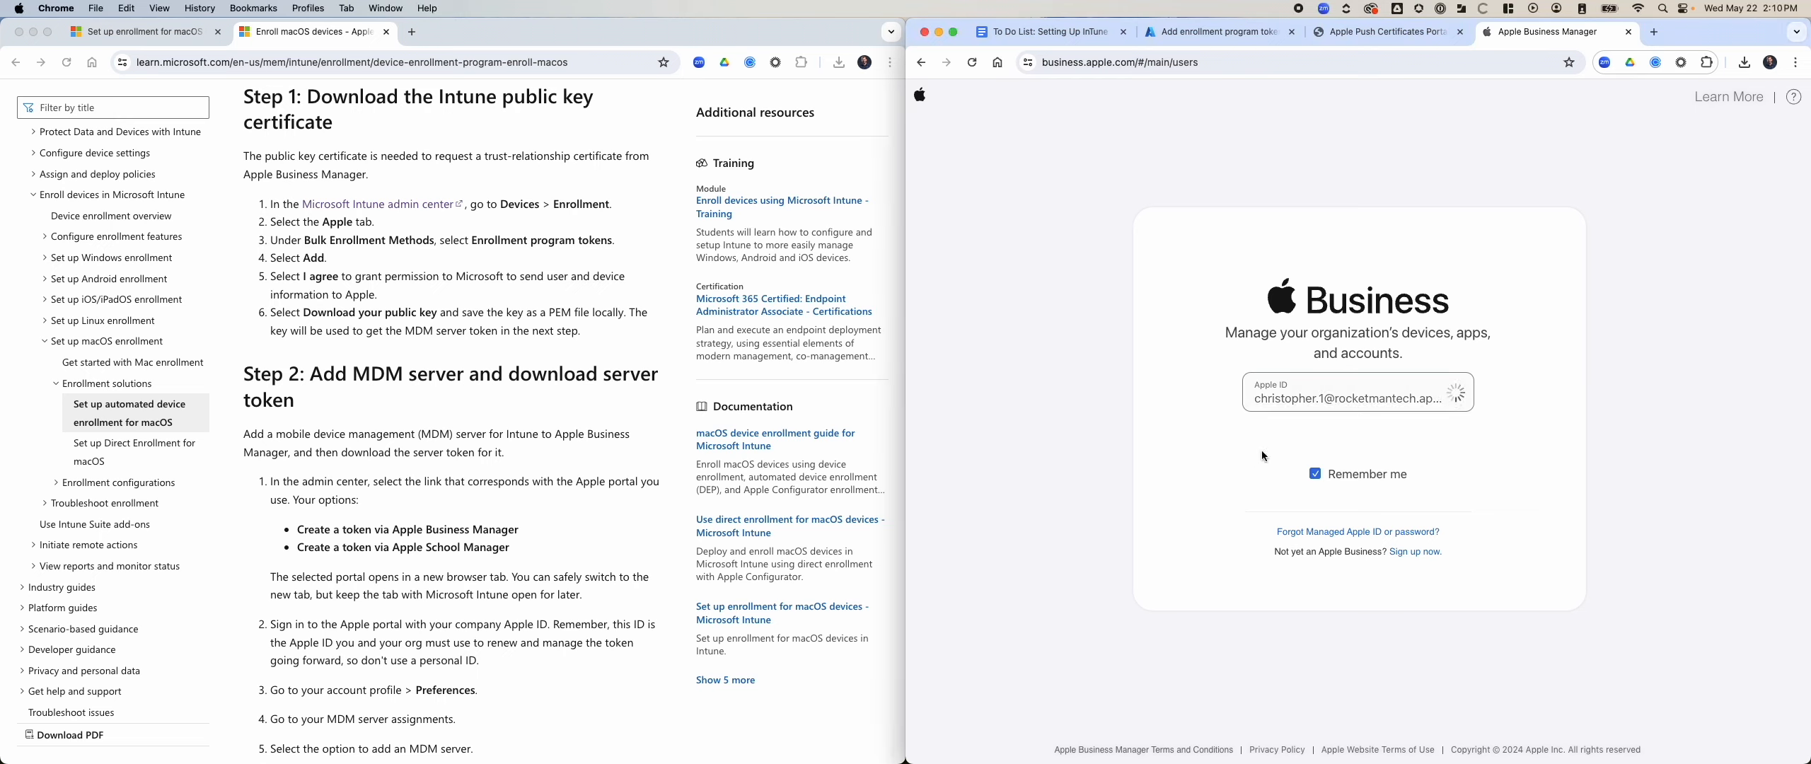
left_click(1458, 440)
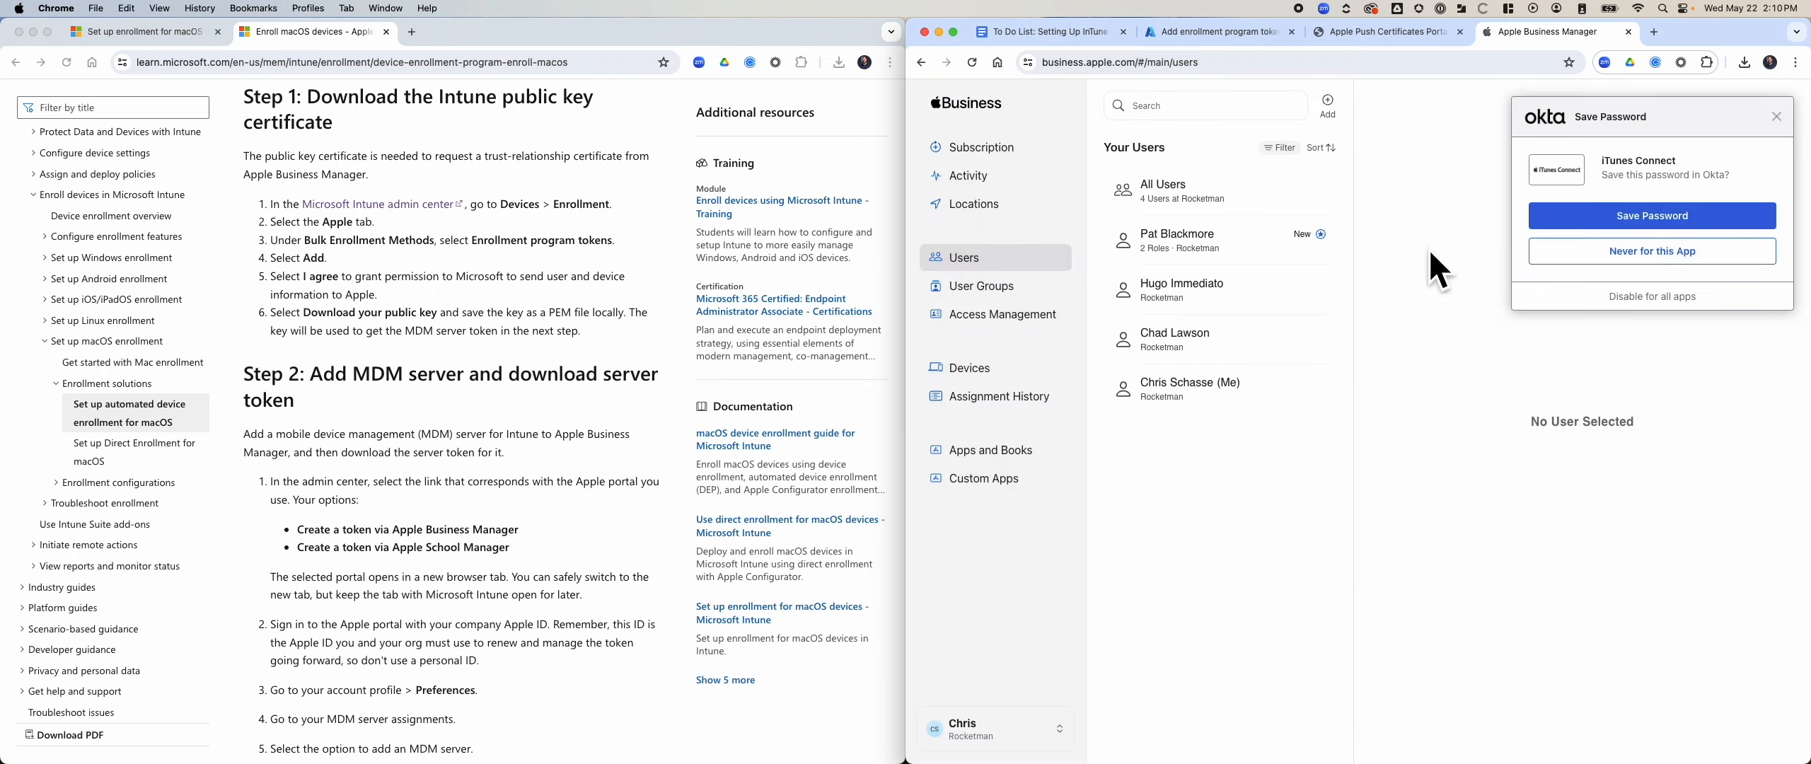
left_click(1777, 117)
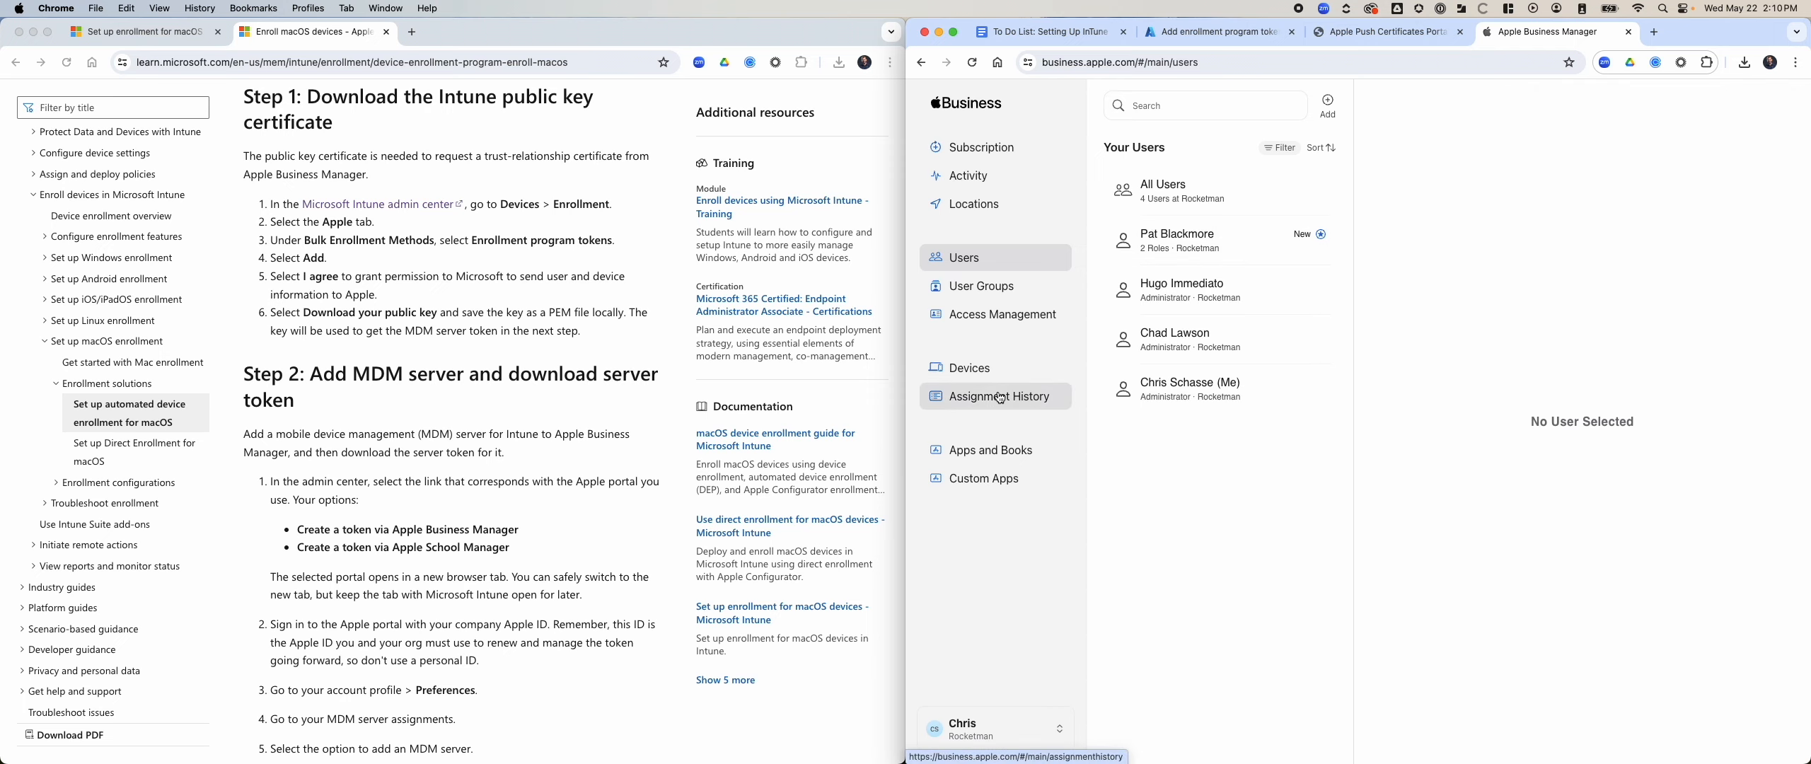
Step: Add a new MDM server under Preferences and rename 'Untitled MDM Server' to 'InTune'
left_click(985, 718)
left_click(1013, 583)
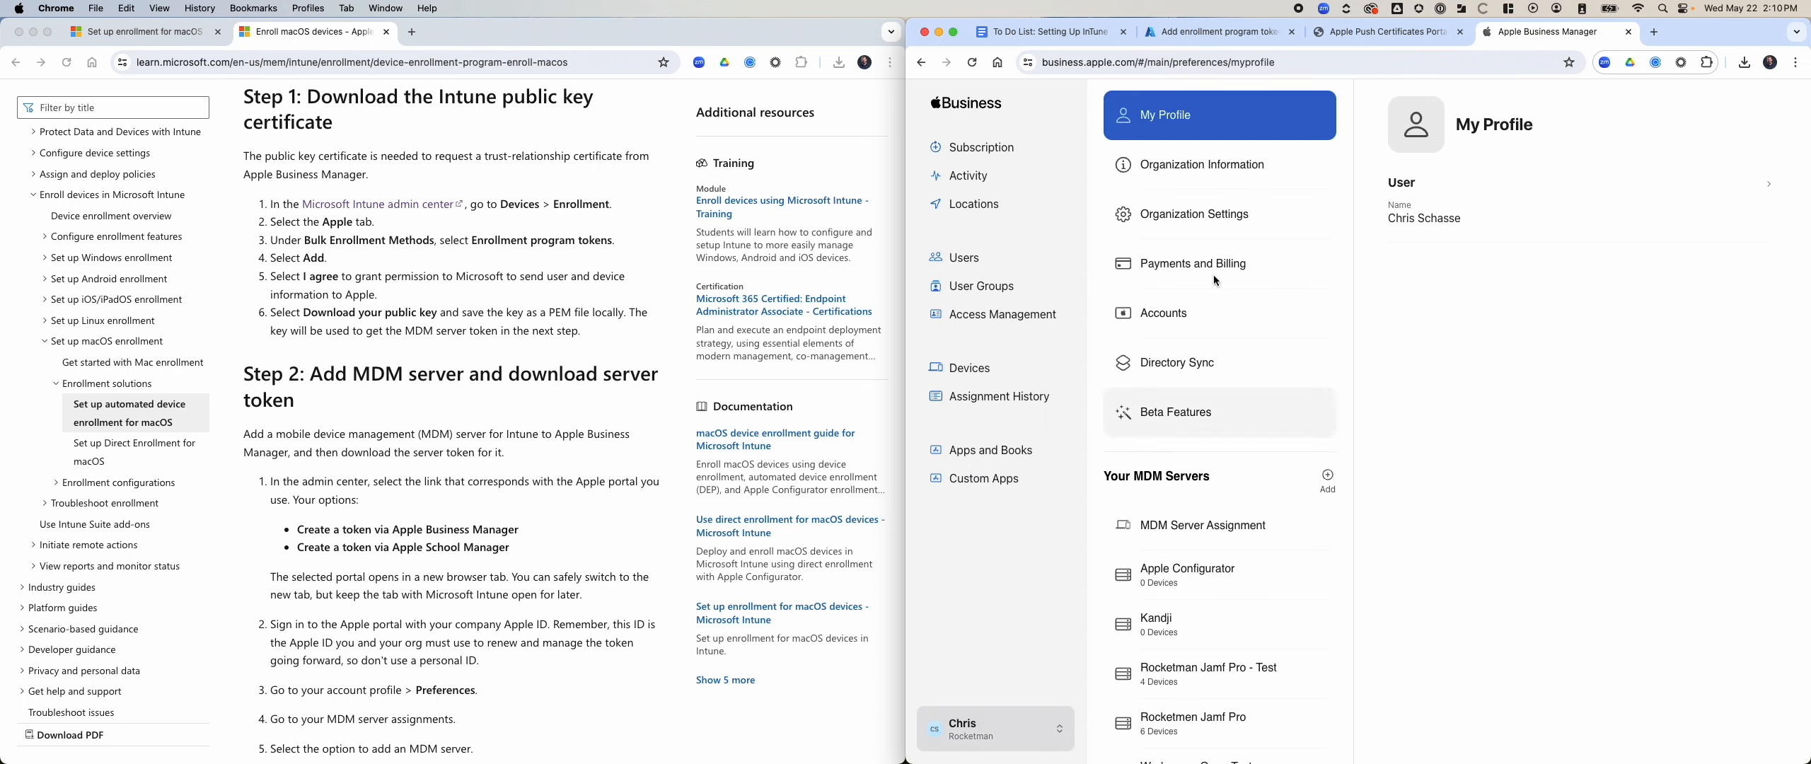
left_click(1328, 480)
left_click(1454, 230)
triple_click(1476, 228)
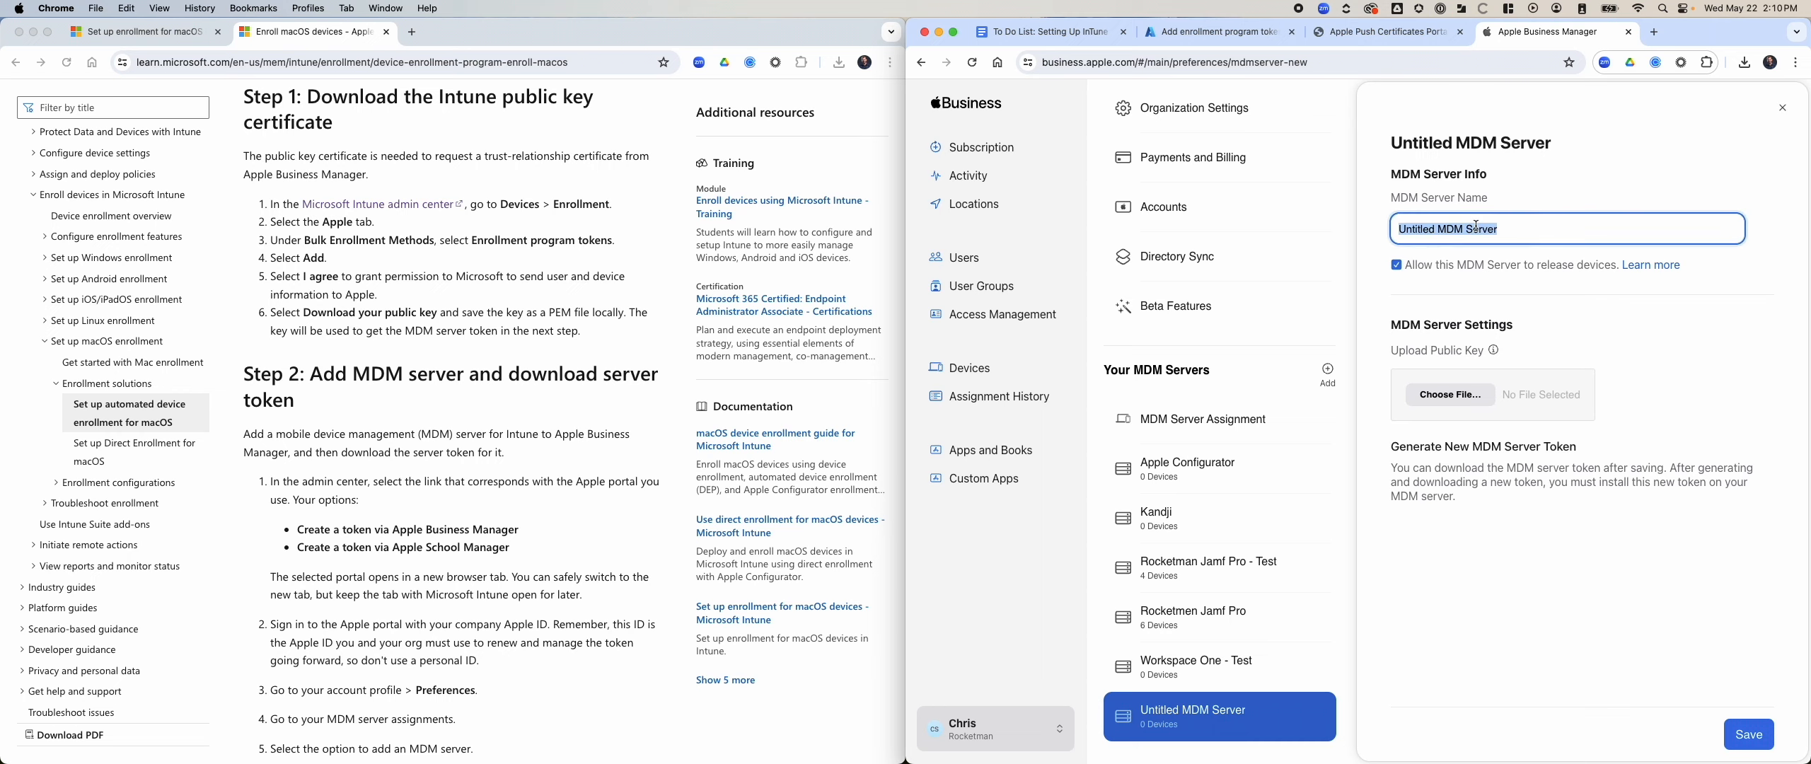
type("InTune")
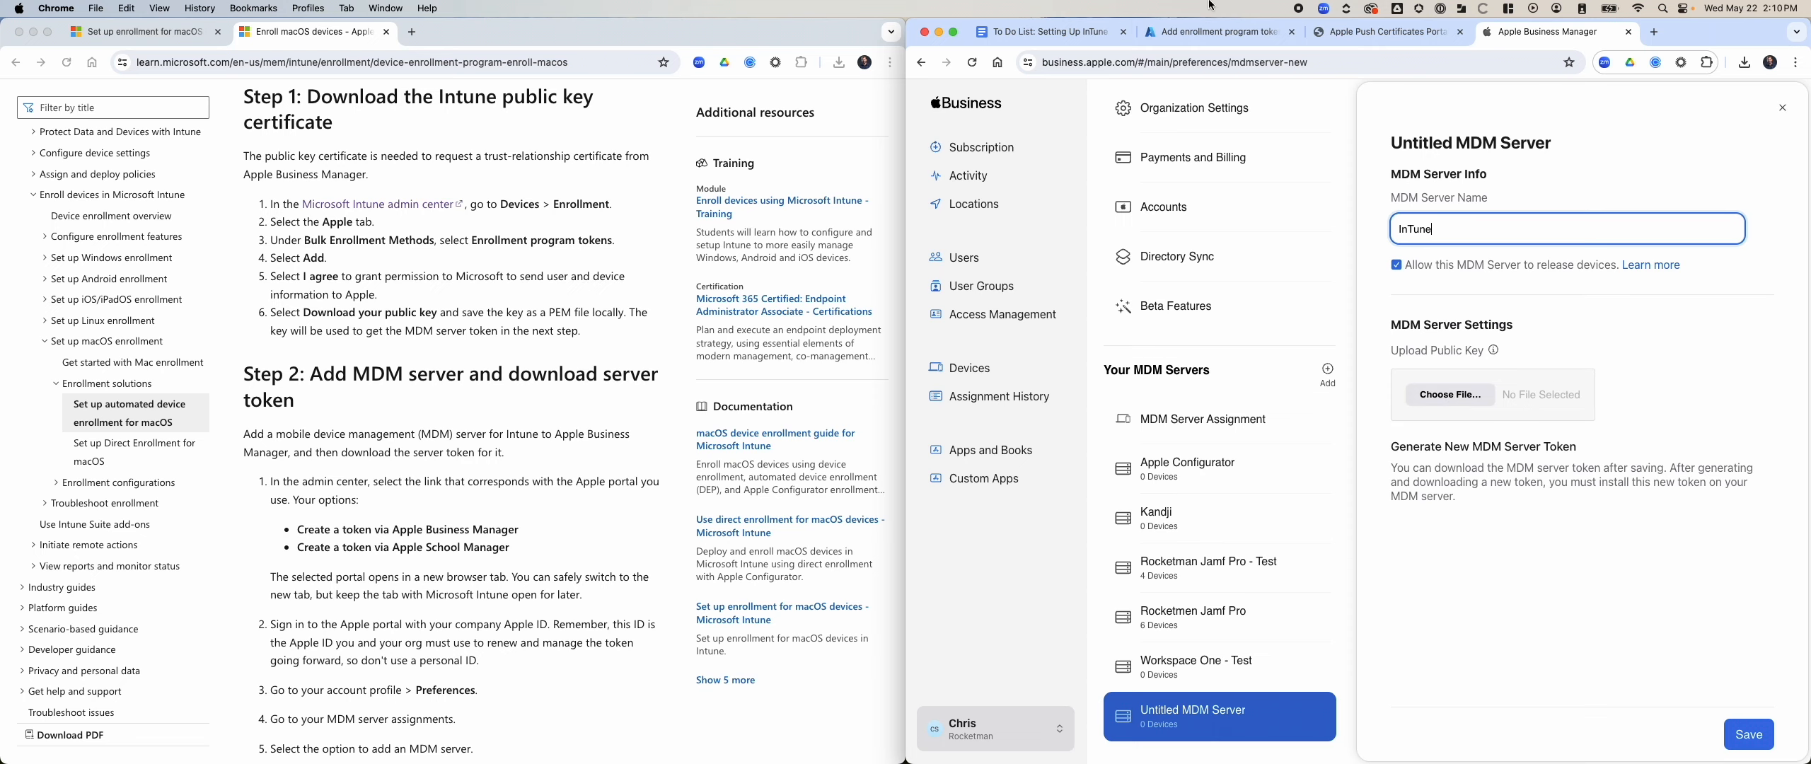
Step: Download the Intune public key certificate as a .pem from the enrollment program token form
left_click(1387, 32)
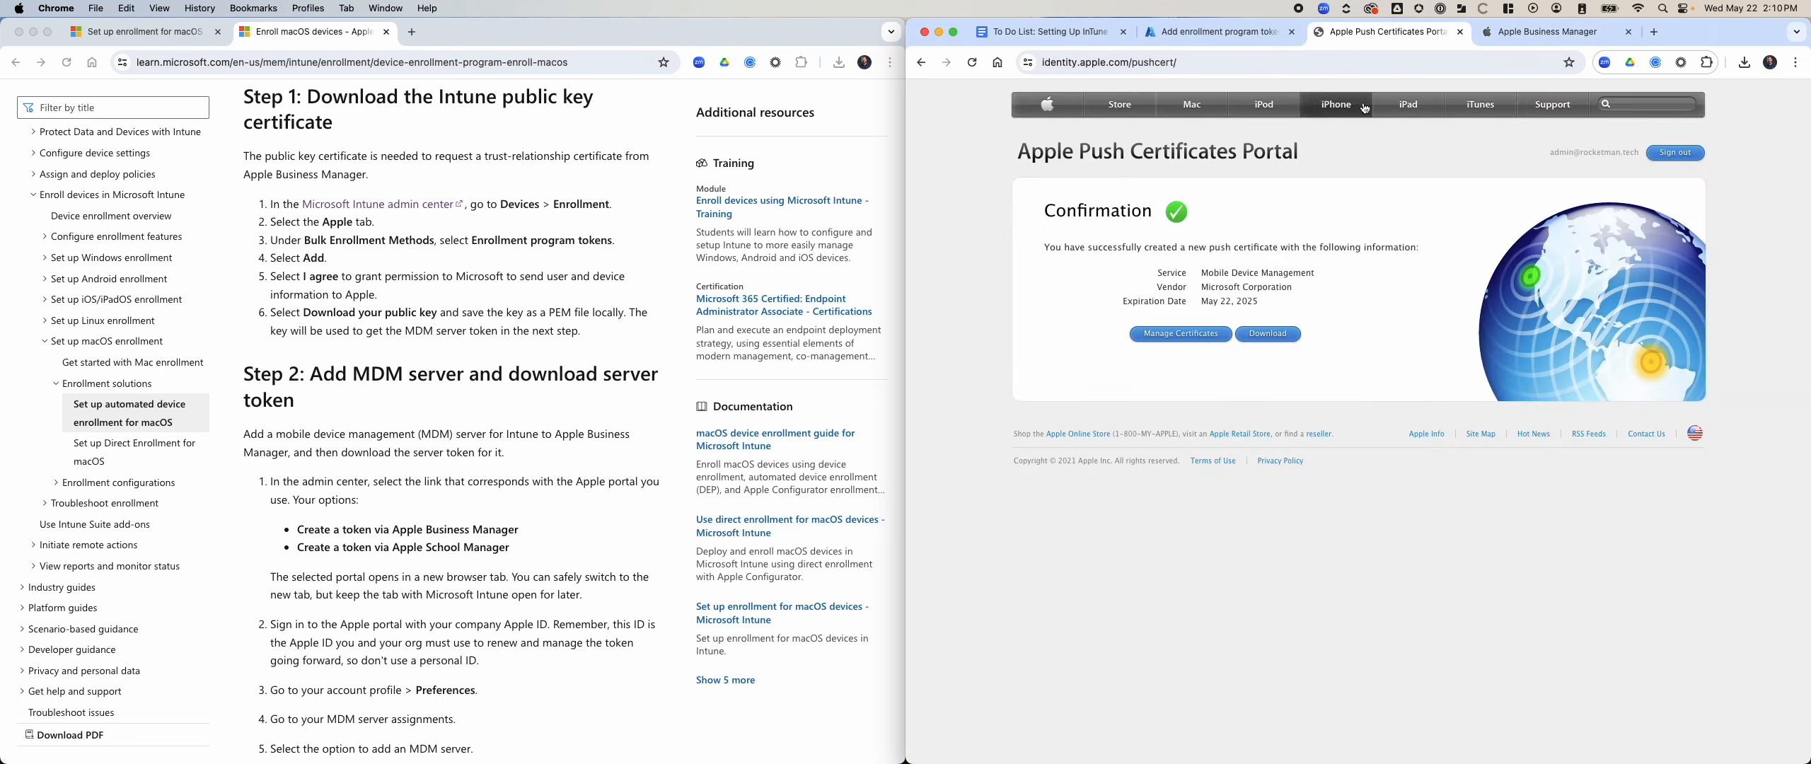
left_click(1230, 34)
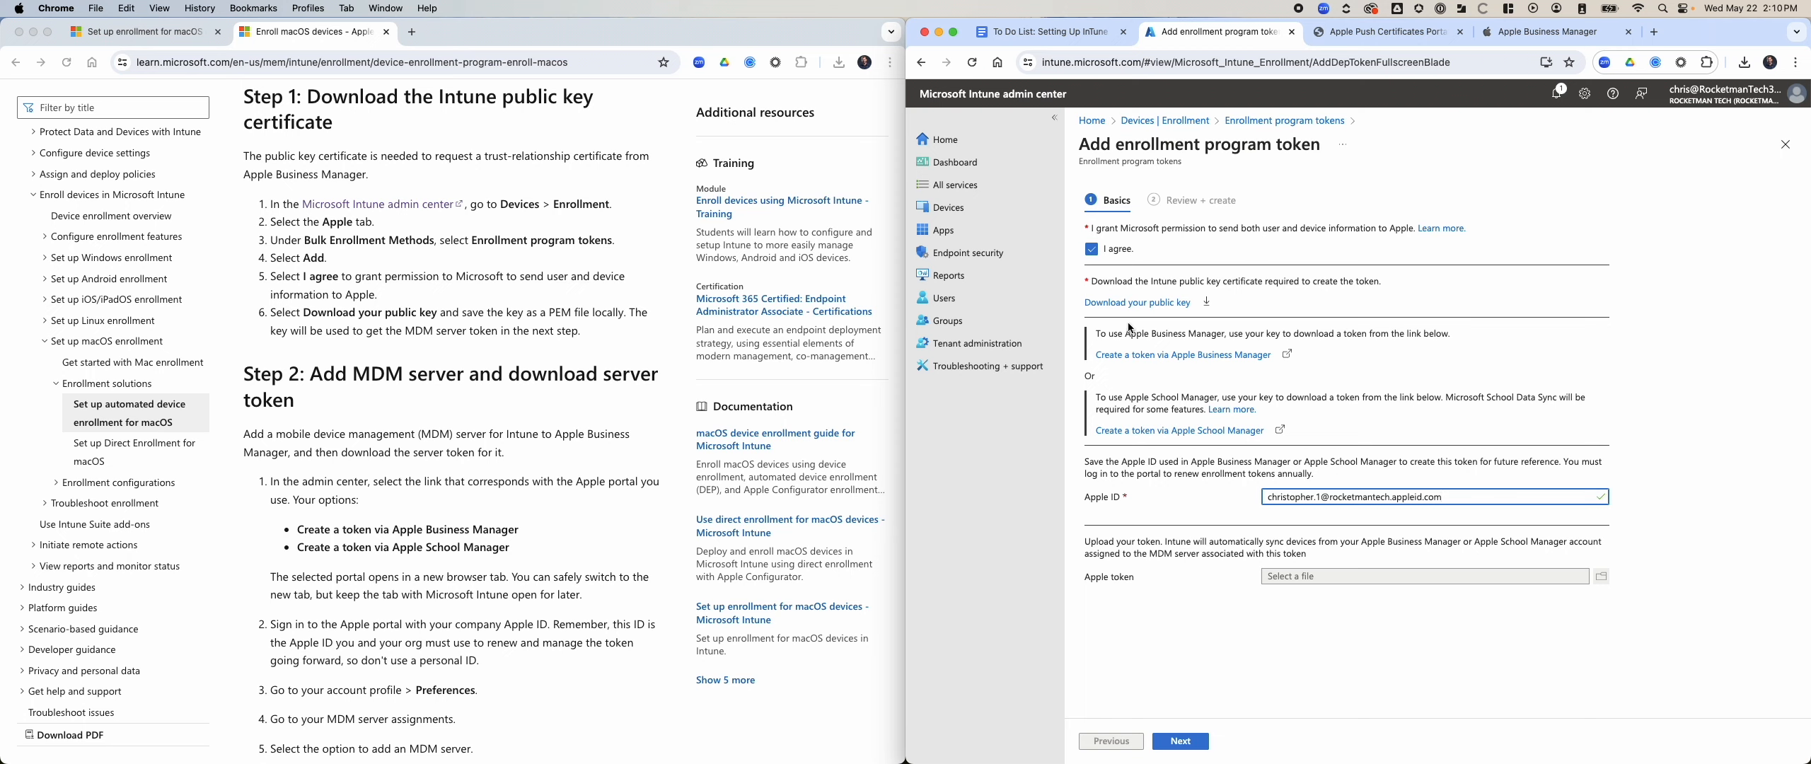
left_click(1178, 308)
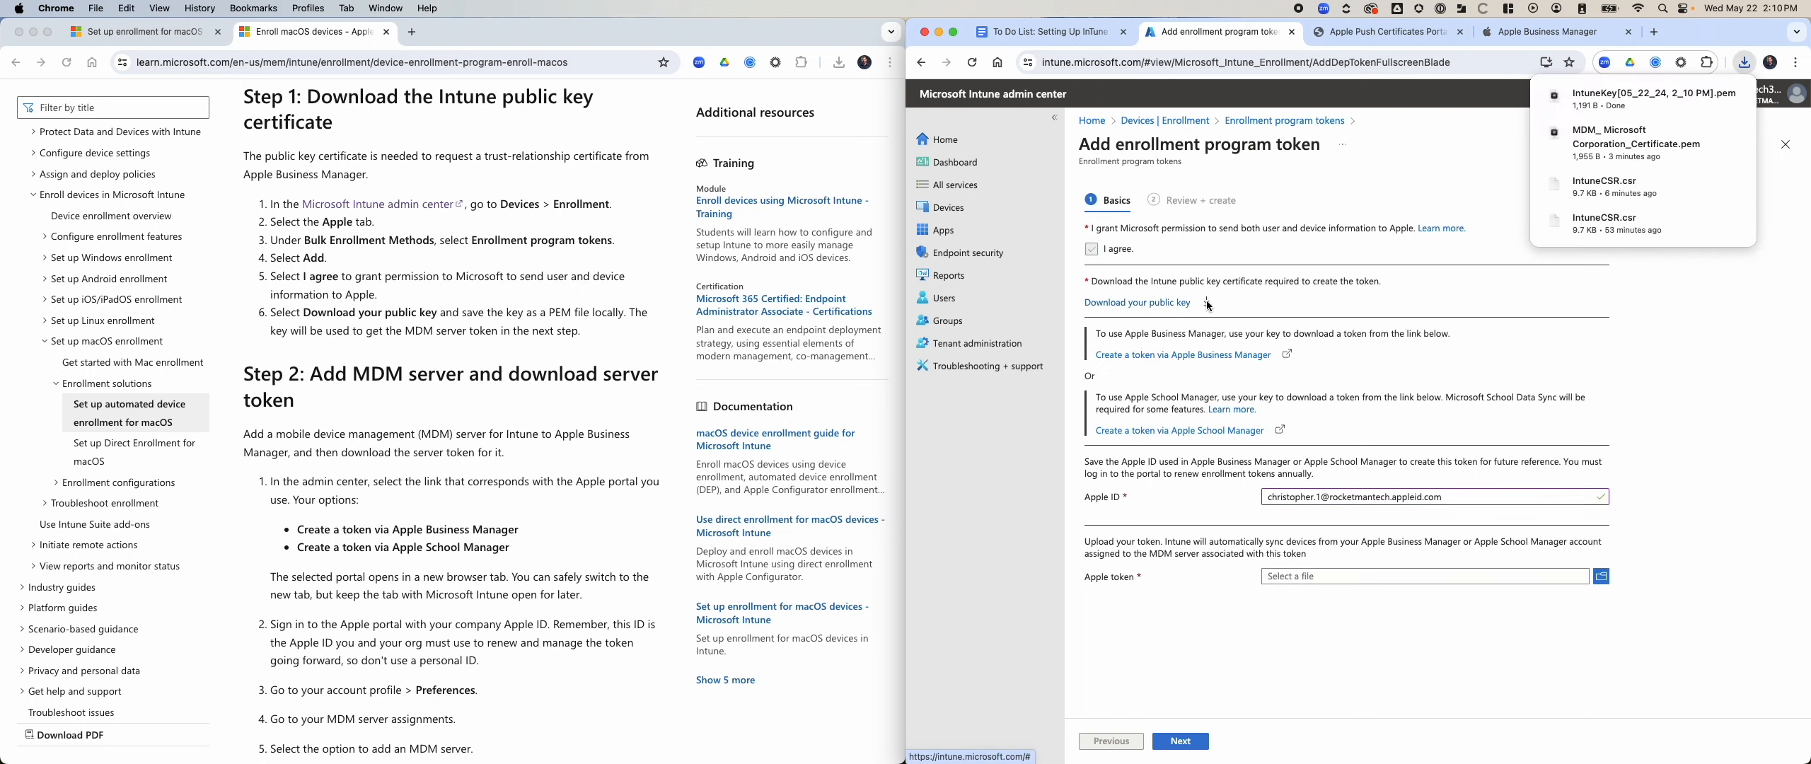
left_click(1536, 31)
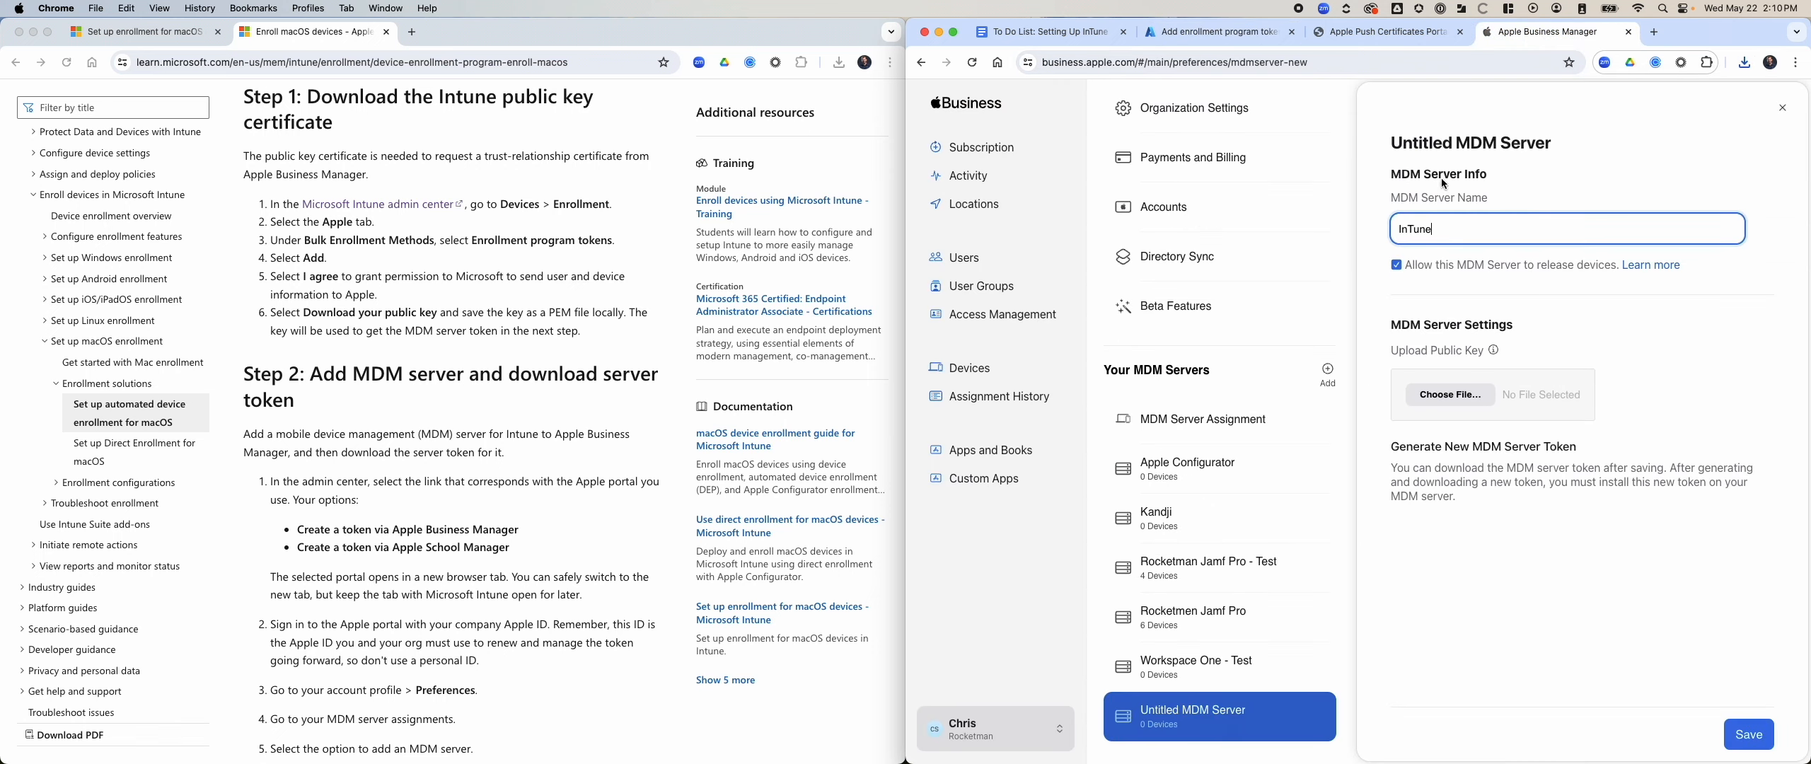
Step: Upload the IntuneKey .pem public key to the InTune server and save it
left_click(1449, 395)
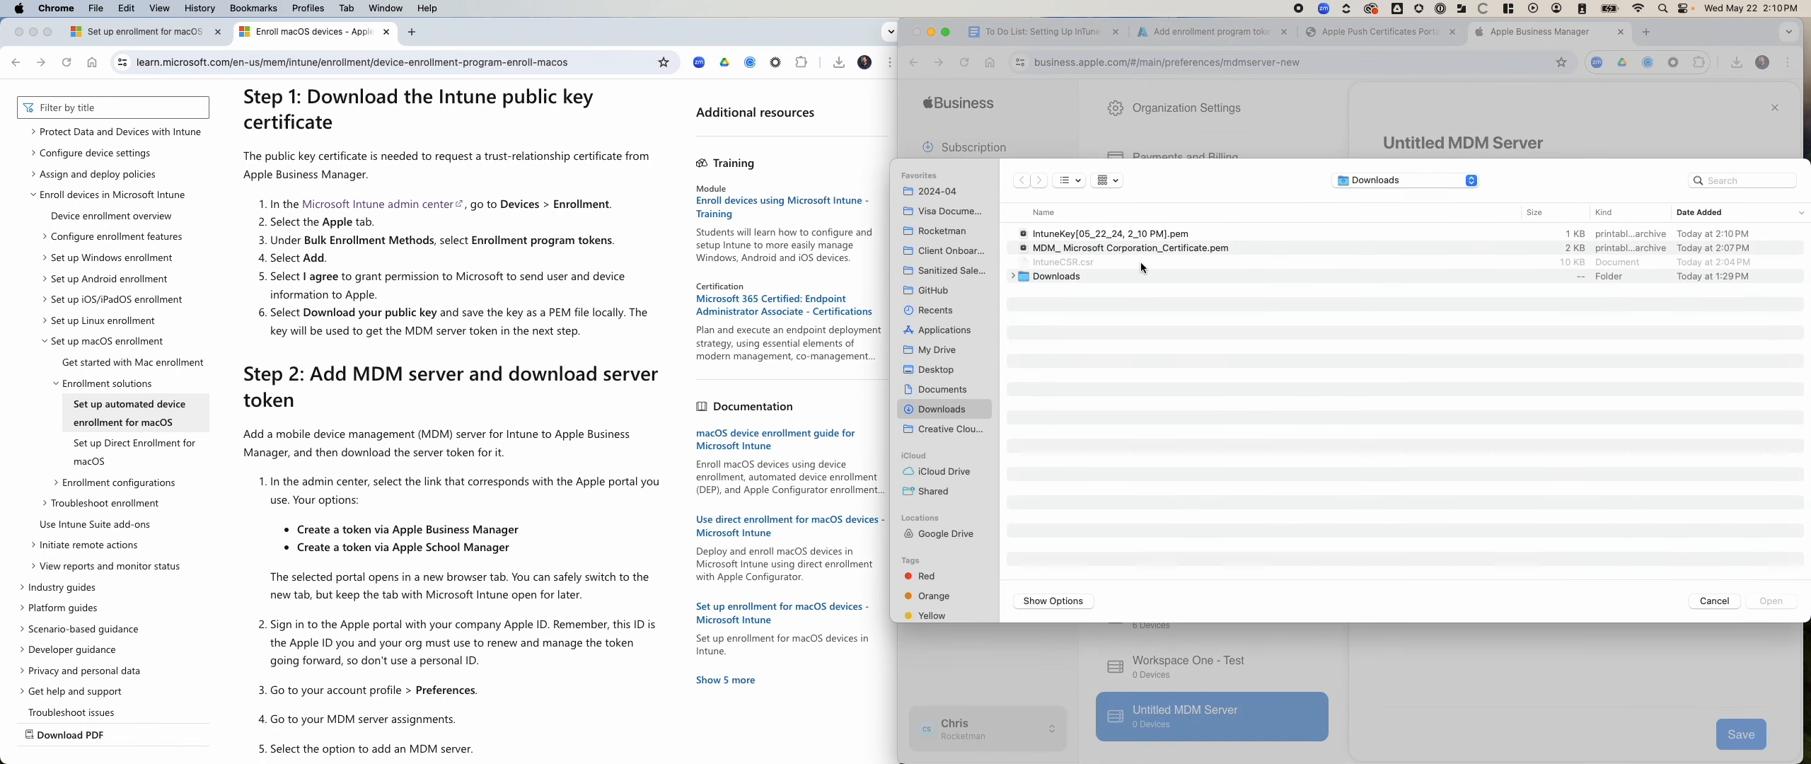
left_click(1146, 235)
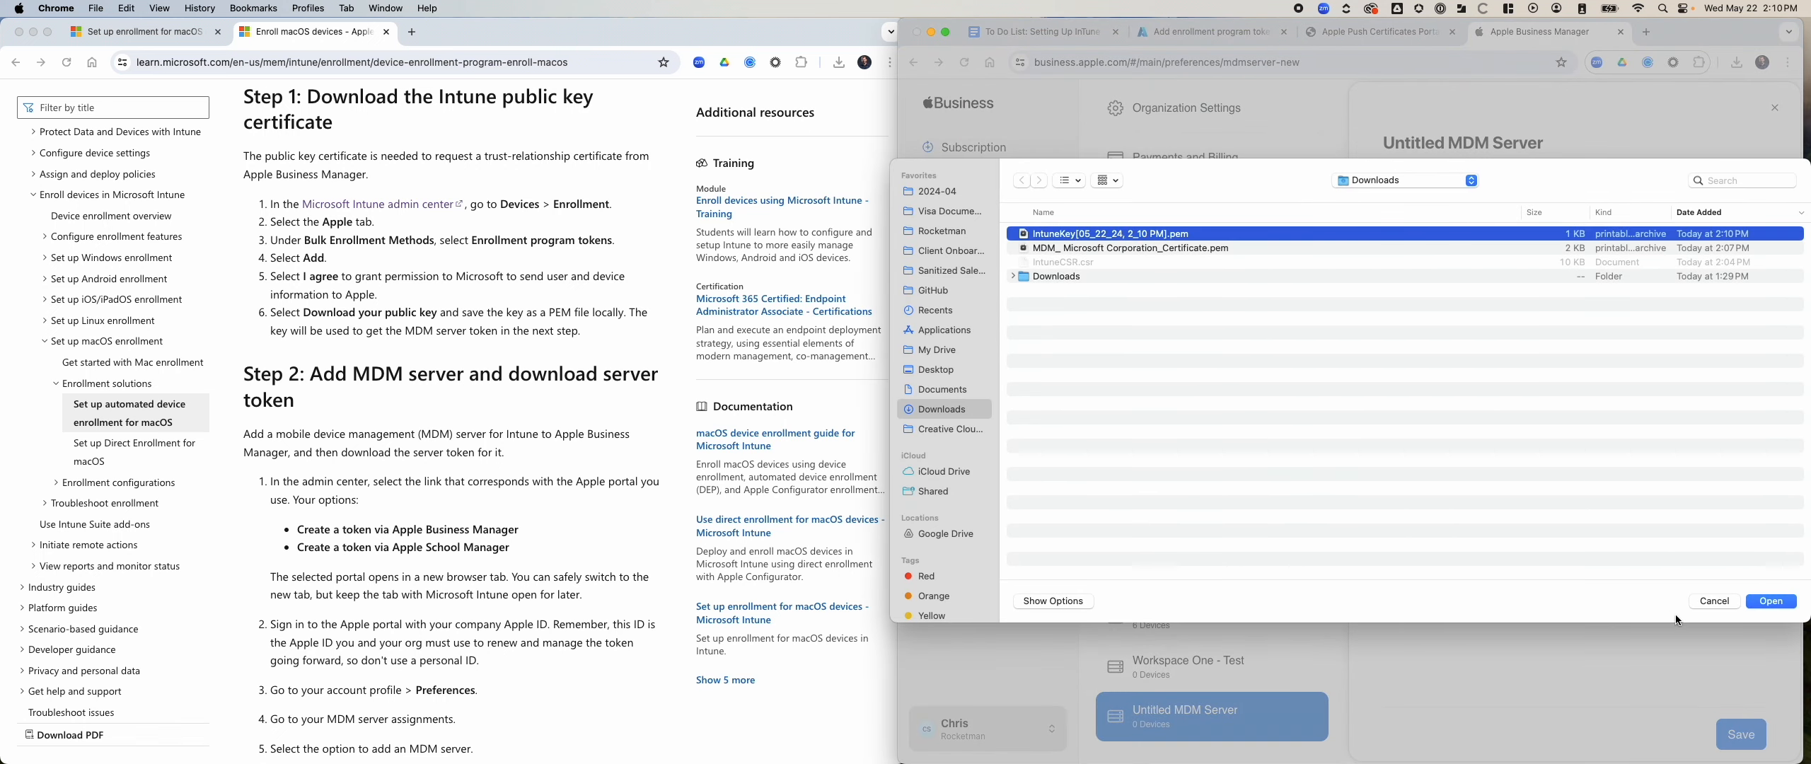
left_click(1771, 601)
left_click(1741, 733)
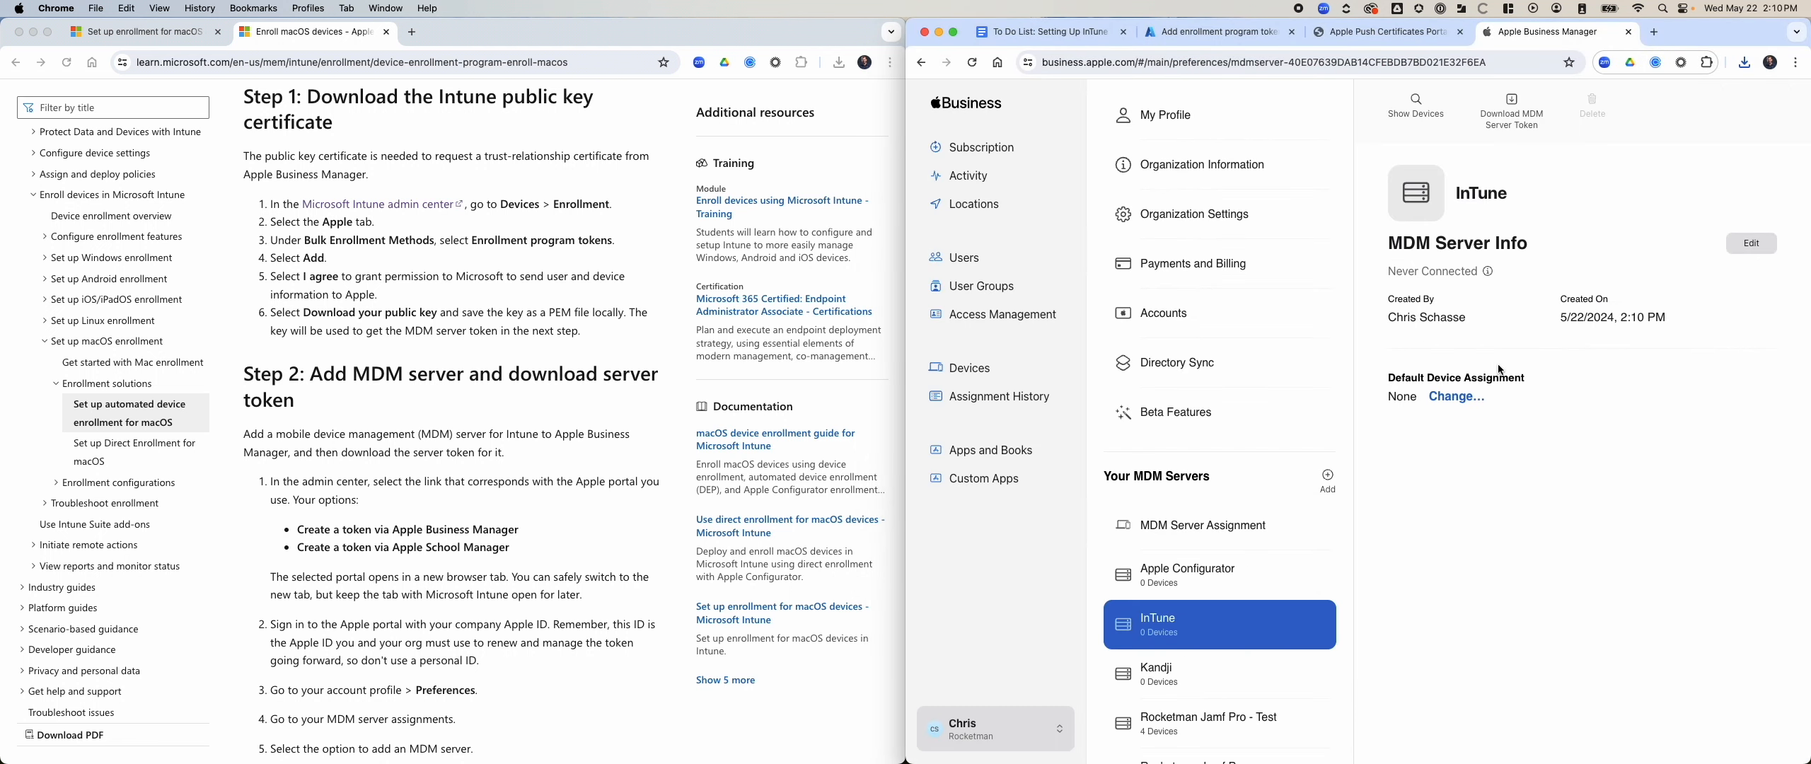
Step: Download the InTune MDM server token and confirm the download
left_click(1498, 125)
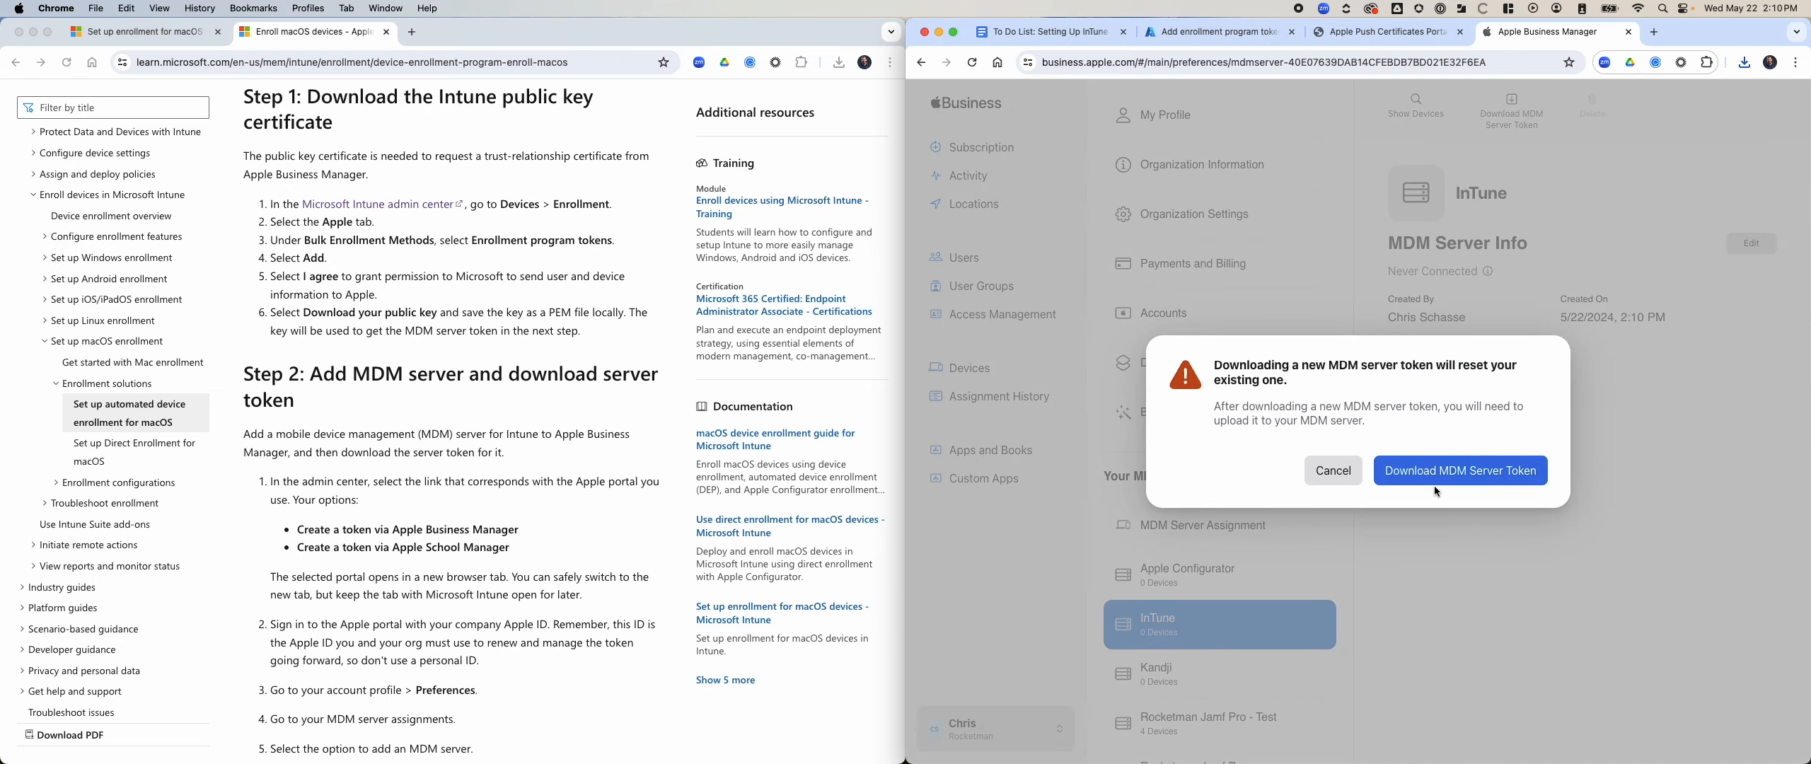
left_click(1435, 472)
left_click(1235, 33)
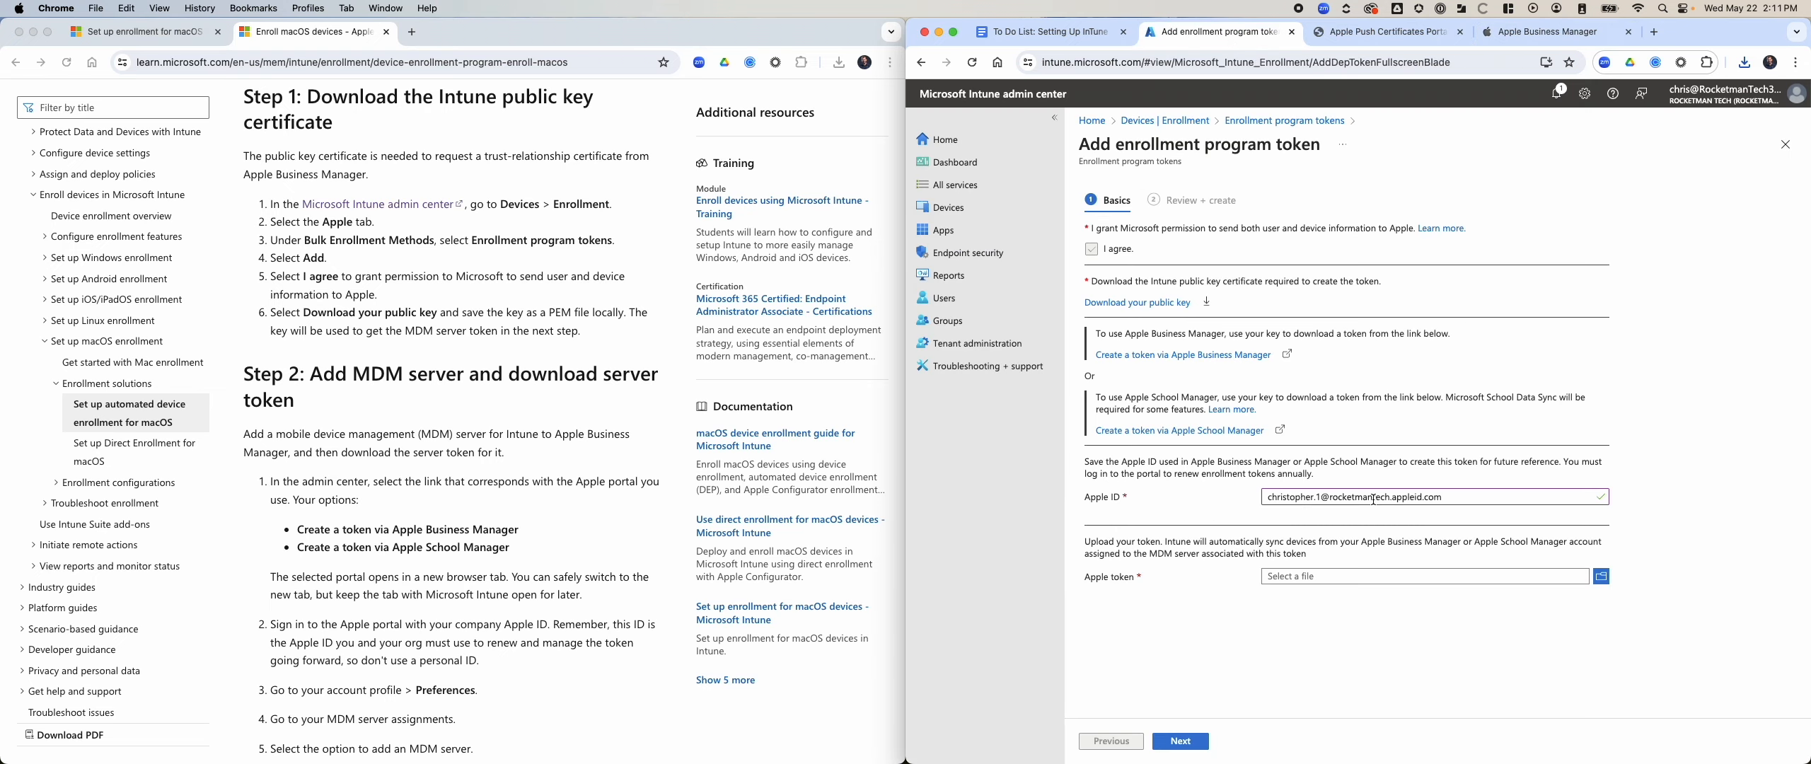
Step: Upload the InTune_Token .p7m file and create the enrollment program token
left_click(1371, 580)
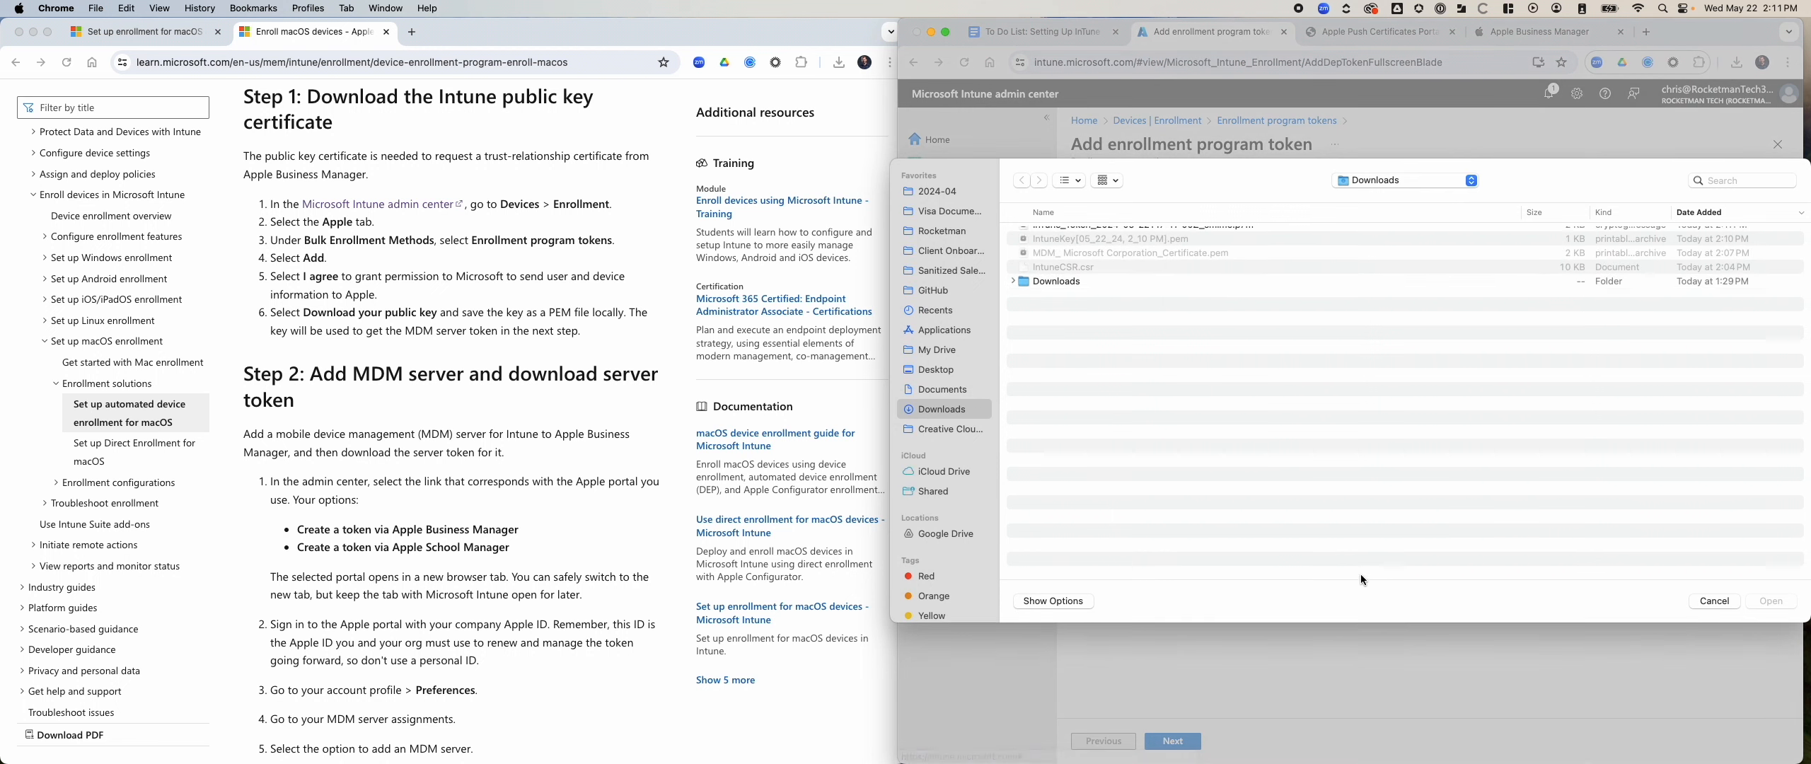
left_click(1156, 234)
left_click(1776, 602)
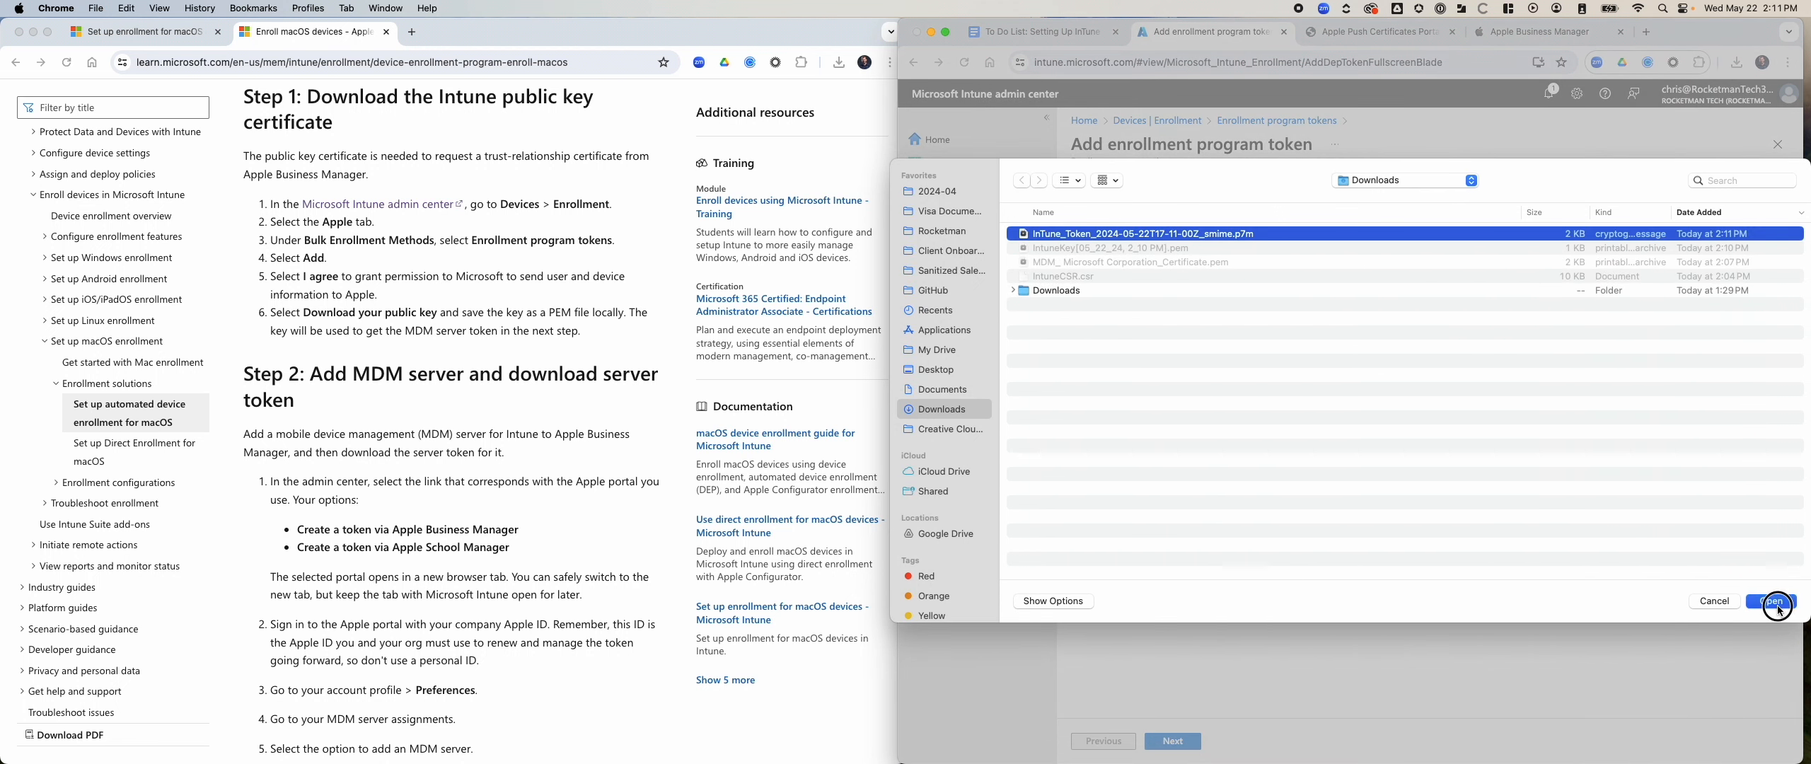
left_click(1181, 741)
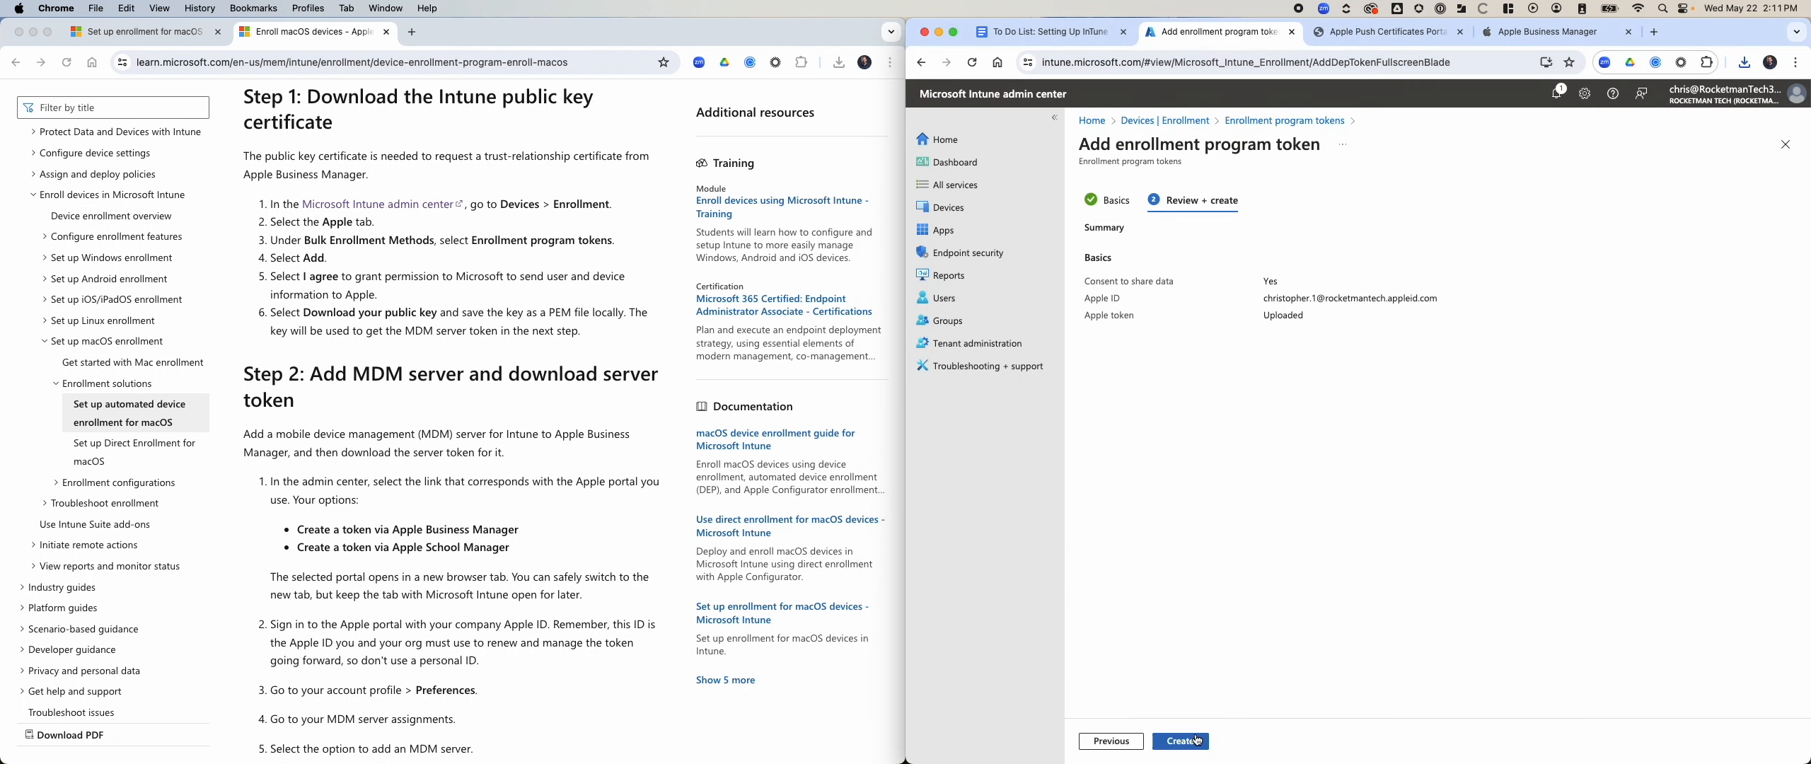
left_click(1180, 741)
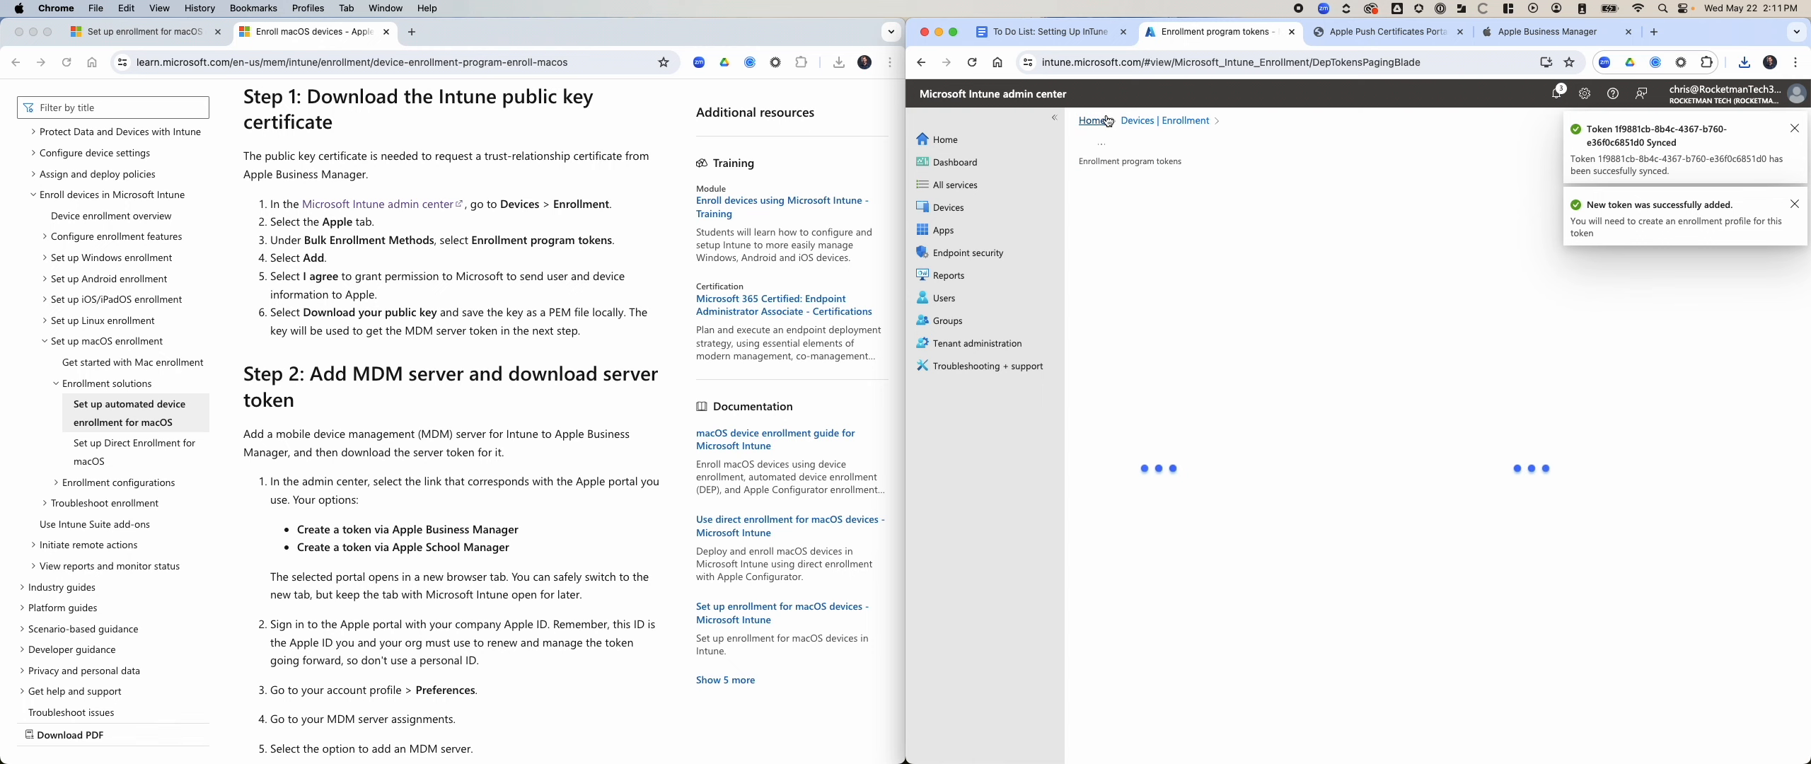
left_click(1063, 34)
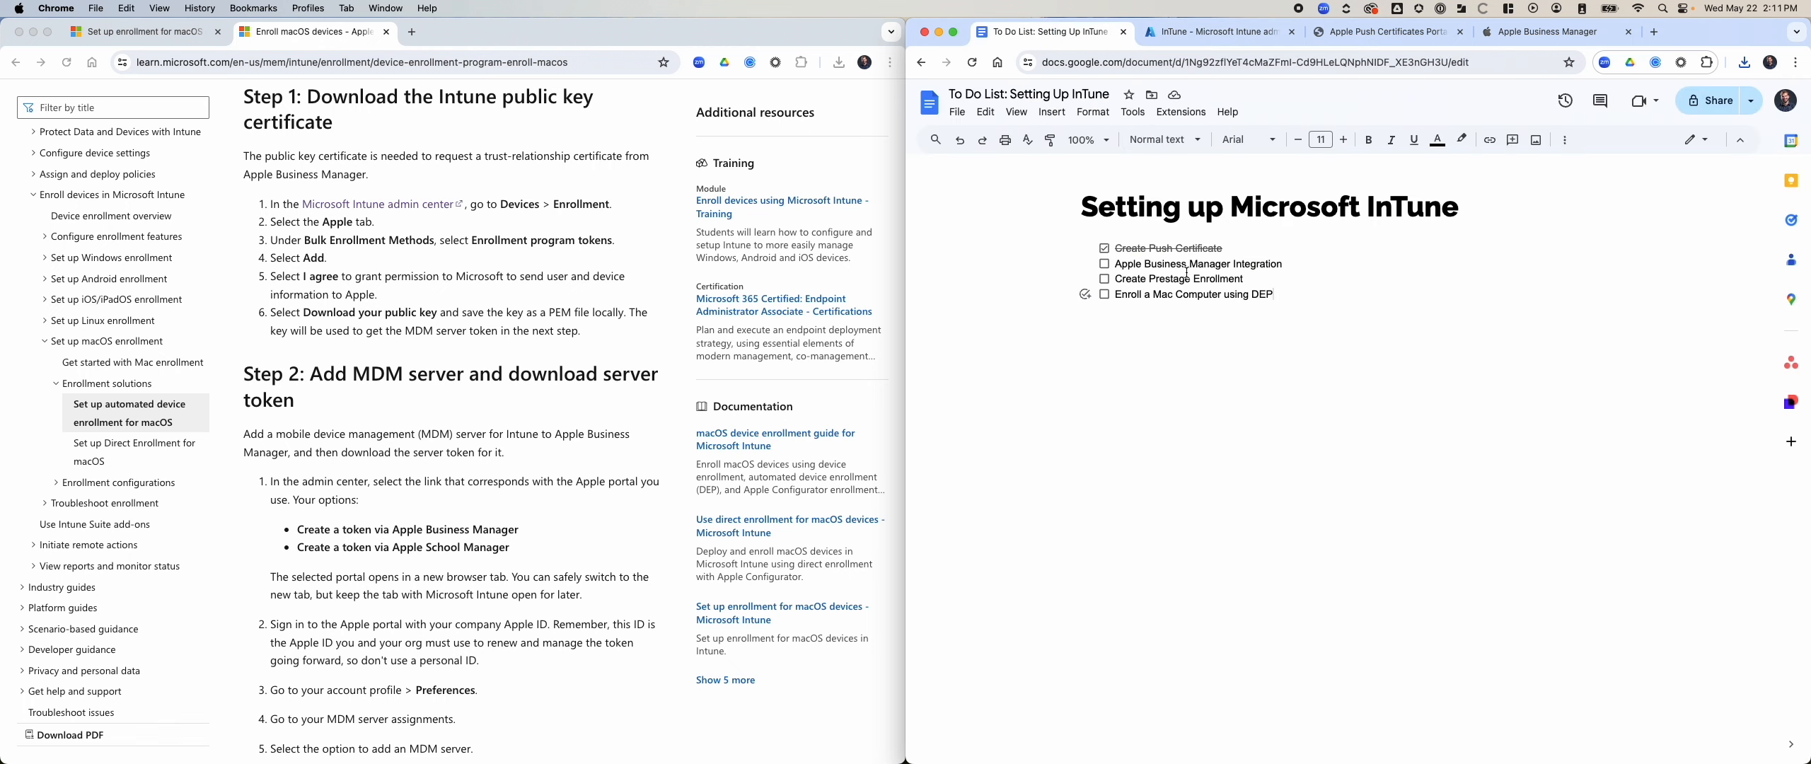
Step: Look over the InTune token overview, then view the InTune MDM server in Apple Business Manager
left_click(1220, 37)
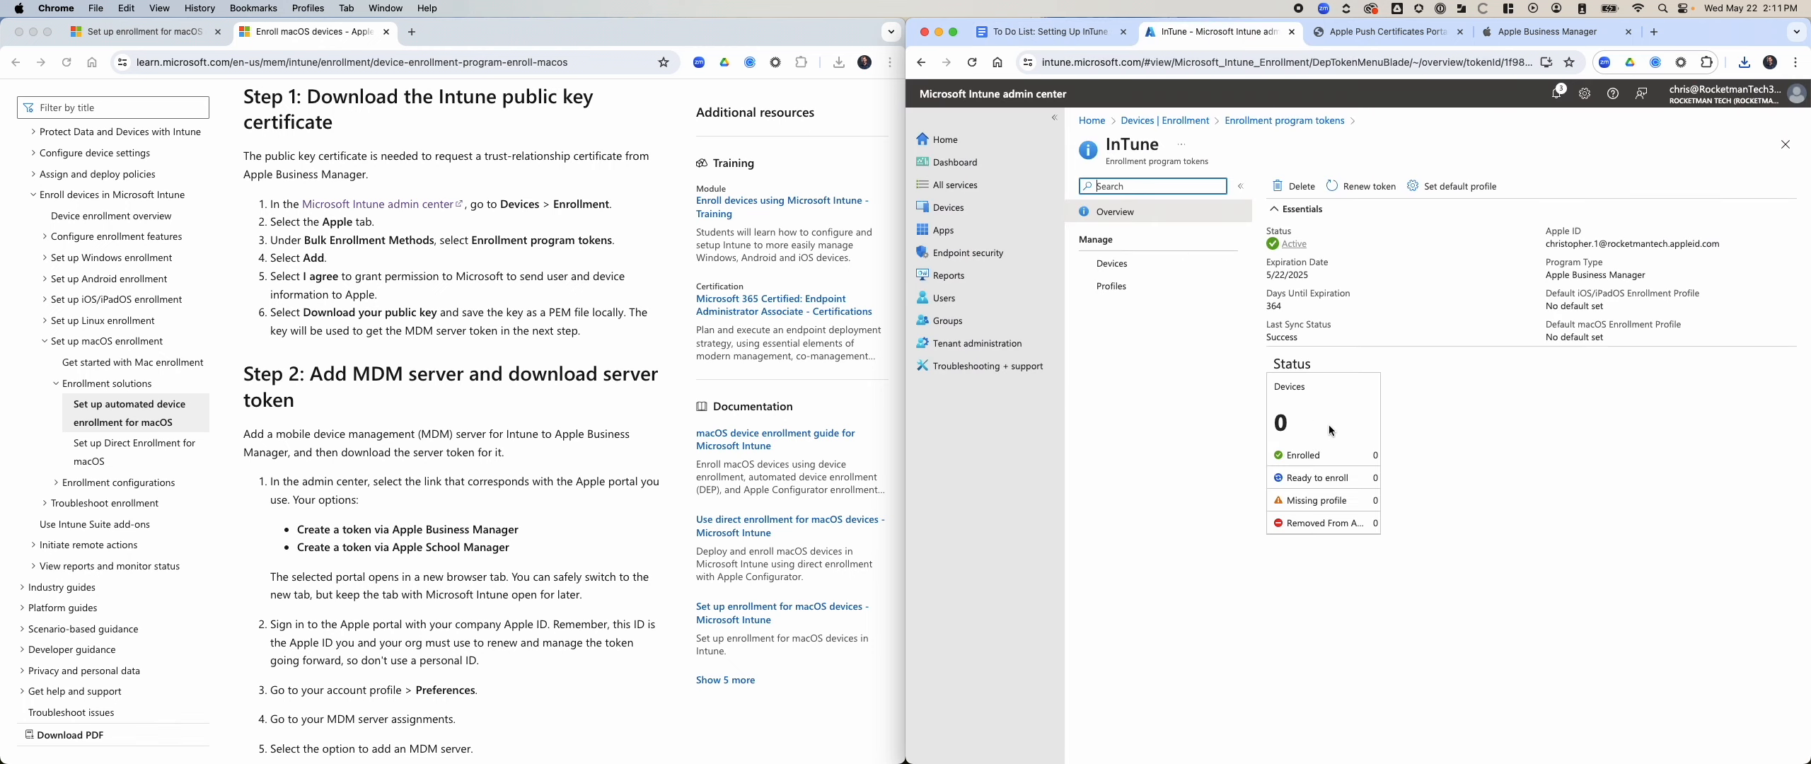
left_click(1469, 448)
scroll(608, 537, "down", 8)
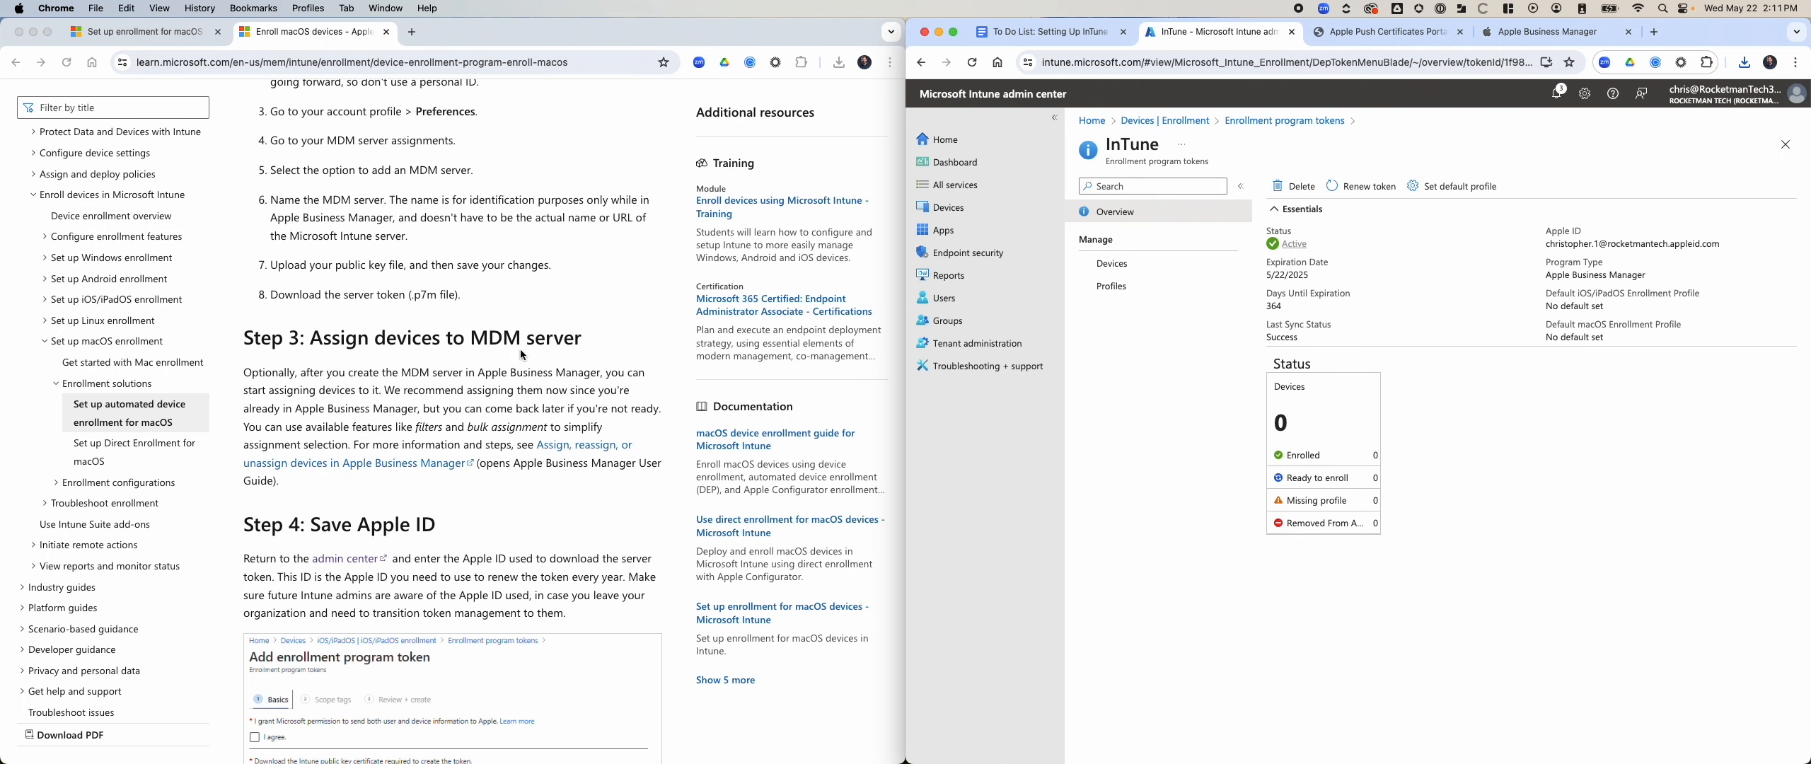
left_click(1189, 395)
left_click(1557, 31)
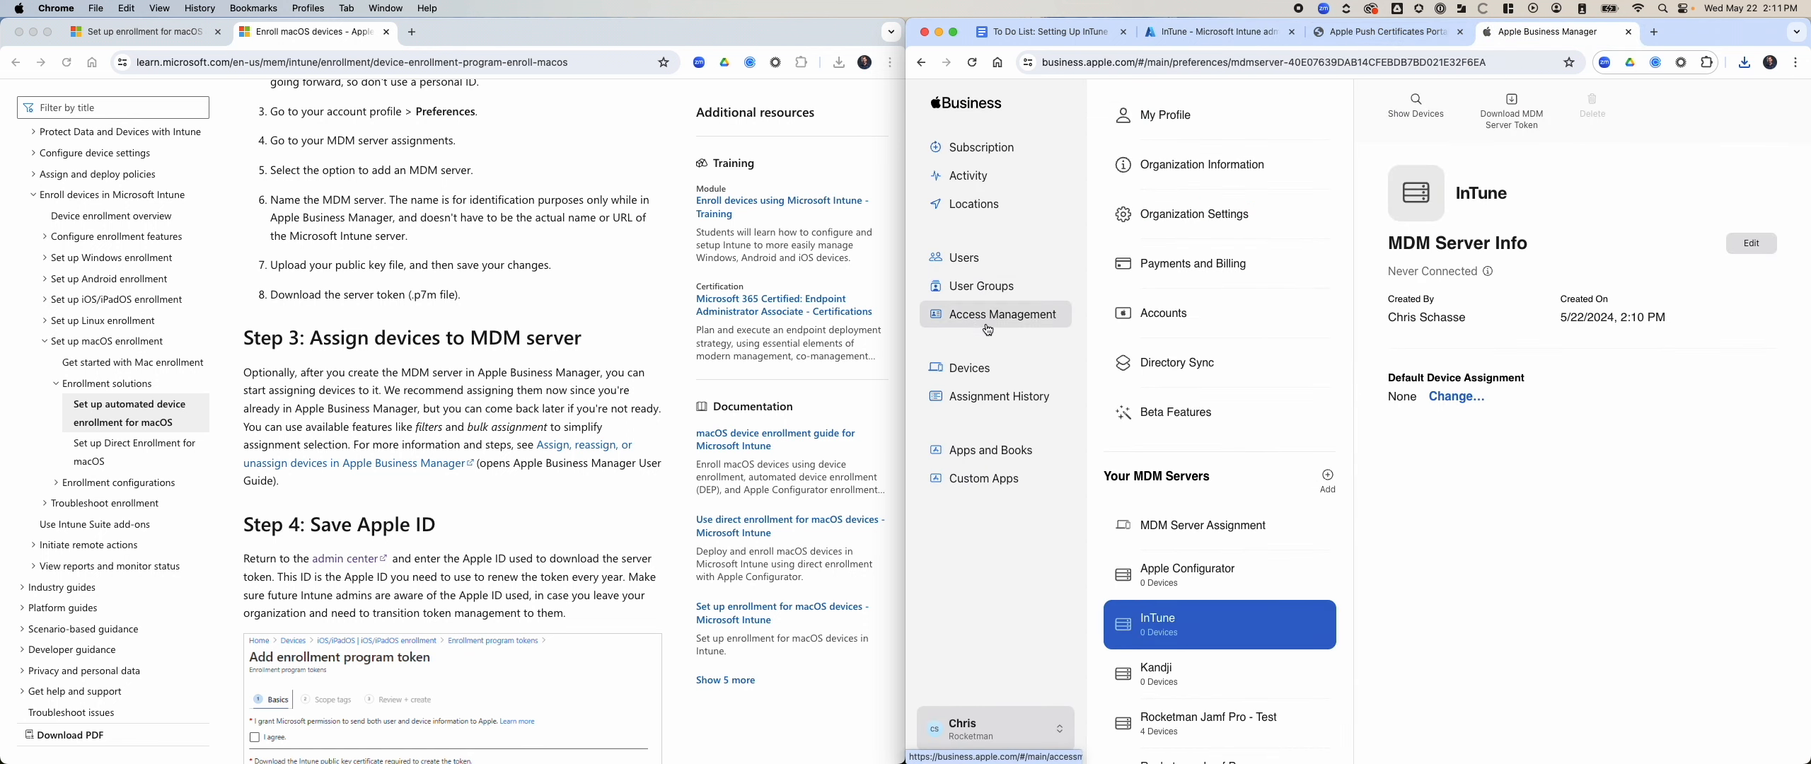
Step: Search the device list for KBY and open the MacBook Pro (16-inch, 2019)
left_click(1001, 375)
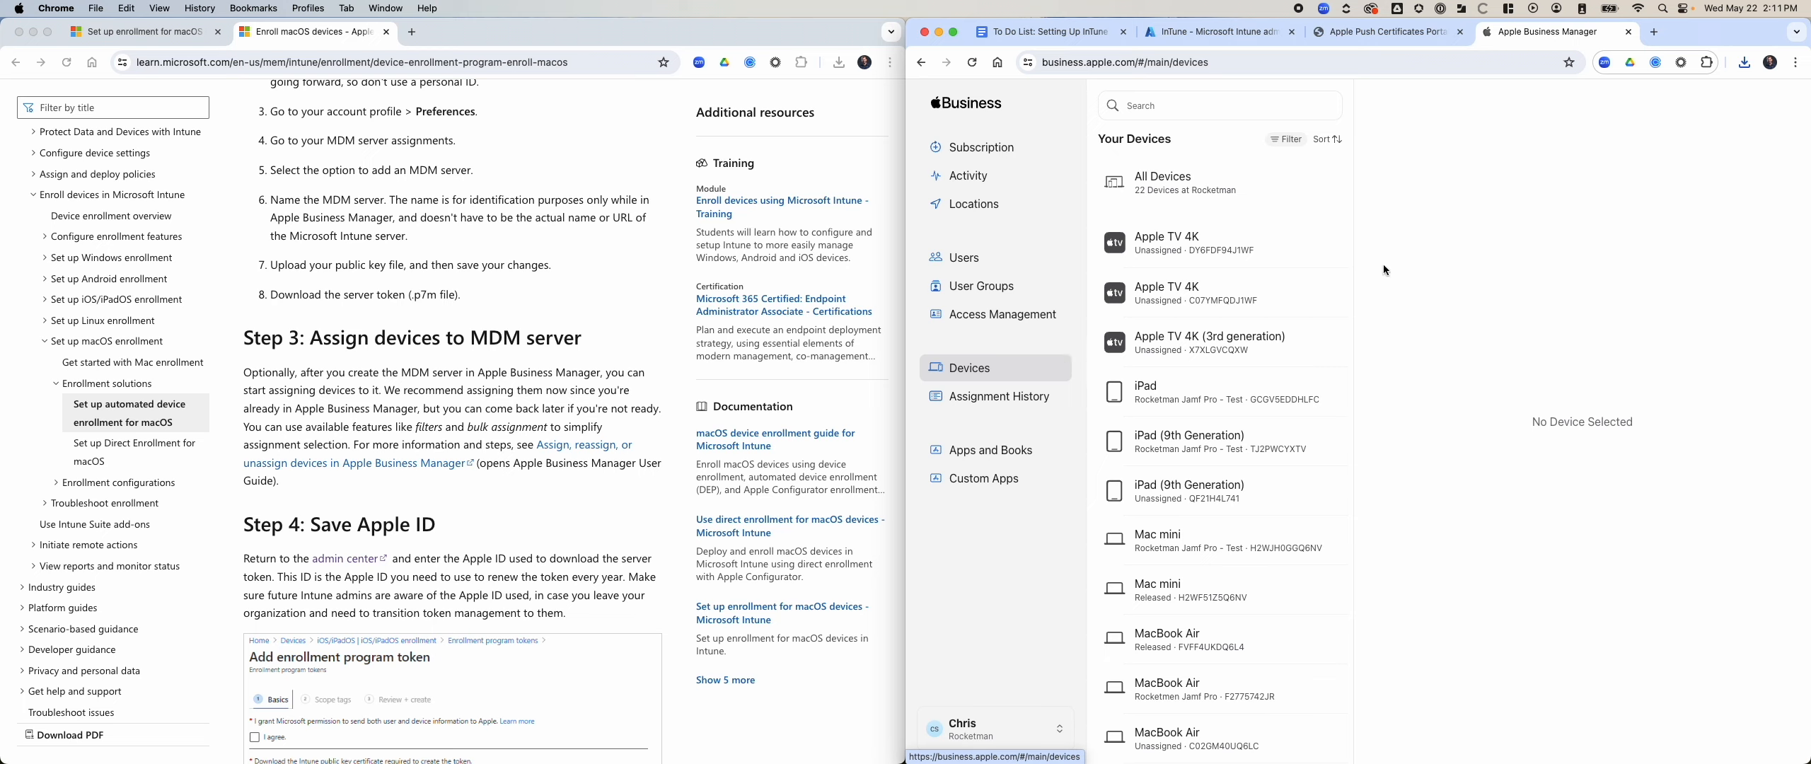
left_click(1192, 112)
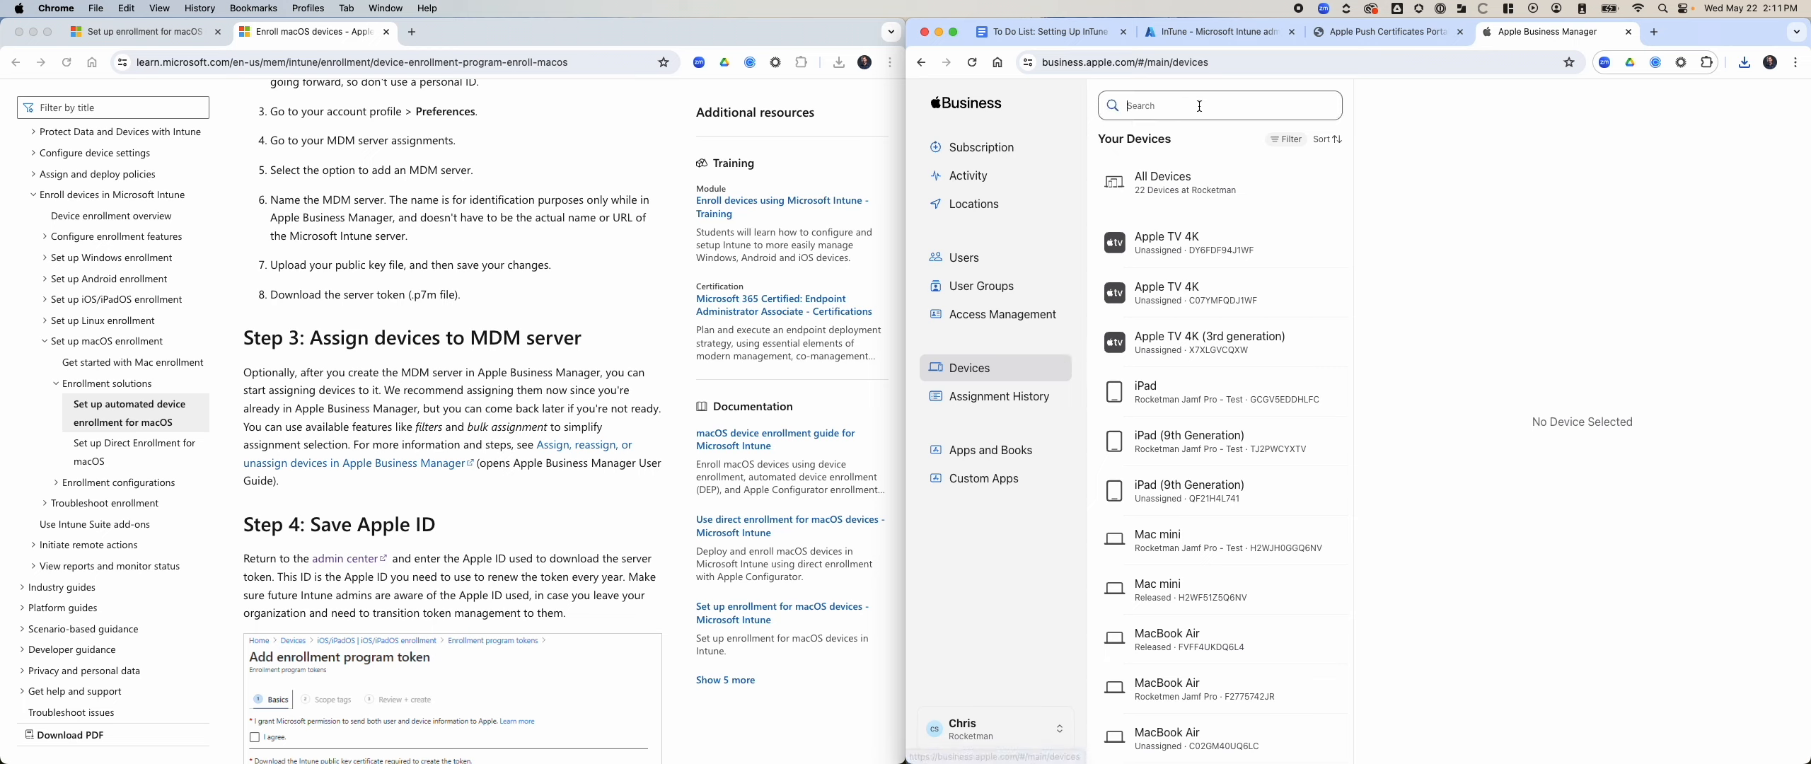
type("KBY")
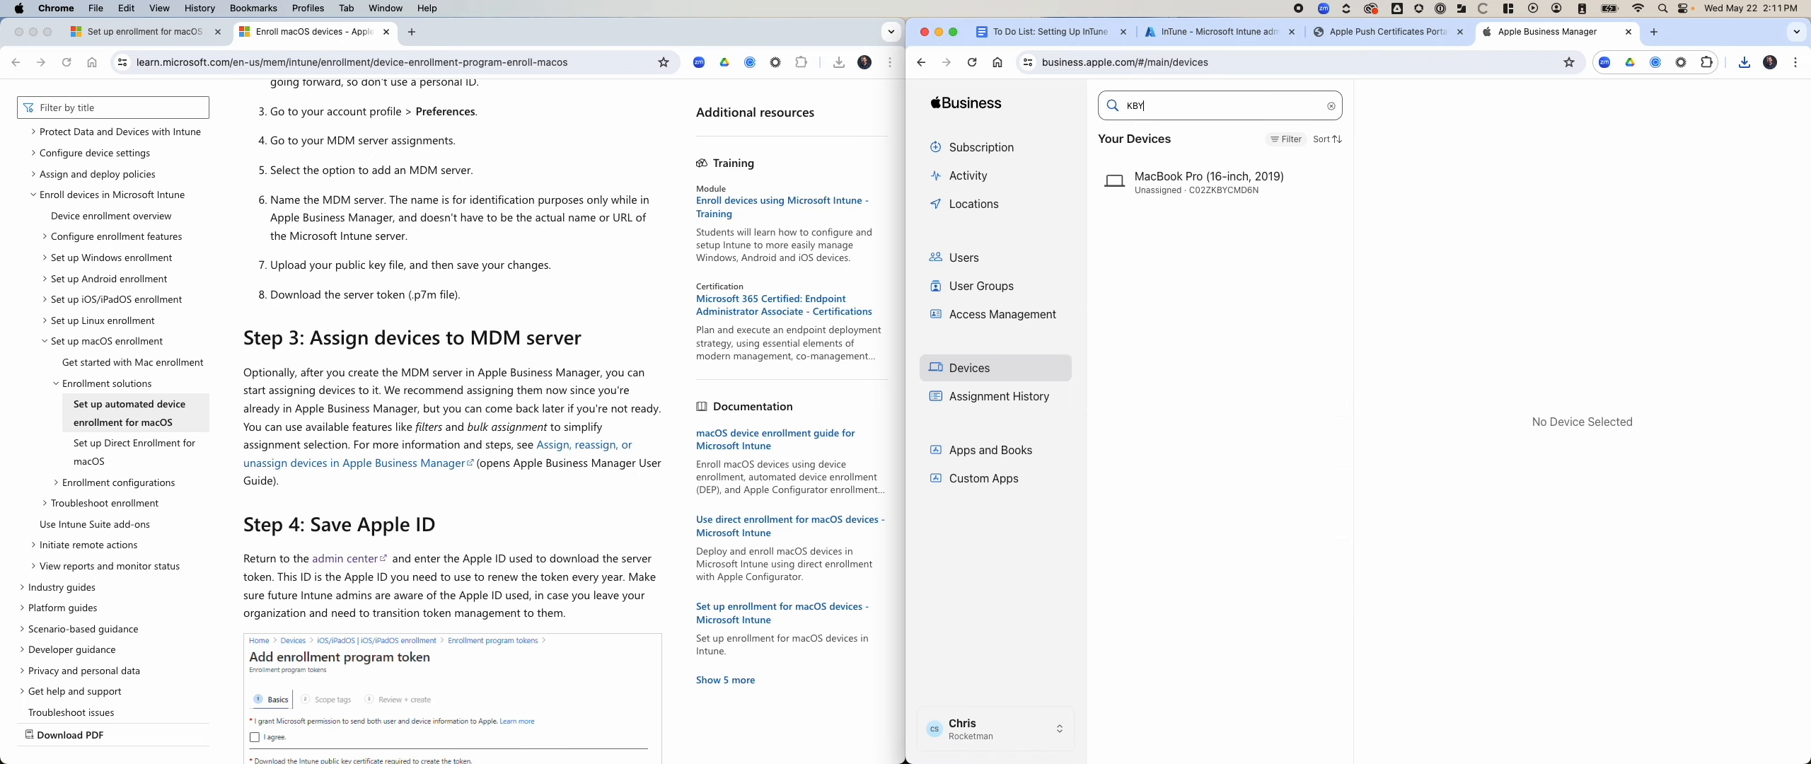
left_click(1210, 183)
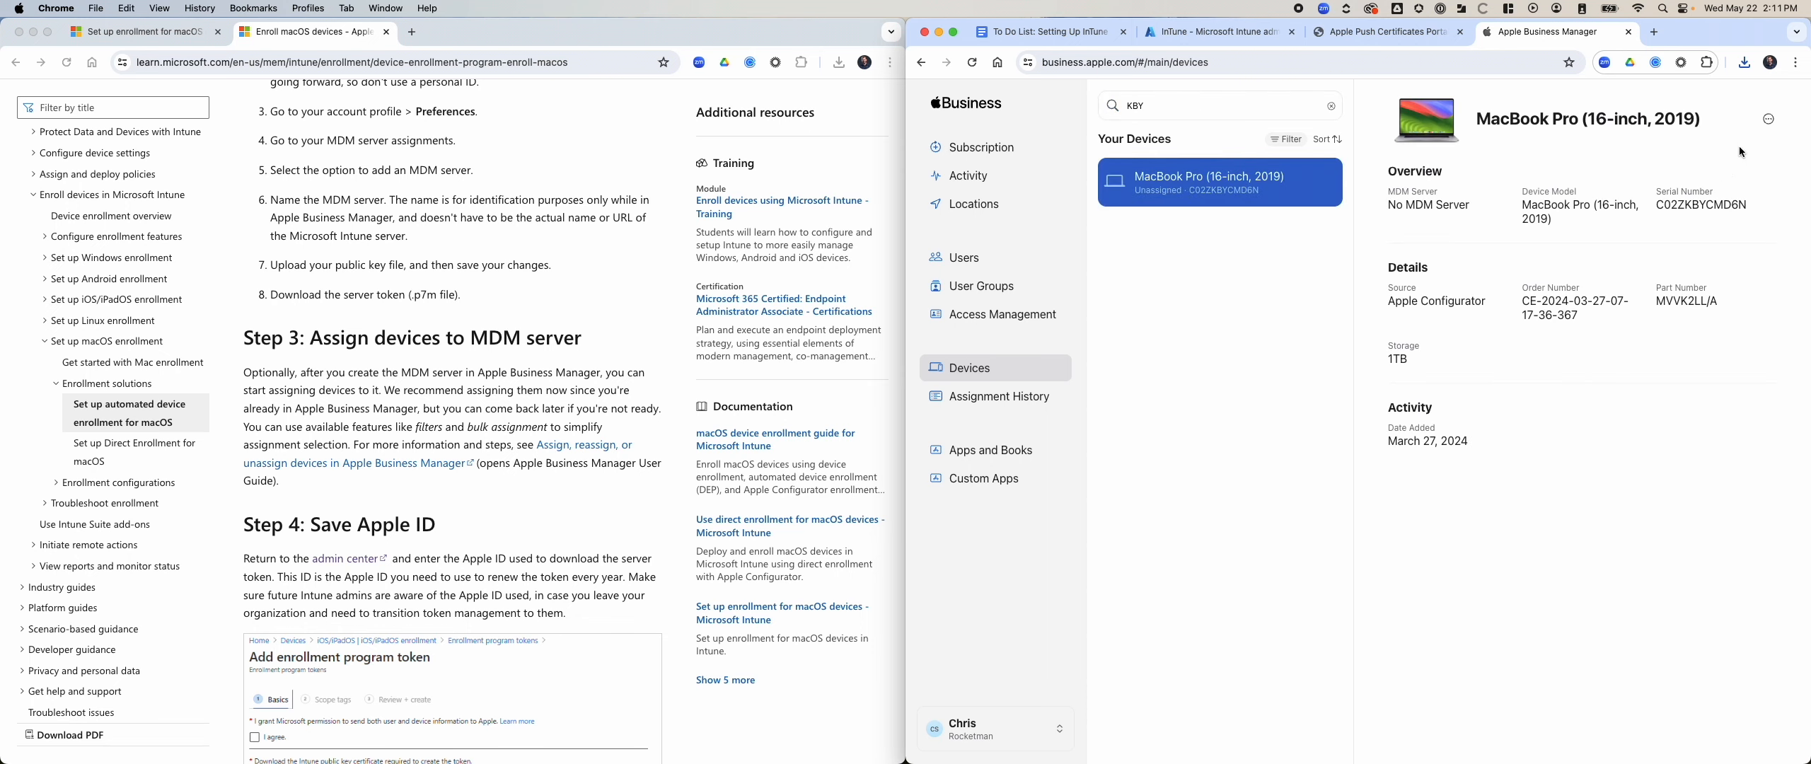
Step: Change the MacBook Pro's MDM server to InTune and confirm the assignment
left_click(1769, 119)
left_click(1769, 156)
left_click(1380, 443)
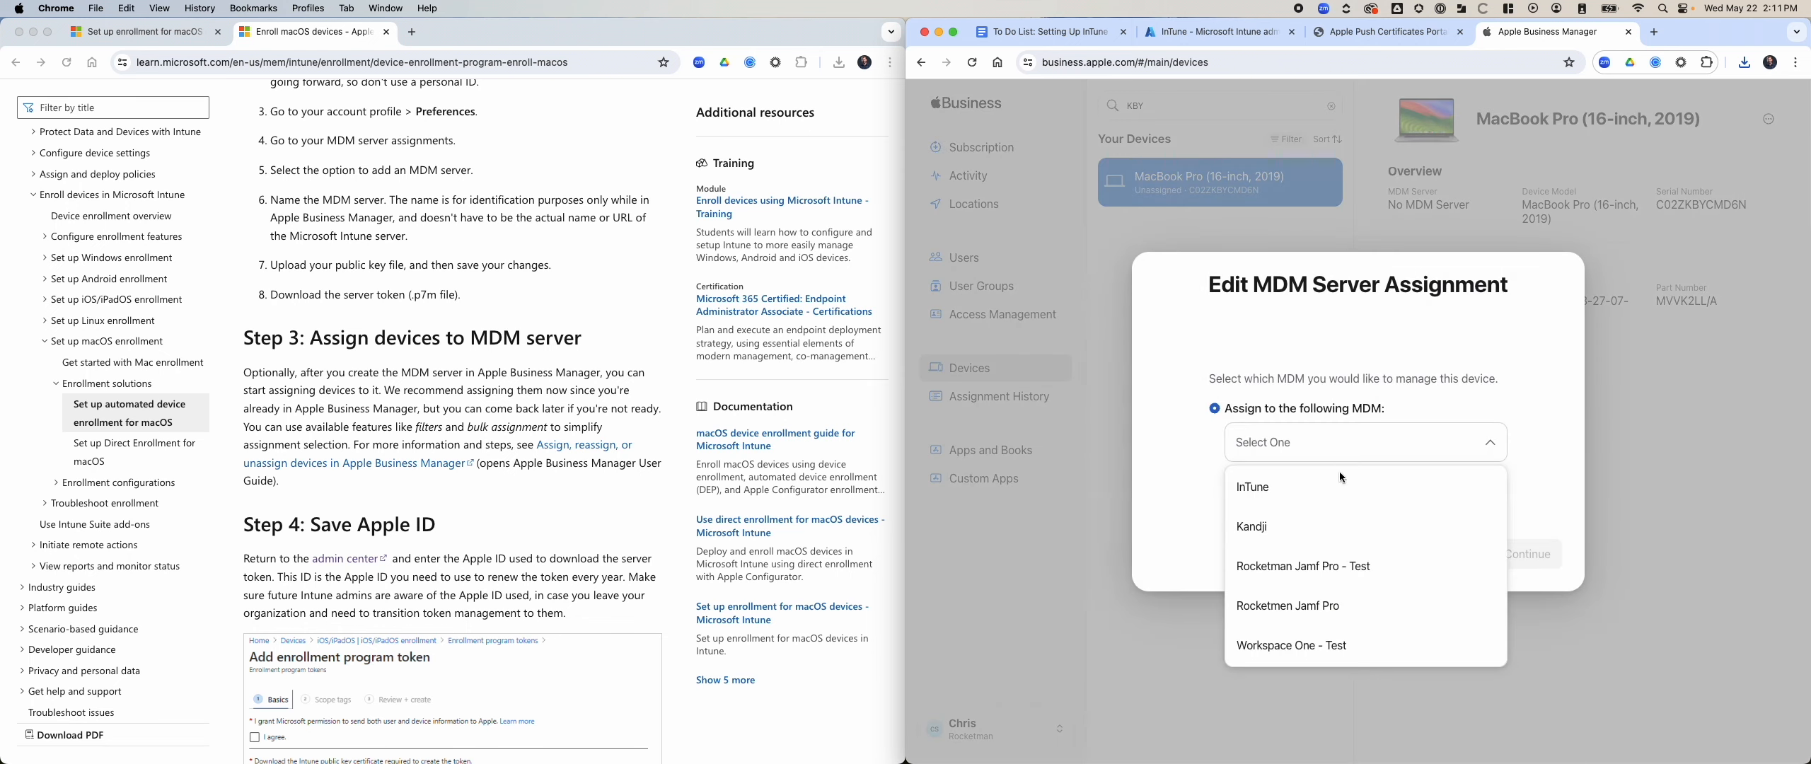
left_click(1310, 504)
left_click(1532, 554)
left_click(1519, 490)
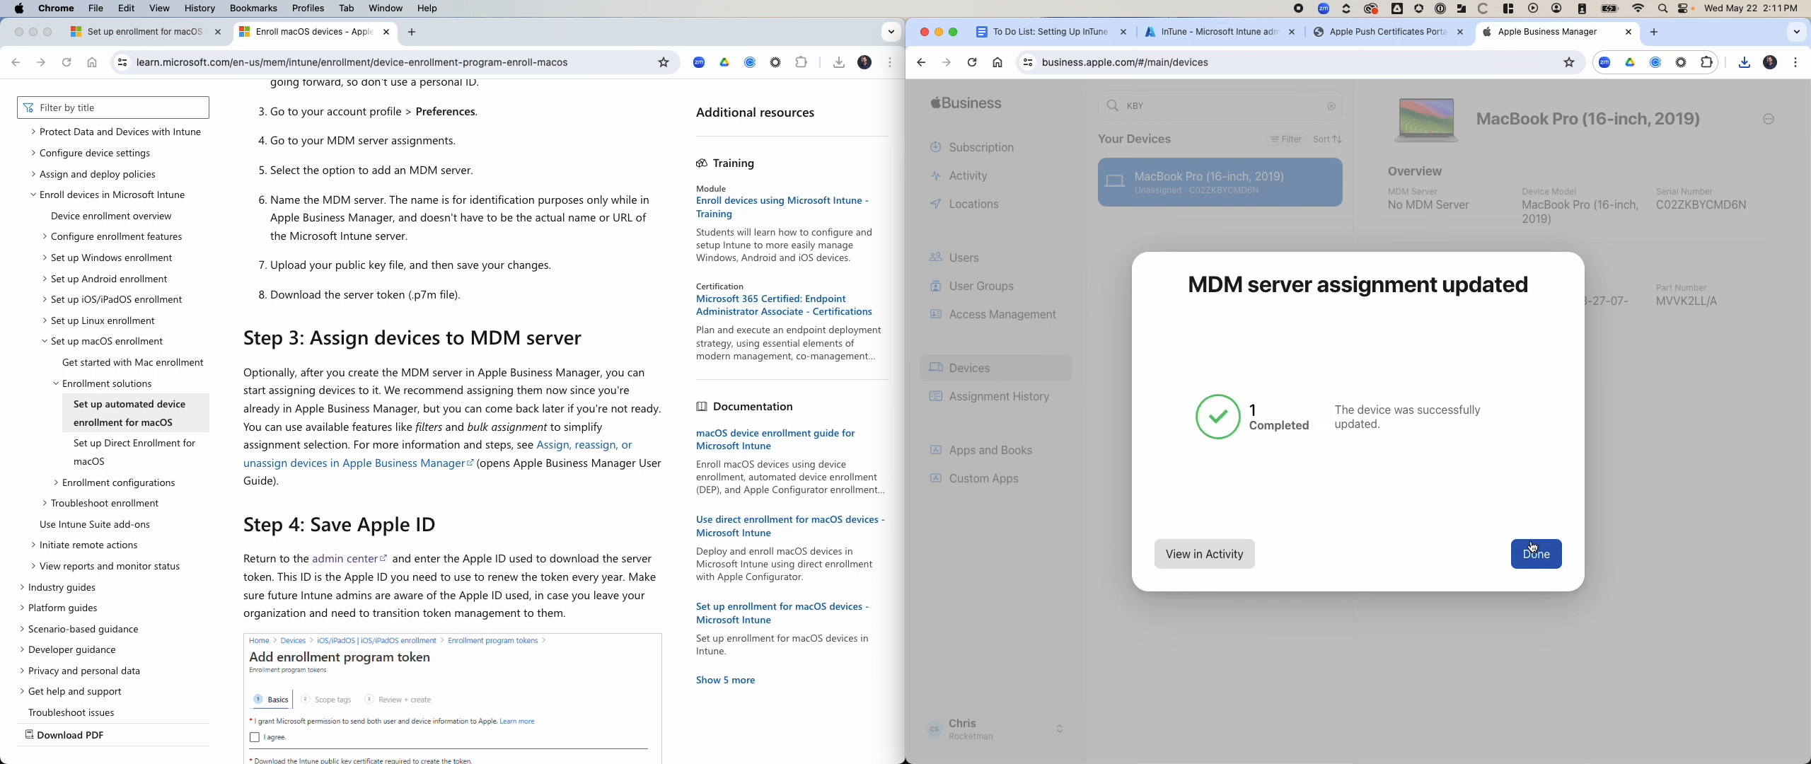
left_click(1534, 552)
left_click(1216, 35)
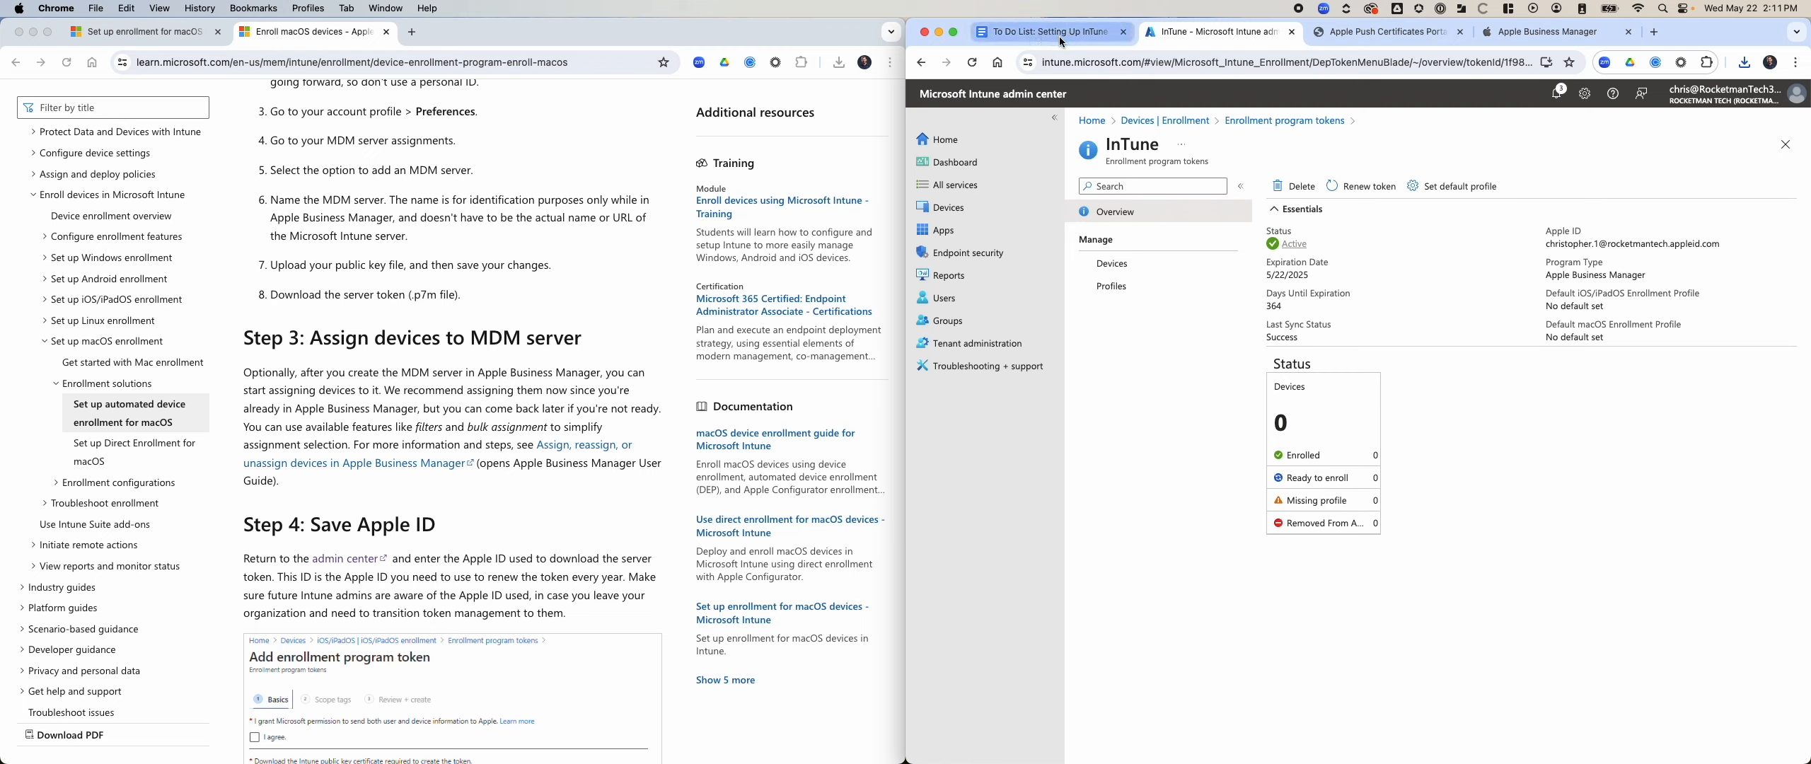
Step: Scroll through the InTune token overview, then return to the Devices | Enrollment Apple options
left_click(1549, 32)
left_click(1211, 39)
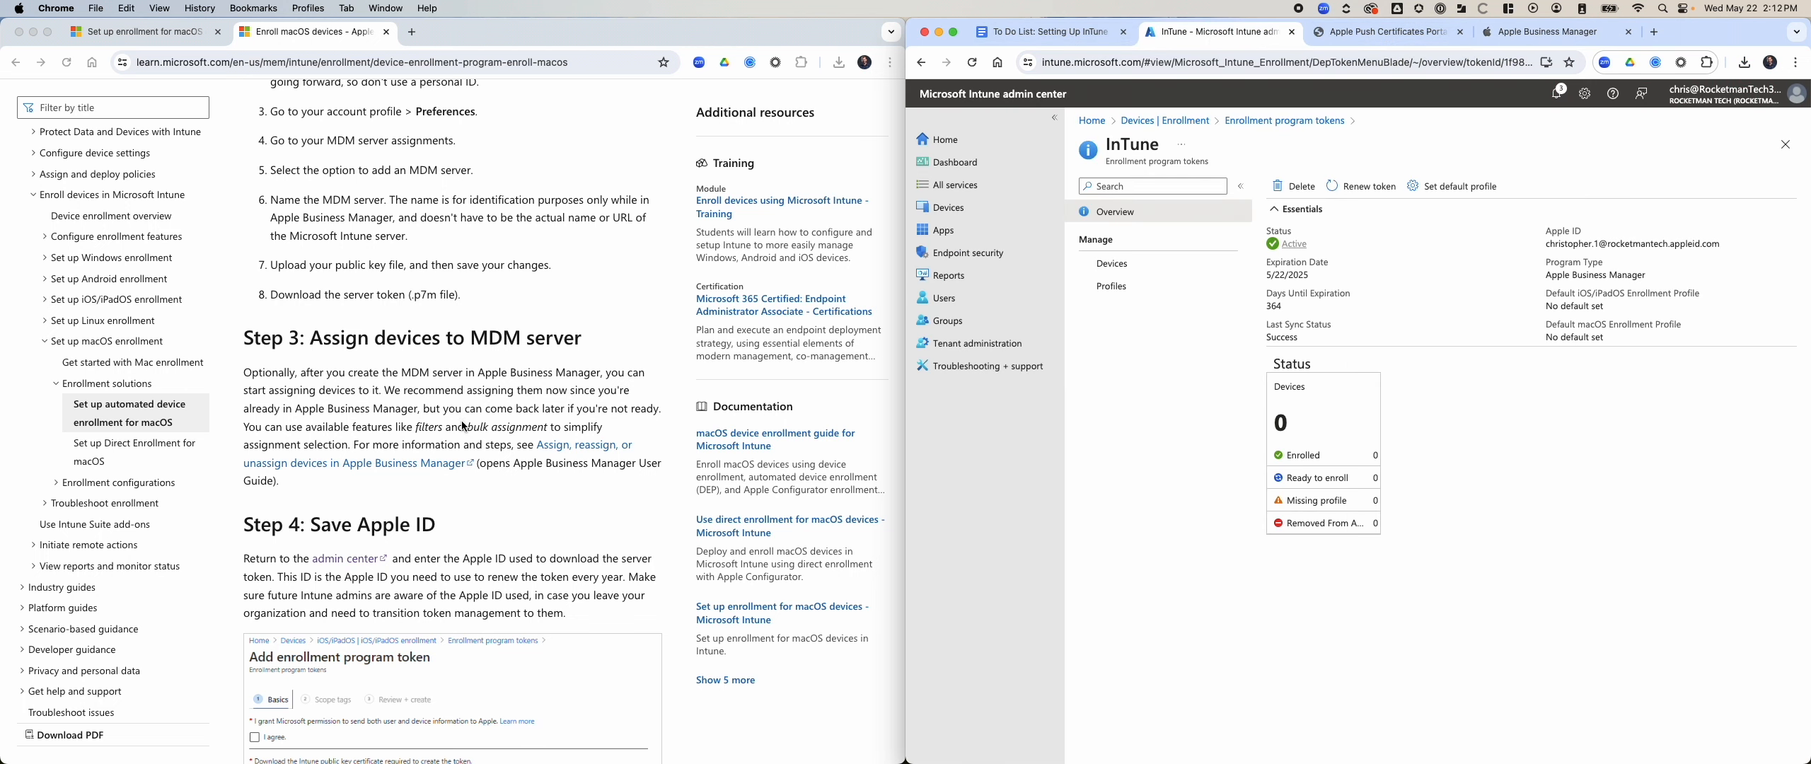
scroll(463, 426, "down", 3)
scroll(459, 405, "down", 10)
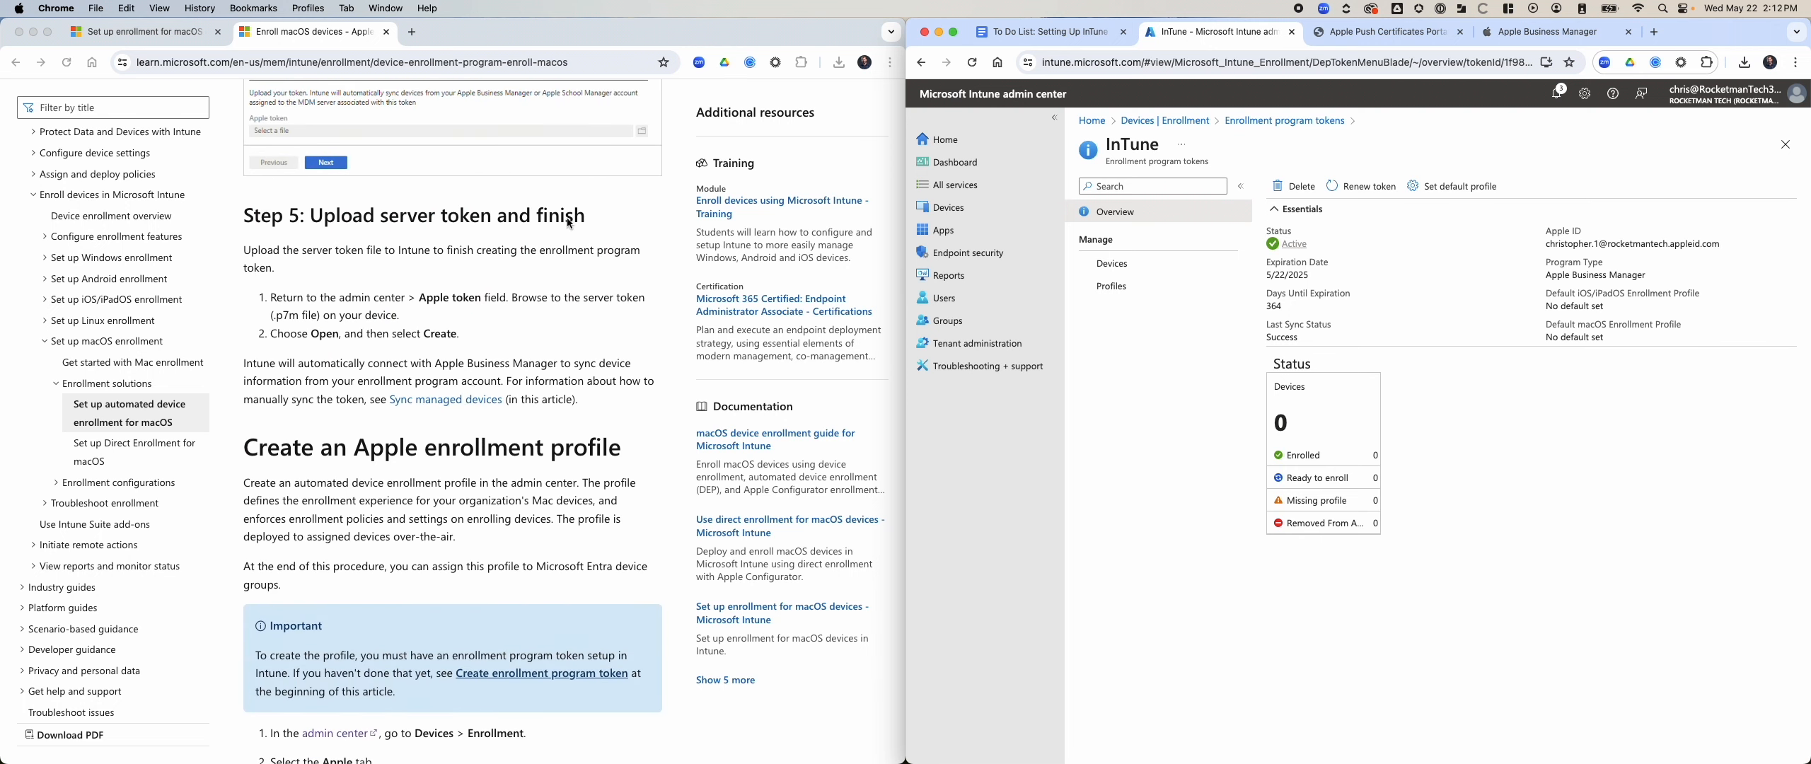
scroll(532, 365, "down", 5)
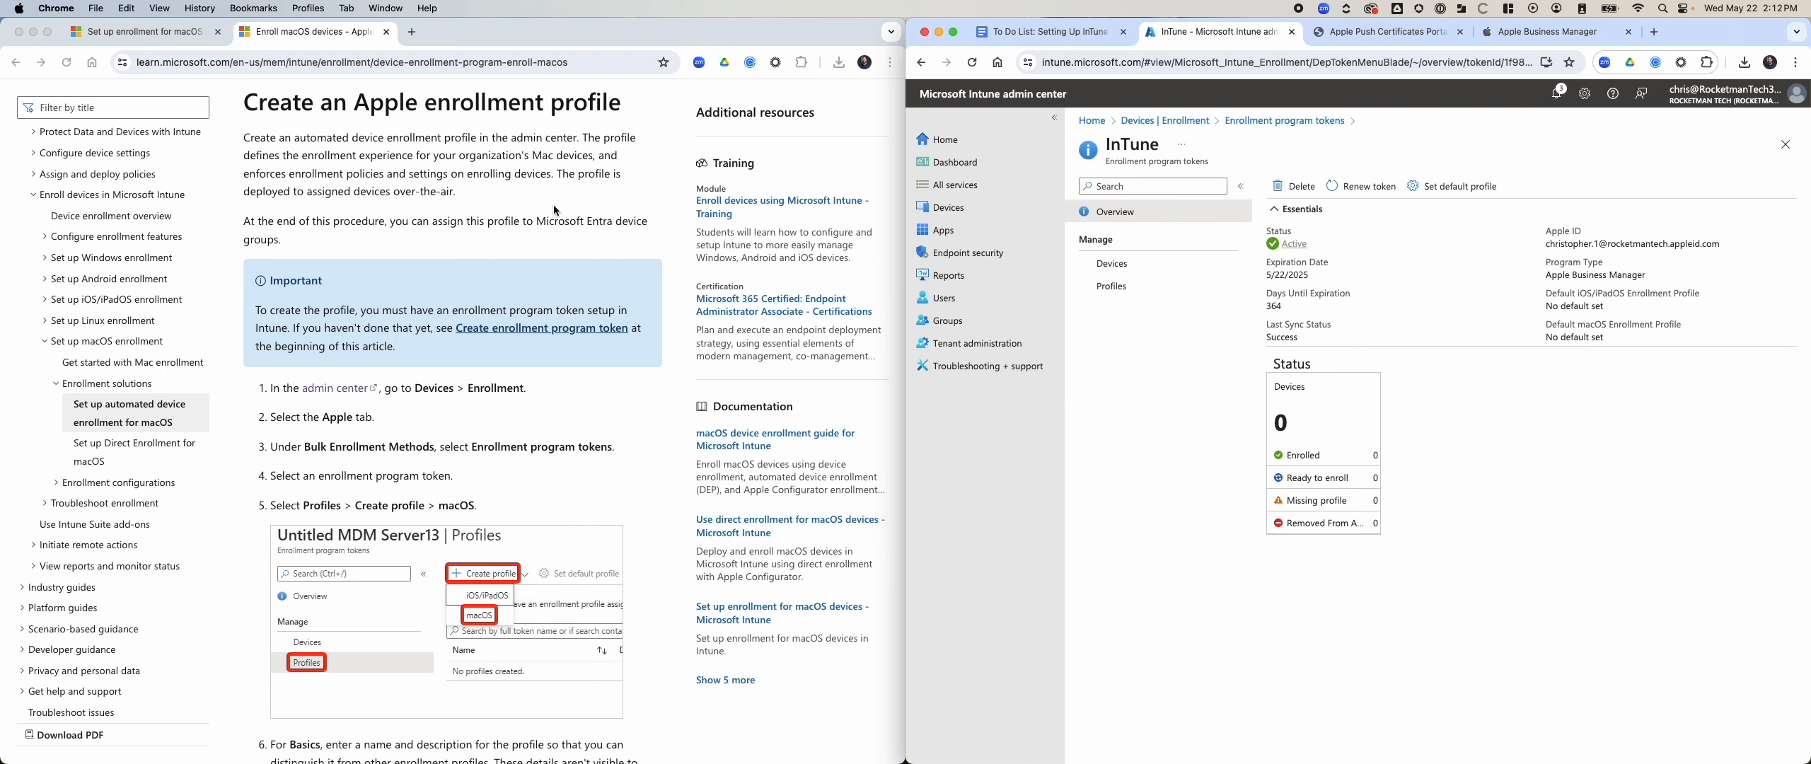
scroll(561, 450, "up", 1)
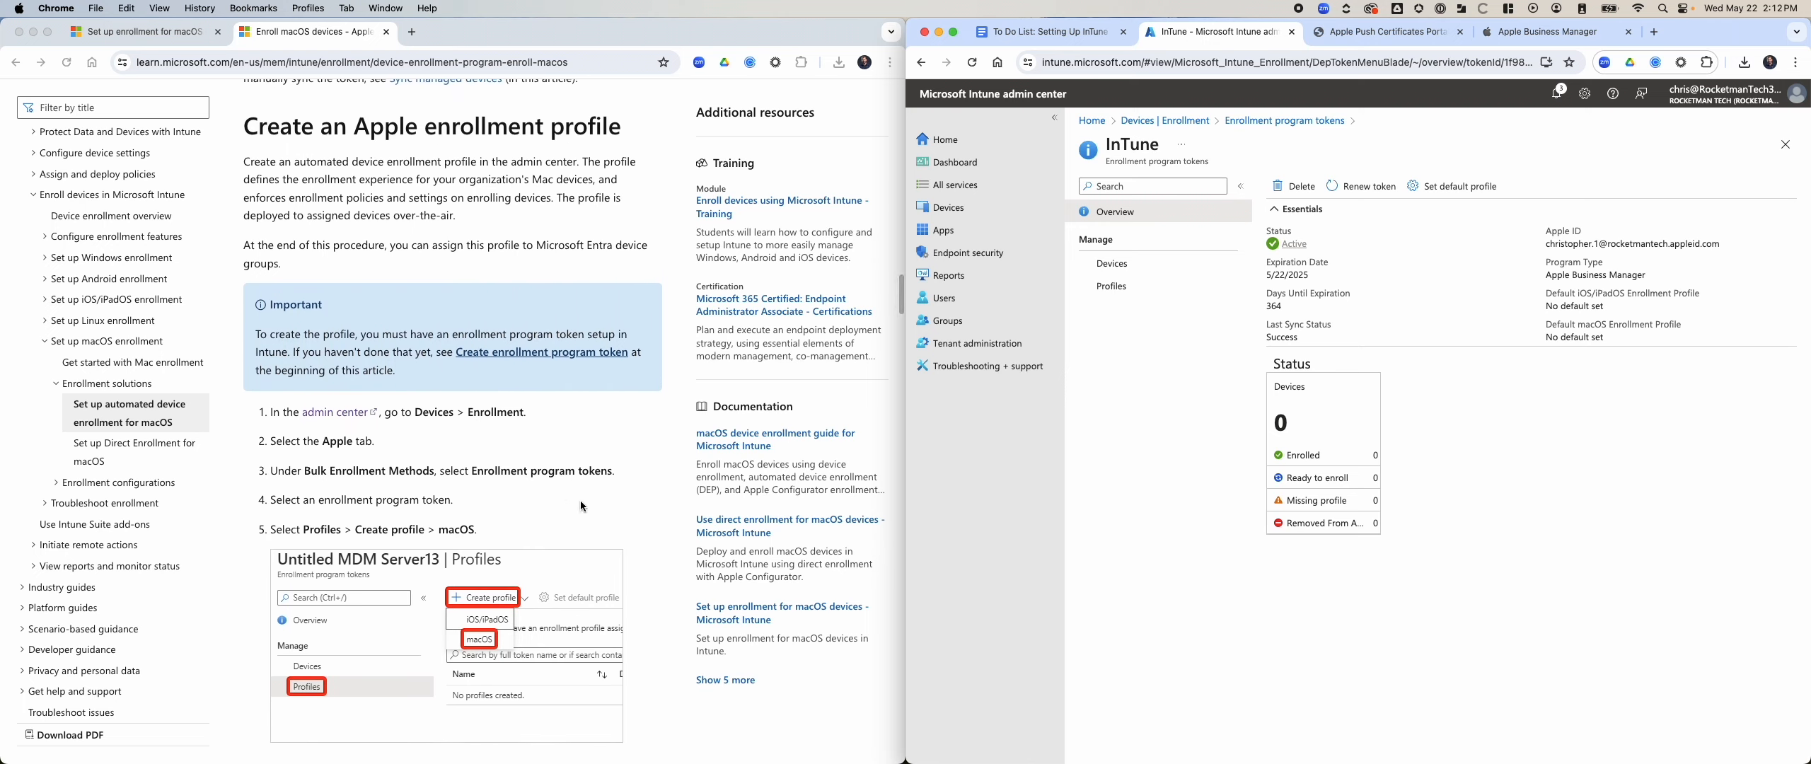
scroll(580, 506, "down", 5)
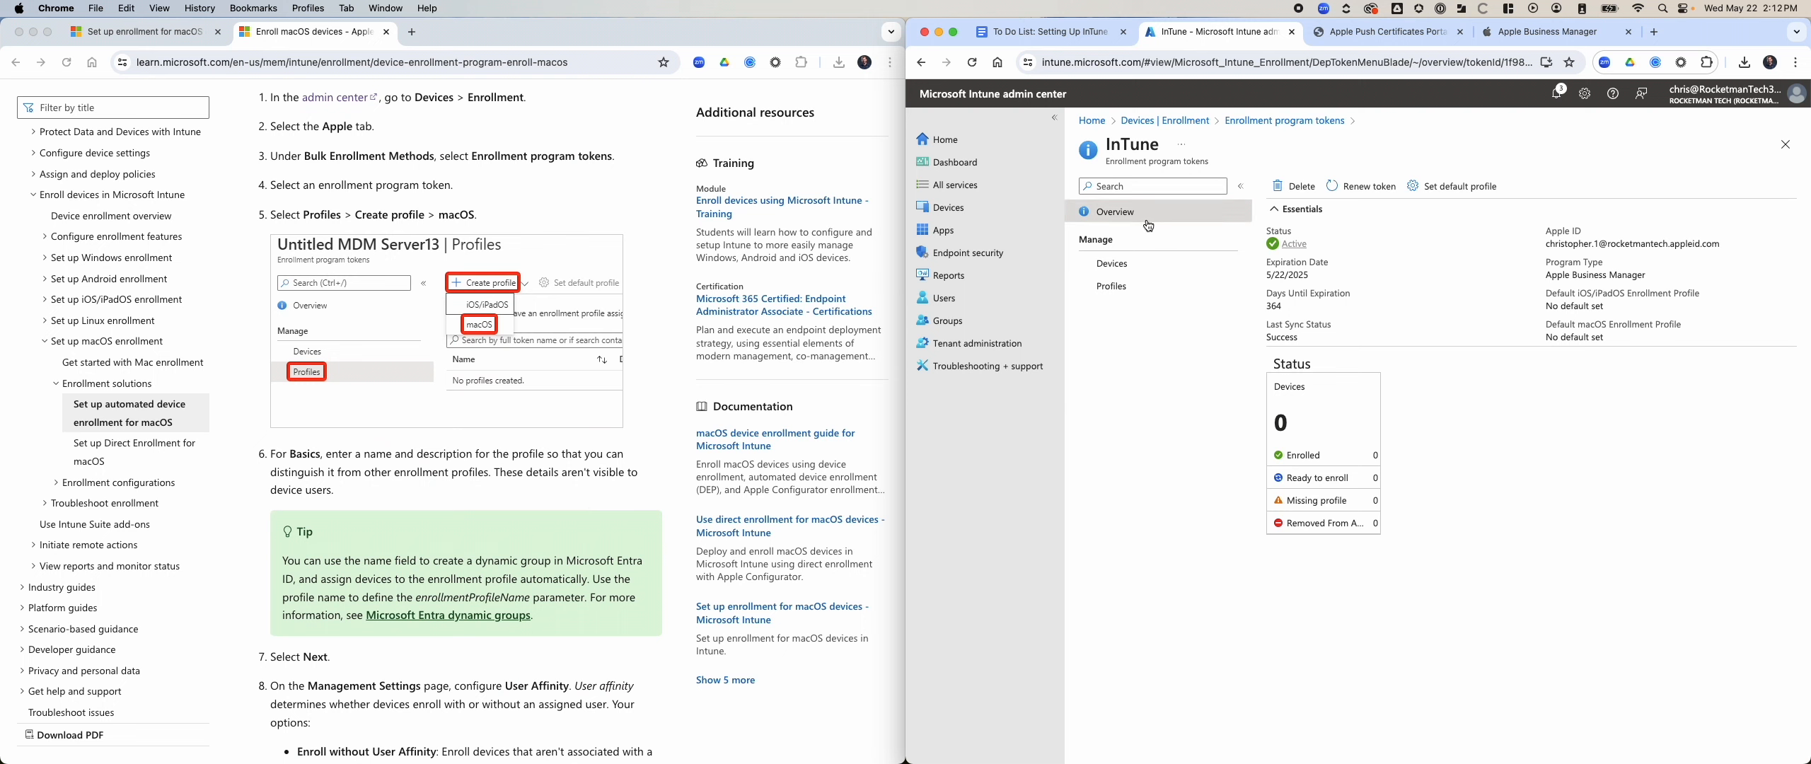
left_click(1196, 120)
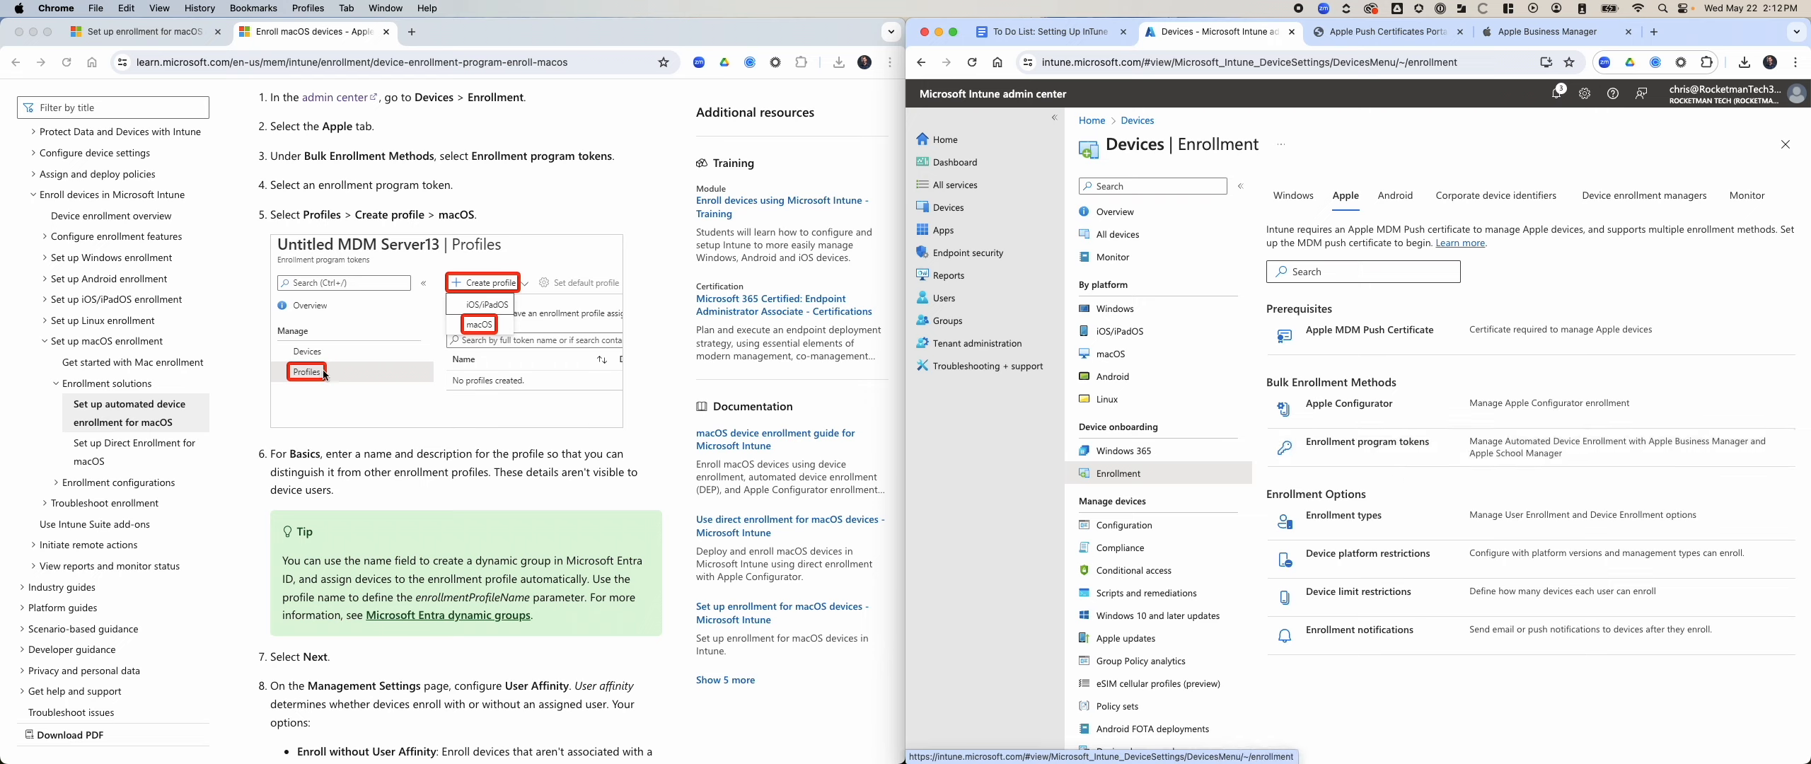
left_click(1386, 445)
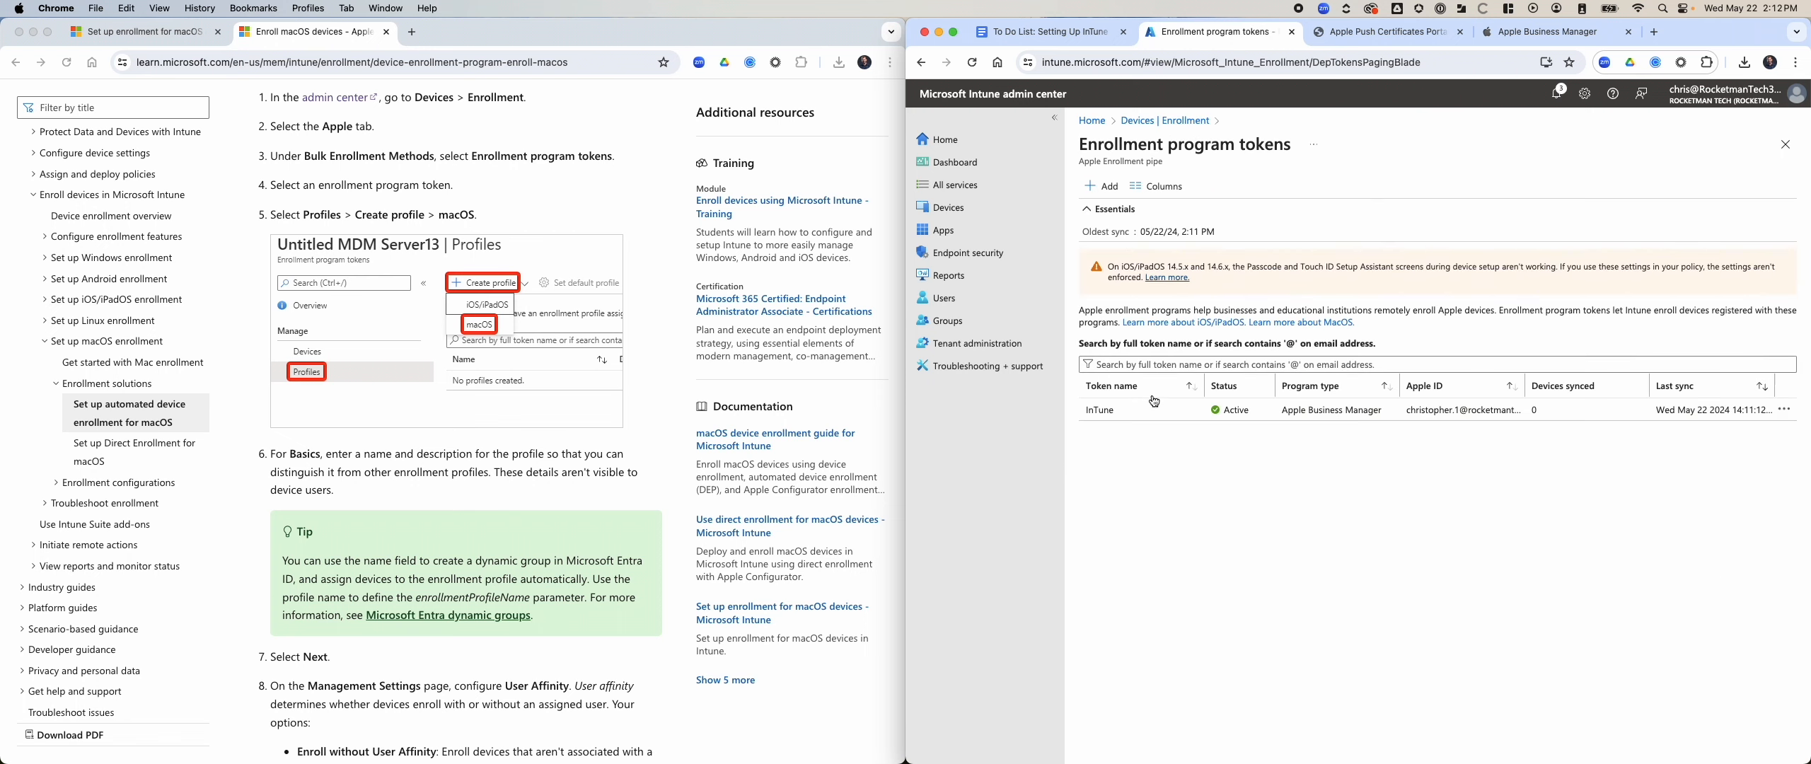
left_click(1103, 190)
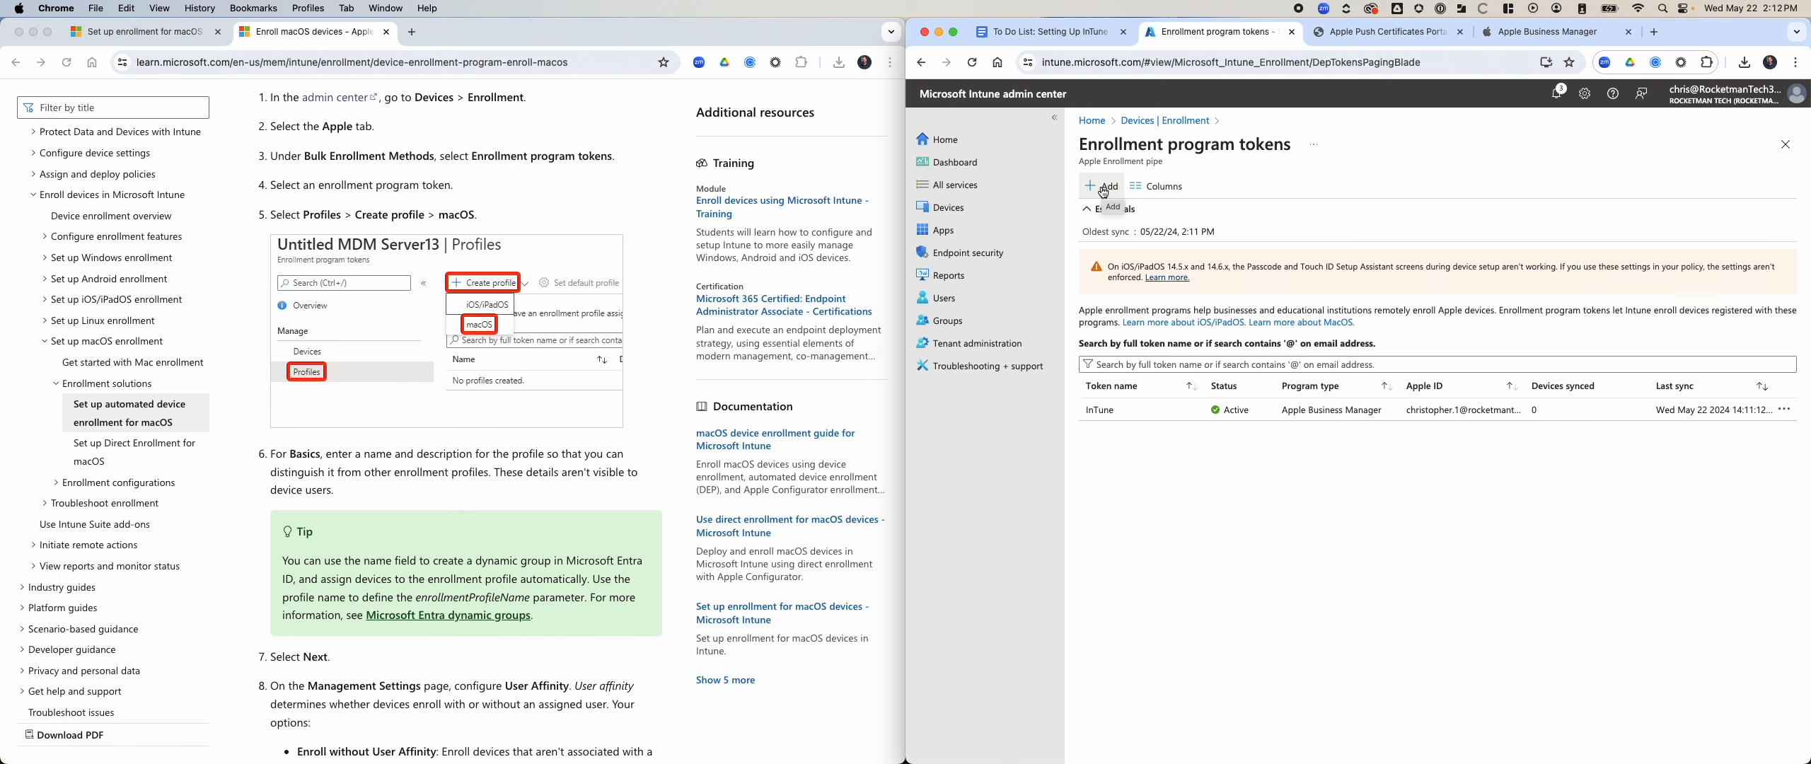
left_click(1264, 121)
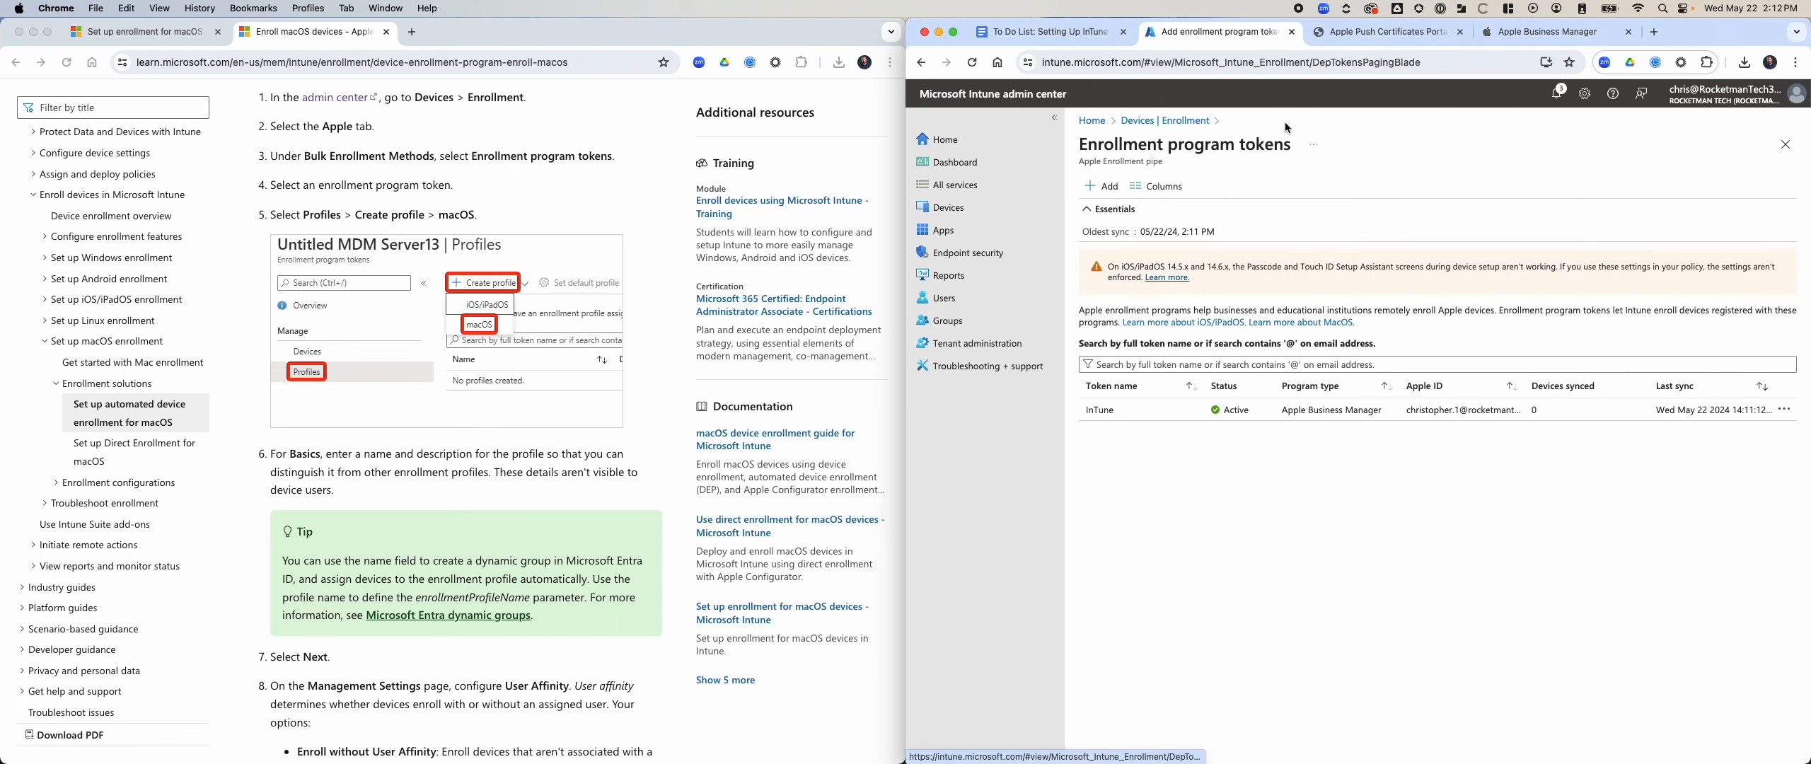
scroll(286, 678, "down", 2)
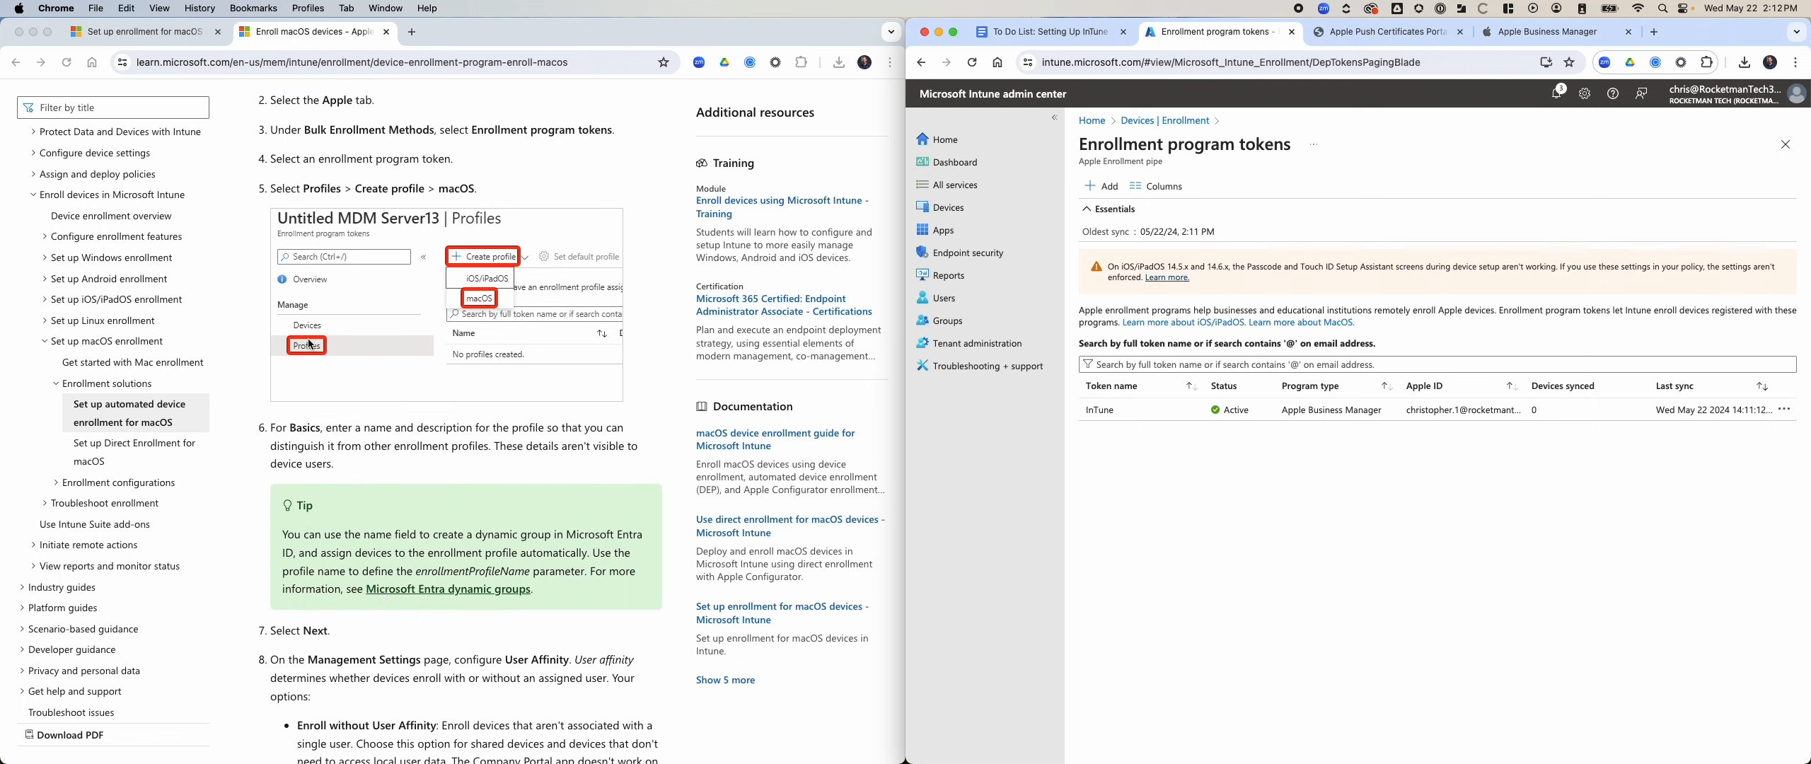
left_click(1147, 122)
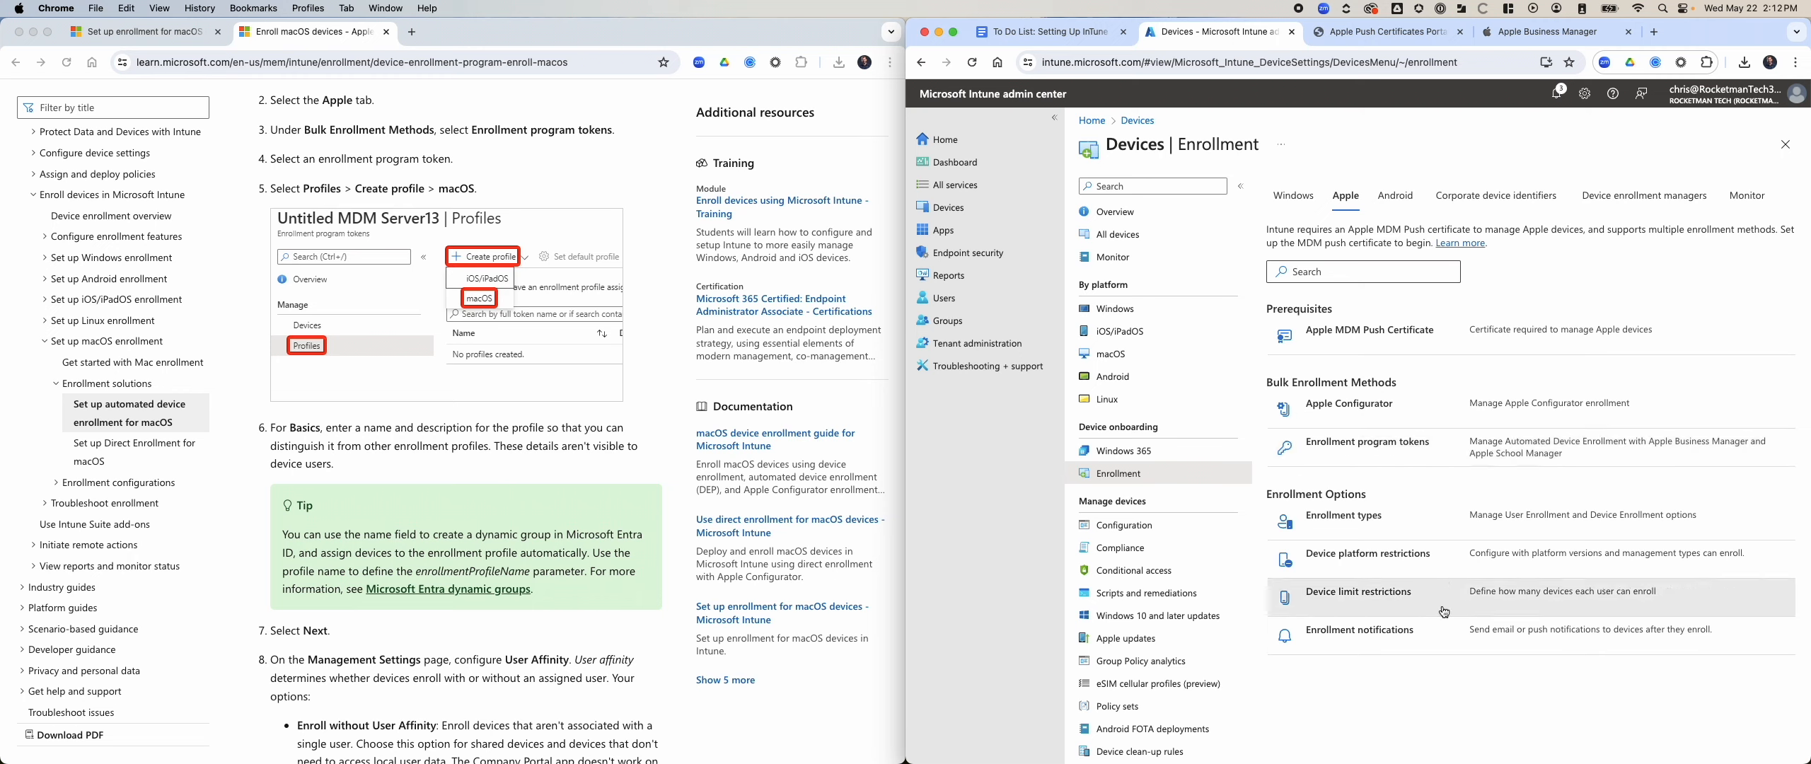
Step: Browse the enrollment type profiles and check which profile types can be created
left_click(1343, 516)
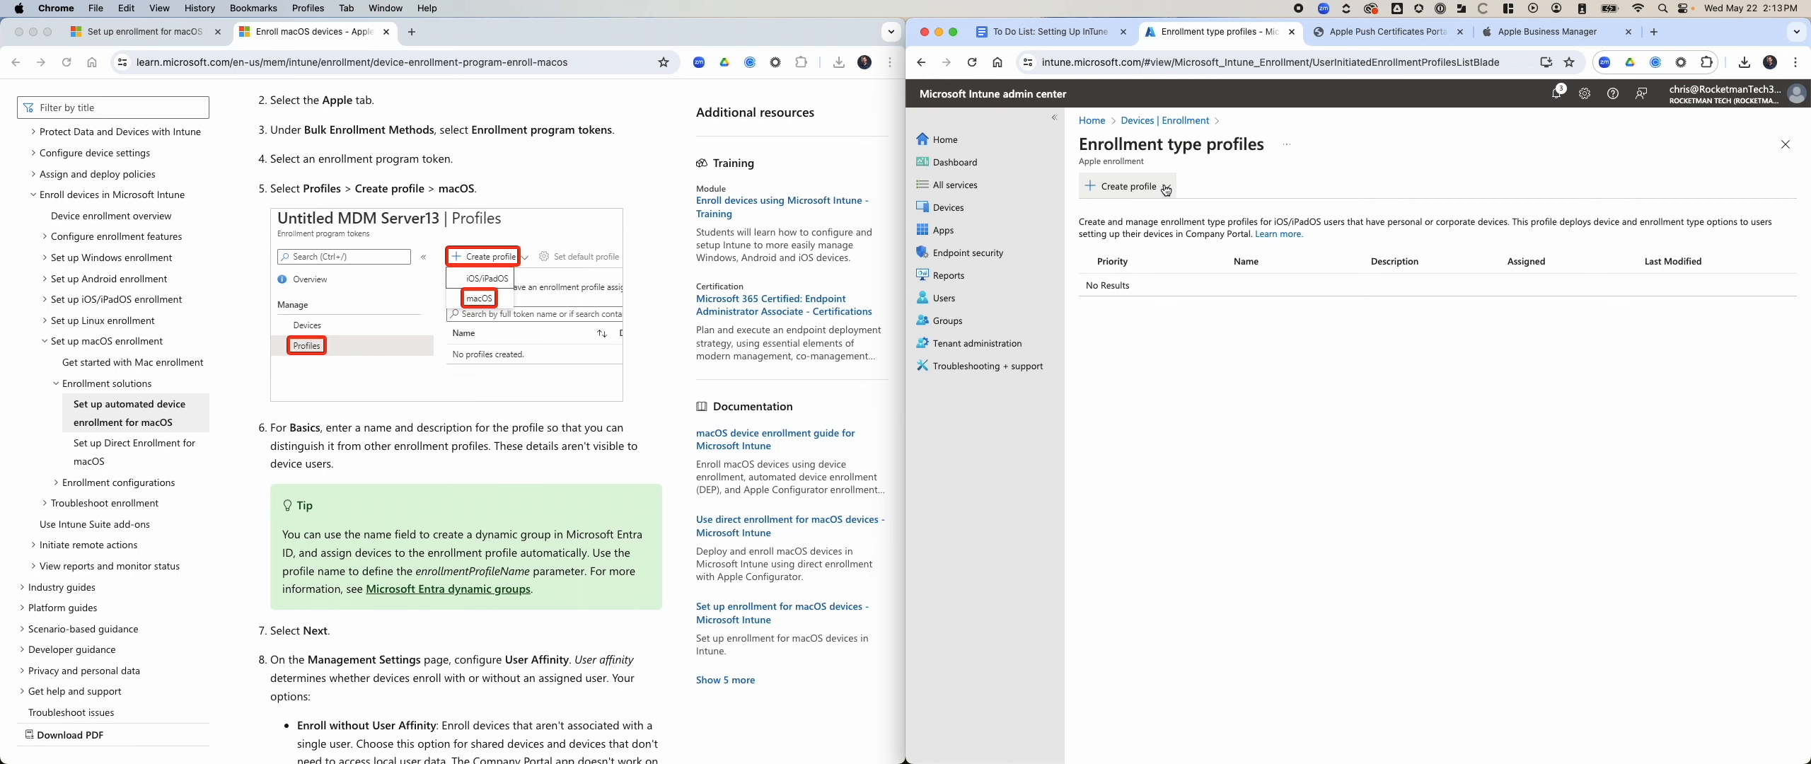
left_click(1127, 190)
left_click(1167, 120)
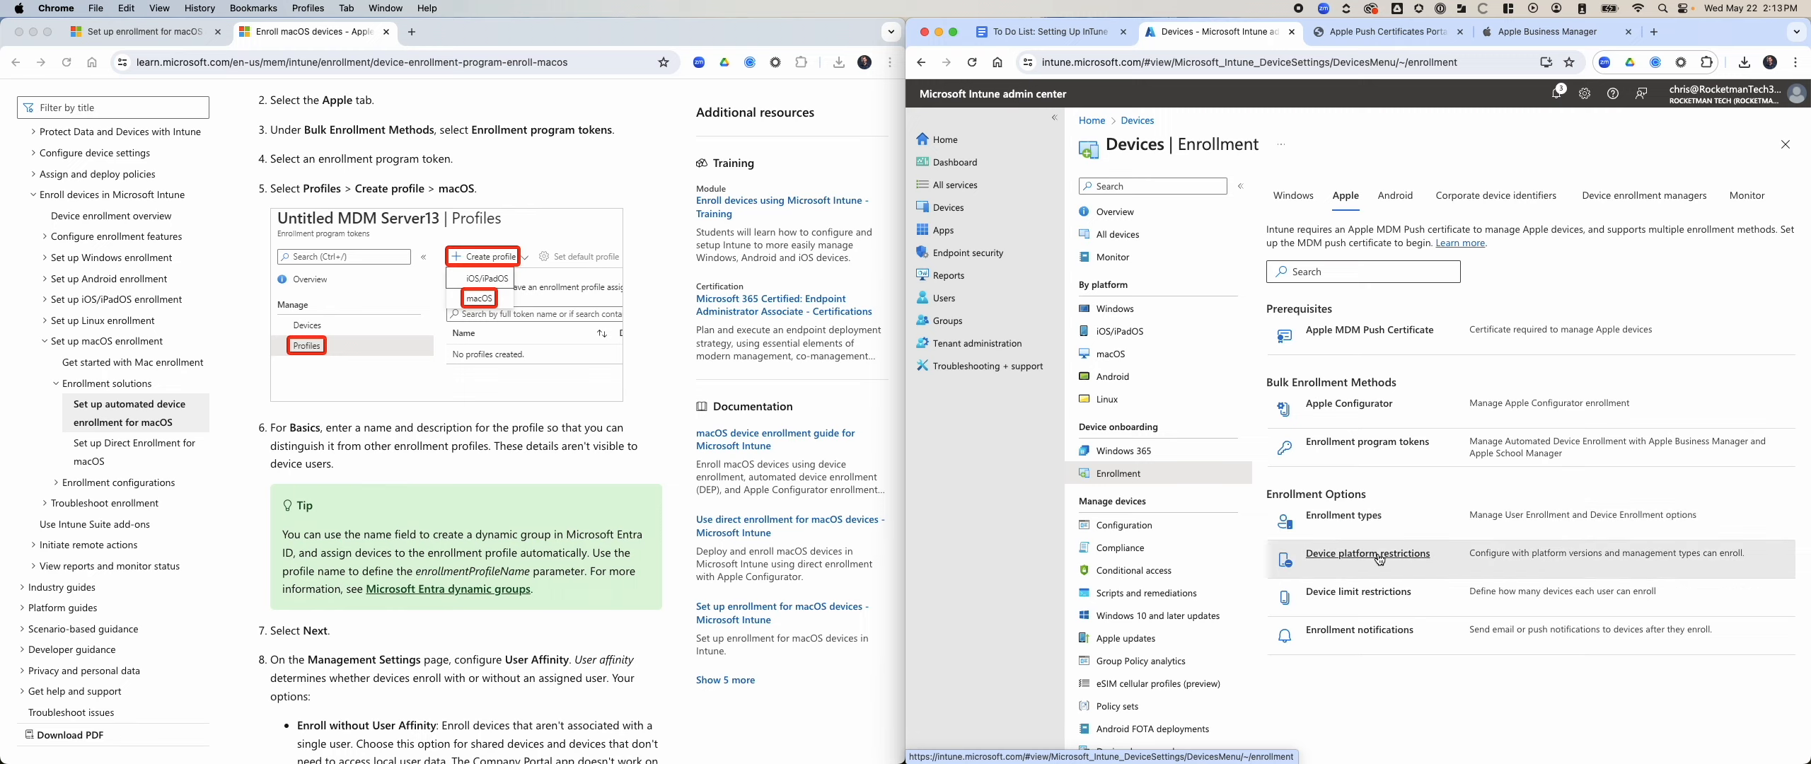
left_click(1344, 516)
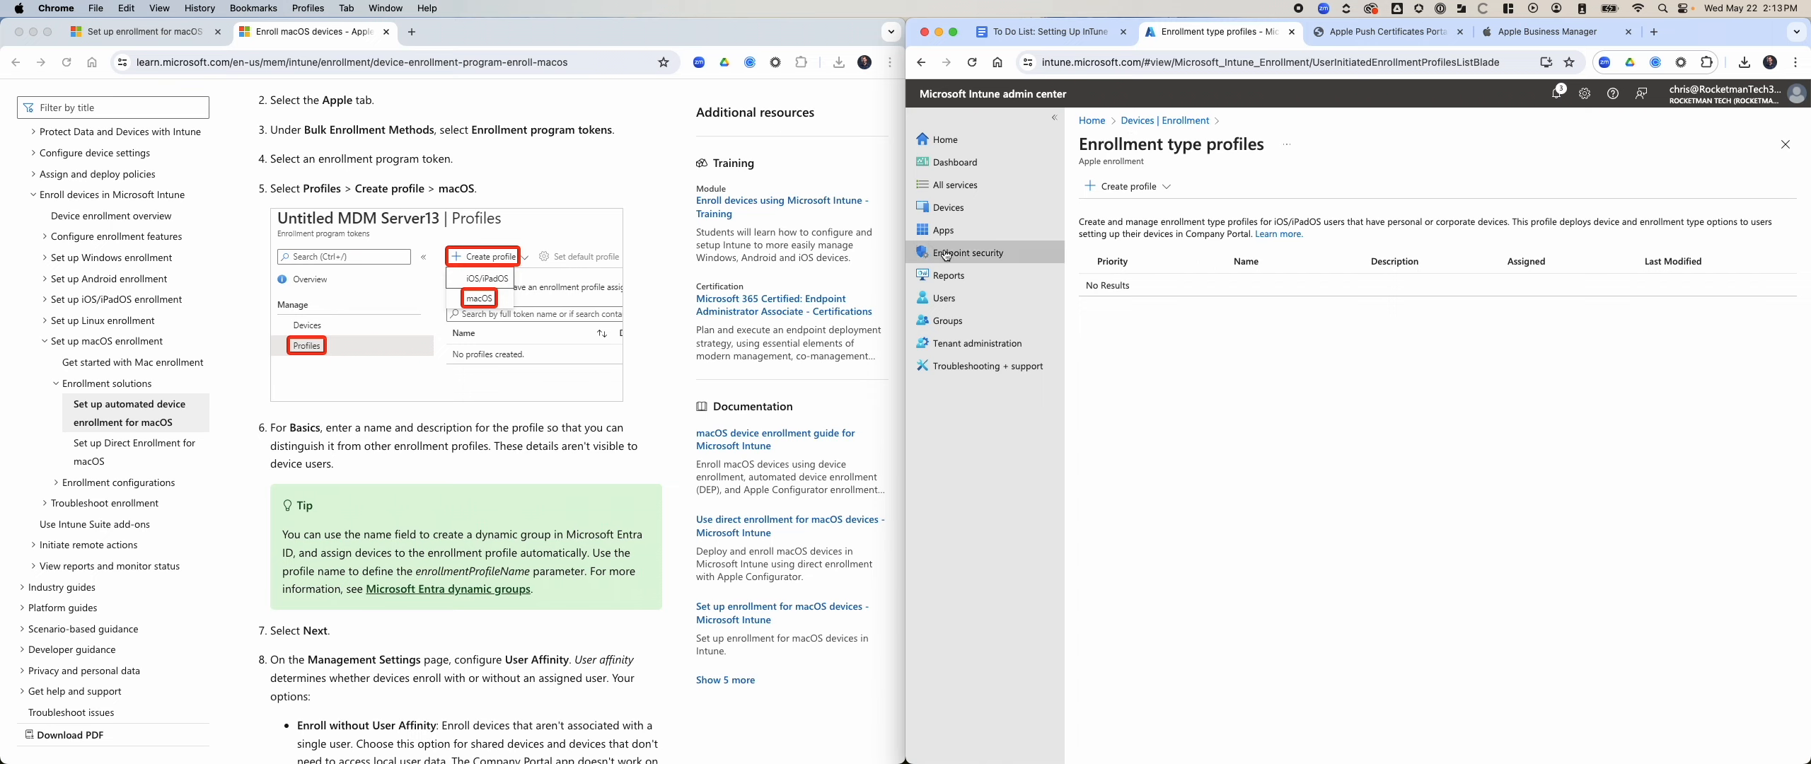
Step: Open Devices | Overview and scroll through the per-platform device counts
left_click(965, 211)
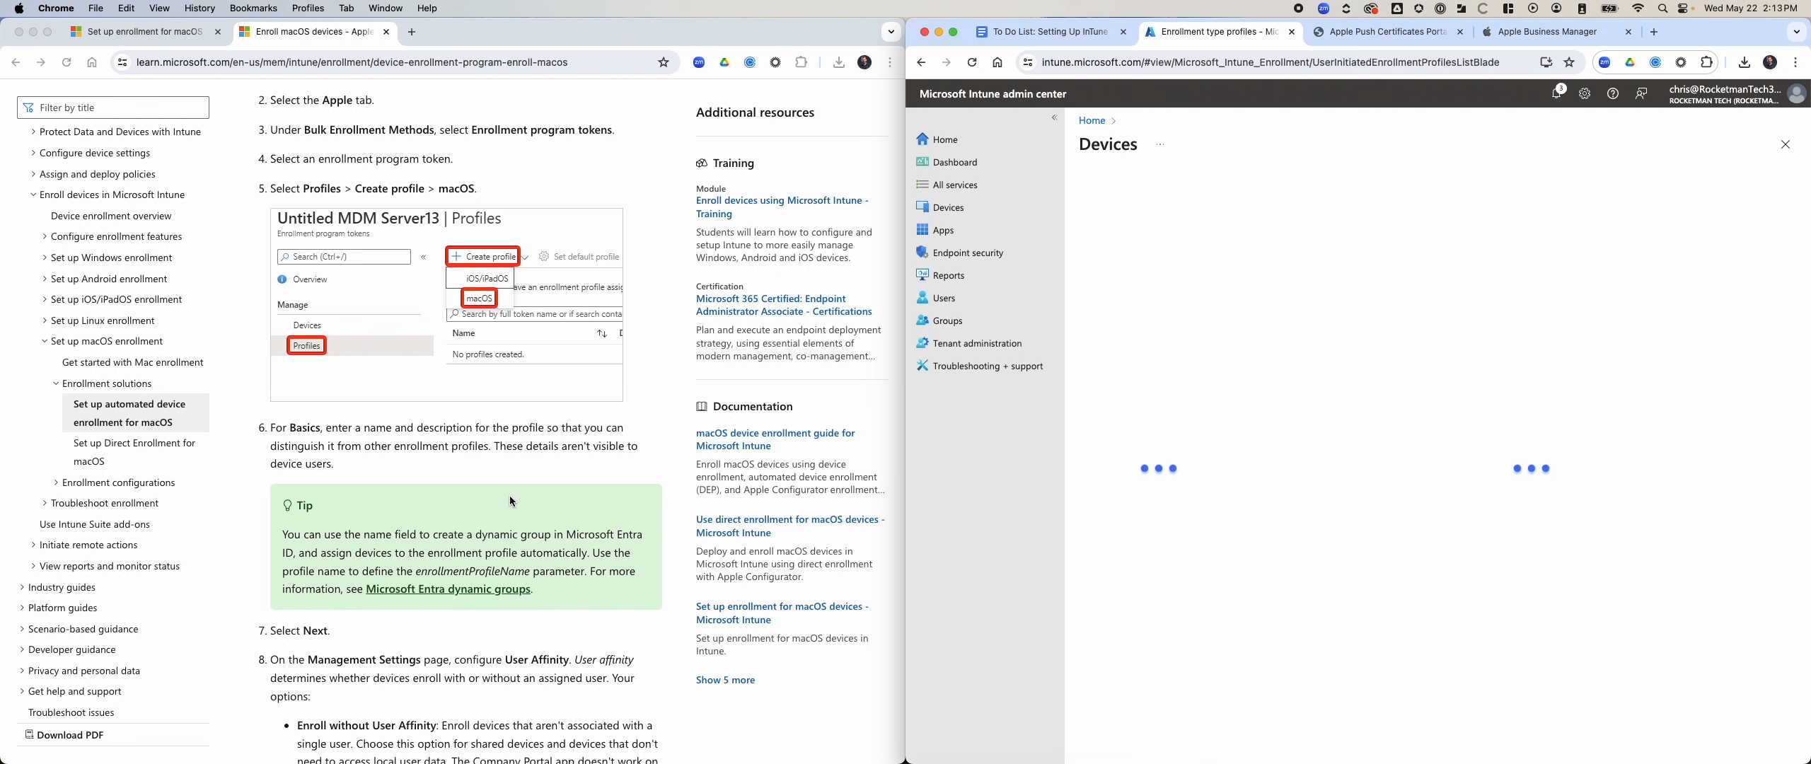
scroll(510, 495, "down", 5)
scroll(514, 501, "down", 2)
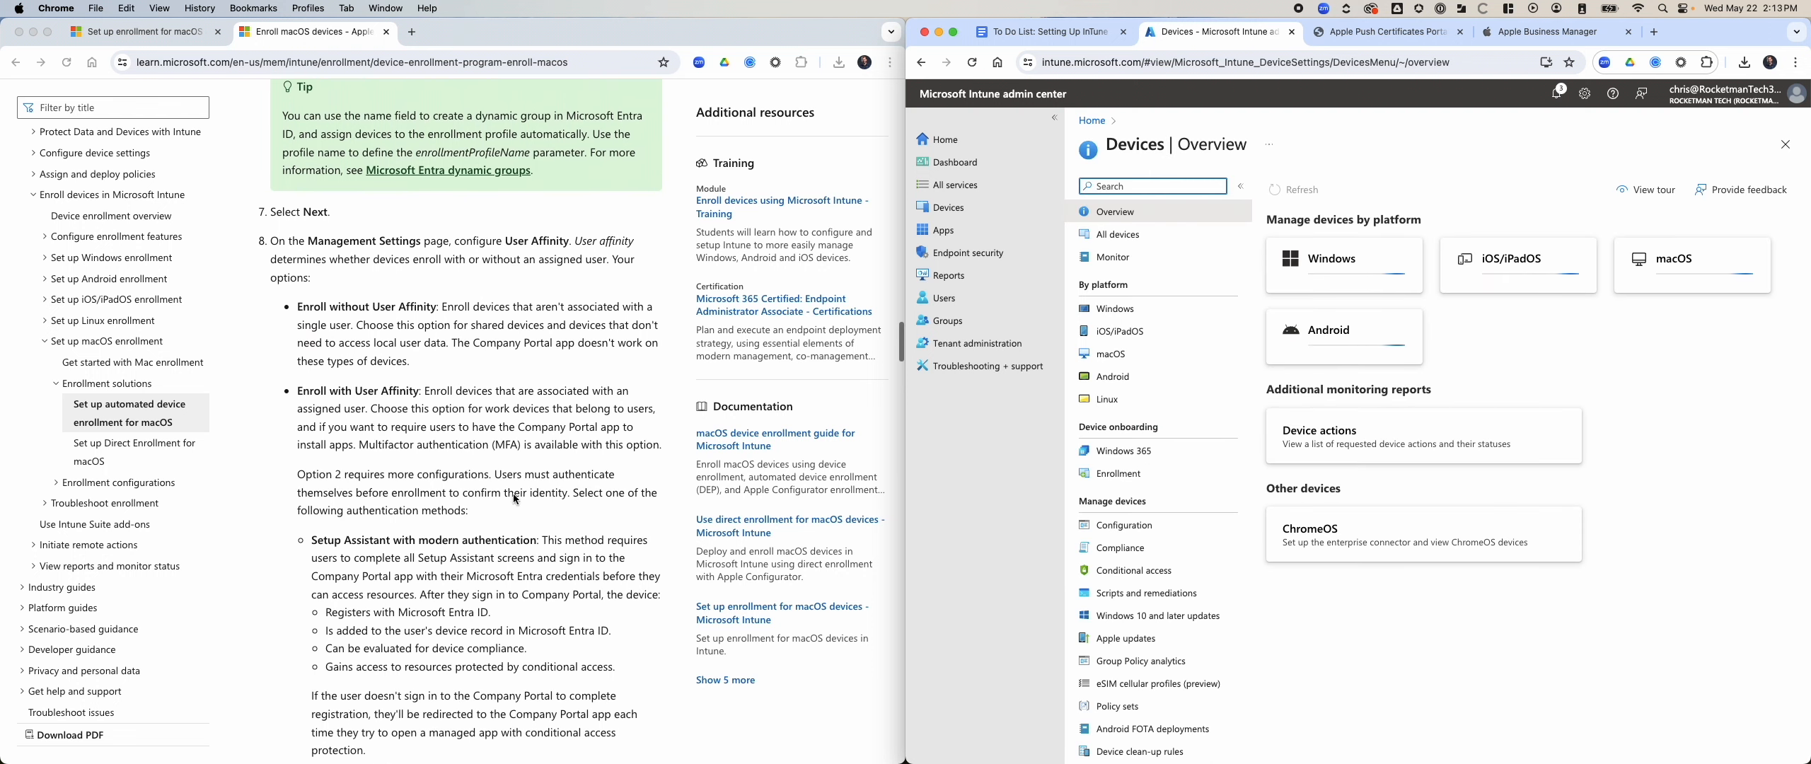
scroll(515, 497, "down", 3)
scroll(515, 495, "down", 9)
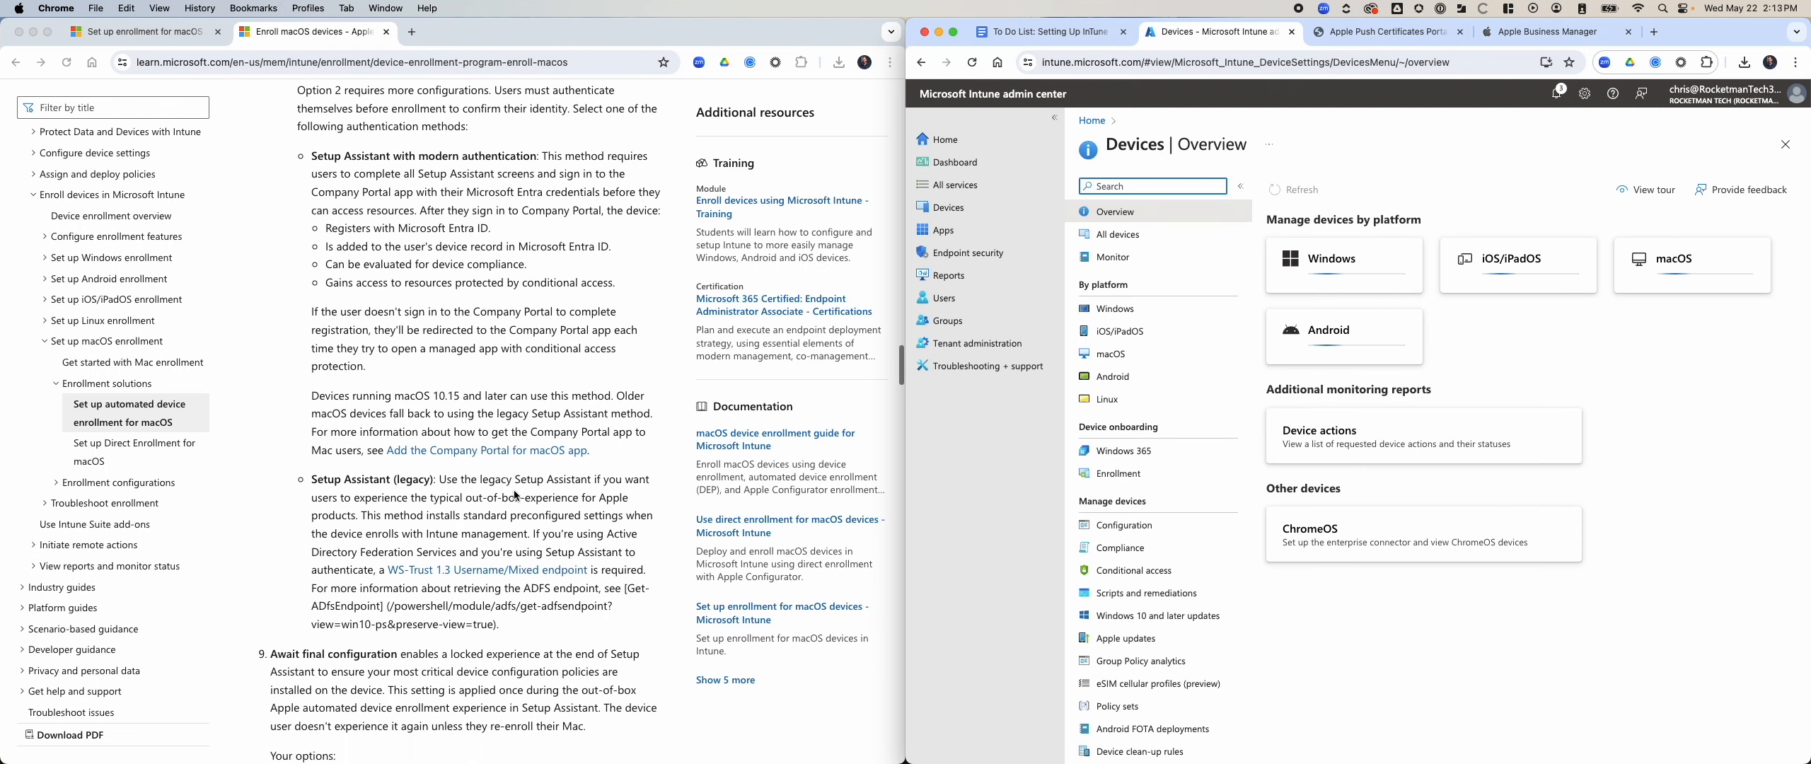
scroll(515, 495, "down", 9)
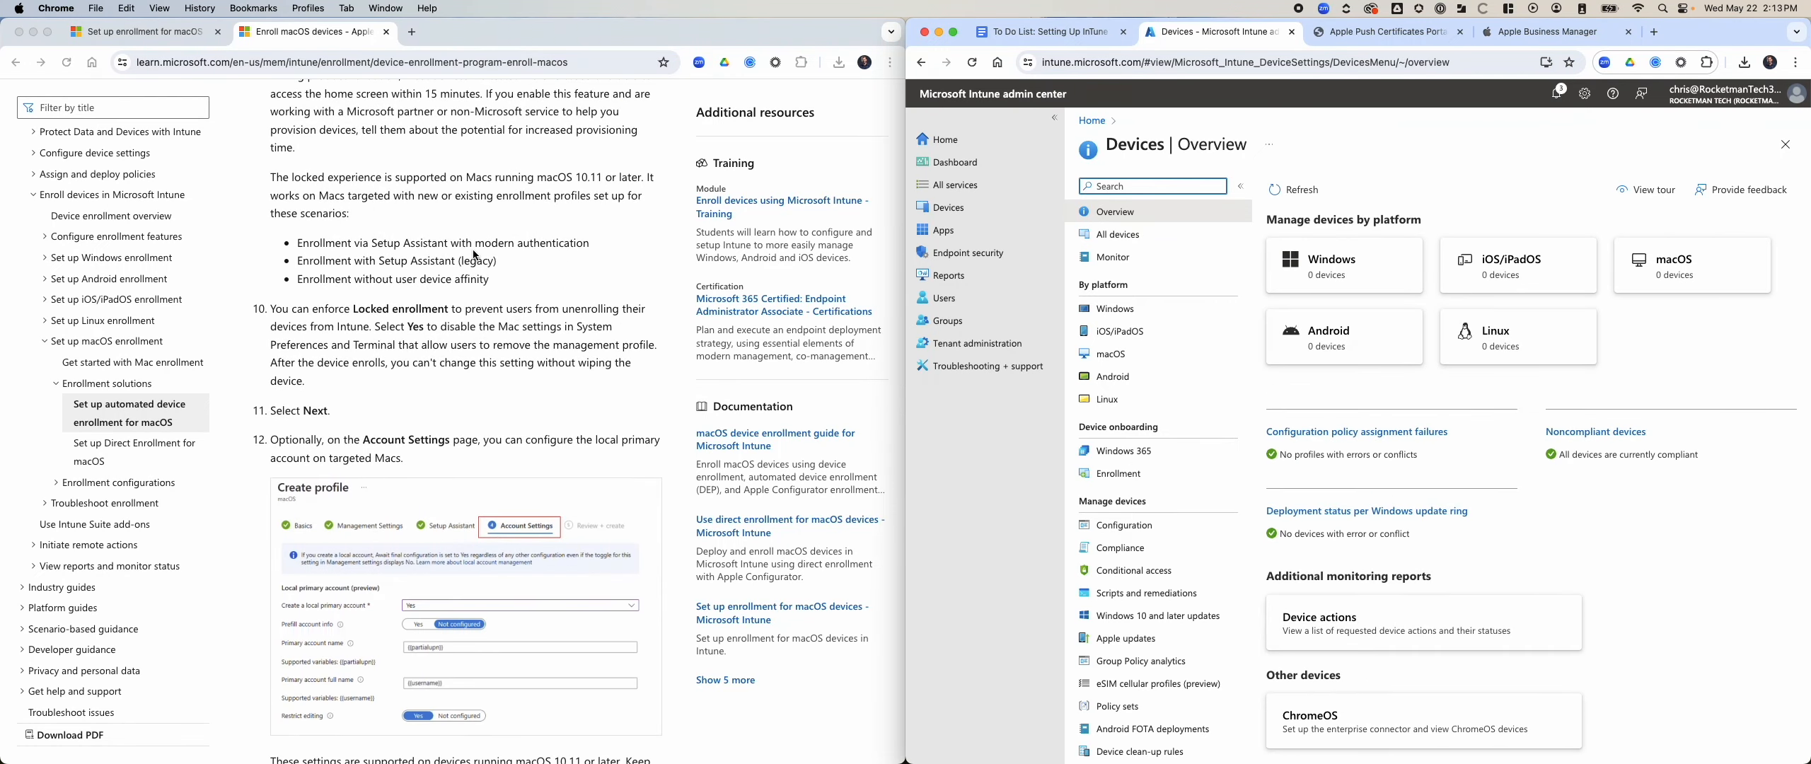
Step: Dismiss the Android administrator notice, go to macOS devices, and open macOS enrollment
scroll(481, 304, "down", 3)
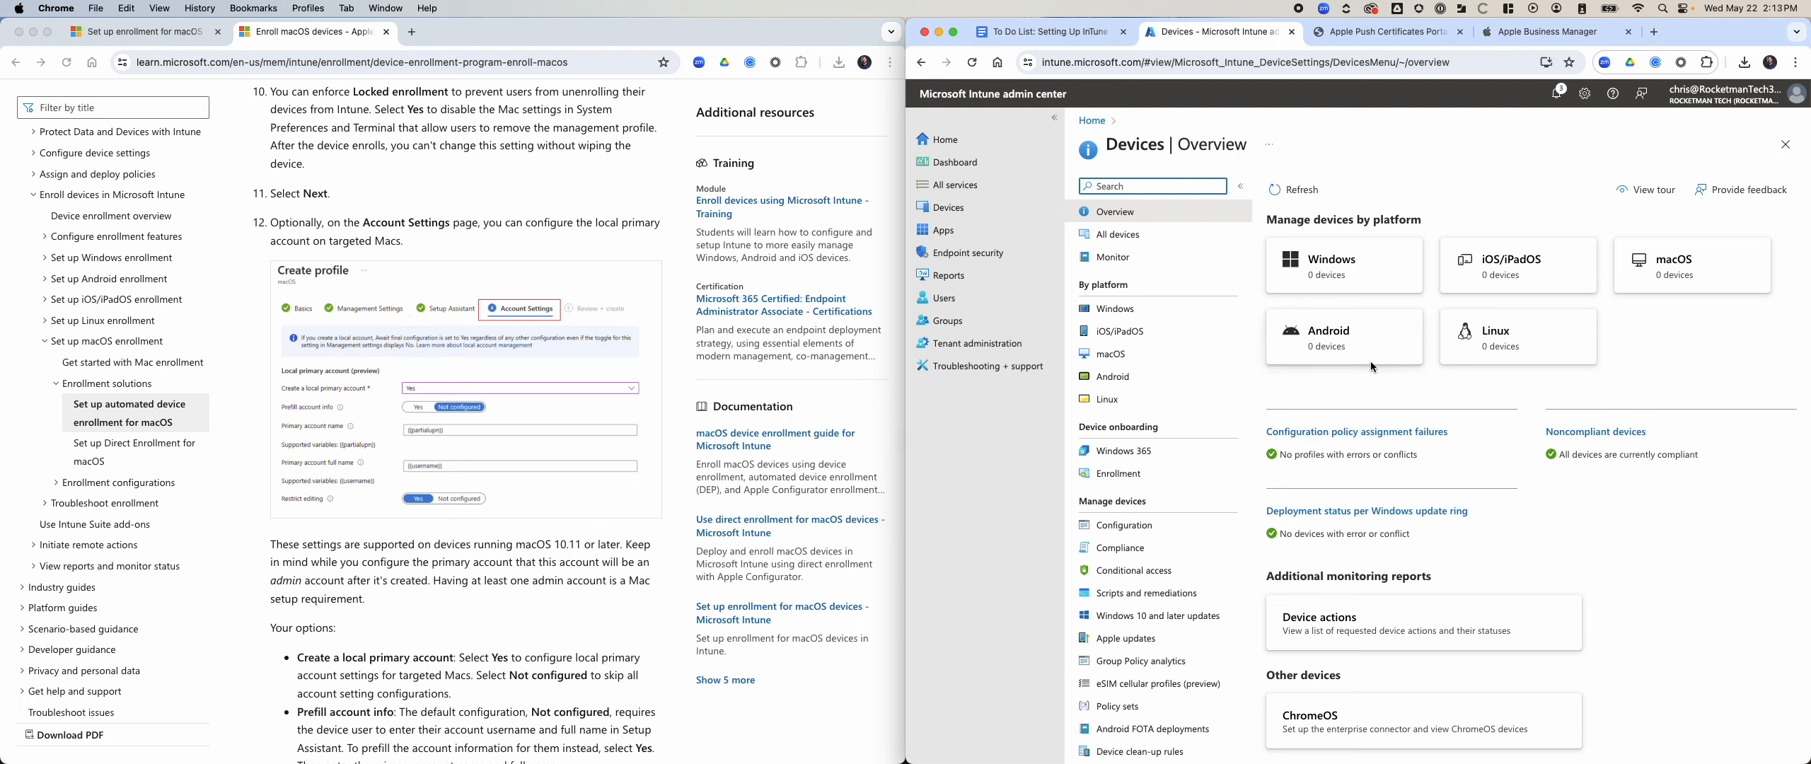
left_click(1687, 262)
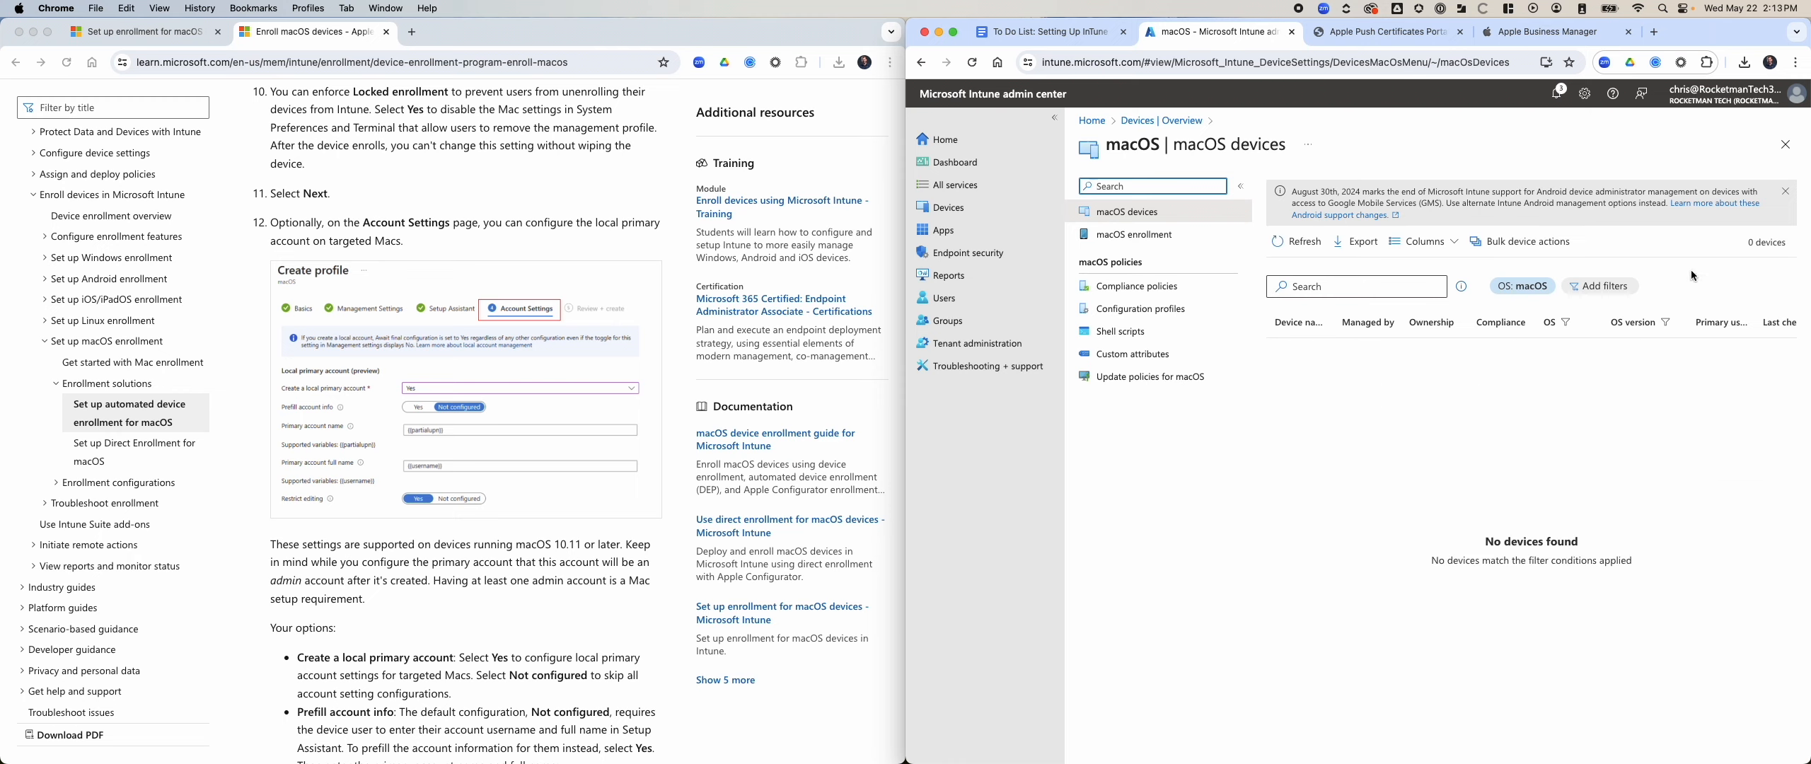
left_click(1786, 191)
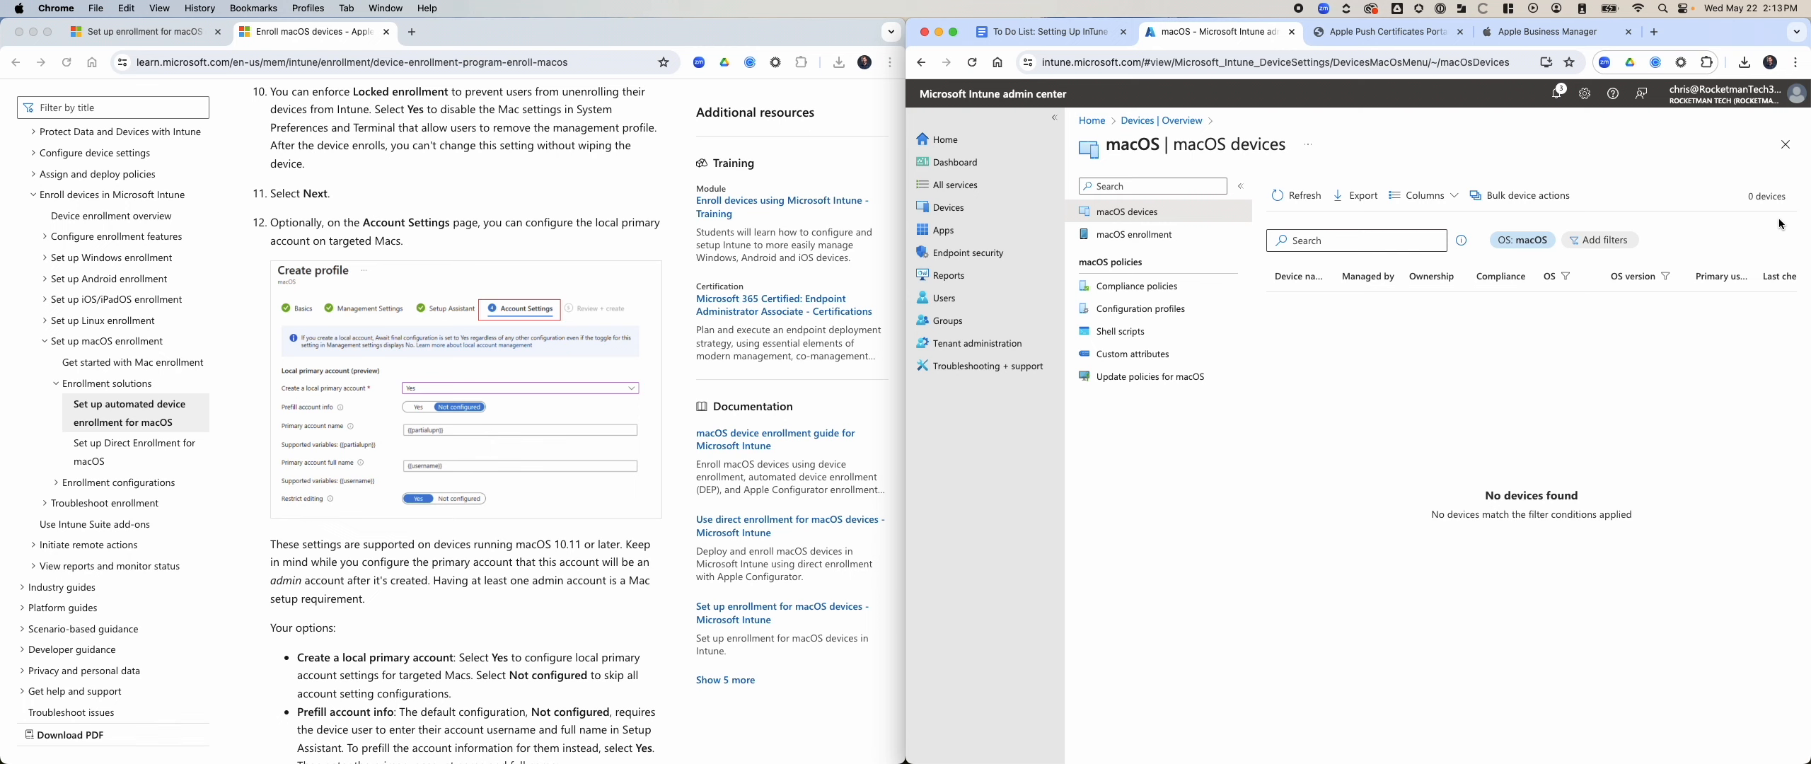
left_click(1786, 144)
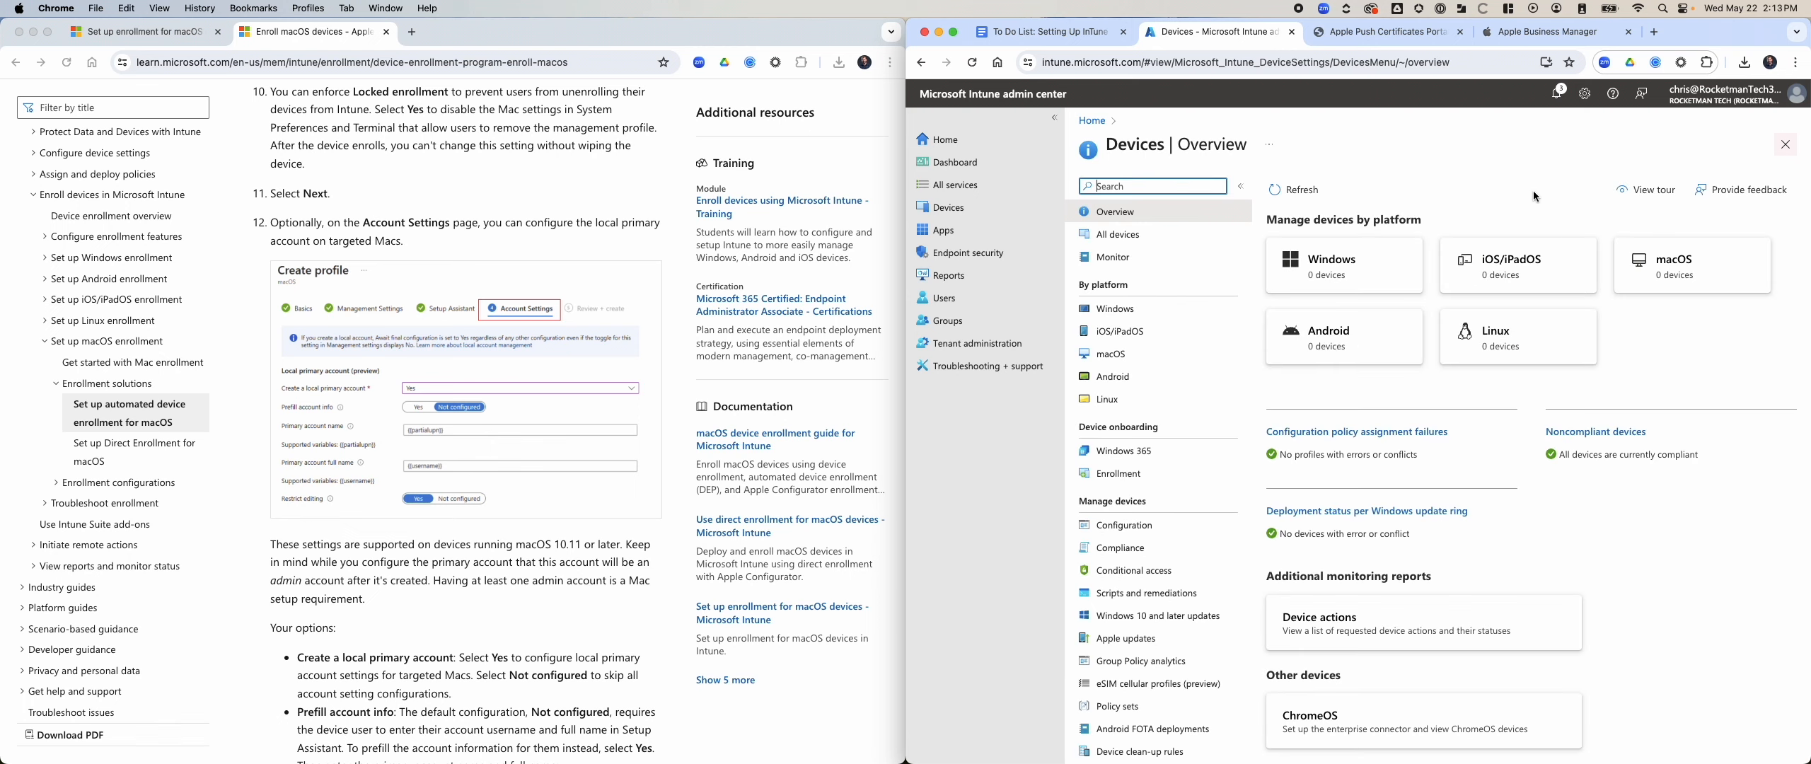
left_click(1638, 276)
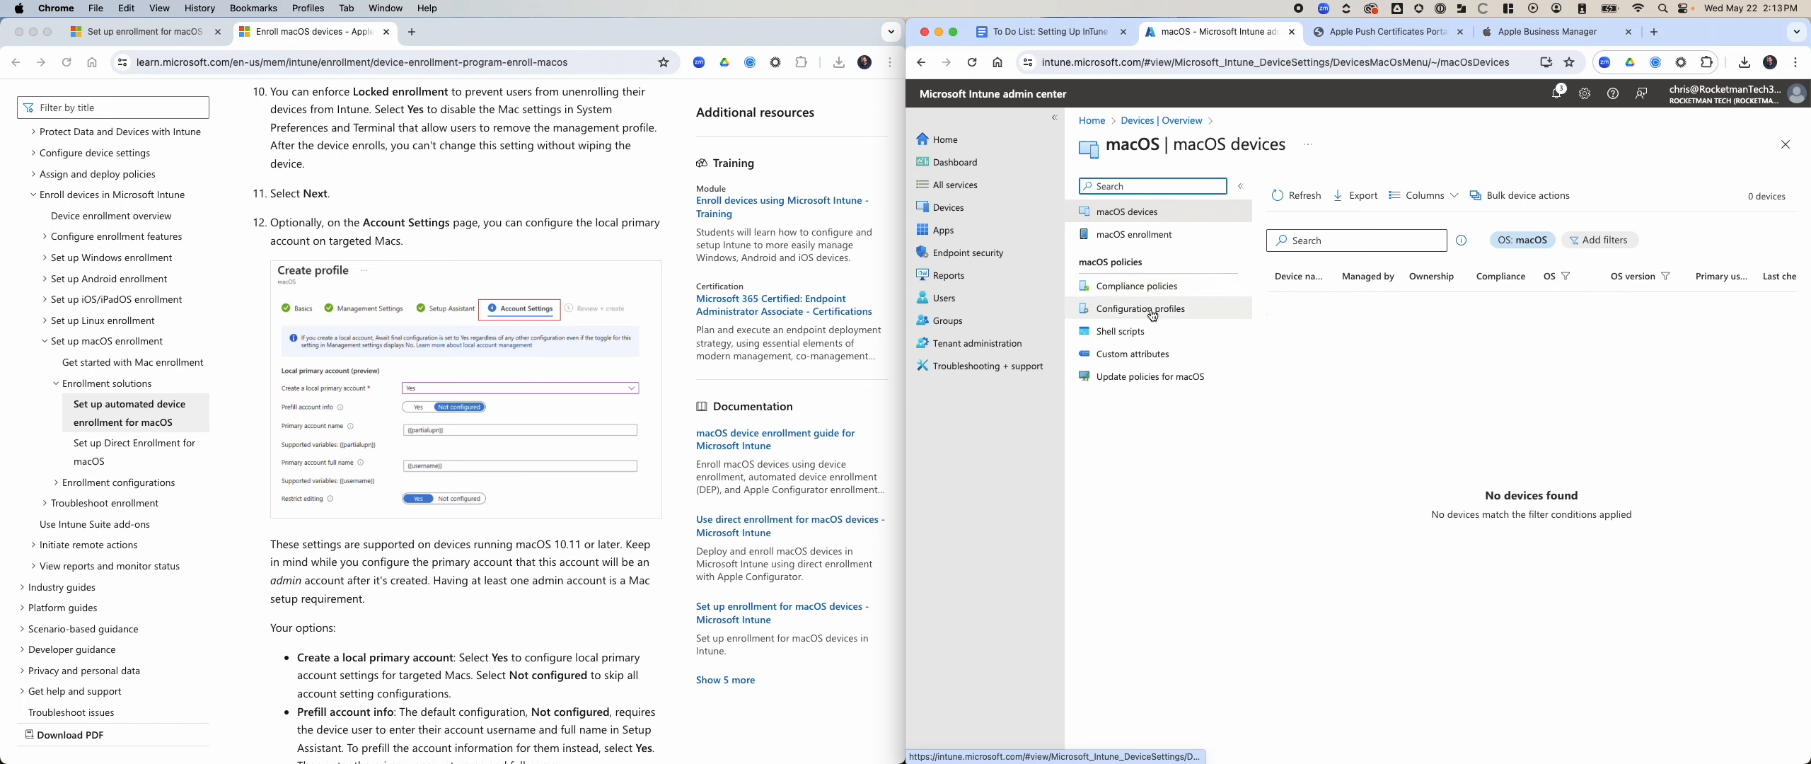
left_click(1159, 237)
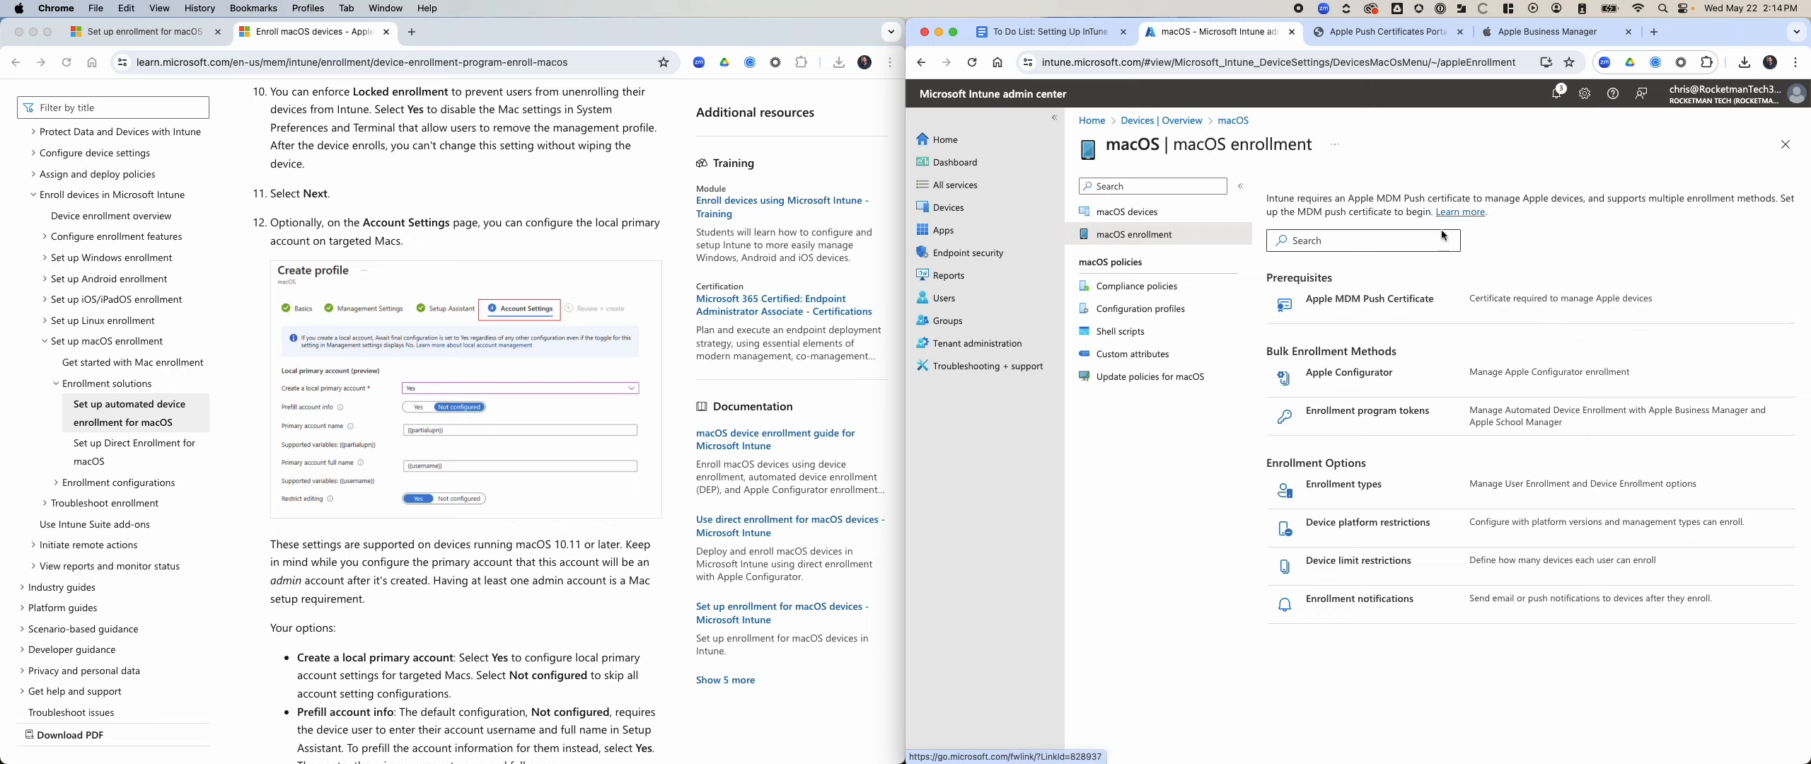
Step: Inspect the Apple MDM push certificate details and its more-information page
left_click(1384, 304)
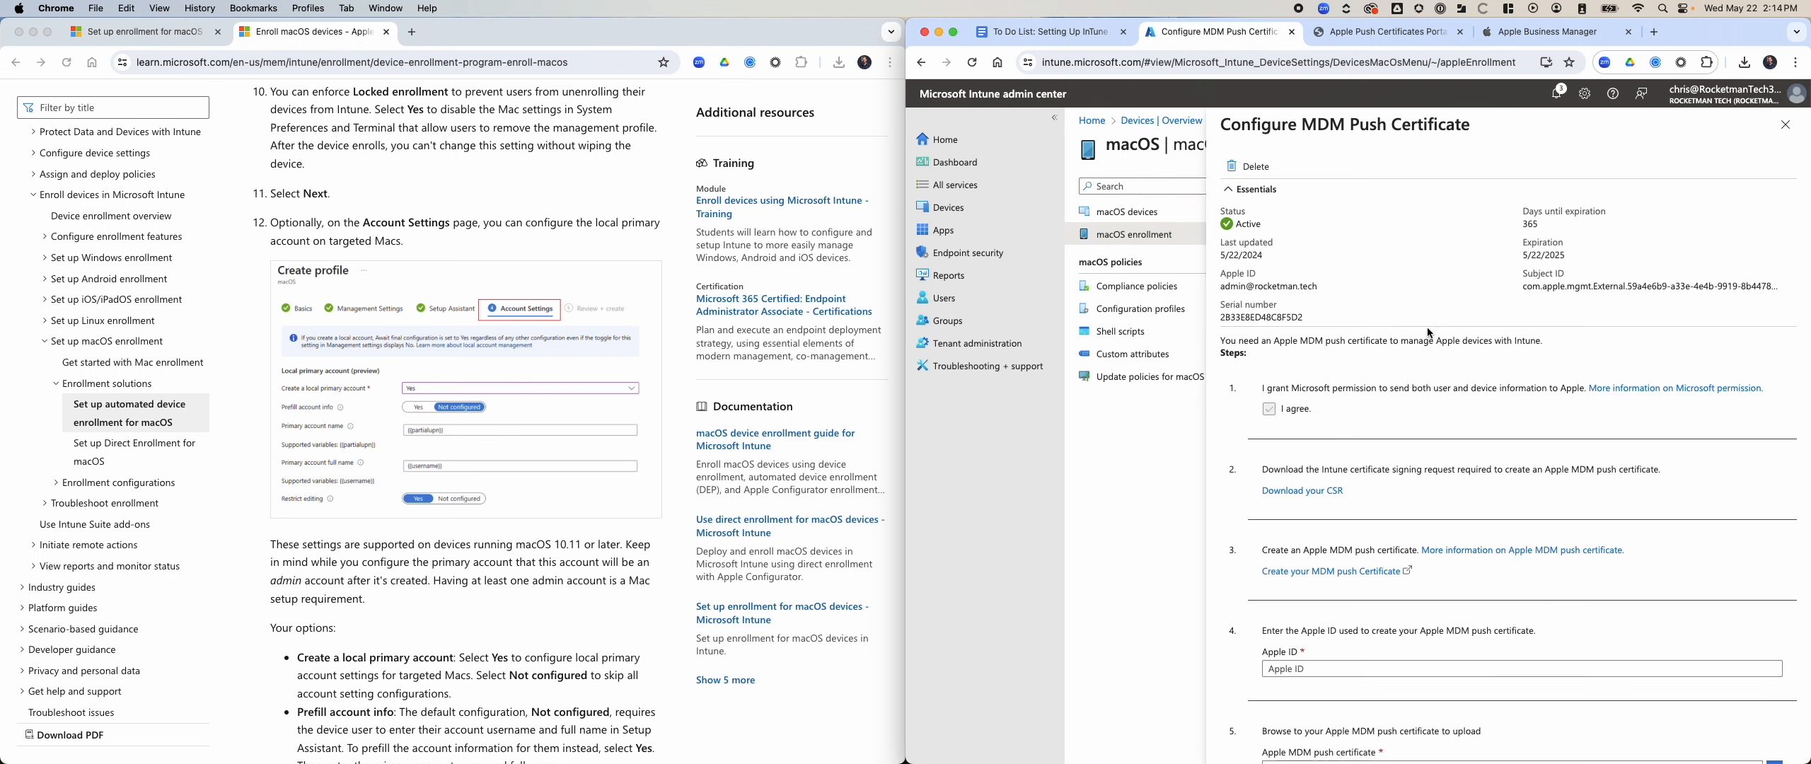
scroll(1385, 428, "down", 3)
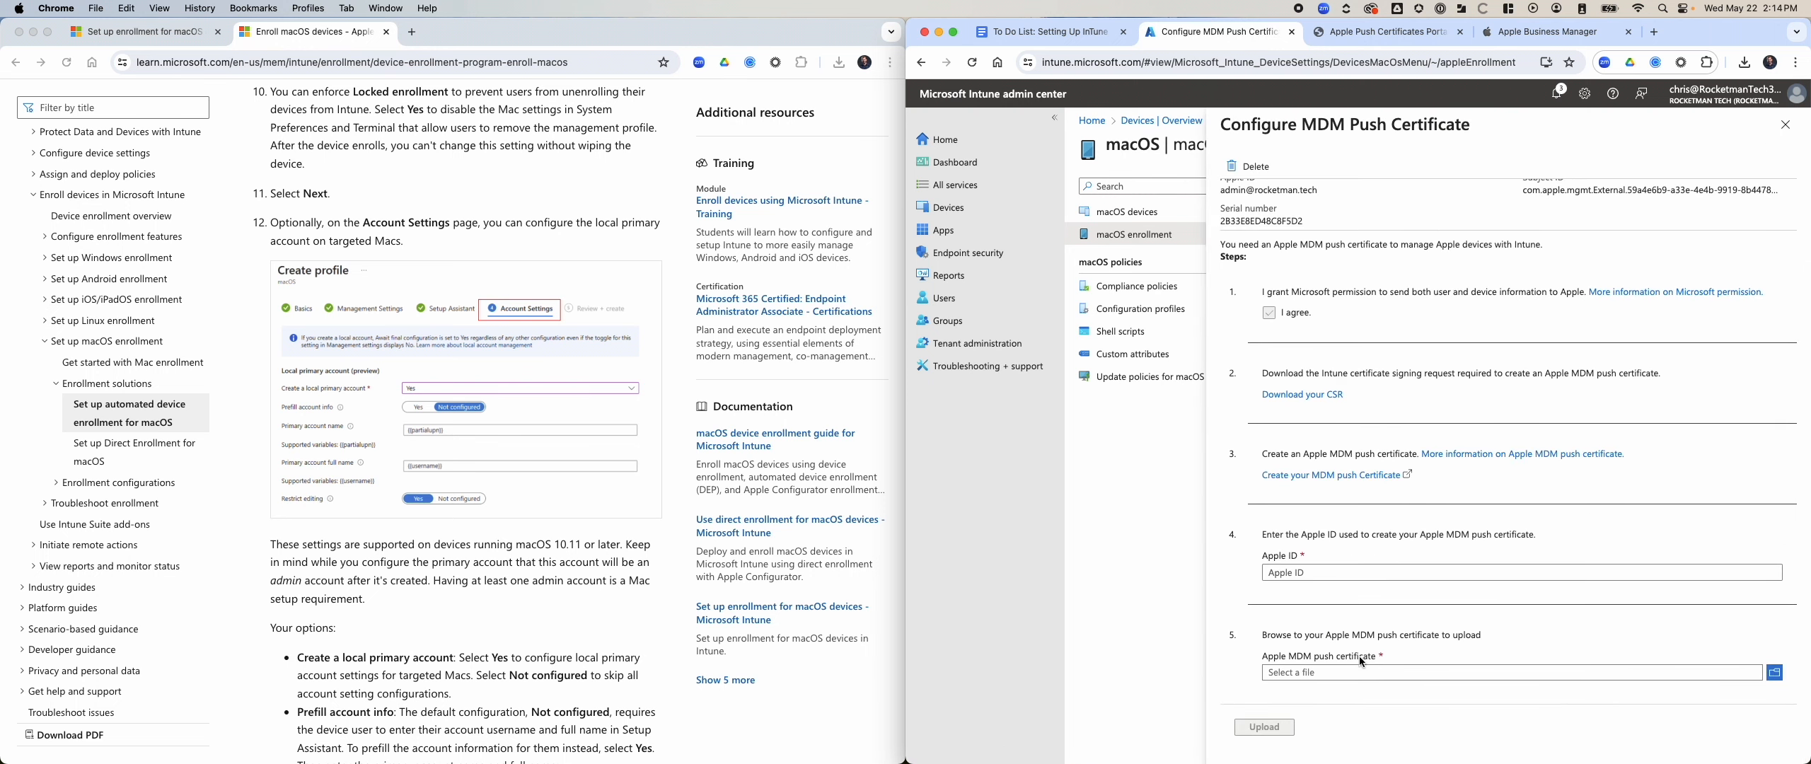
scroll(1364, 656, "up", 3)
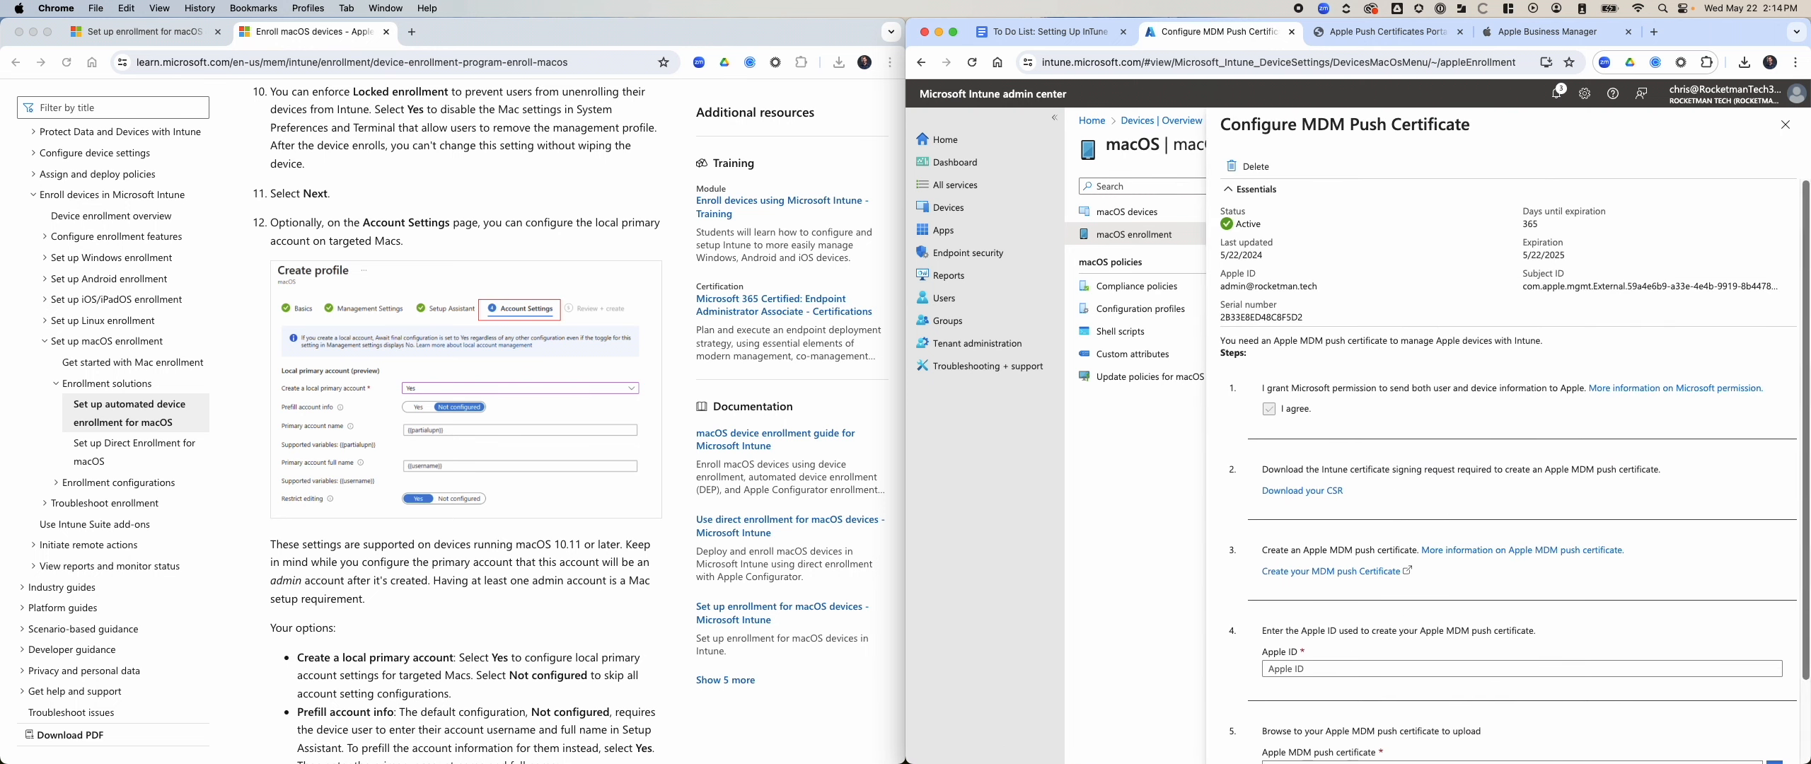
left_click(1798, 125)
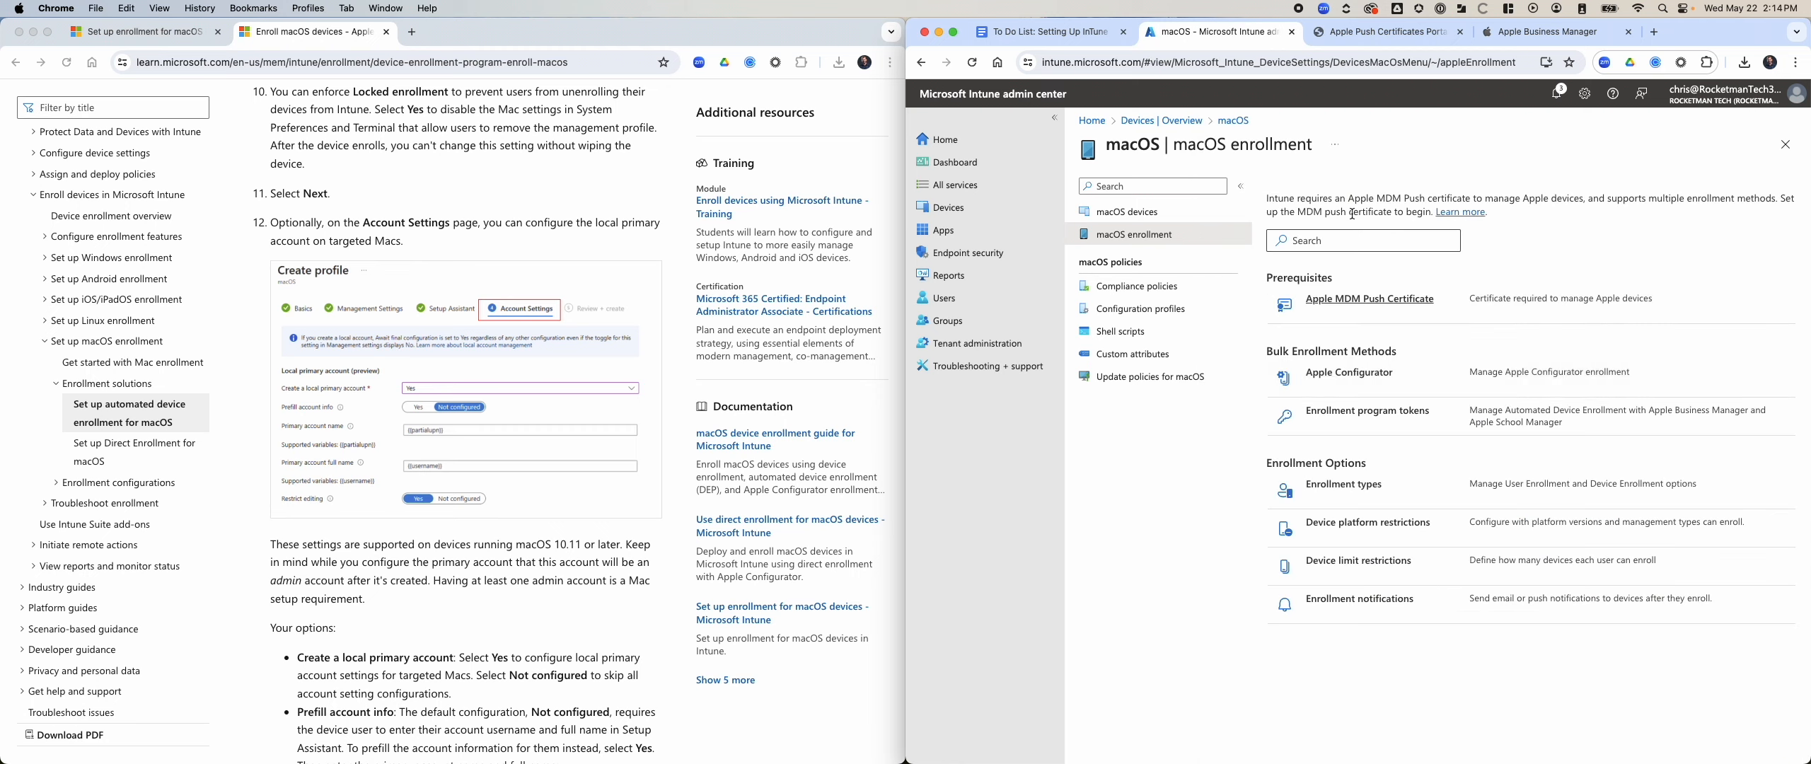
left_click(1477, 213)
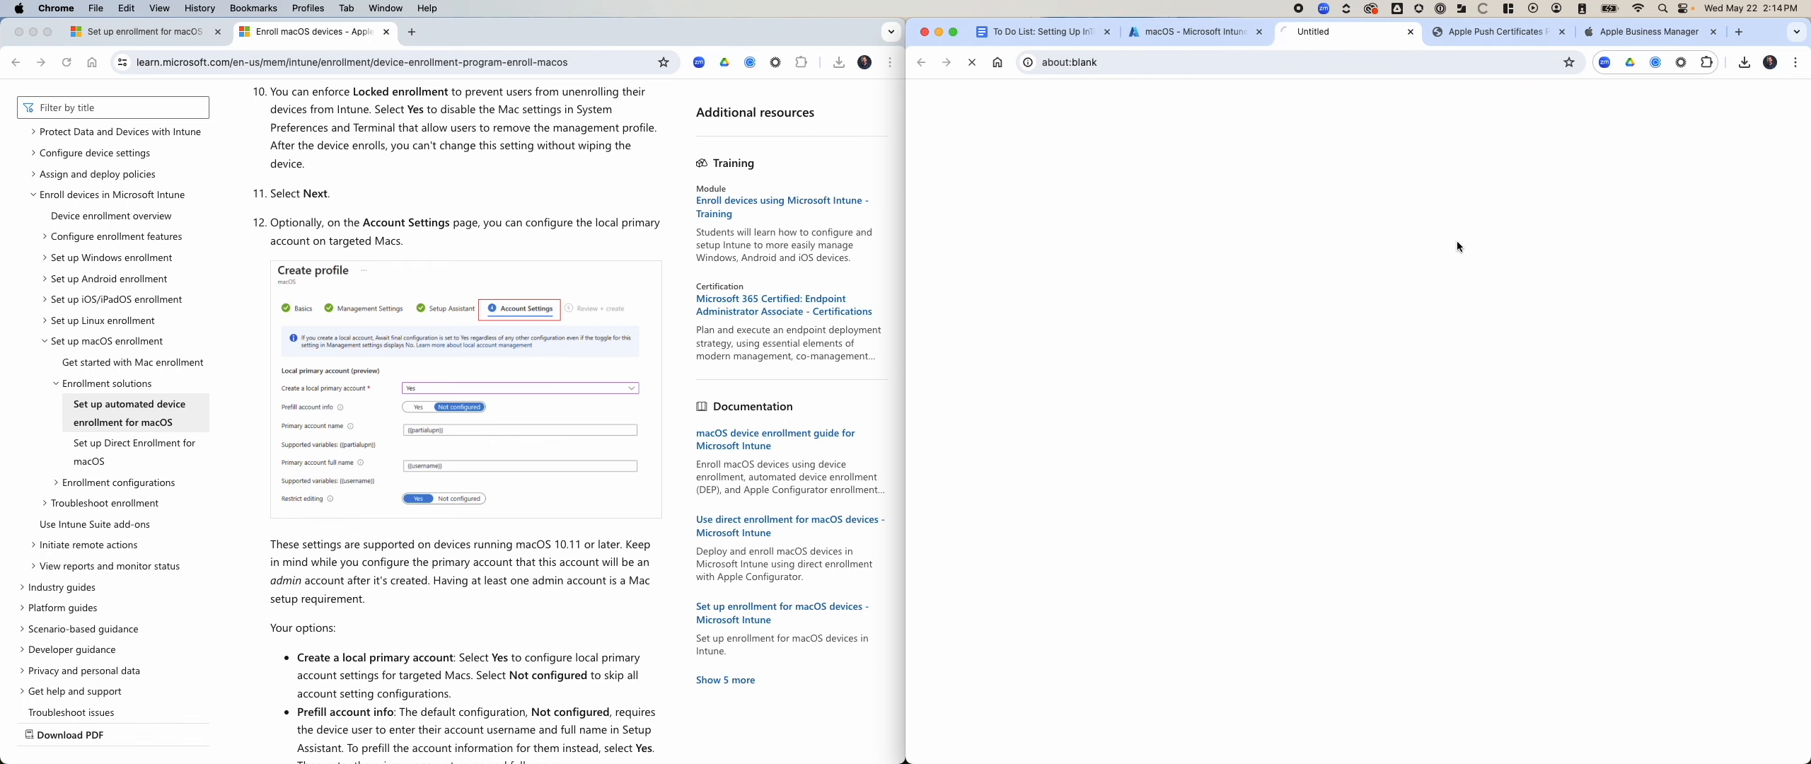
left_click(1206, 34)
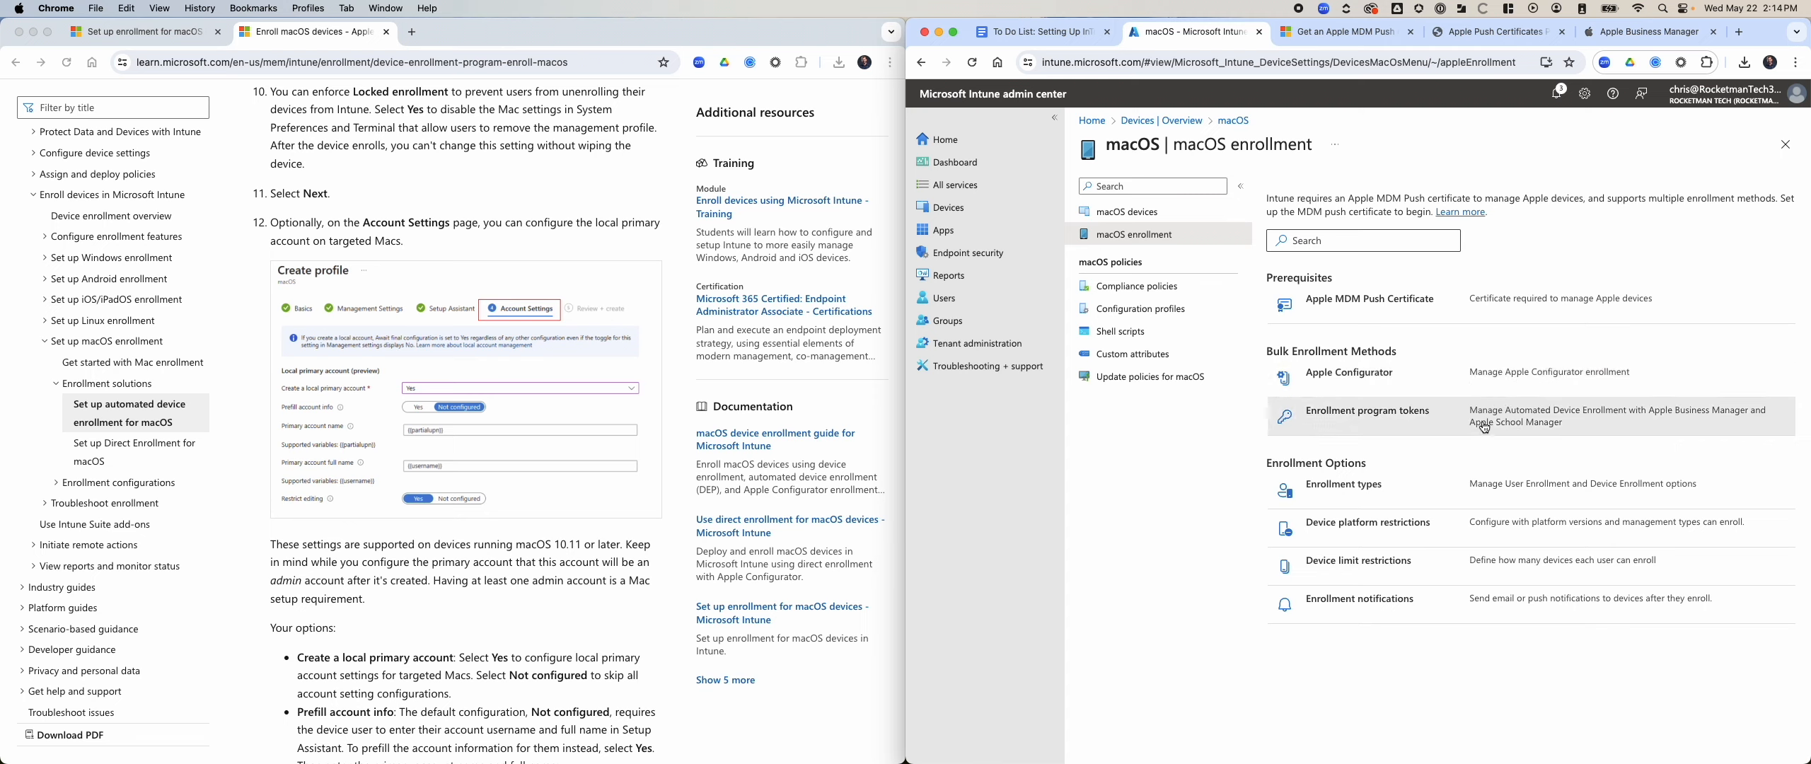
Step: Check the enrollment program tokens list and Add form, then back out via breadcrumbs
left_click(1415, 419)
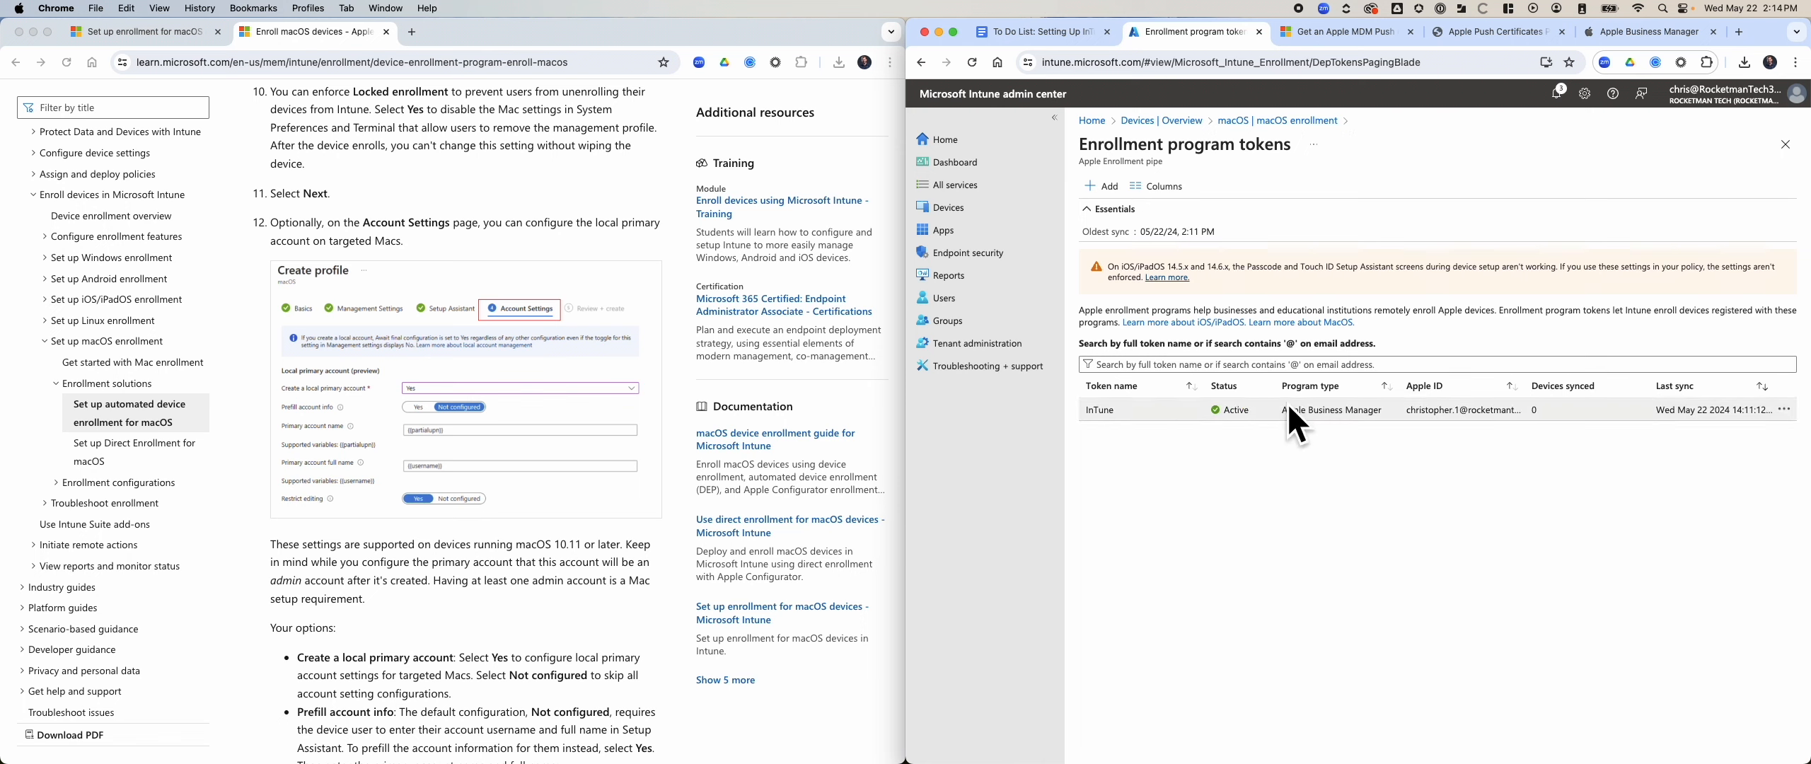
left_click(1104, 187)
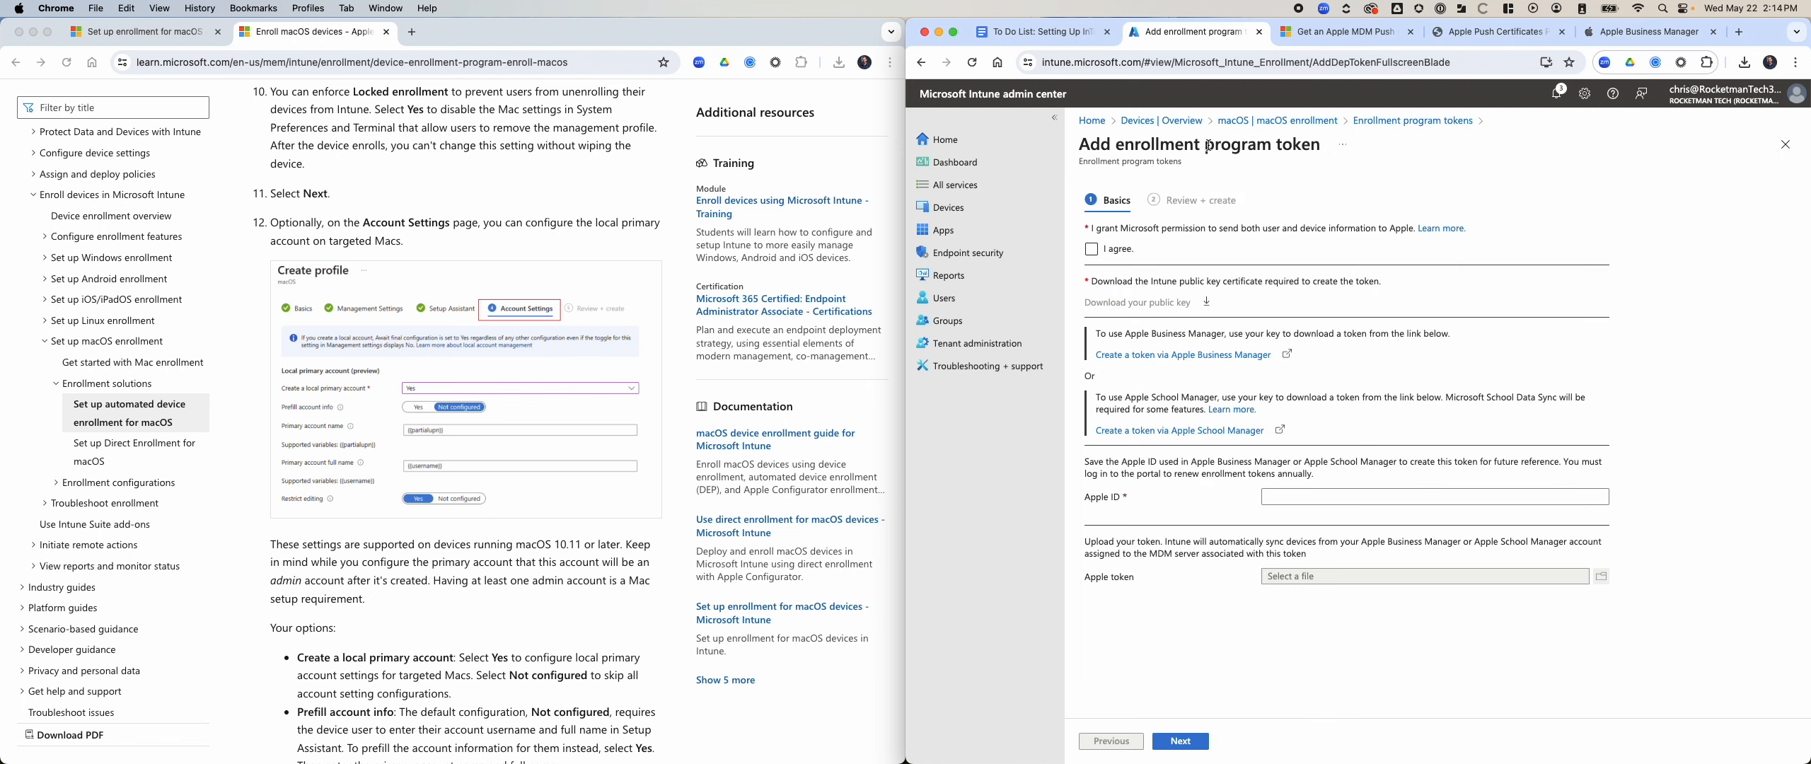
left_click(1280, 120)
left_click(1175, 125)
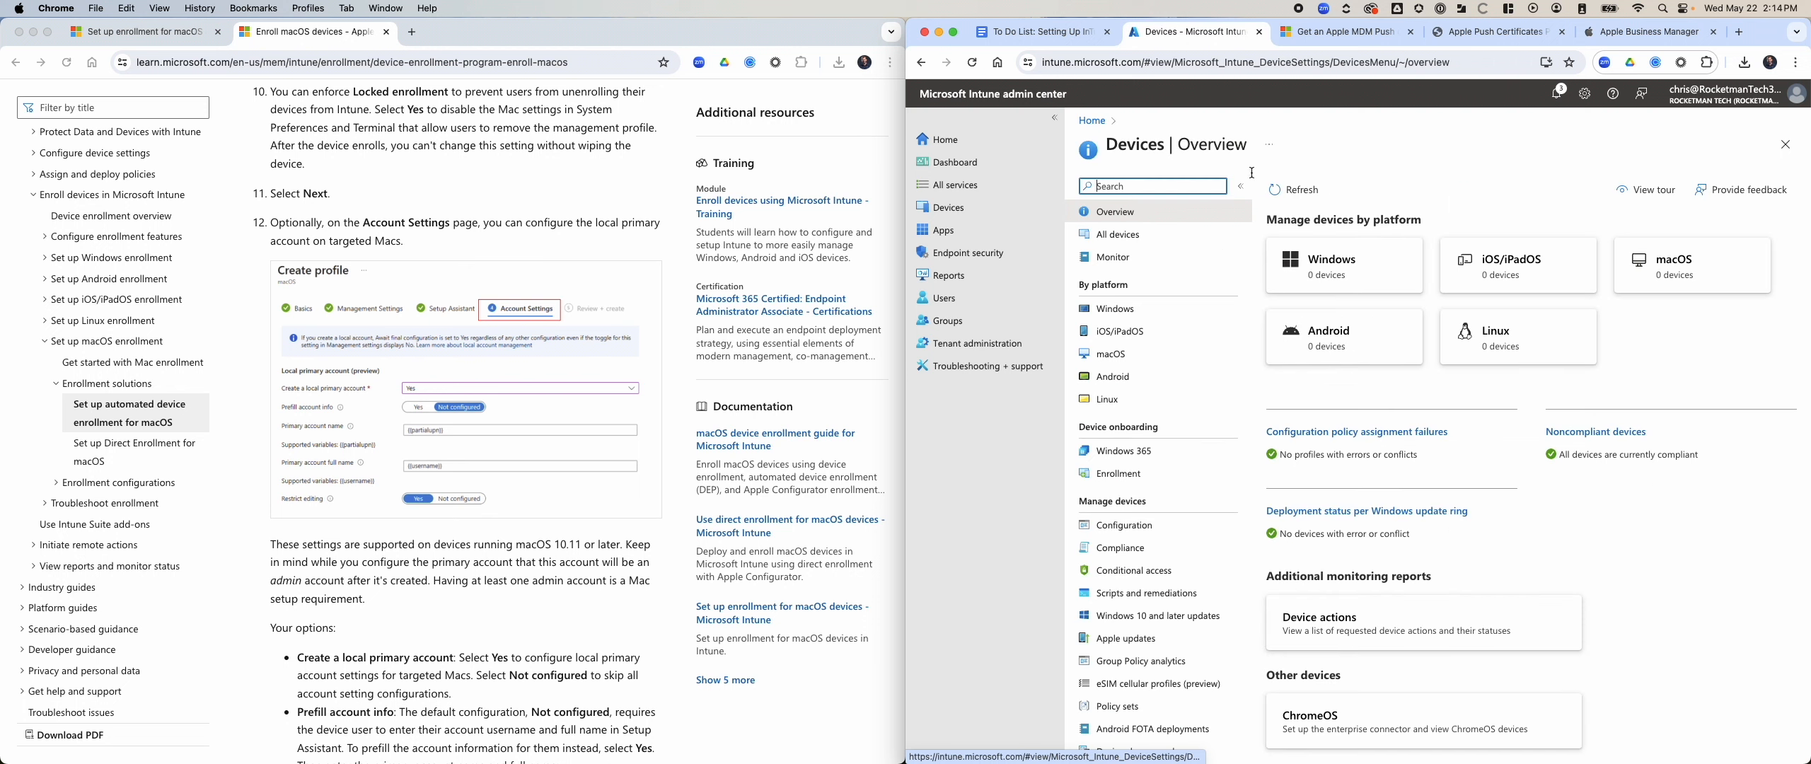
left_click(1171, 478)
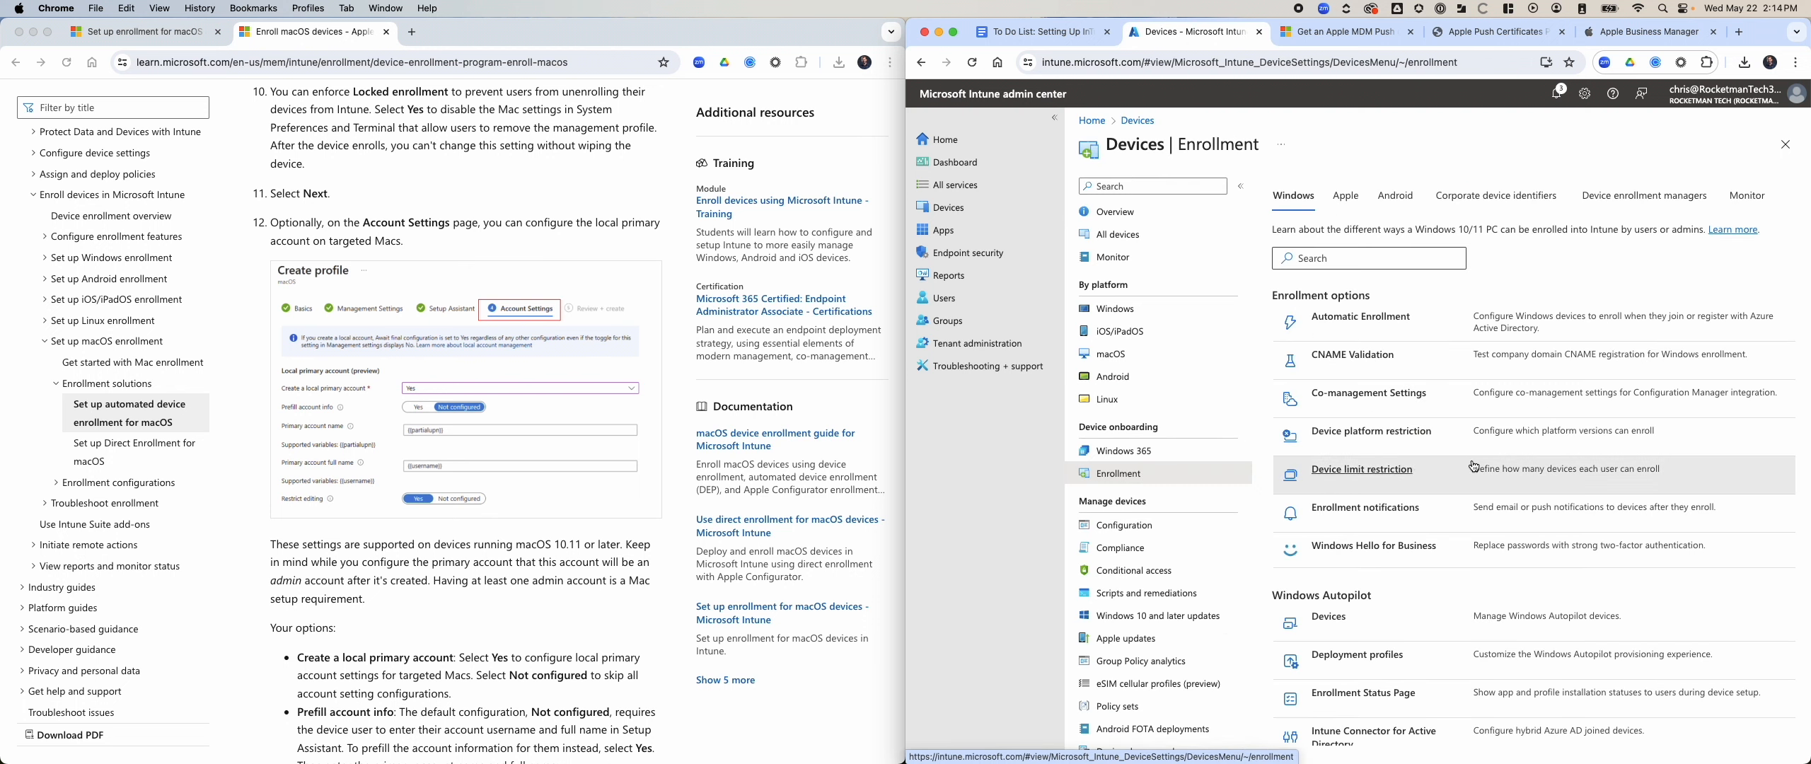
left_click(1352, 199)
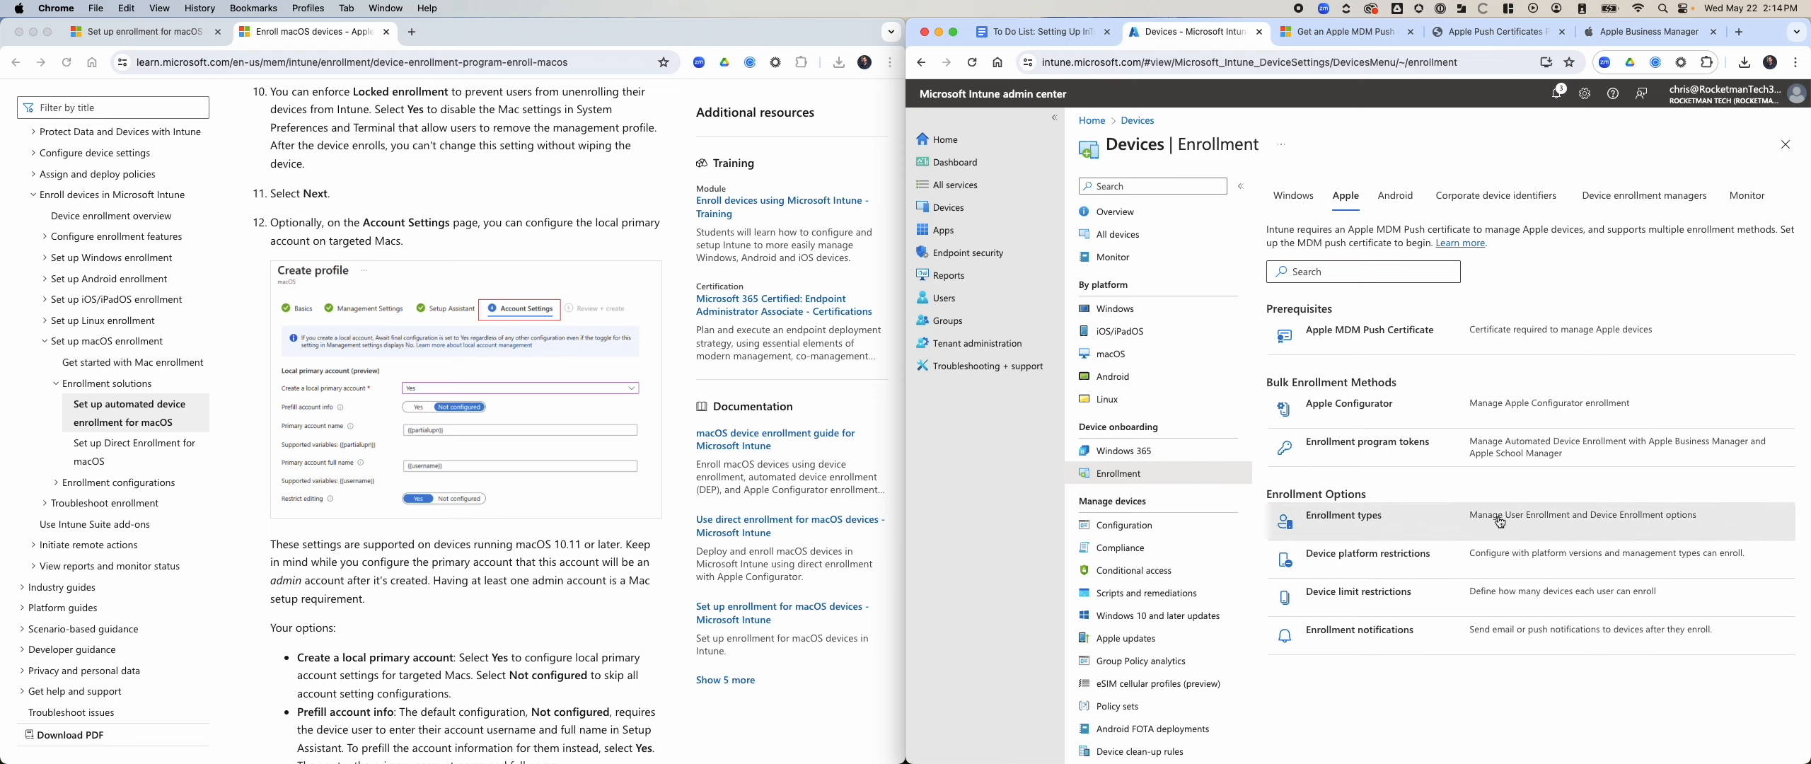
left_click(1421, 556)
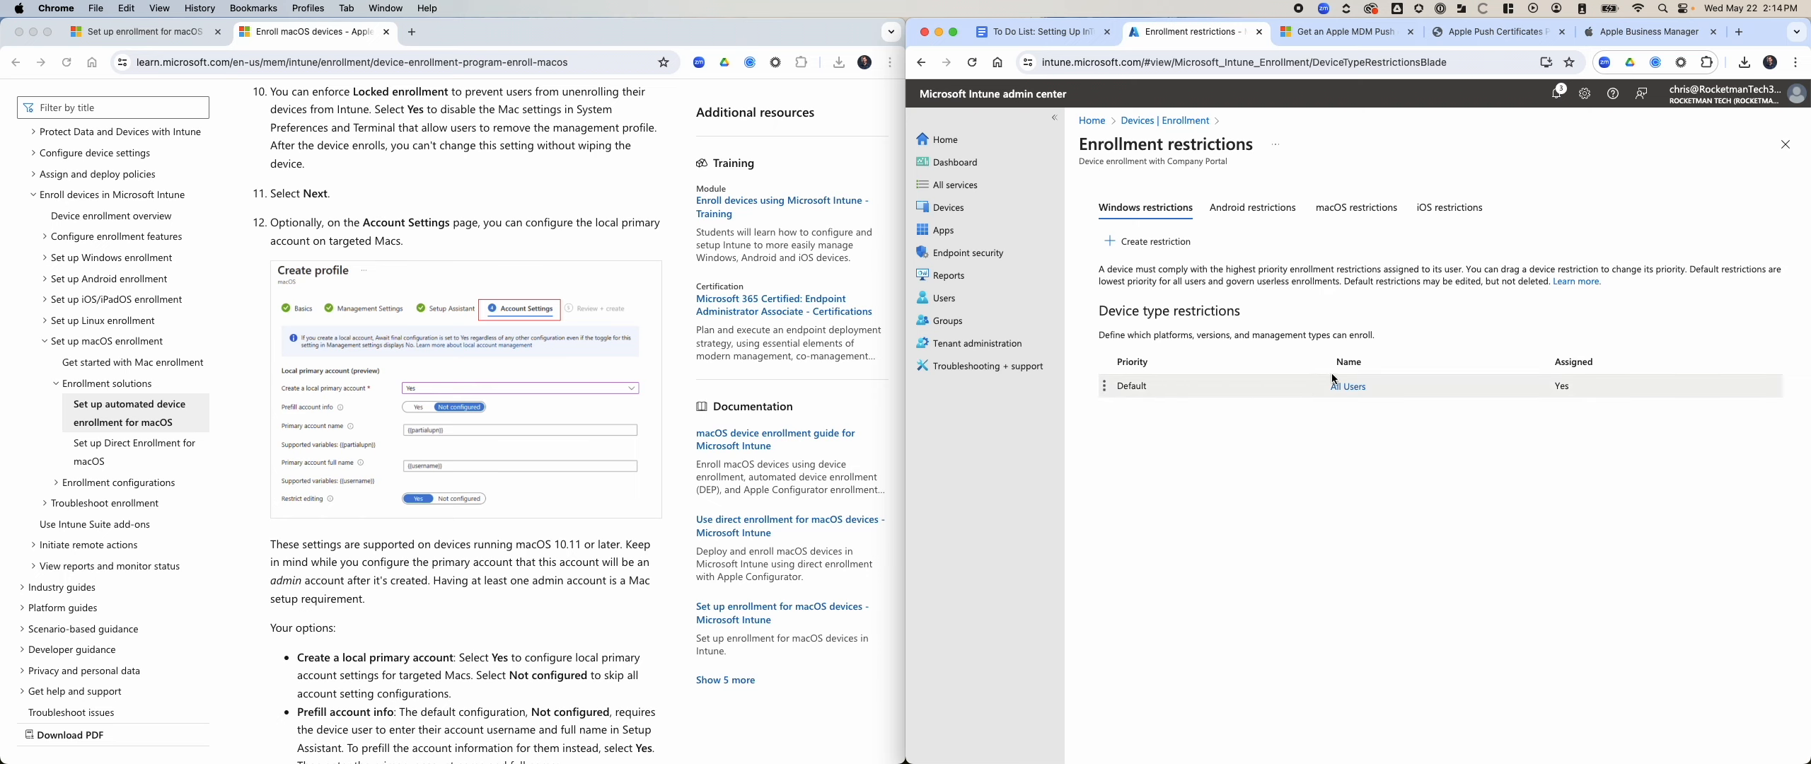
left_click(1348, 208)
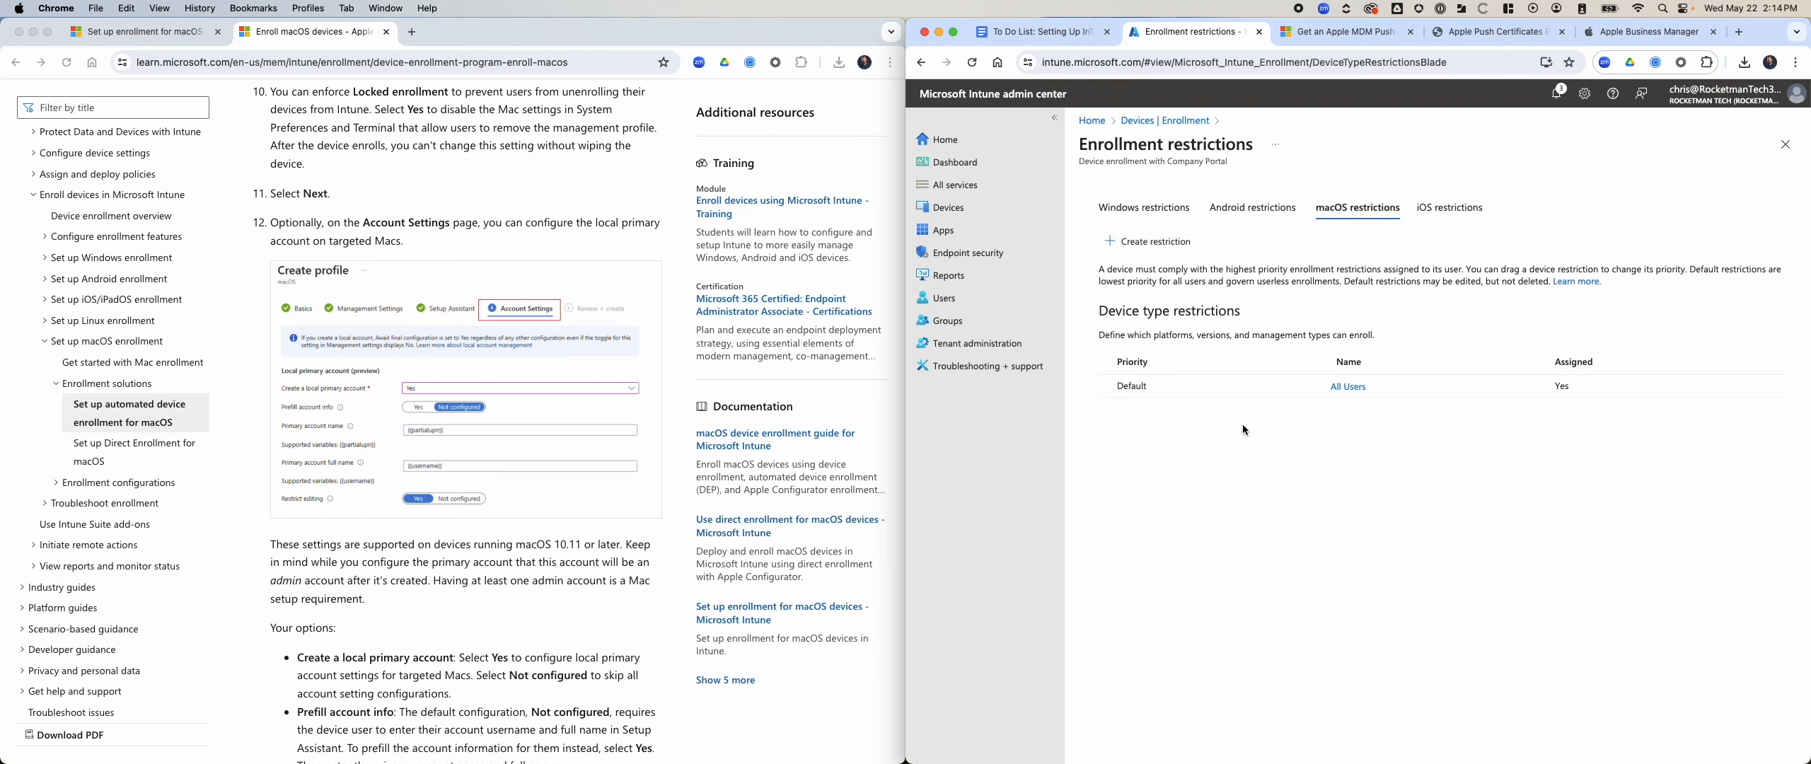
left_click(970, 215)
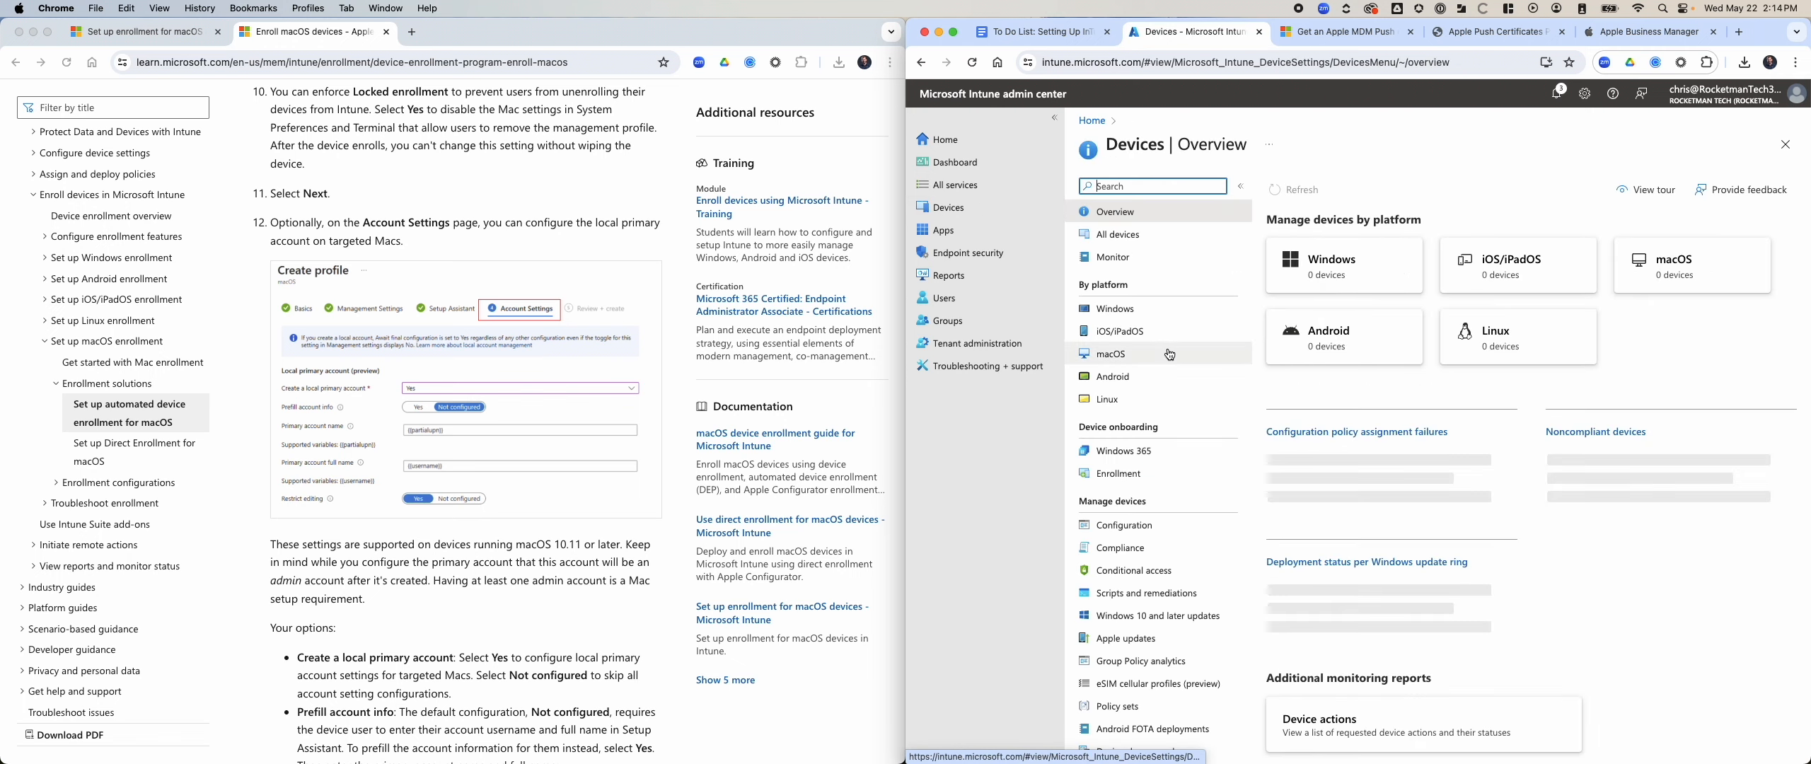
Step: Open the Intune macOS devices list and move the MDM push guide into the documentation window
left_click(1138, 354)
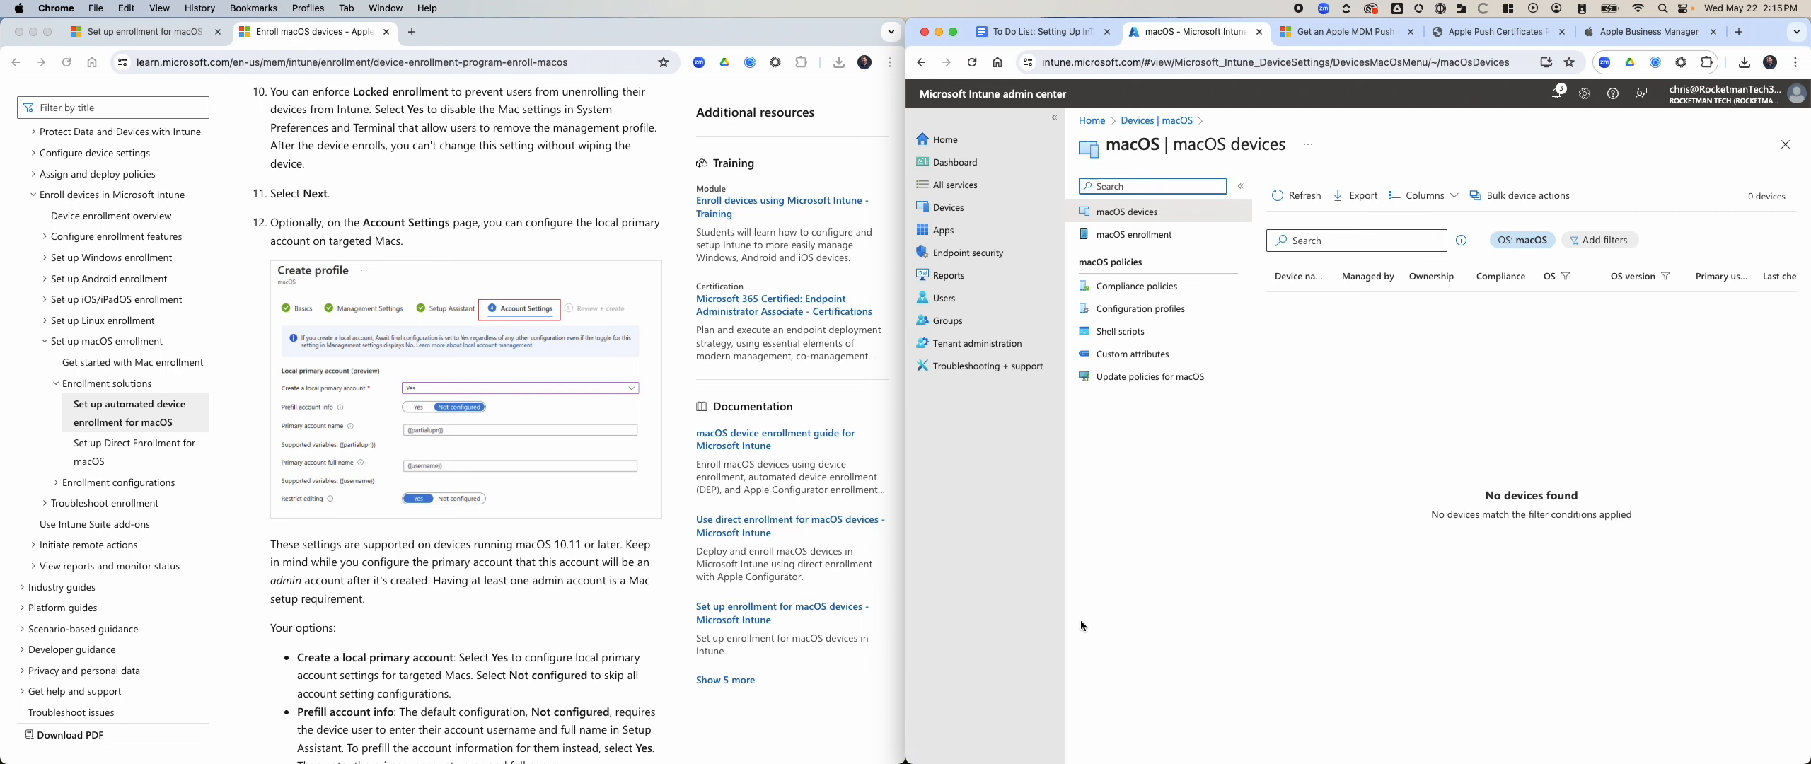
scroll(480, 600, "up", 8)
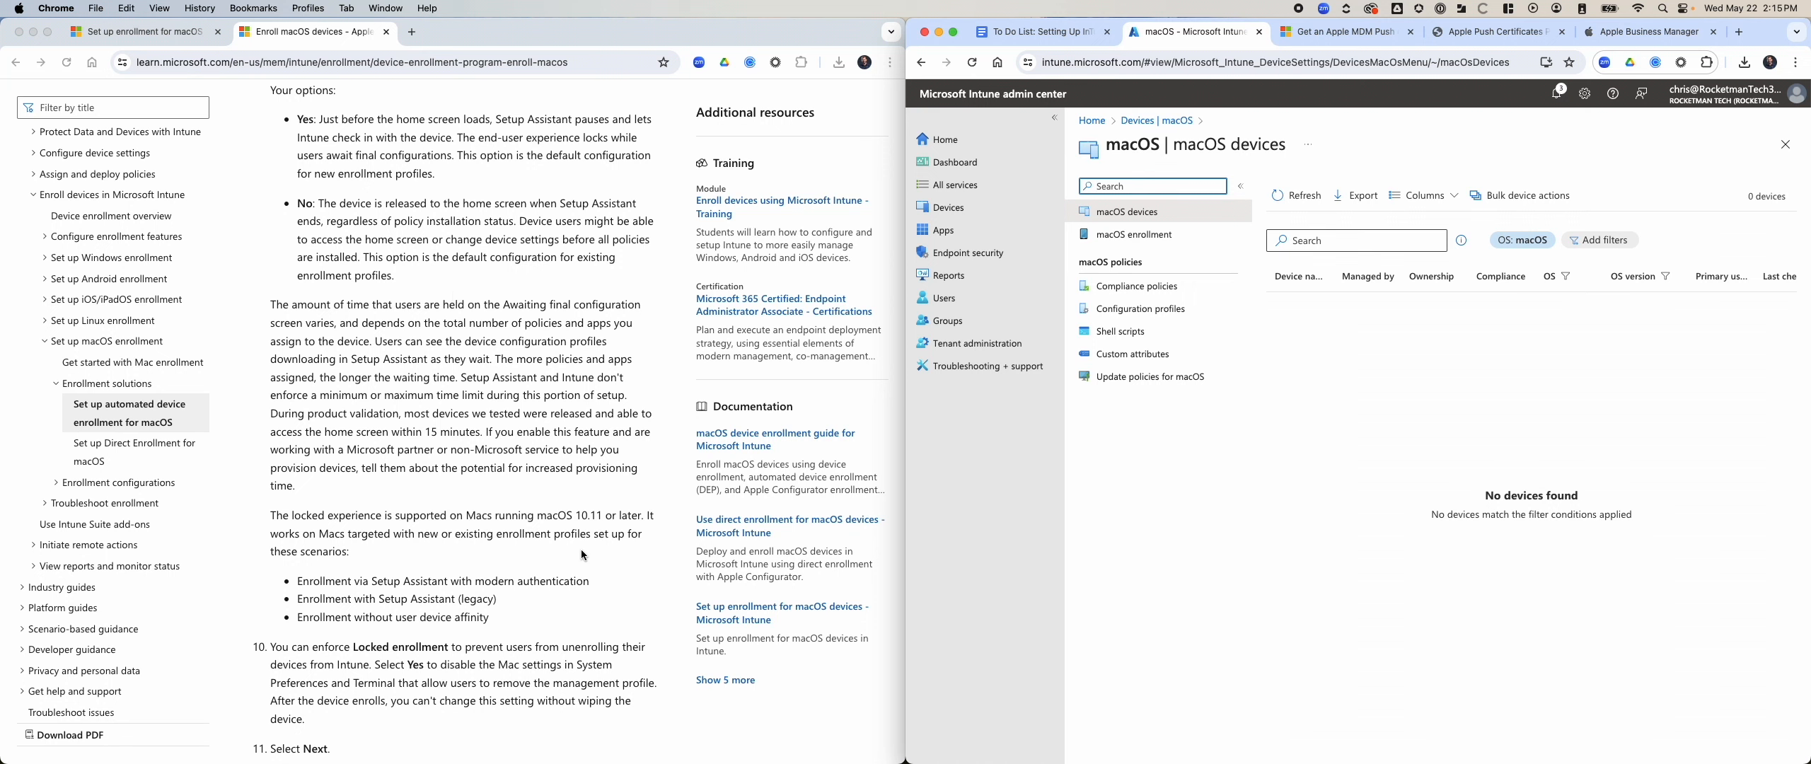
left_click_drag(1344, 31, 488, 31)
scroll(81, 532, "down", 4)
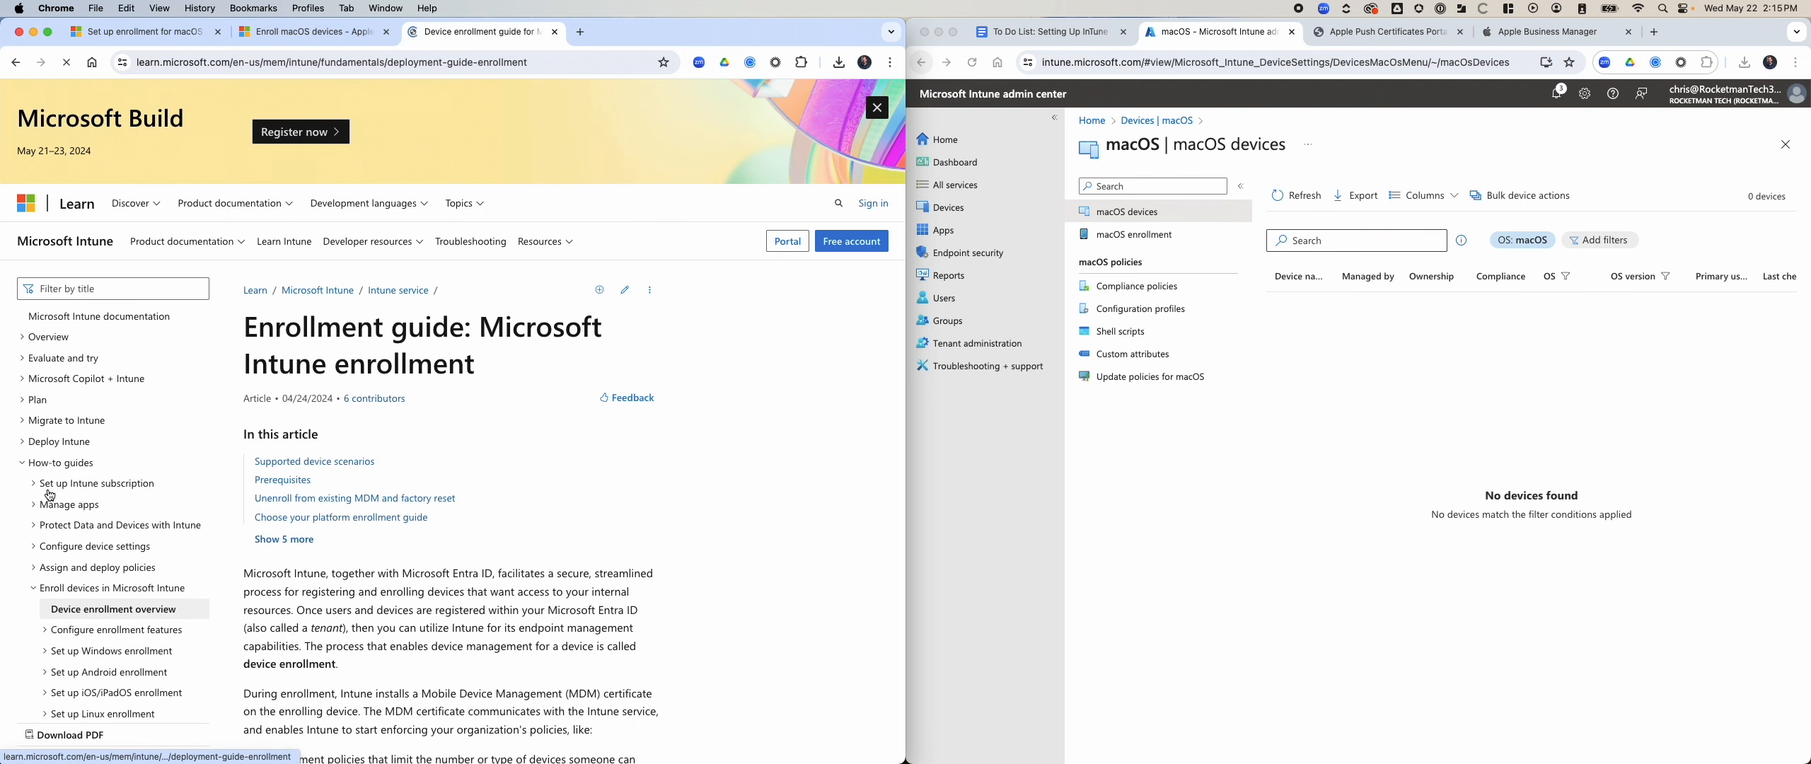
scroll(500, 561, "down", 5)
scroll(500, 561, "down", 5)
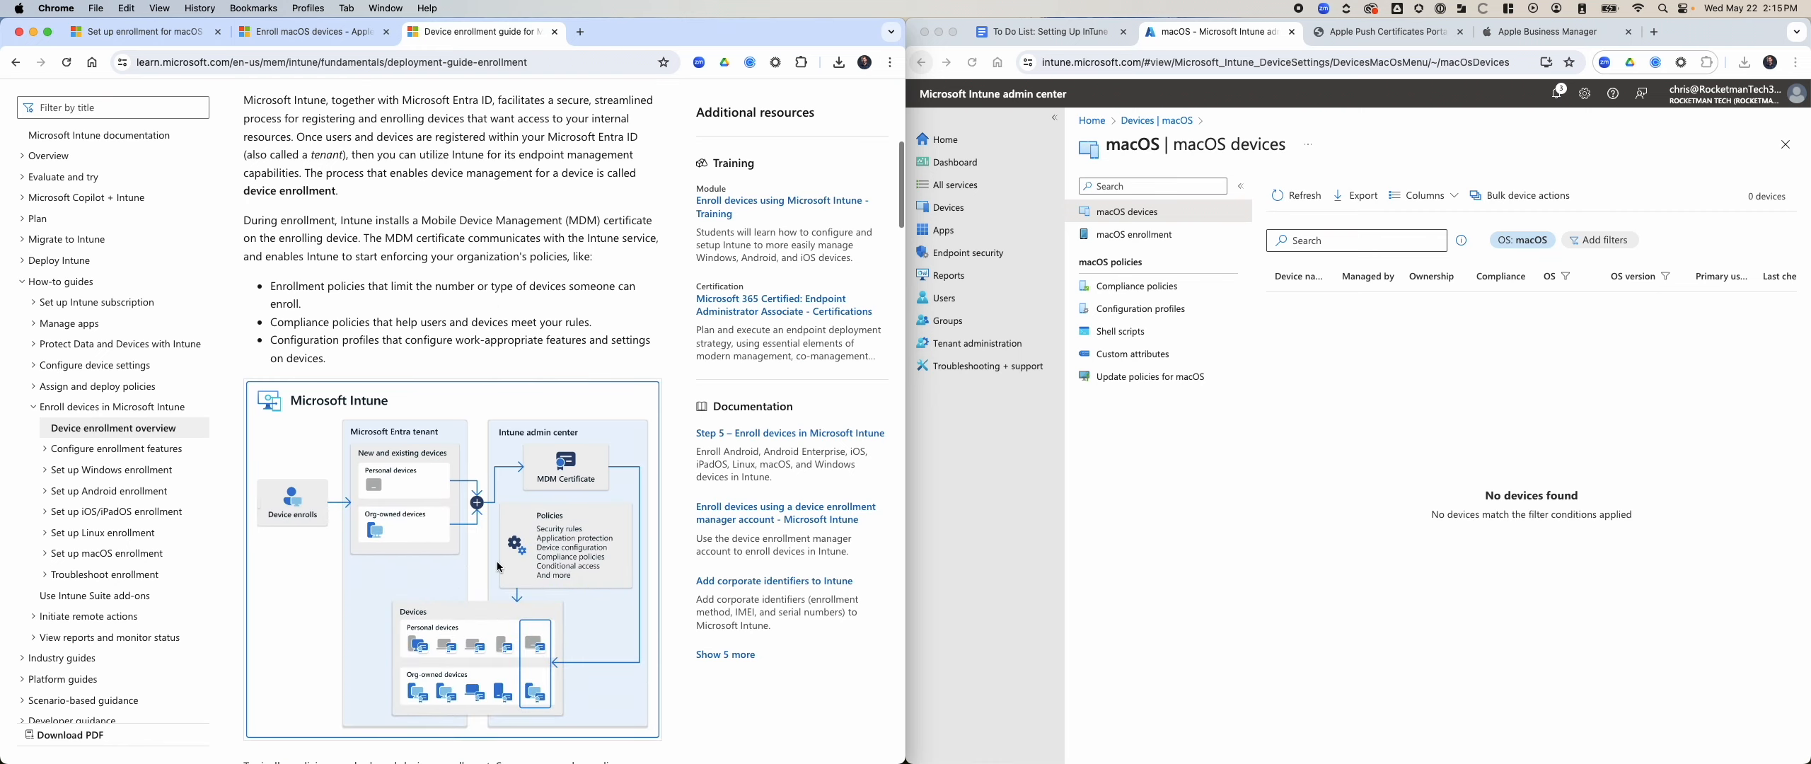
scroll(78, 445, "up", 1)
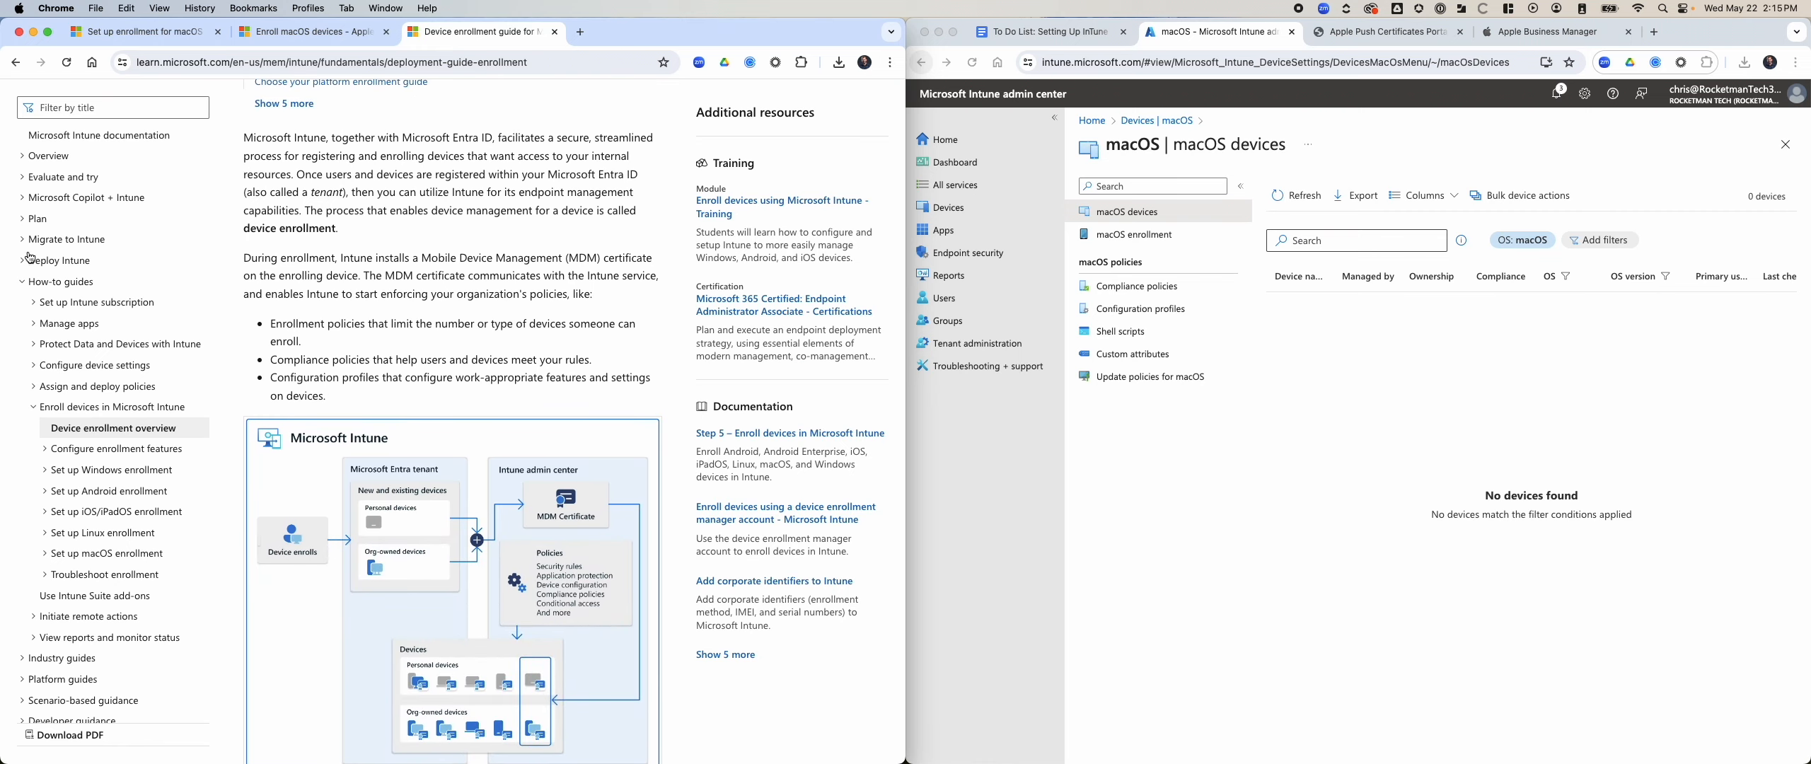
scroll(129, 294, "up", 1)
scroll(127, 307, "down", 2)
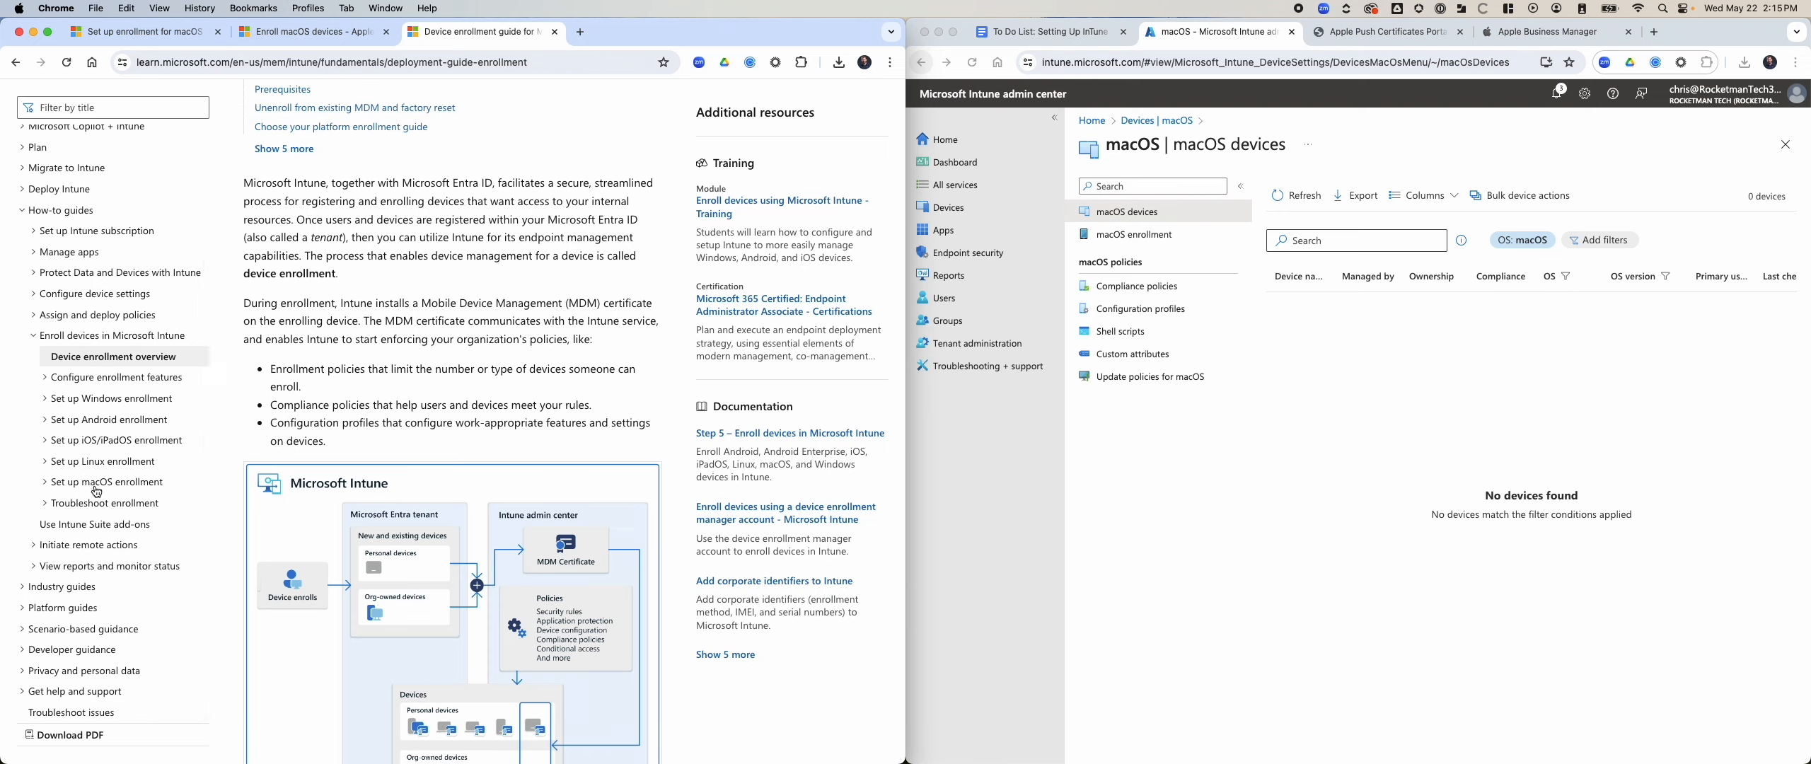
Step: Open the Get started with Mac enrollment guide at its Automated Device Enrollment section
left_click(99, 484)
left_click(123, 506)
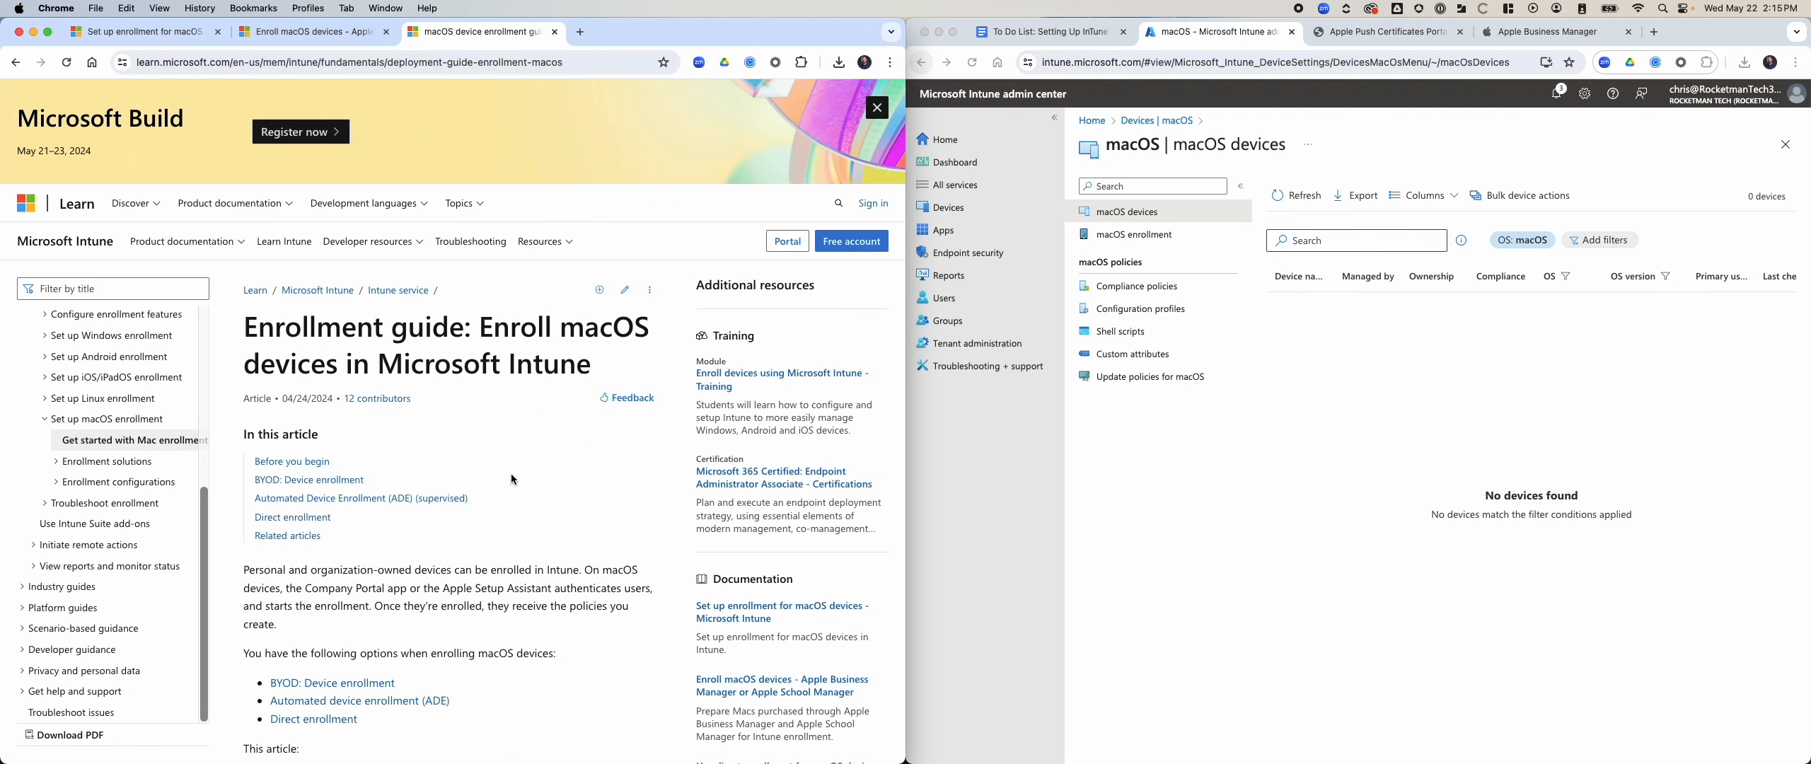
scroll(509, 472, "down", 4)
scroll(532, 484, "down", 1)
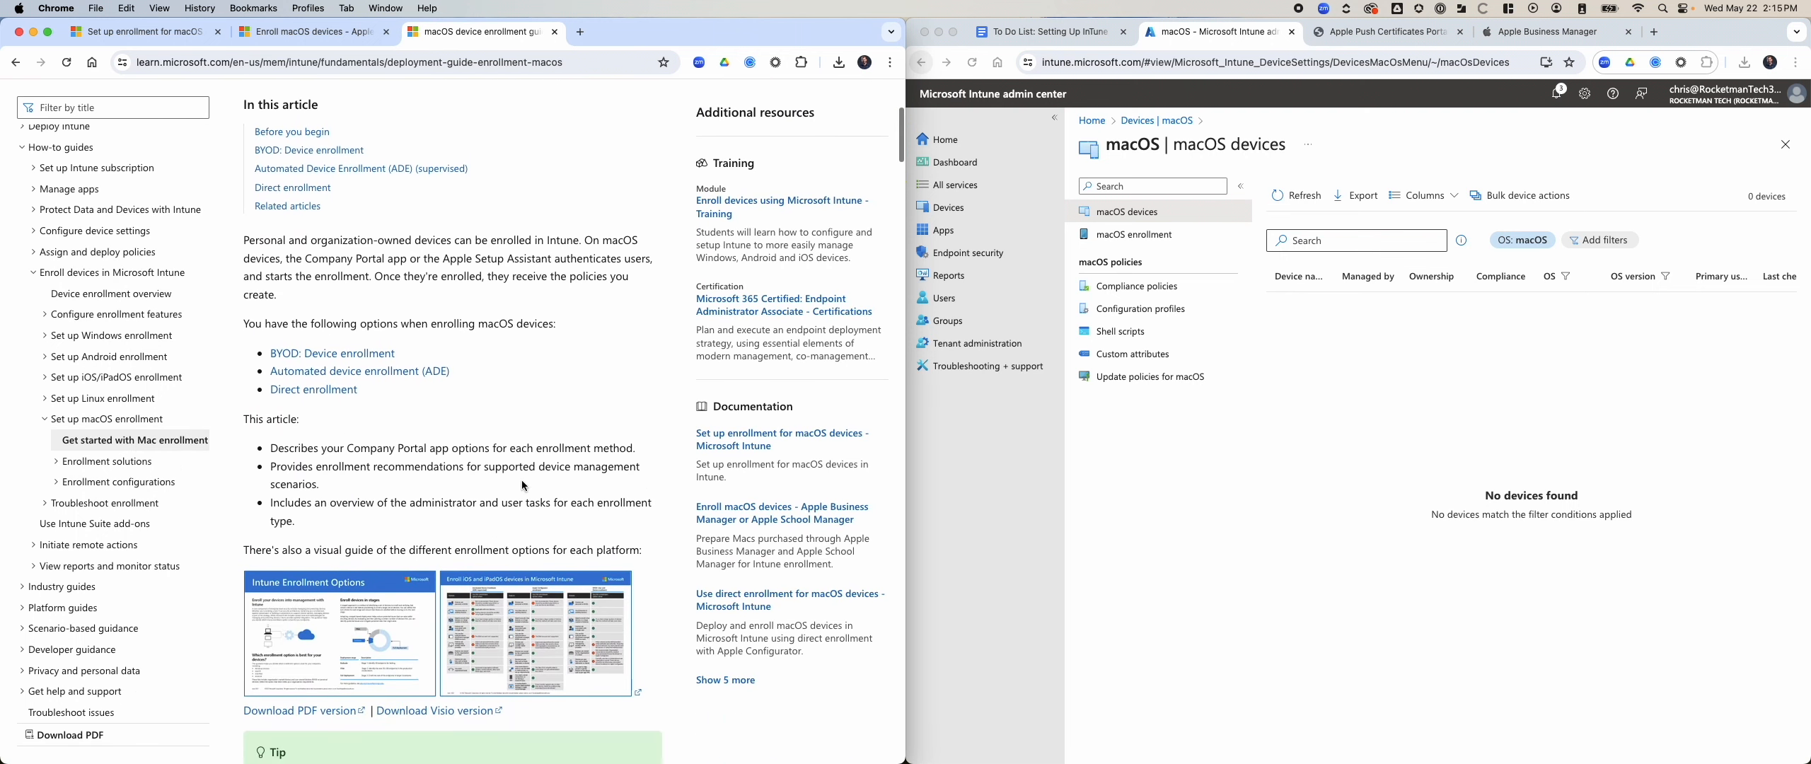
left_click(388, 369)
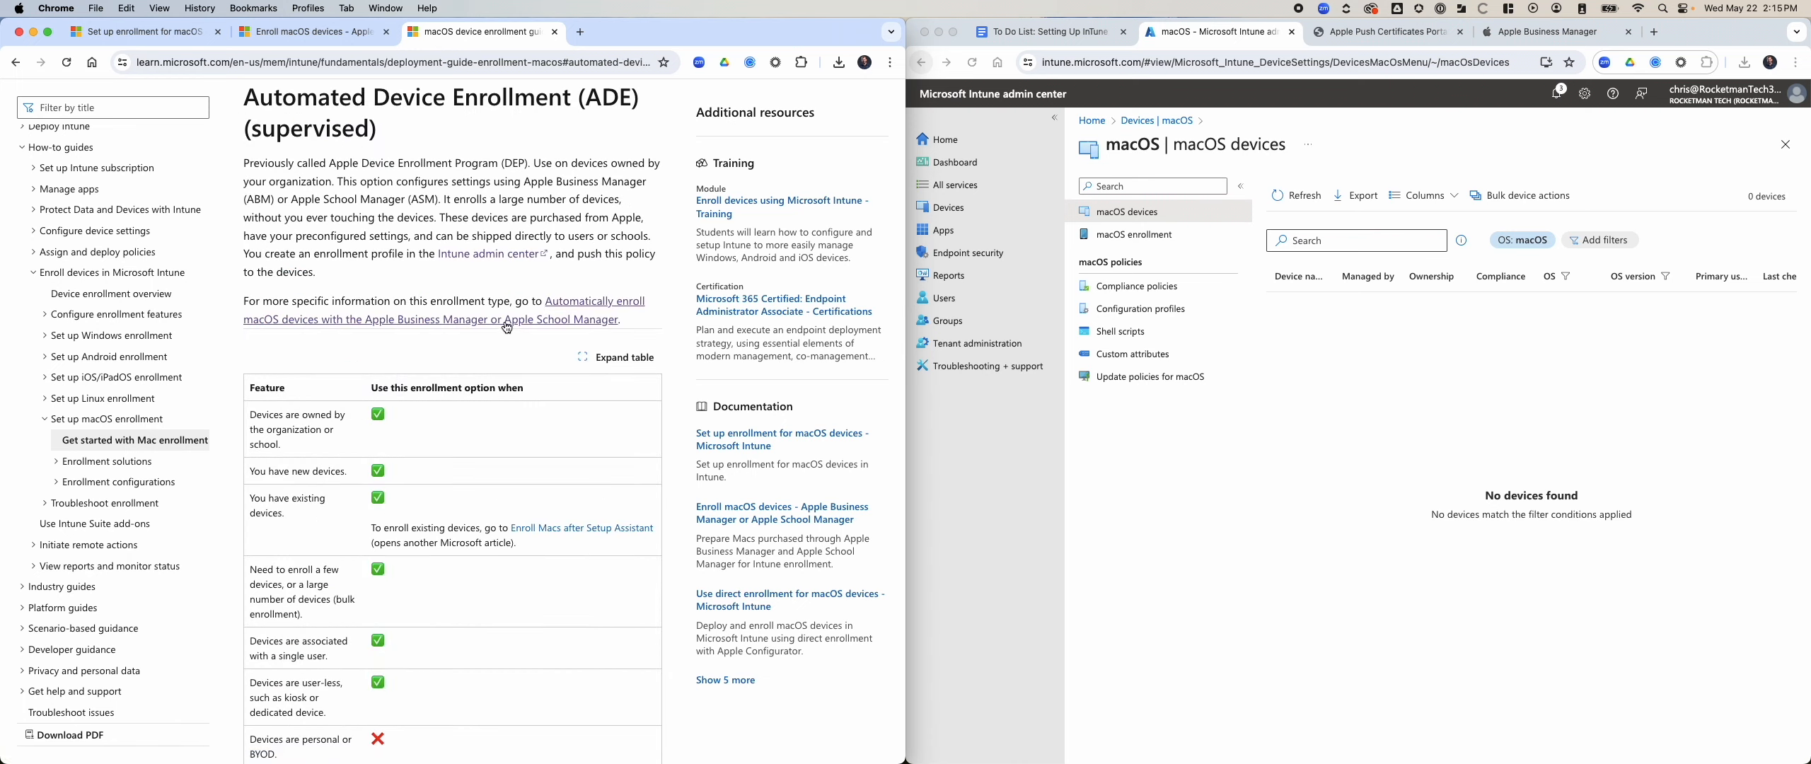
Step: Open the direct enrollment article for macOS and jump to Step 1: Create enrollment profile
scroll(569, 489, "down", 10)
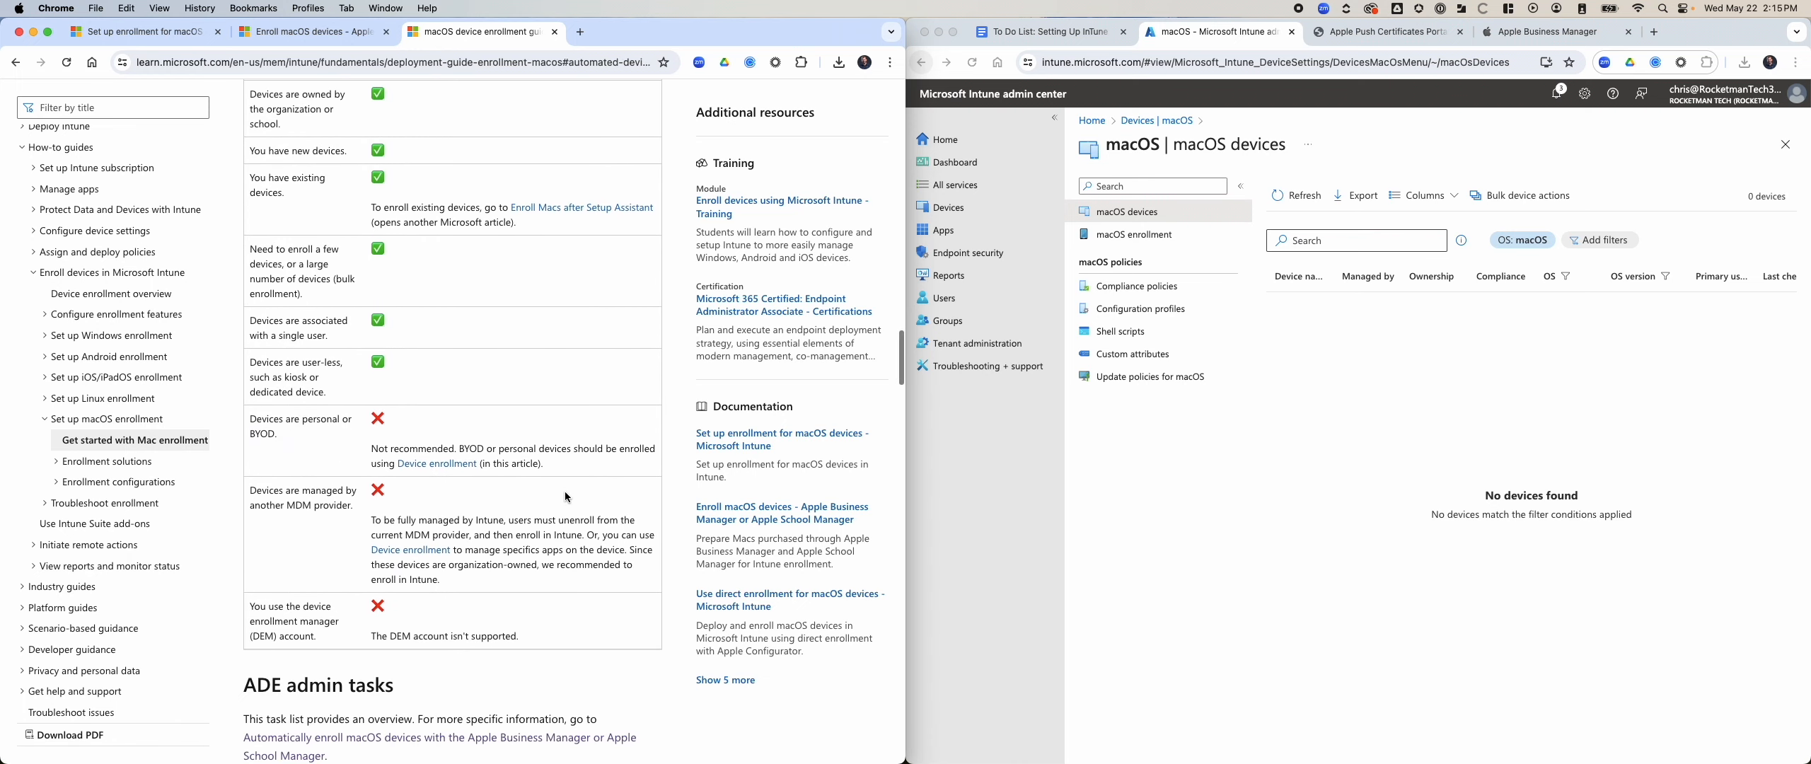
scroll(563, 493, "down", 10)
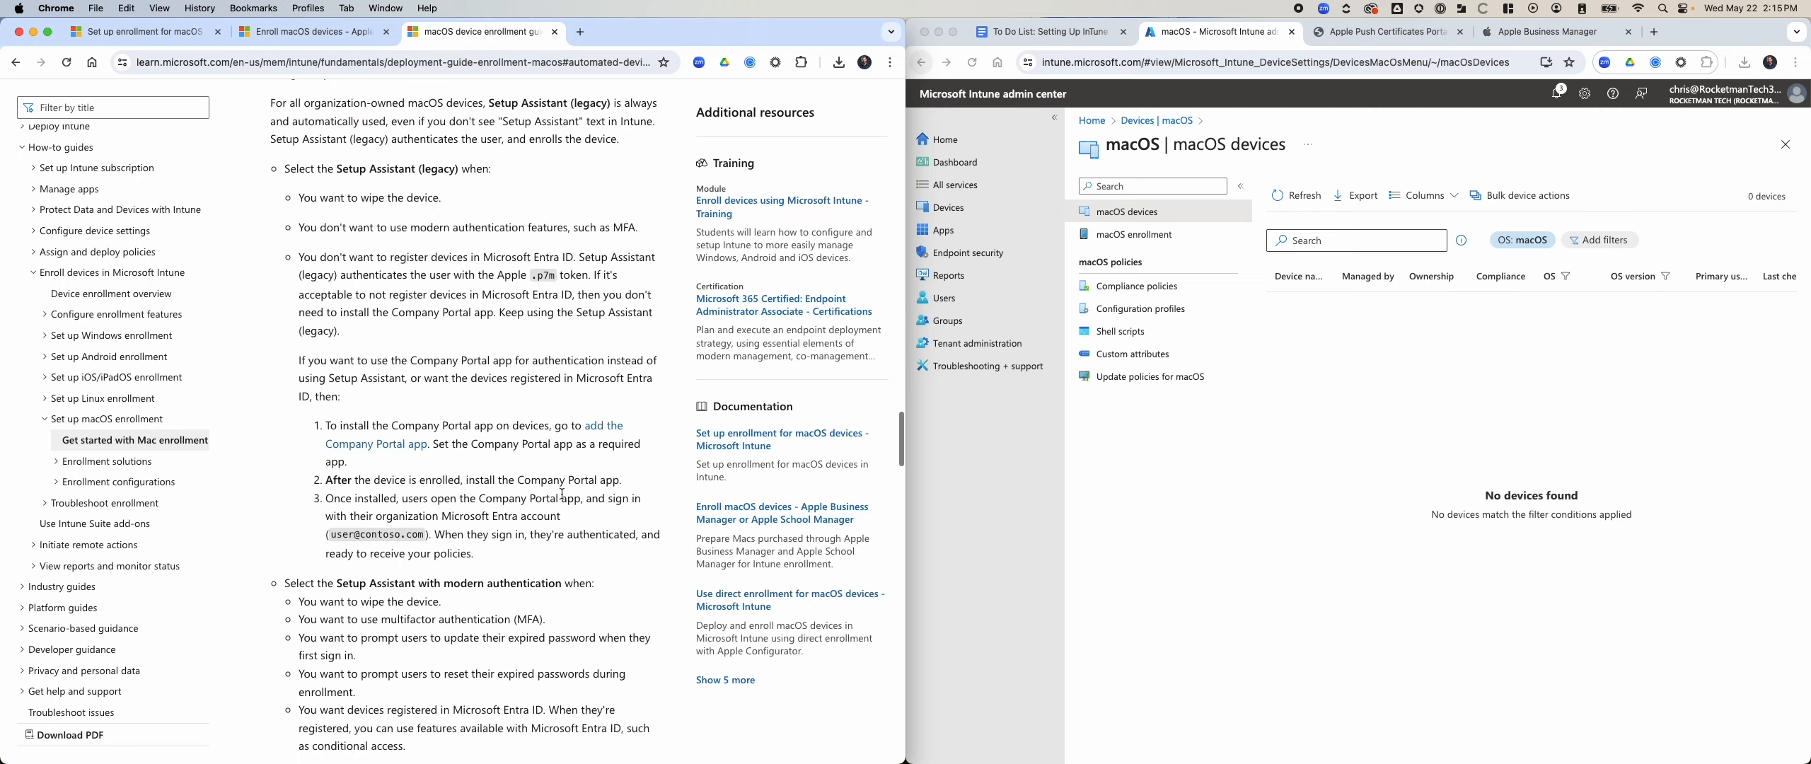
scroll(564, 493, "down", 10)
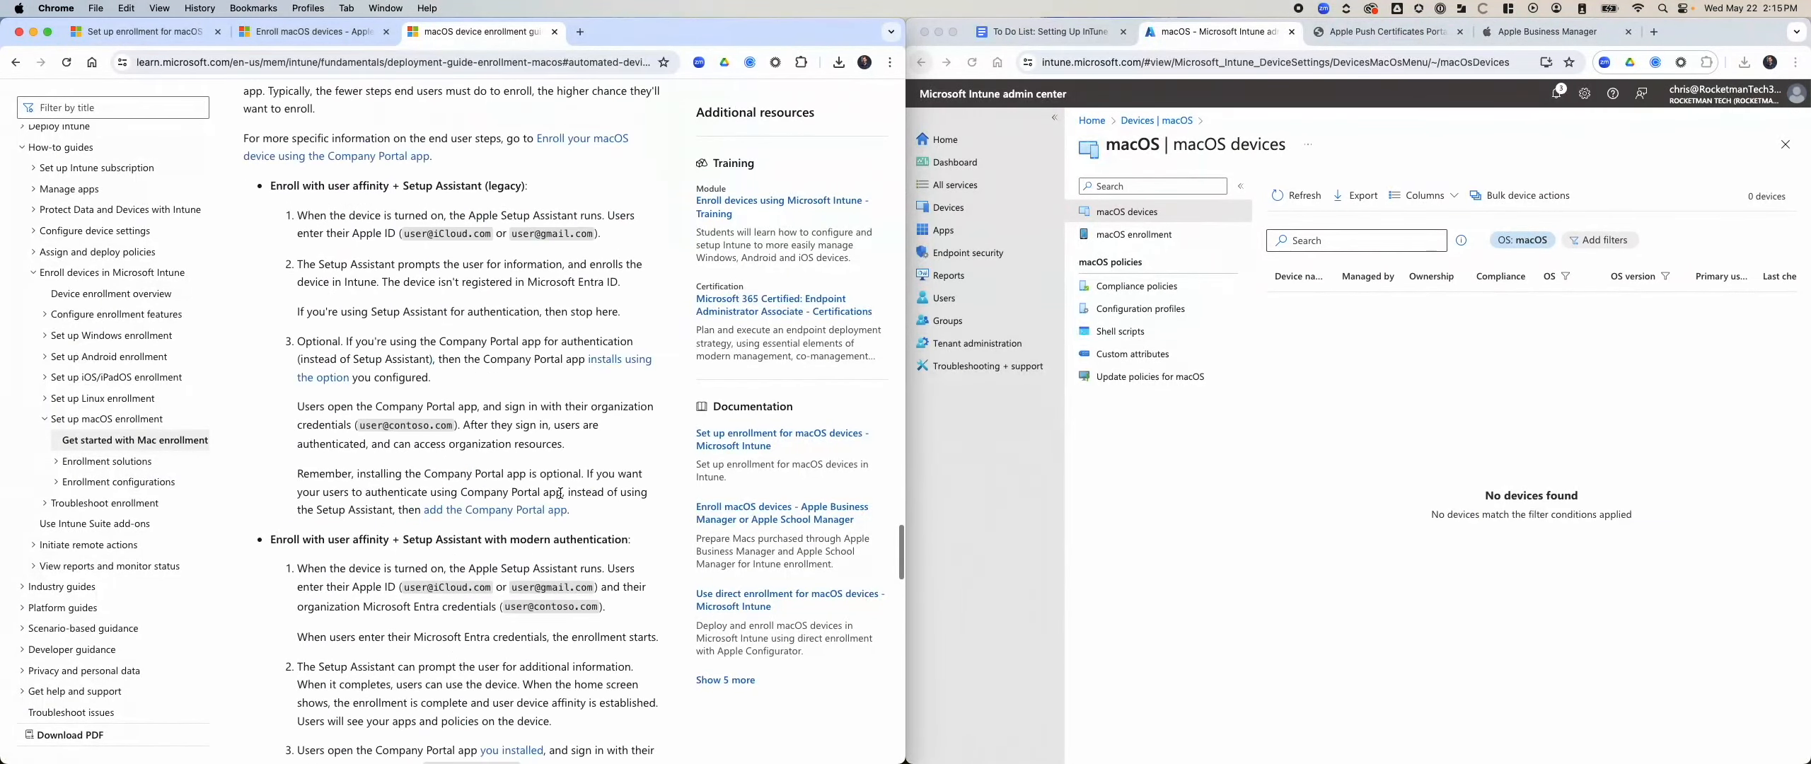
scroll(561, 495, "down", 3)
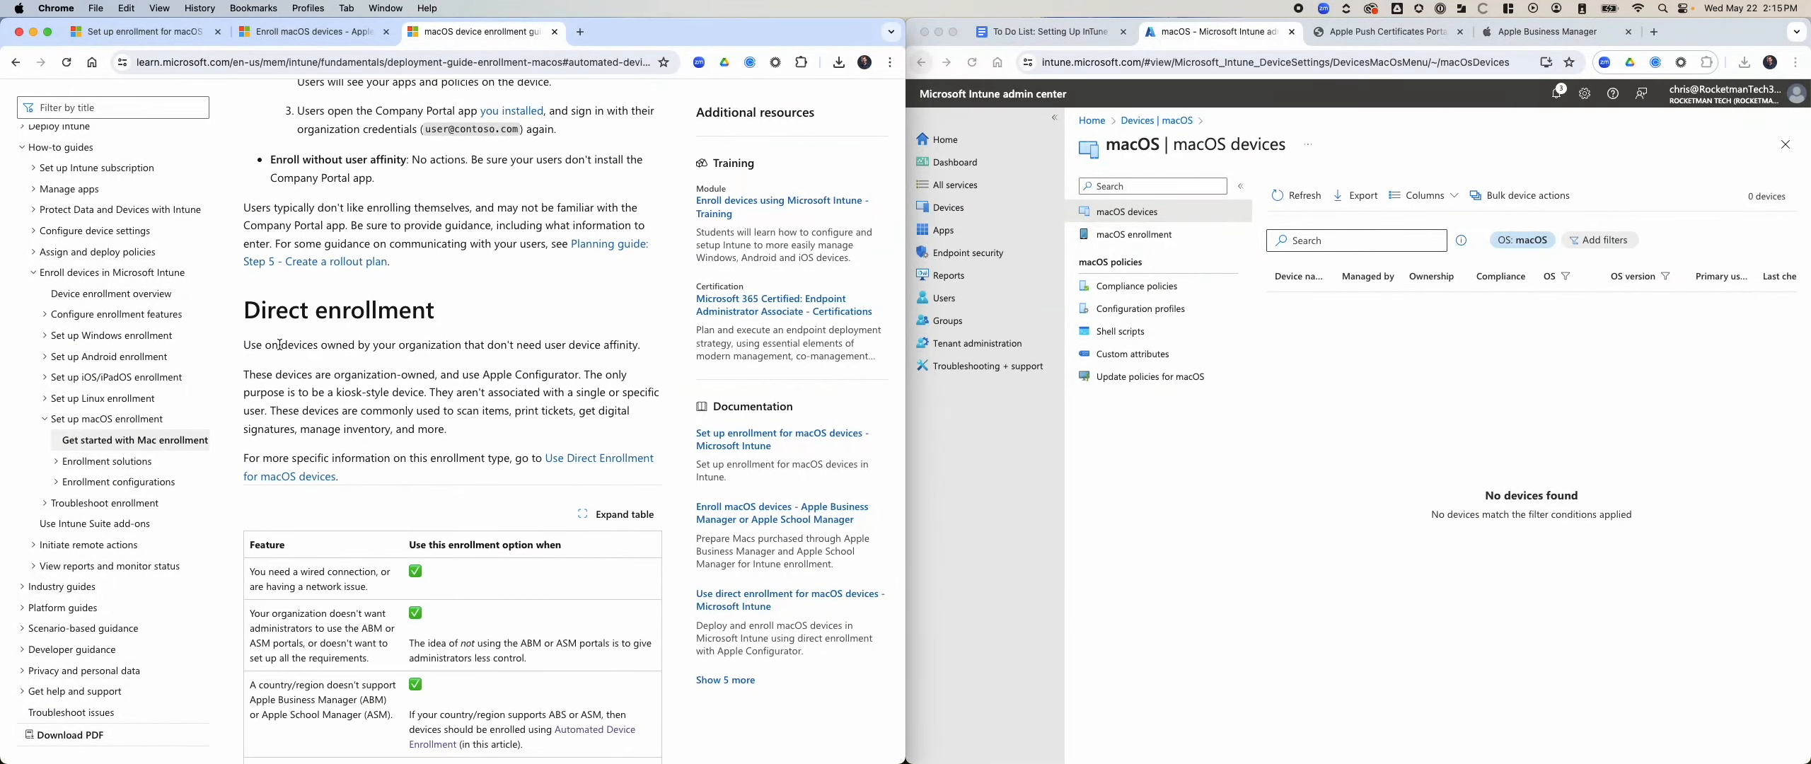
scroll(532, 352, "down", 1)
left_click(598, 403)
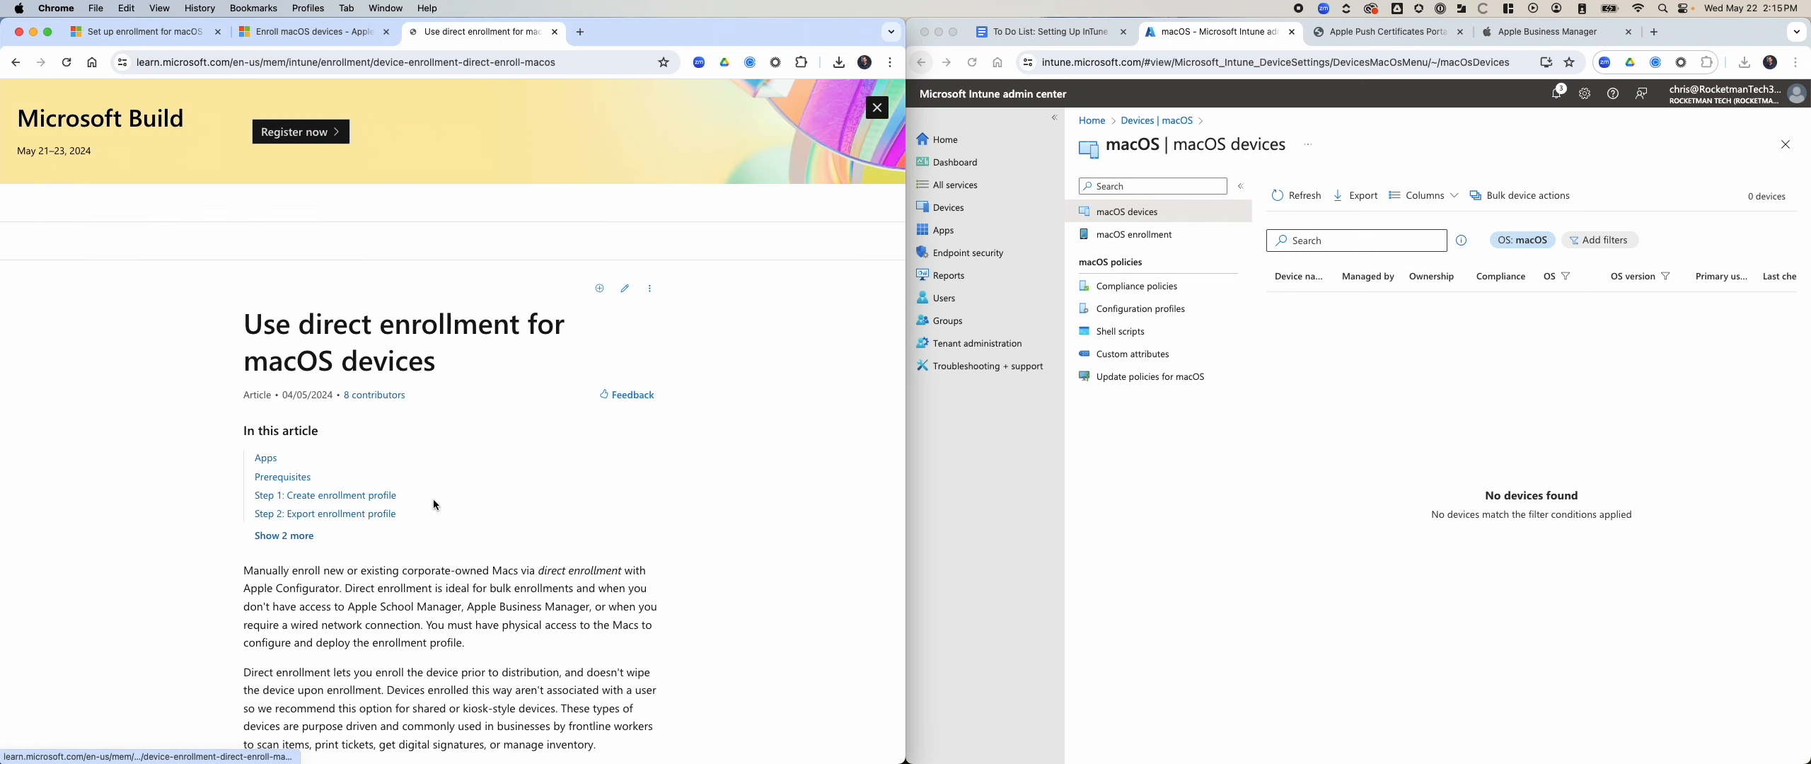
scroll(515, 467, "down", 5)
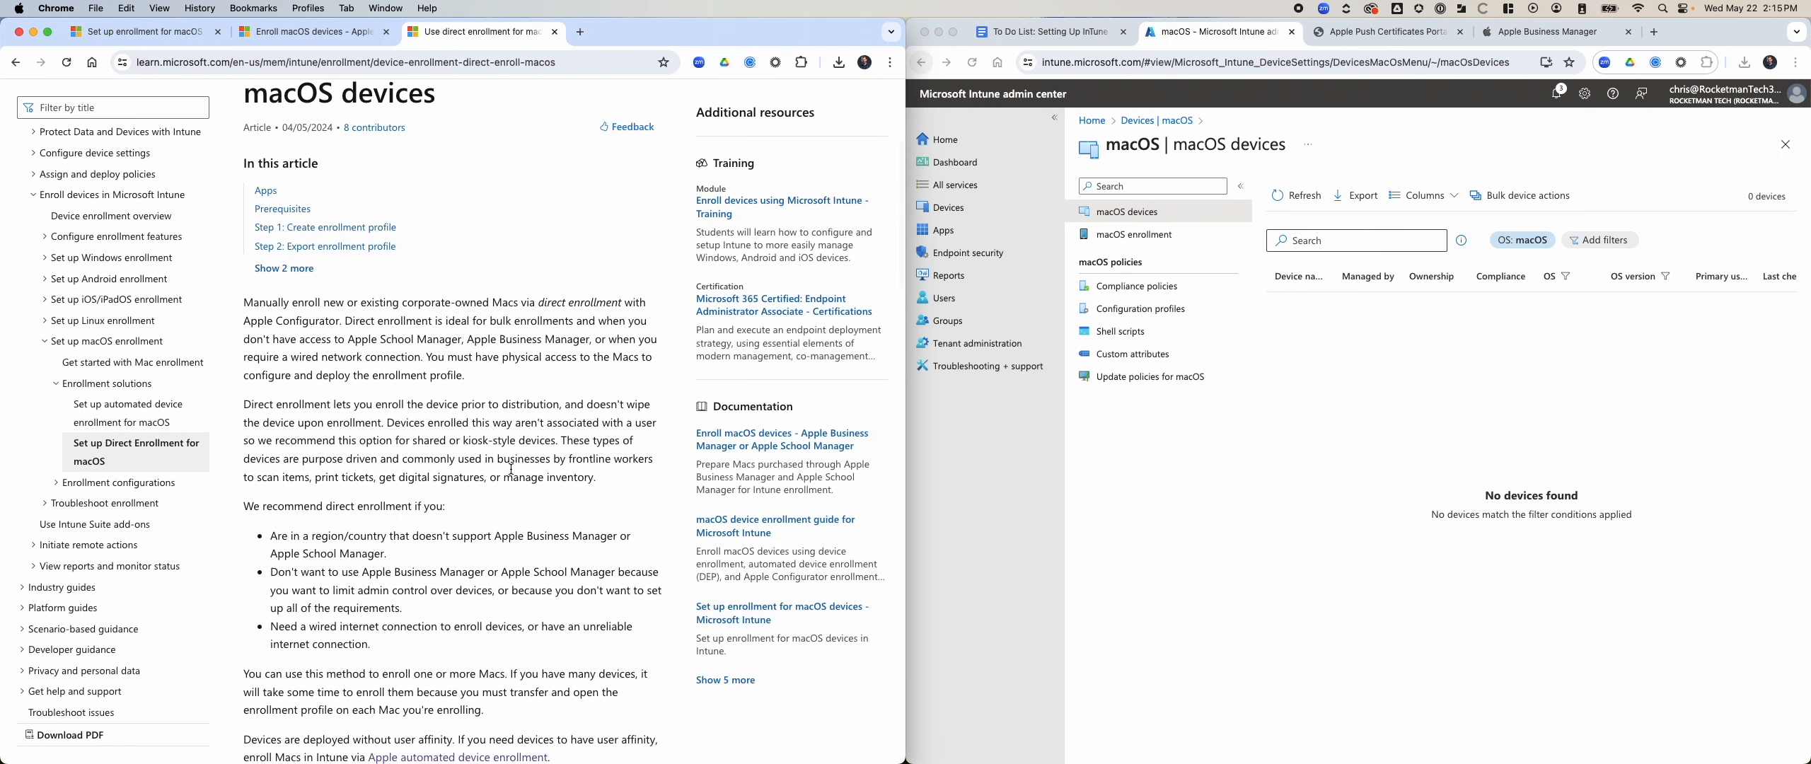
left_click(328, 229)
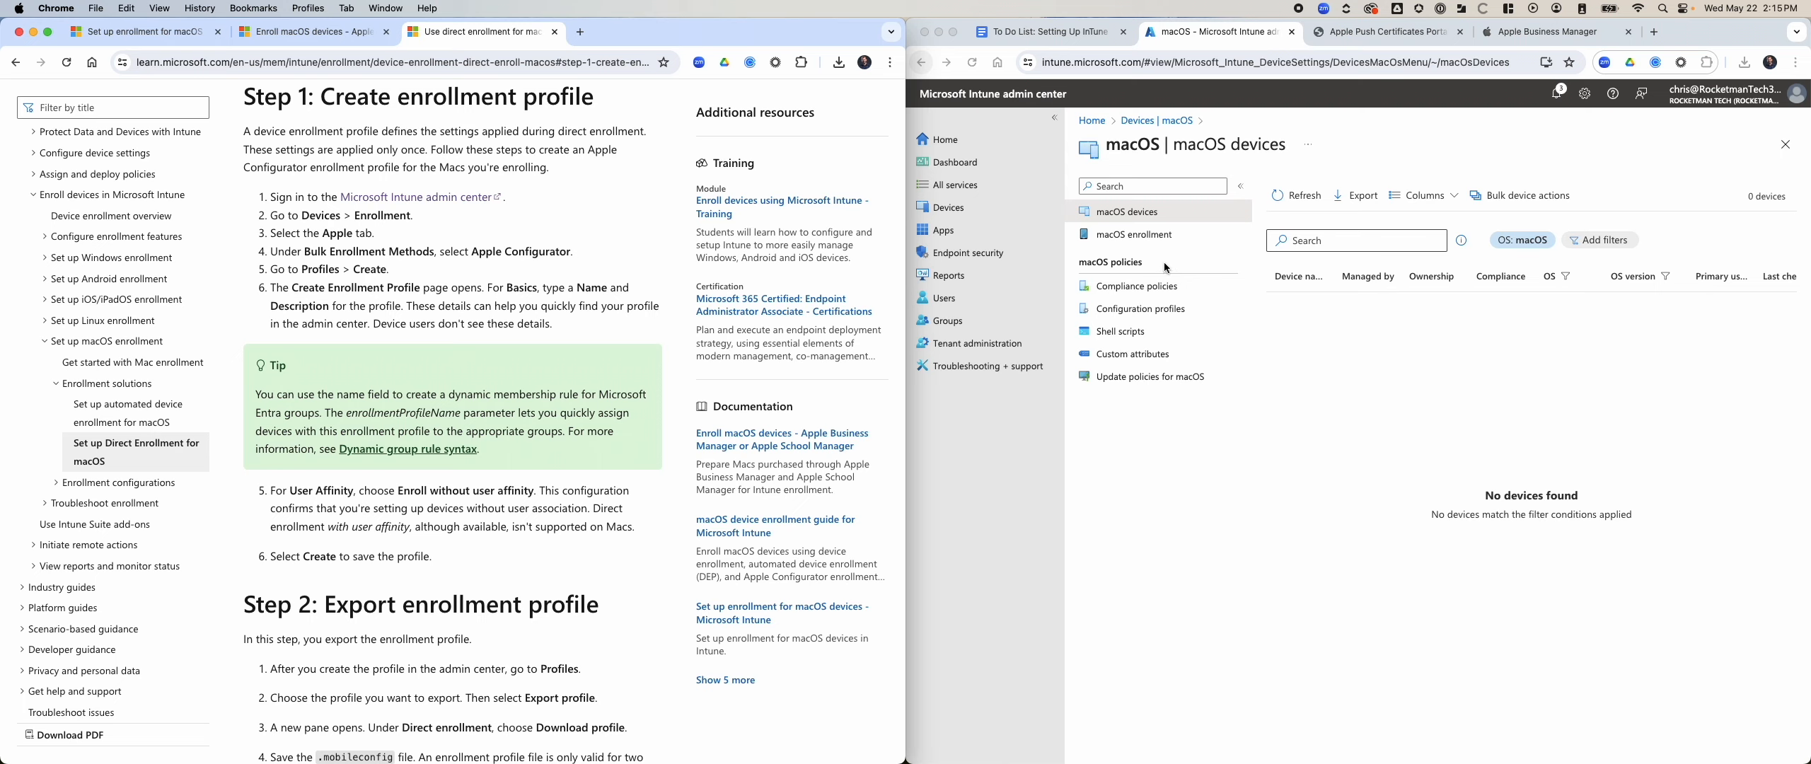
Step: Go to macOS enrollment > Apple Configurator > Profiles and start a new enrollment profile
left_click(1146, 237)
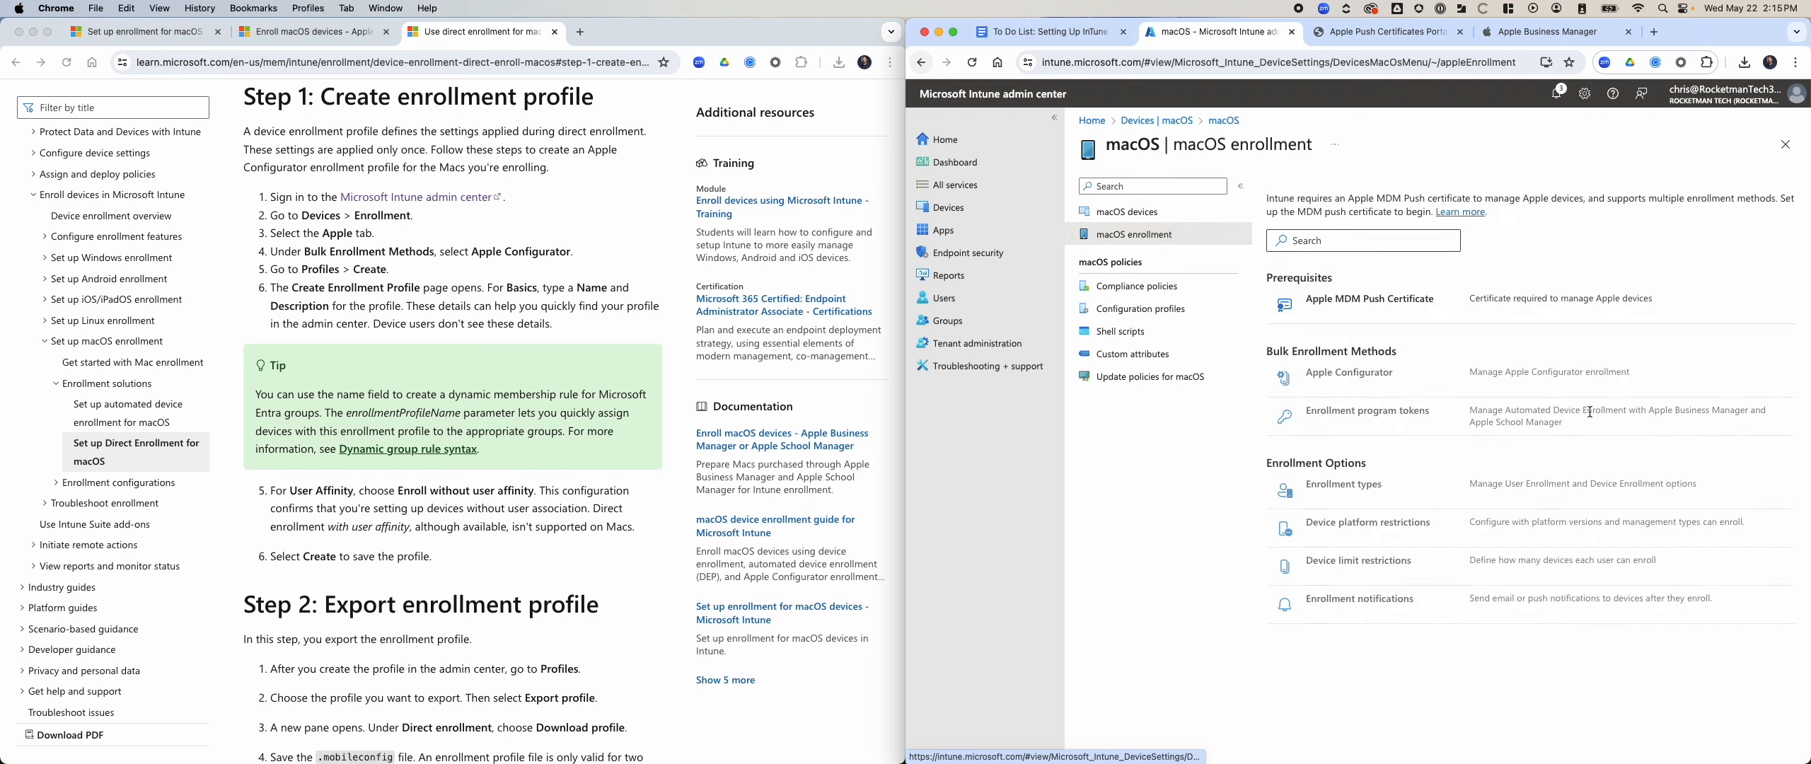
left_click(1364, 372)
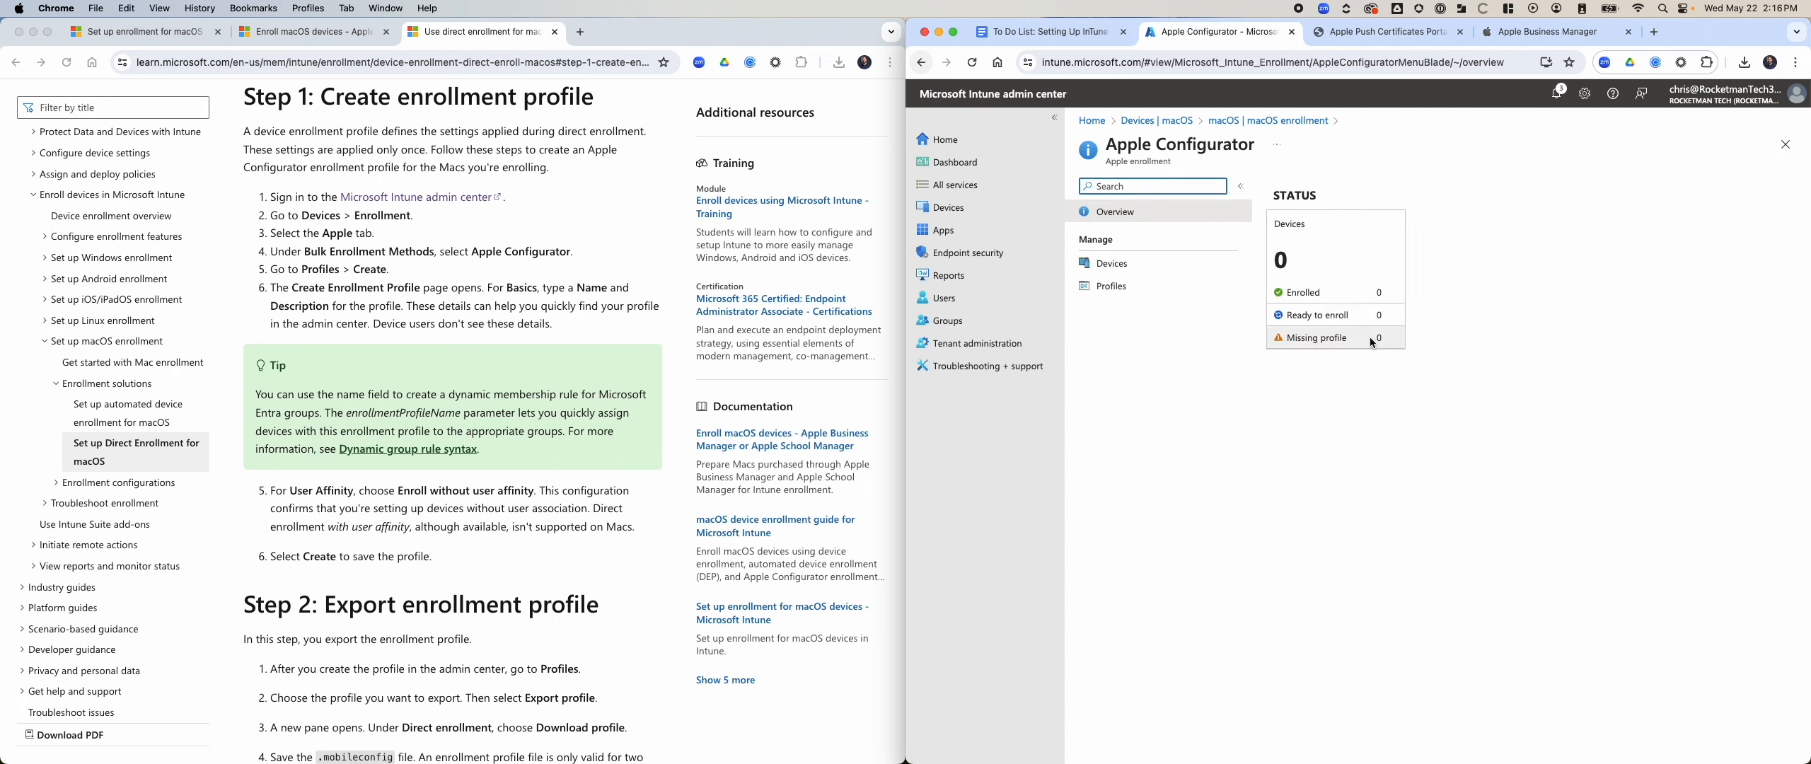
left_click(1125, 286)
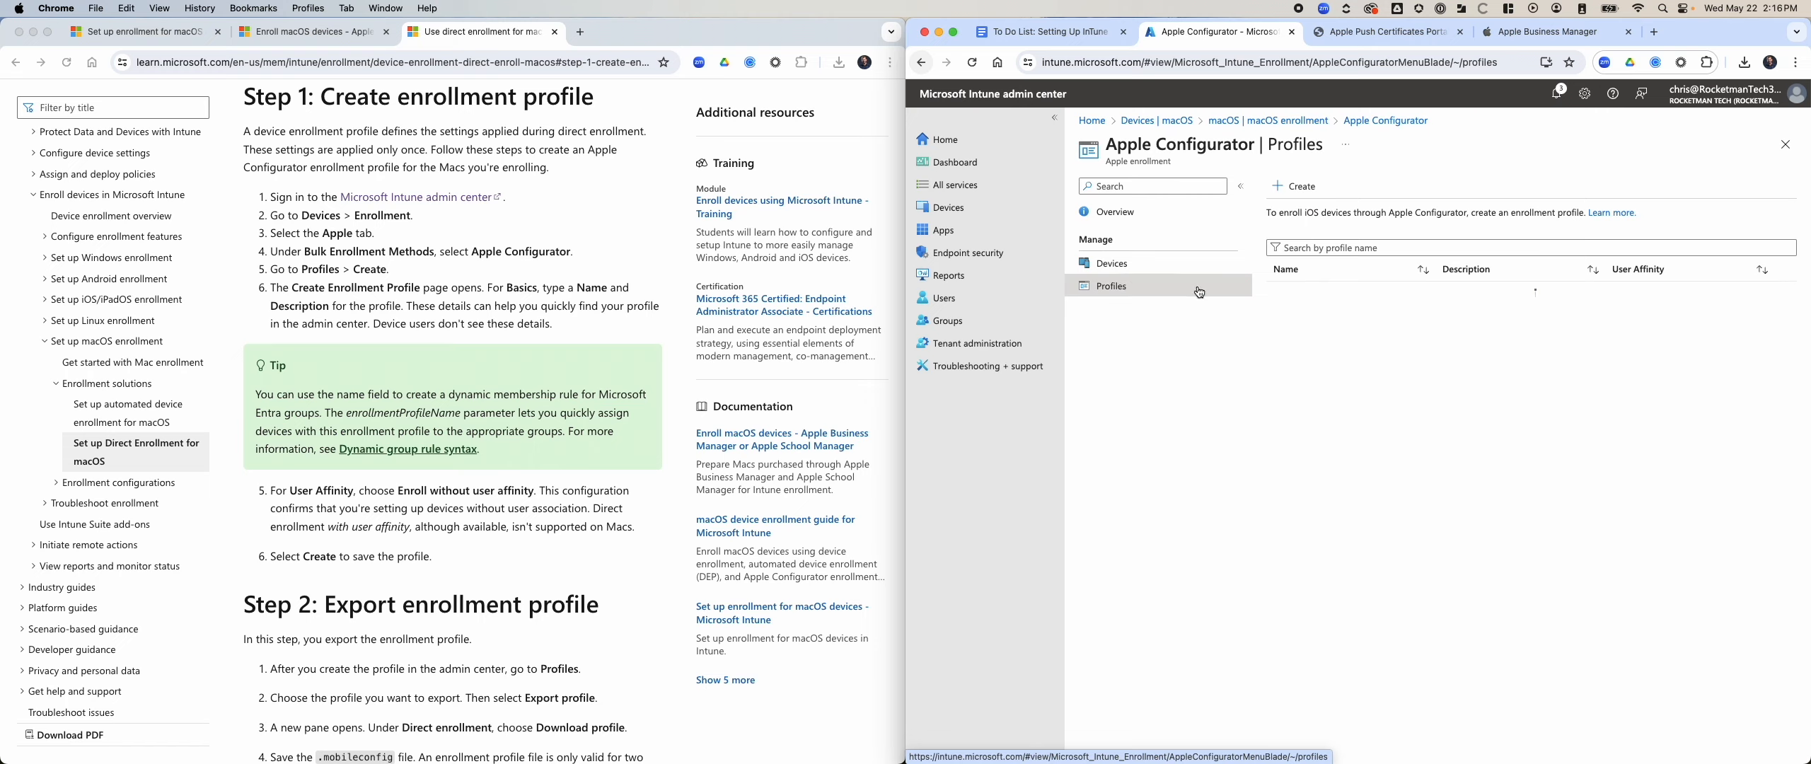
left_click(1301, 185)
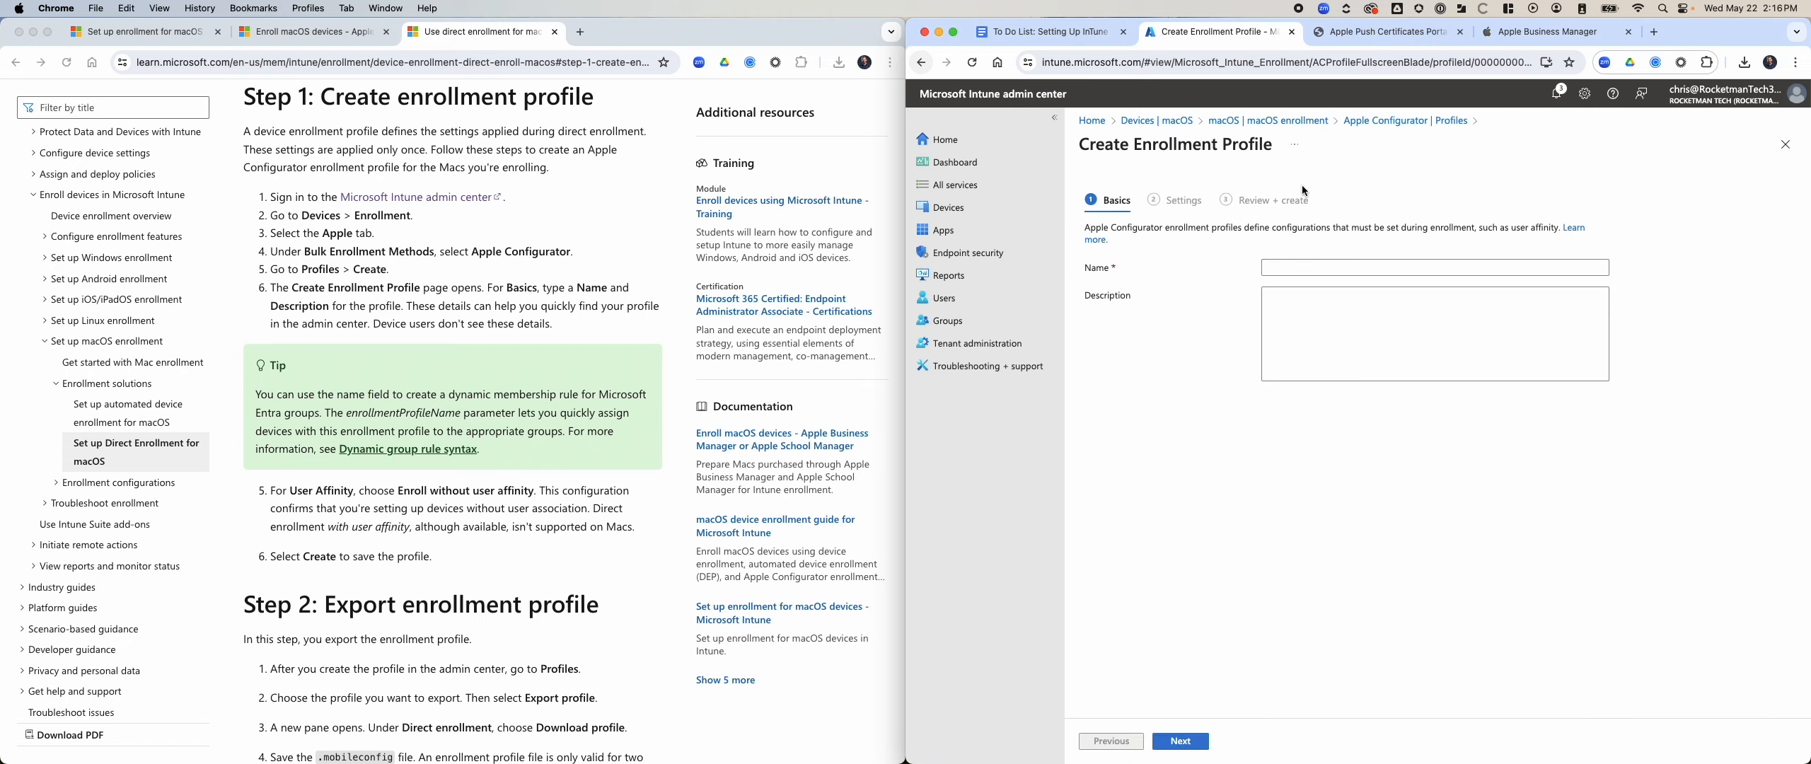
Step: Create 'Apple Configurator Profile' with Enroll without user affinity, then view its empty Devices list
left_click(1334, 273)
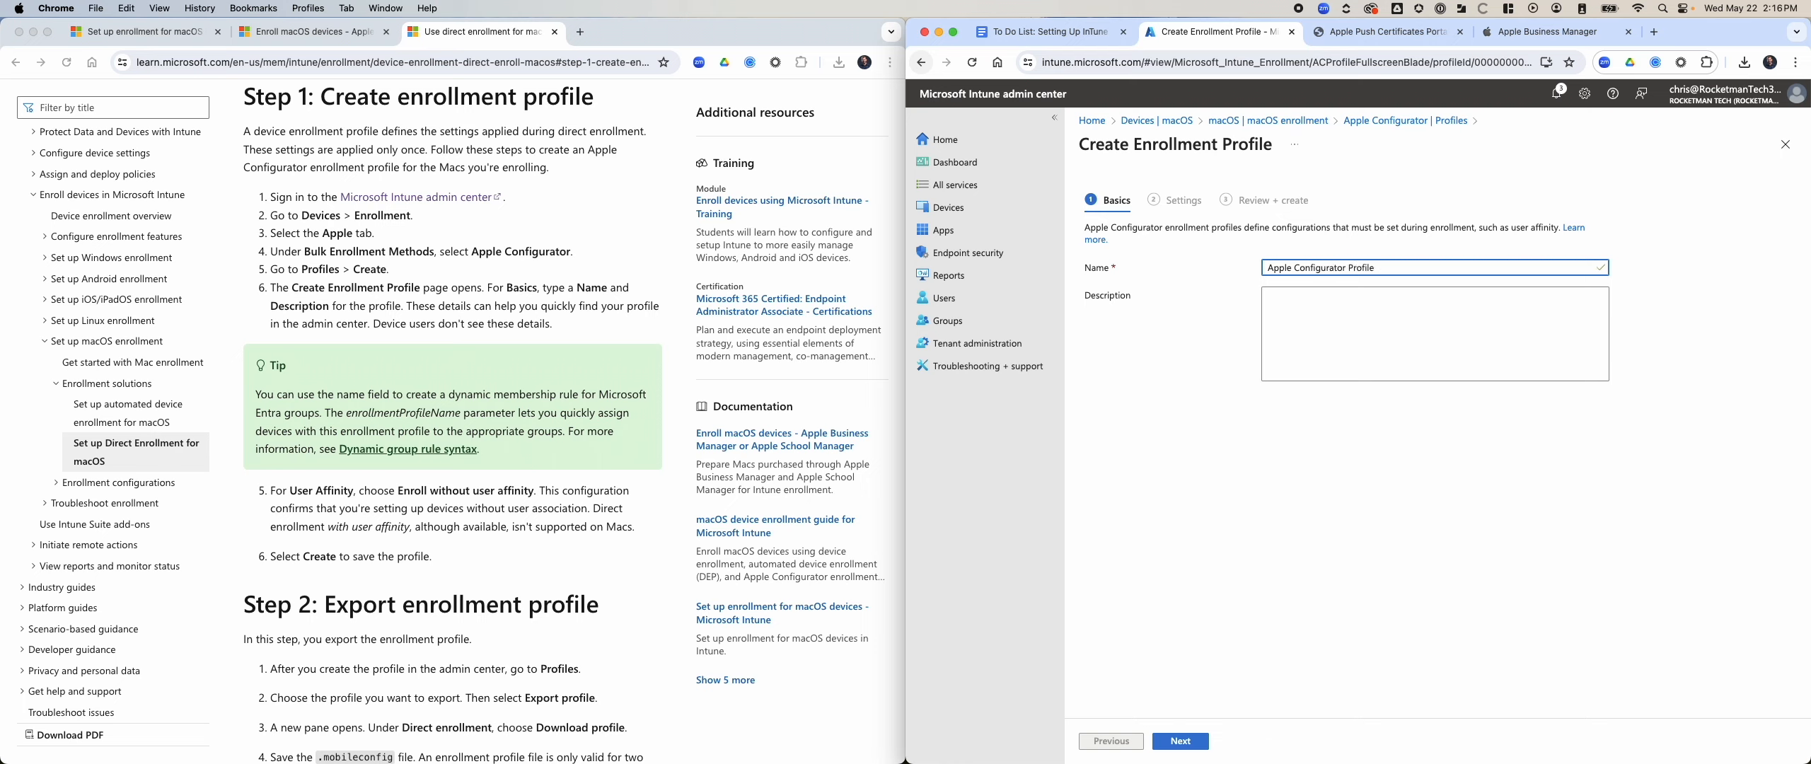
left_click(1187, 740)
left_click(1398, 229)
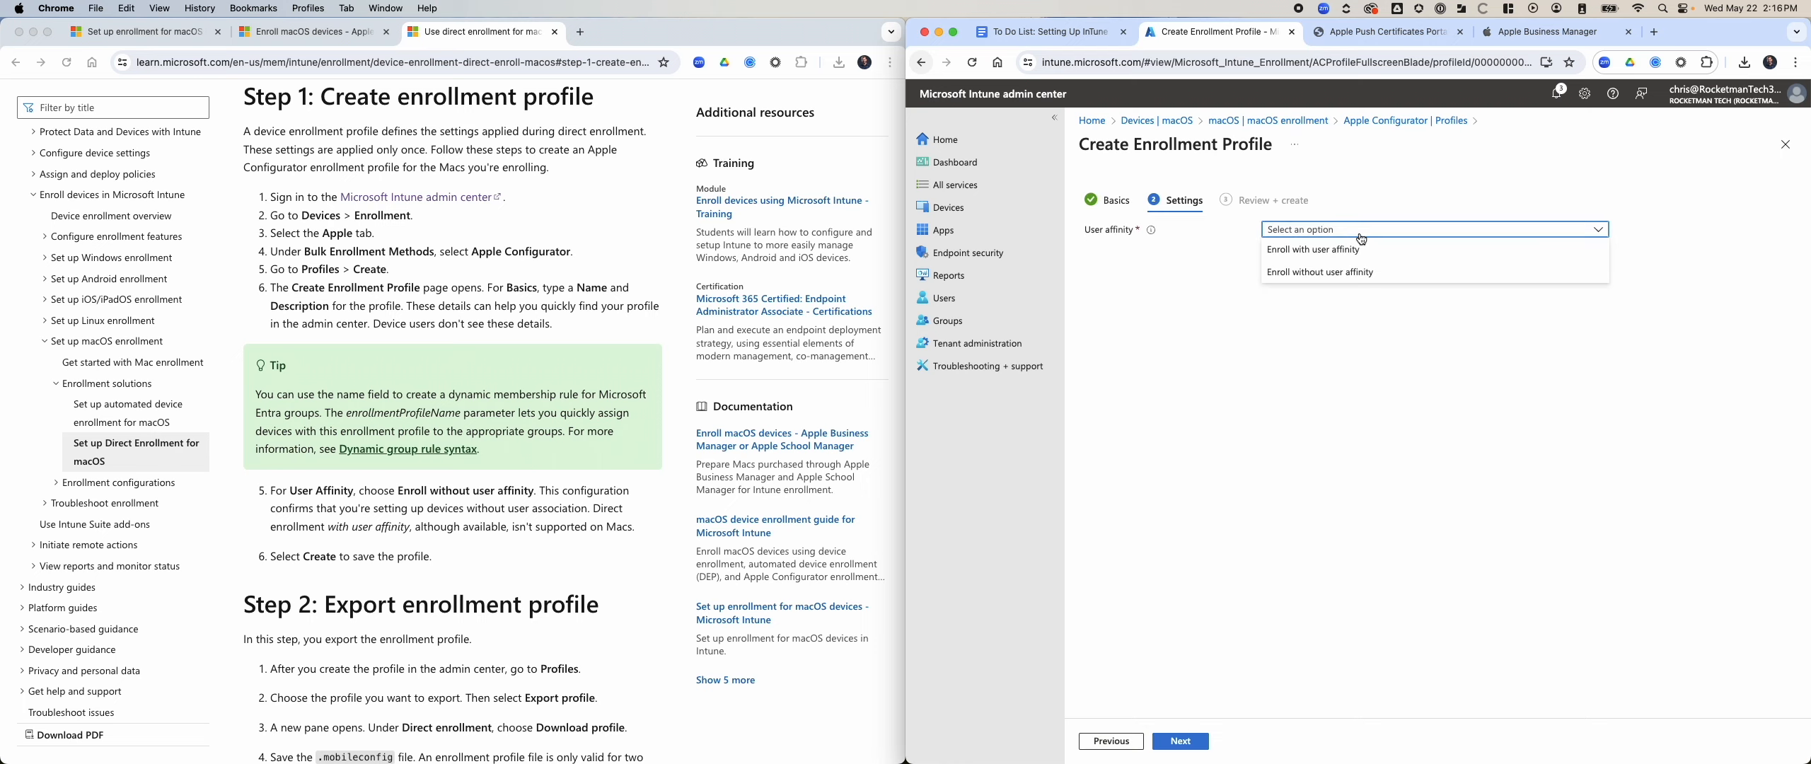
left_click(1393, 251)
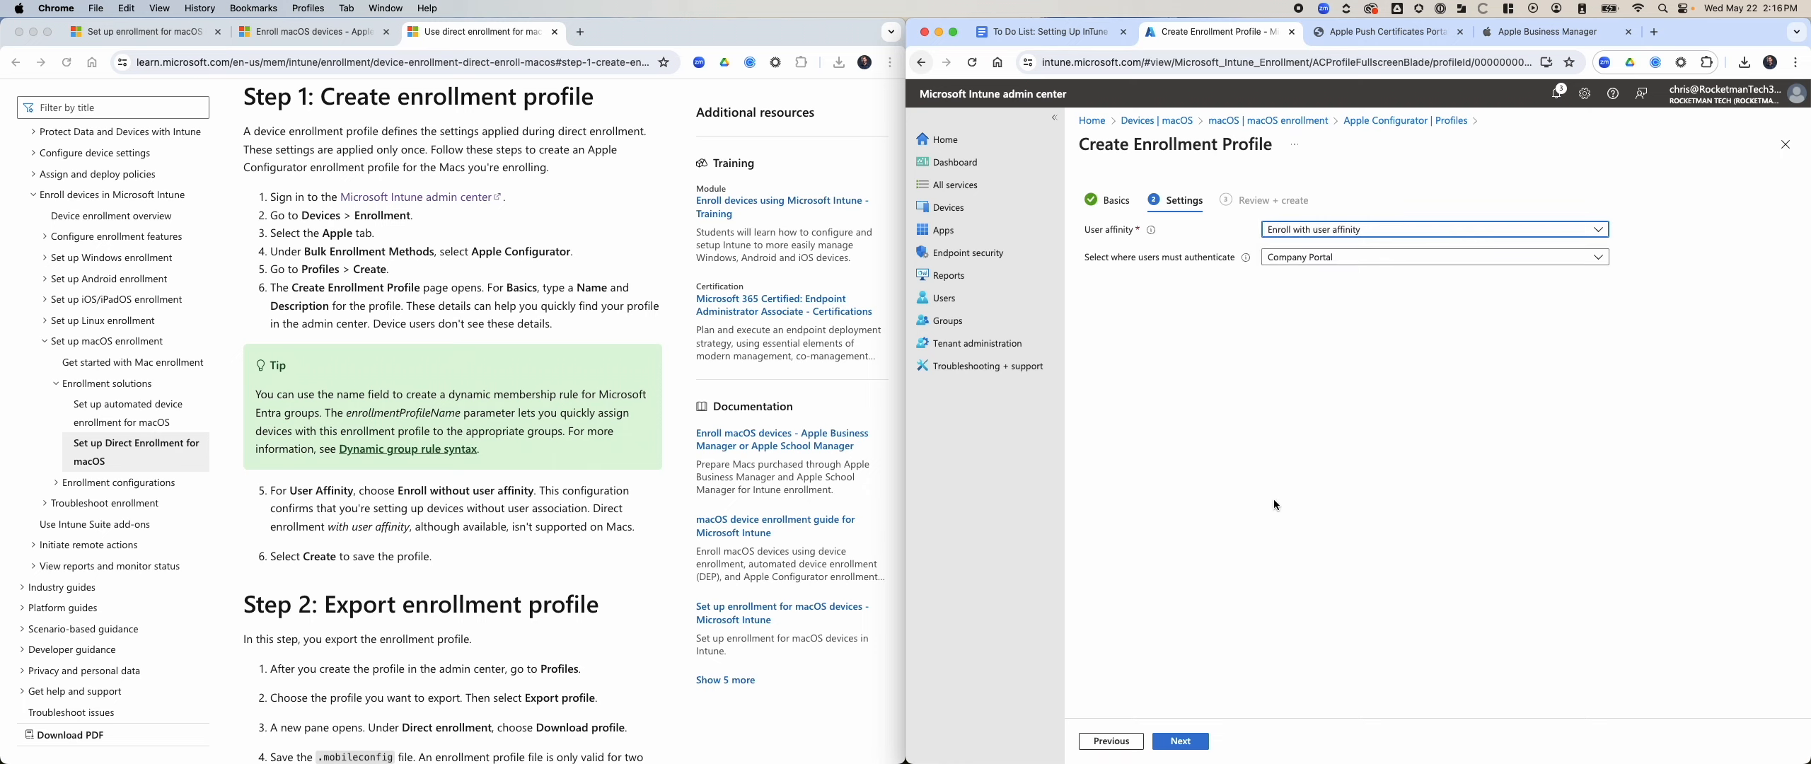
left_click(1334, 230)
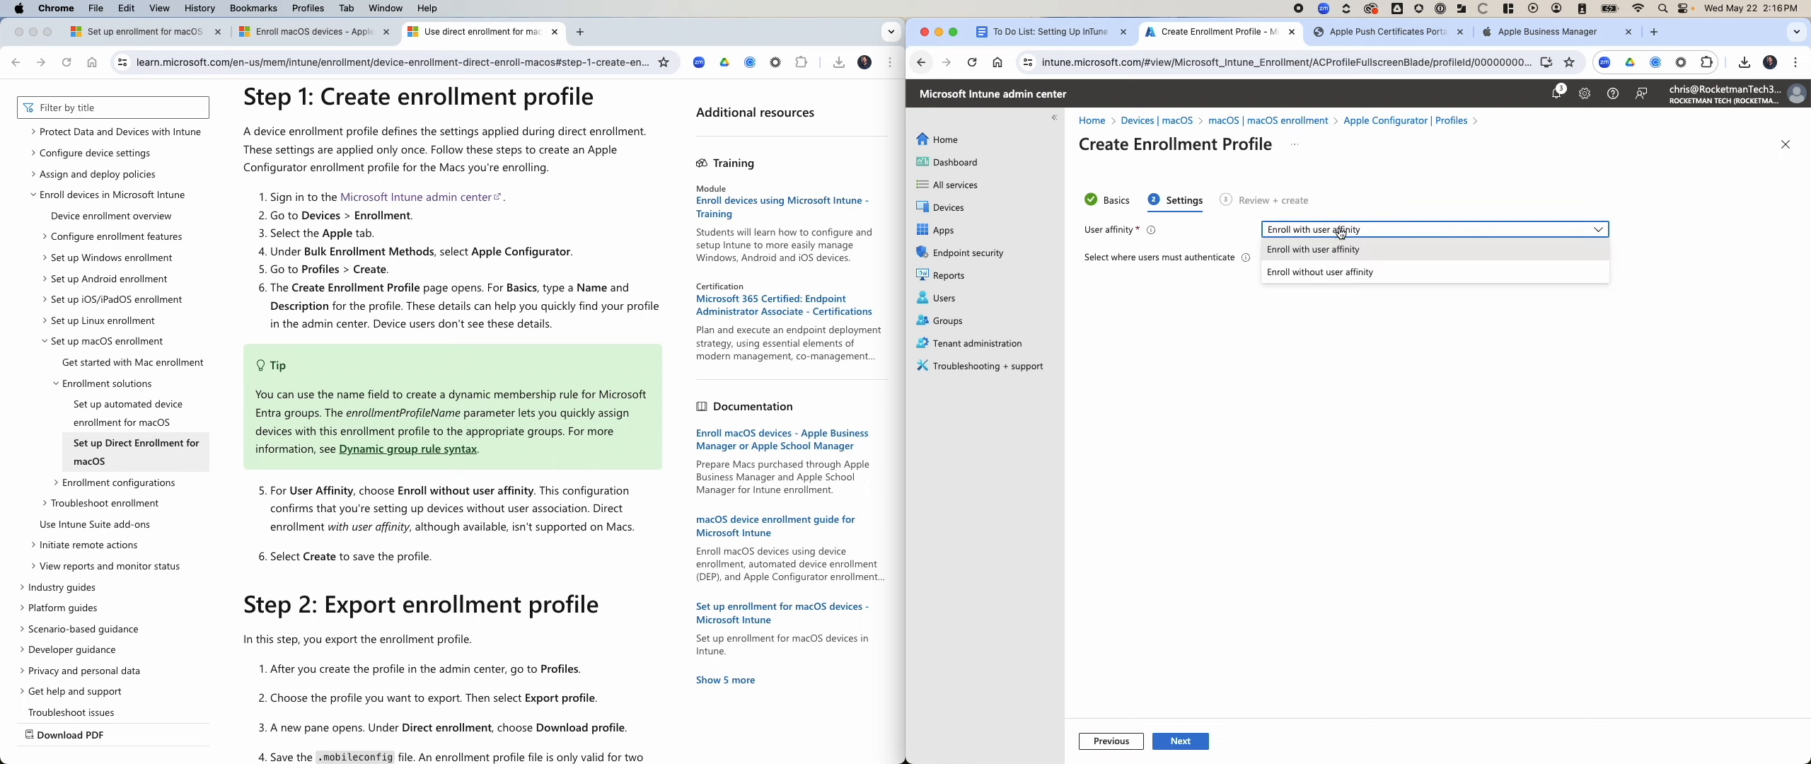
left_click(1330, 273)
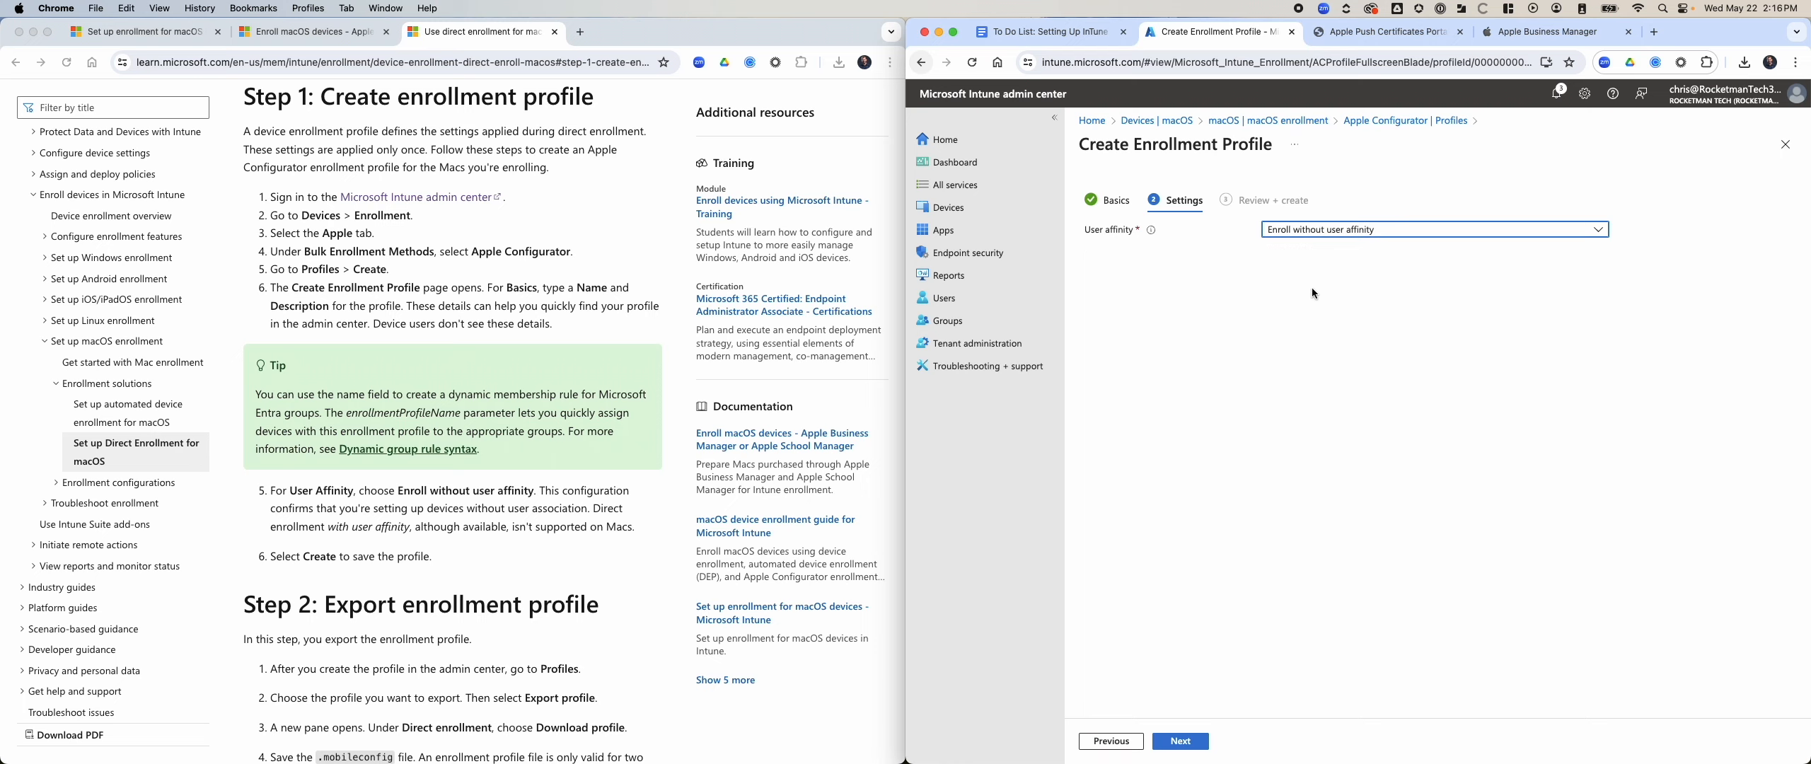
left_click(1180, 741)
left_click(1201, 741)
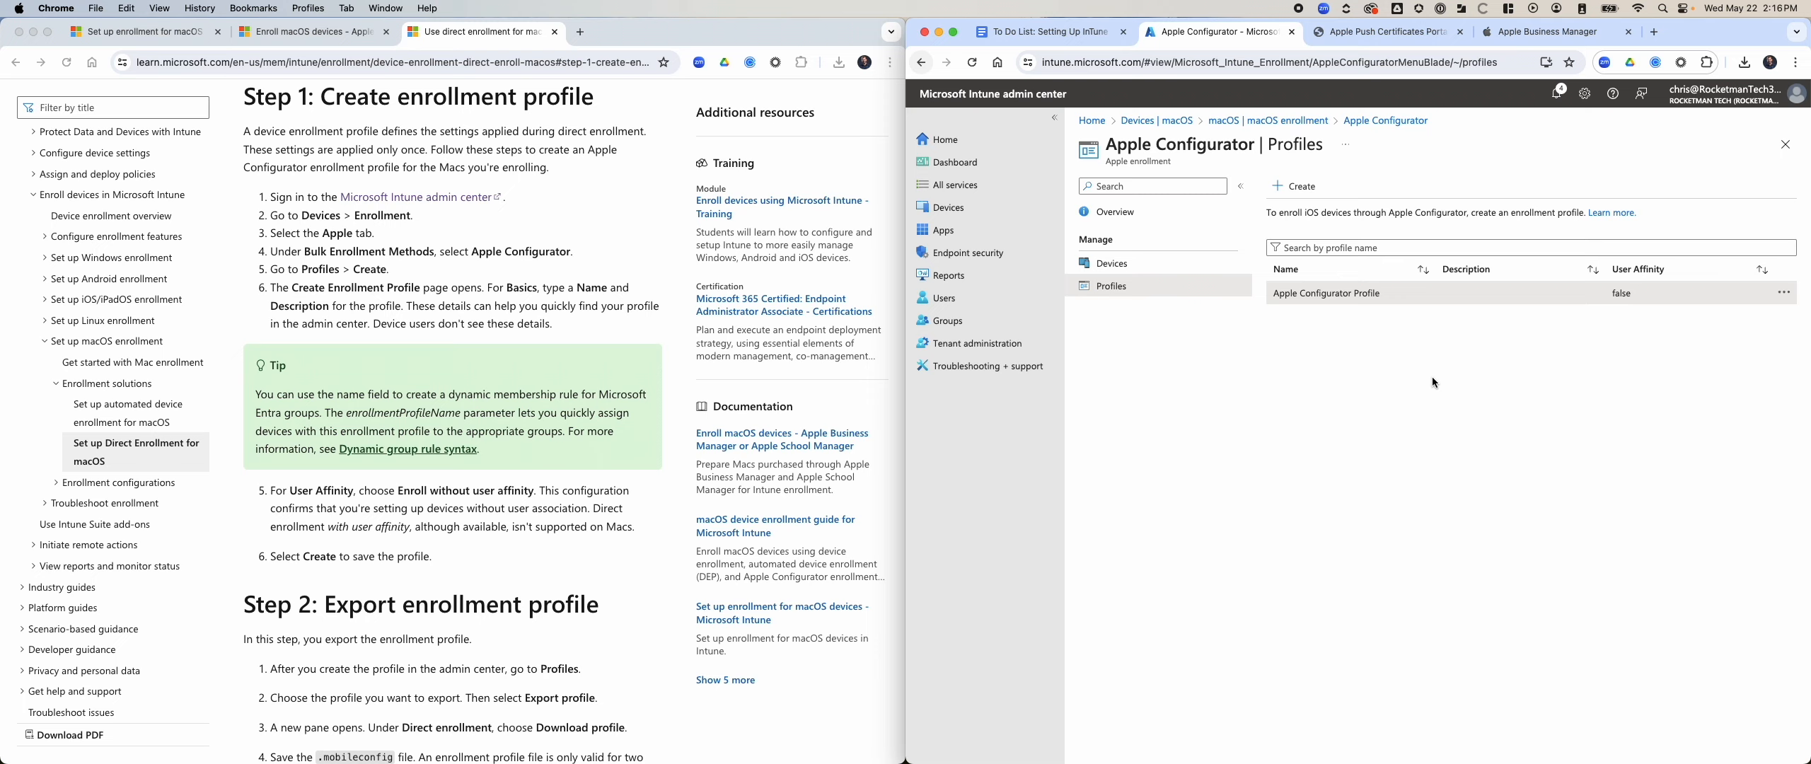
left_click(1133, 266)
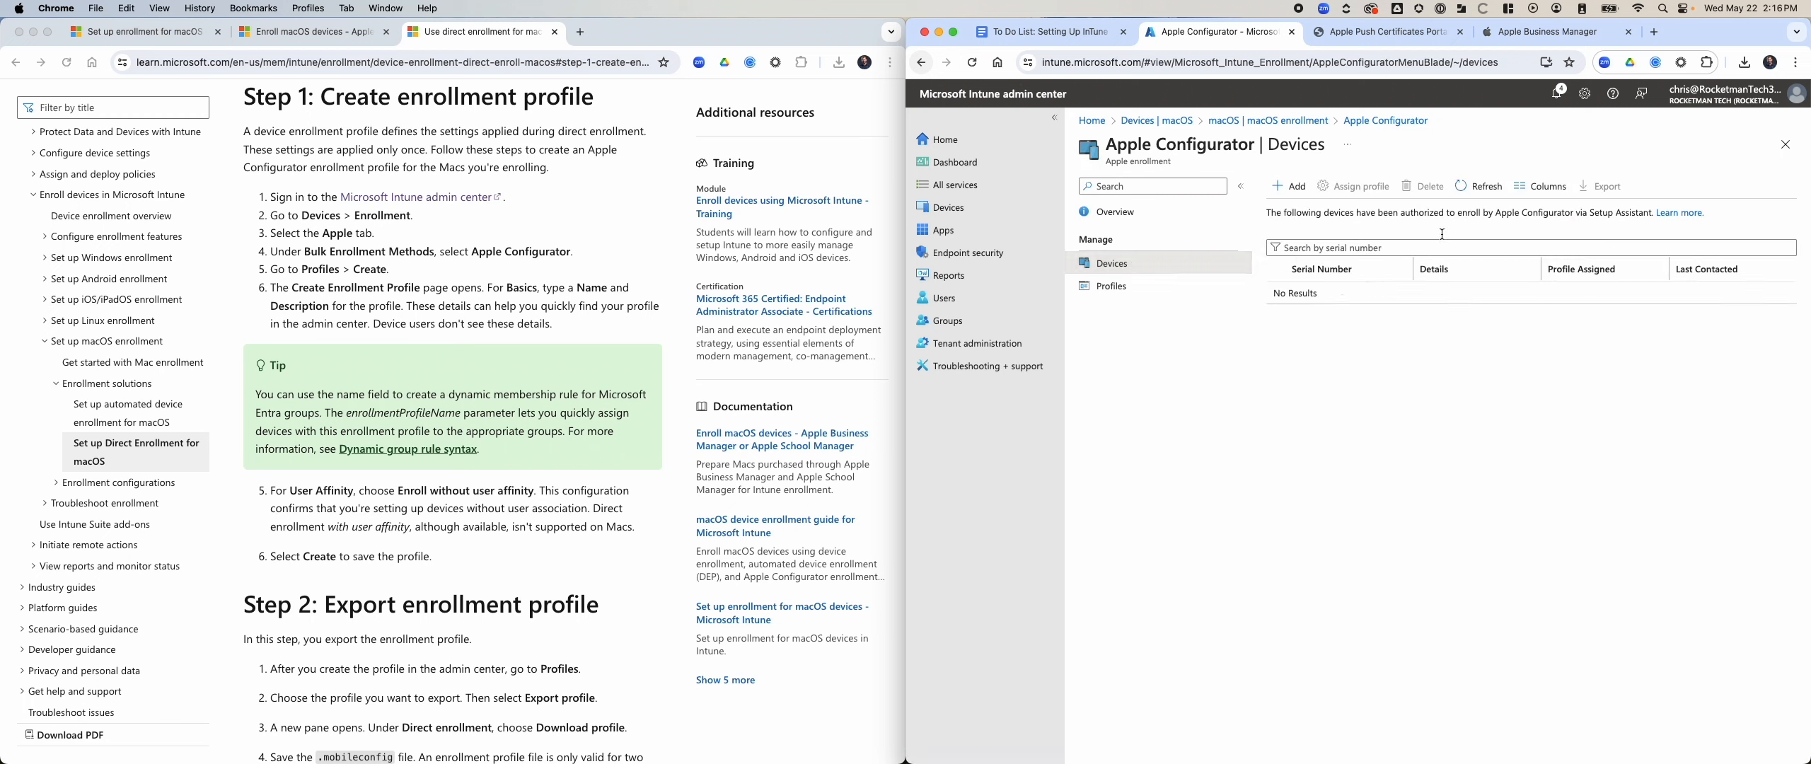
Step: Return to the macOS enrollment page, select the 'macOS enrollment' heading text, and open Enrollment types
left_click(1297, 122)
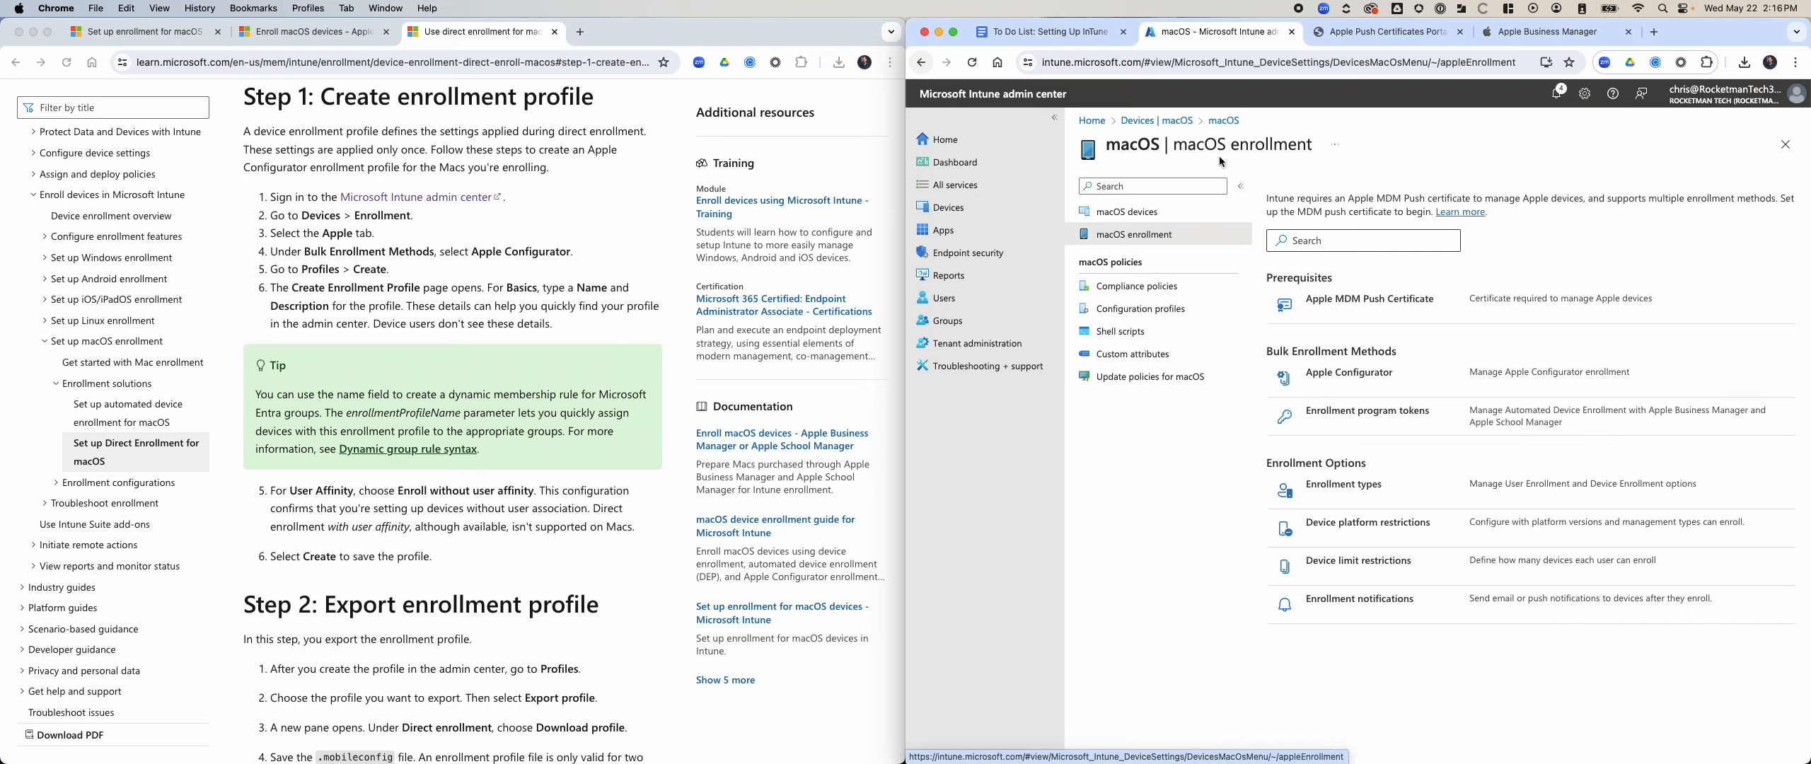
triple_click(1202, 148)
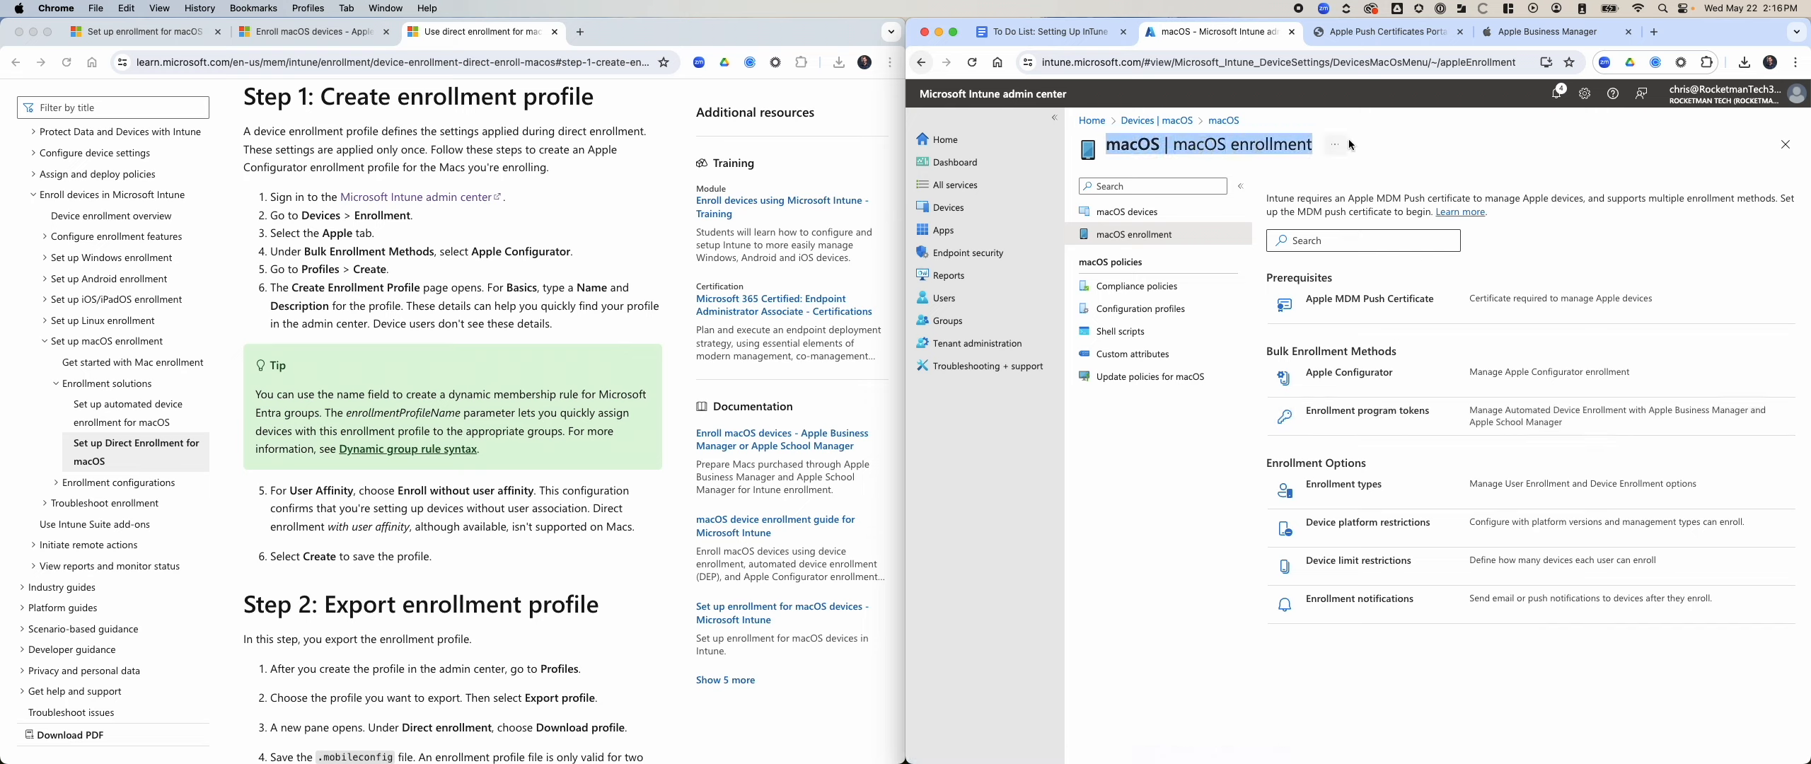
left_click(1333, 146)
left_click(1332, 146)
left_click_drag(1172, 147, 1314, 145)
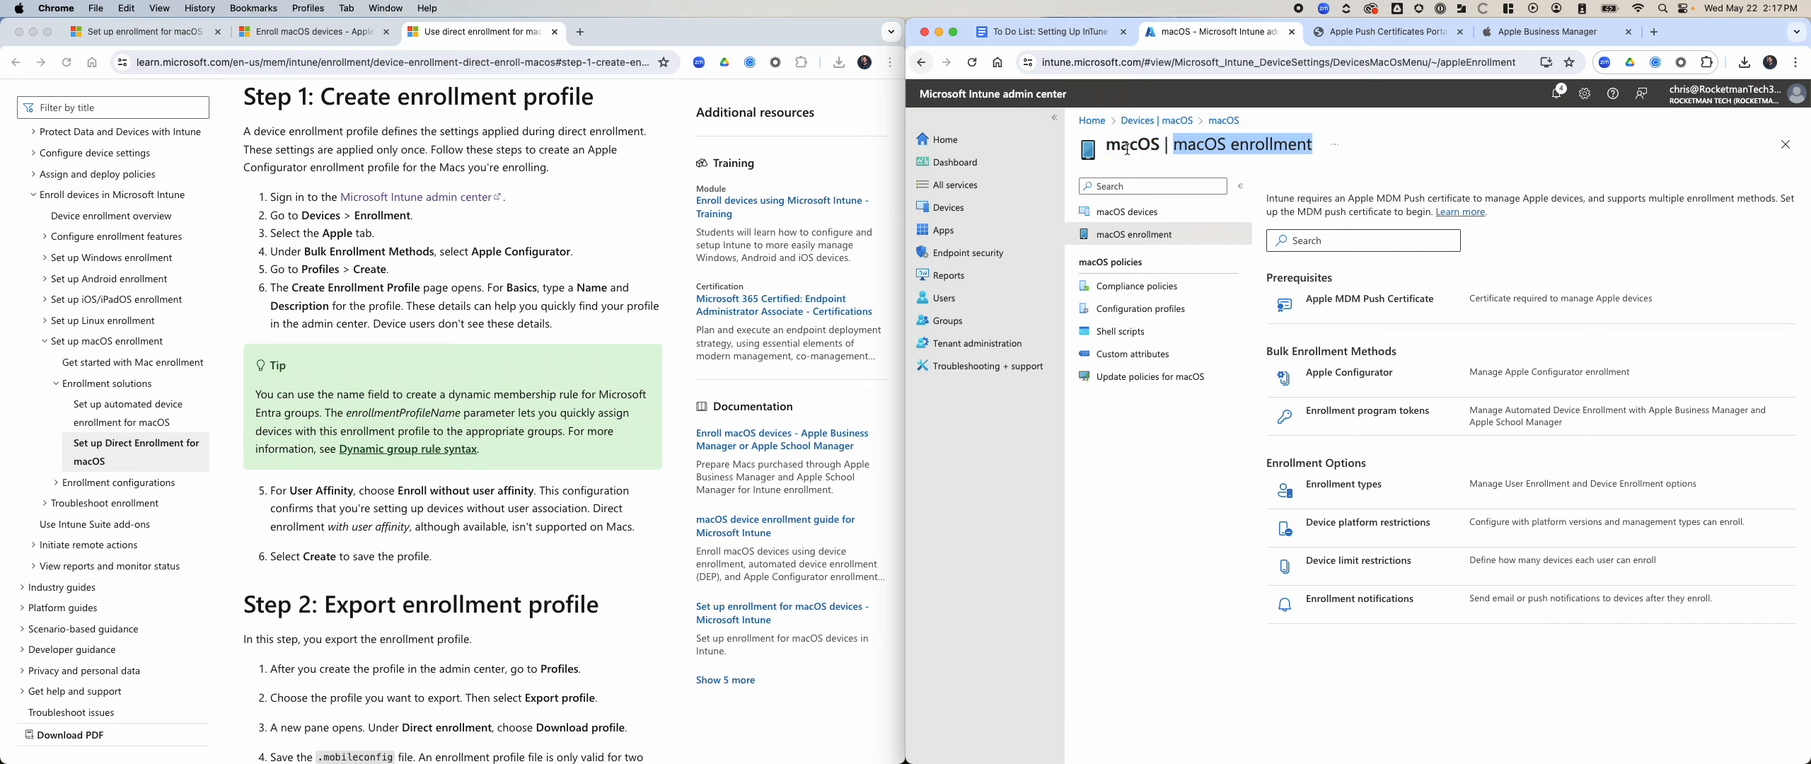
left_click(1343, 486)
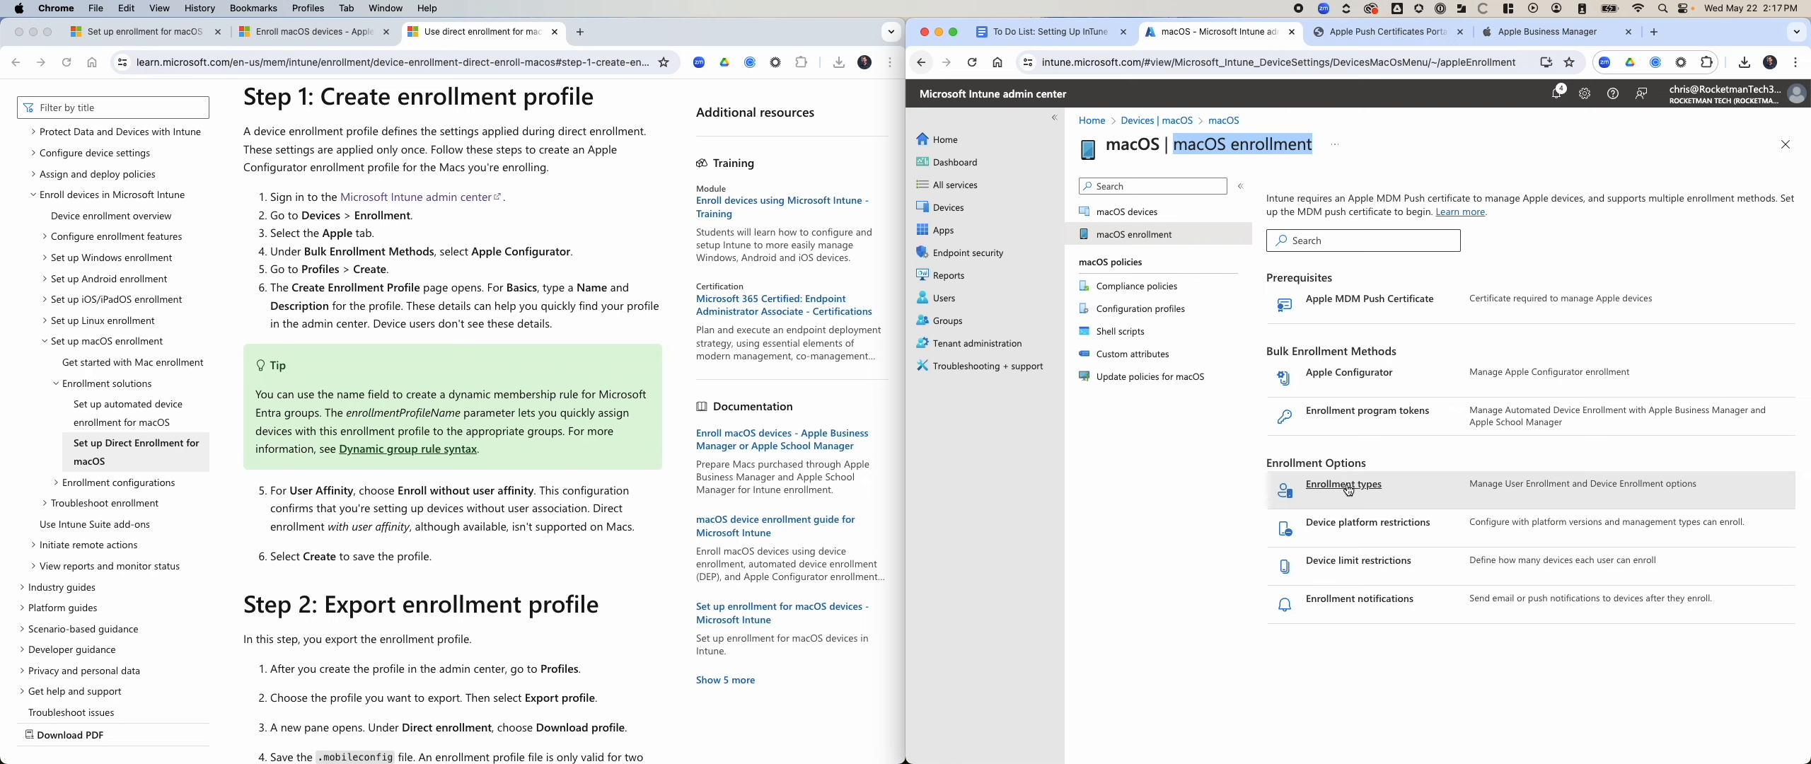
Step: Start a new iOS/iPadOS enrollment type profile named 'Enrollment Profile'
left_click(1127, 186)
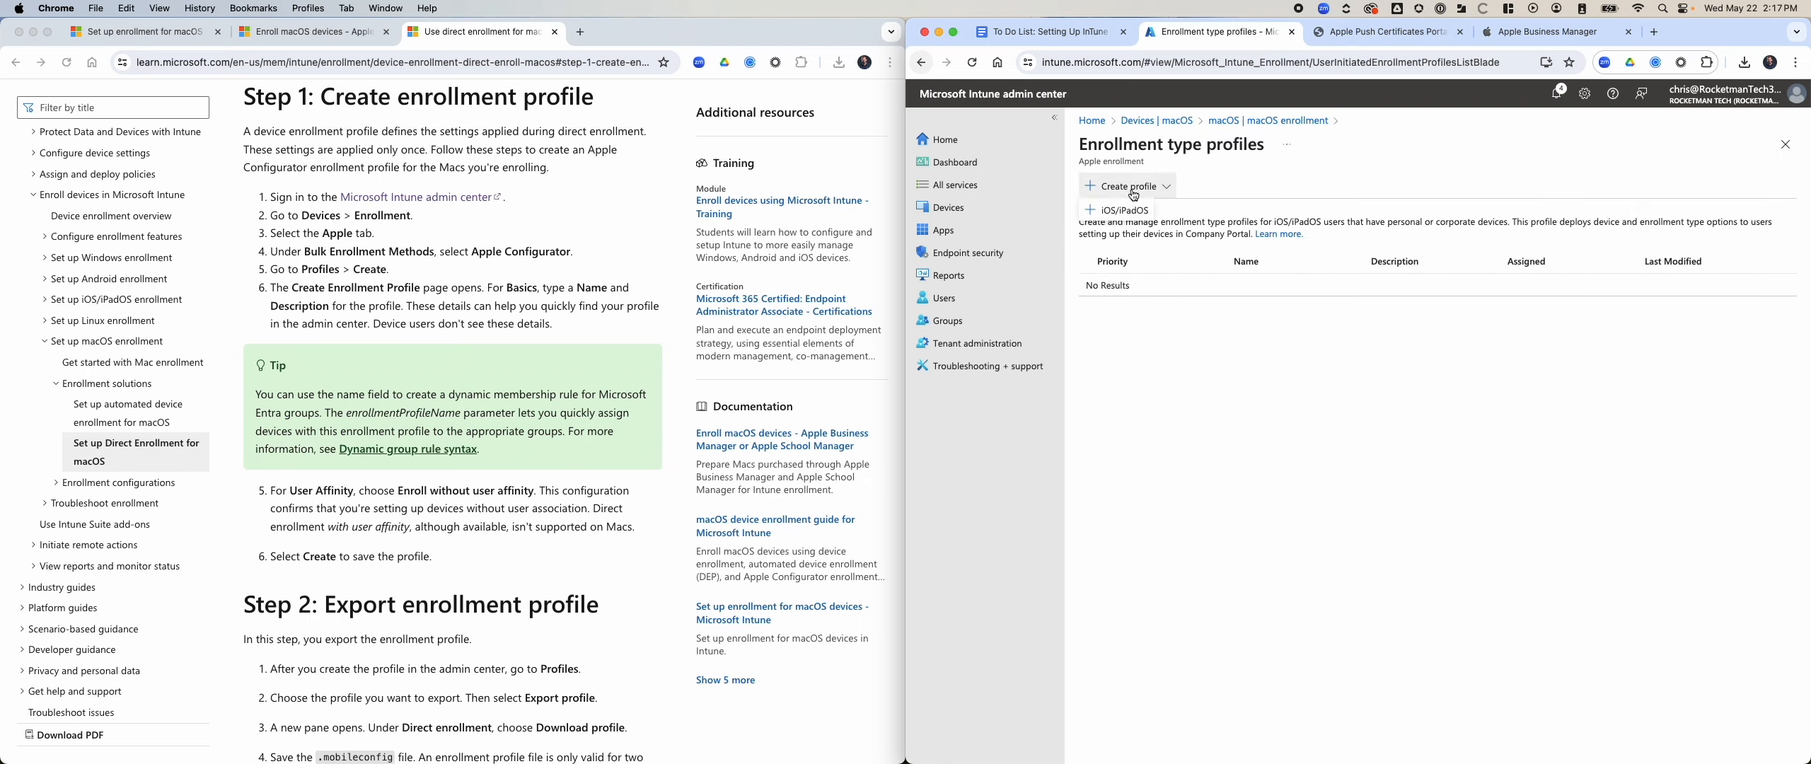
left_click(1128, 211)
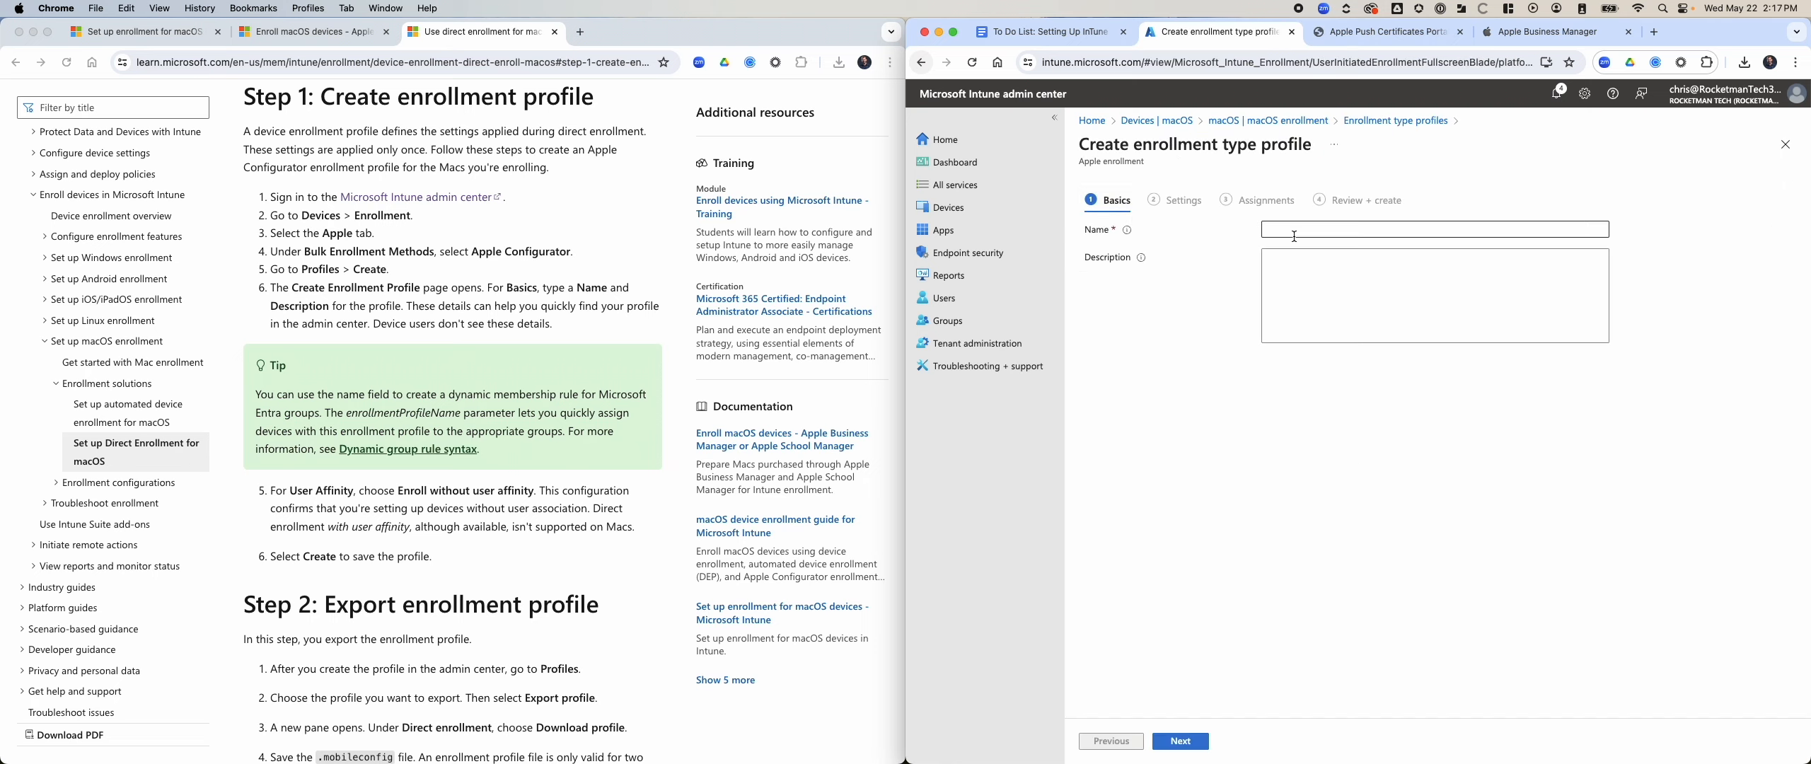
left_click(1296, 229)
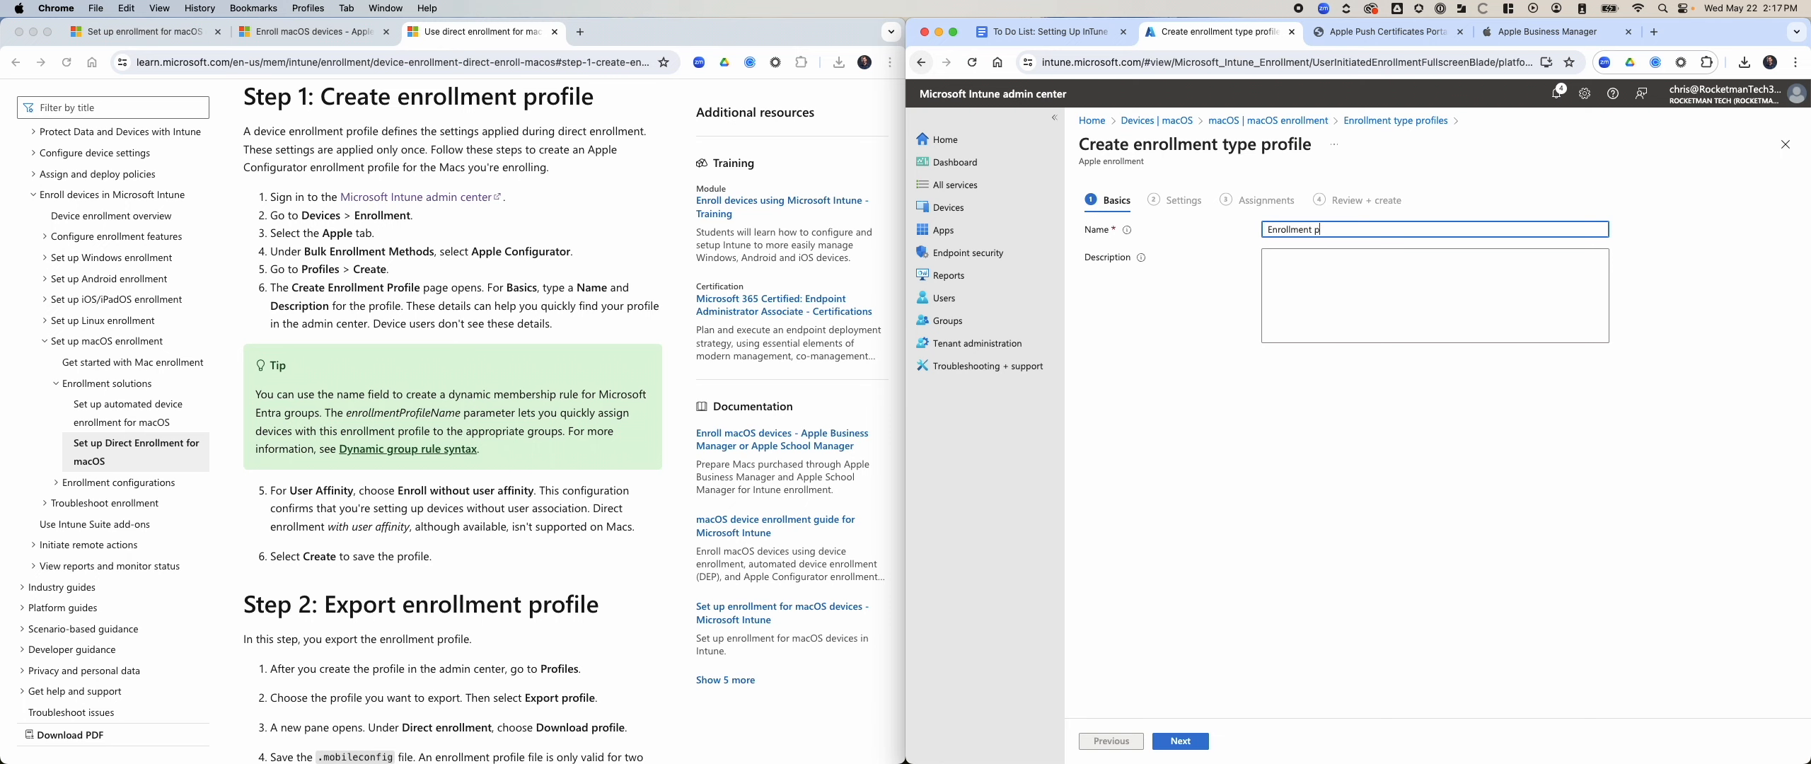
left_click(1180, 741)
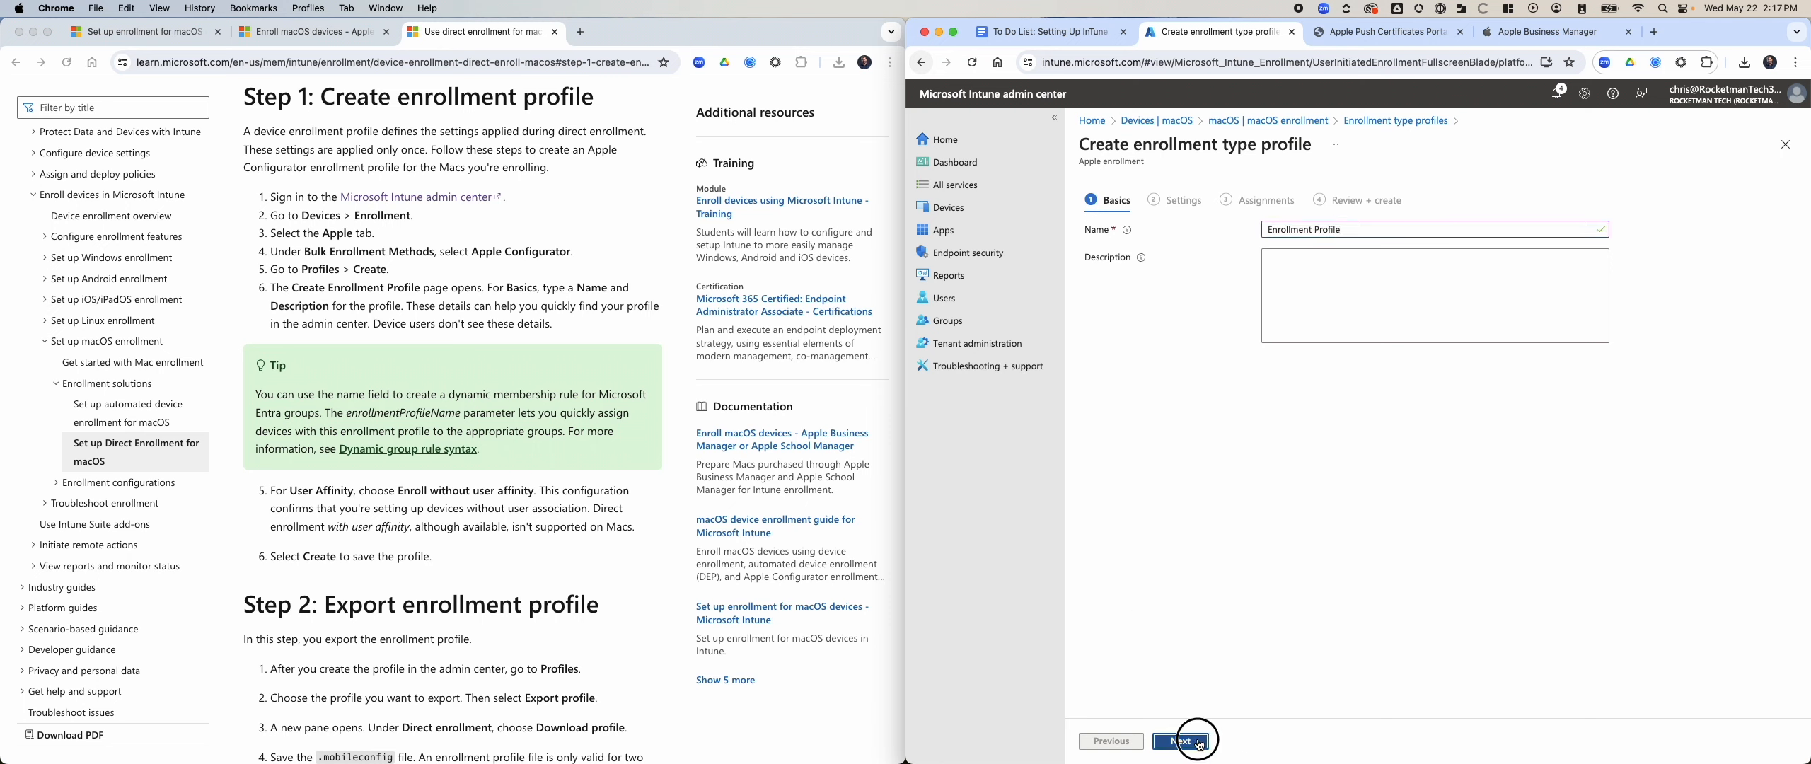
Step: Set the enrollment type to Account driven user enrollment and create the profile without assignments
left_click(1342, 314)
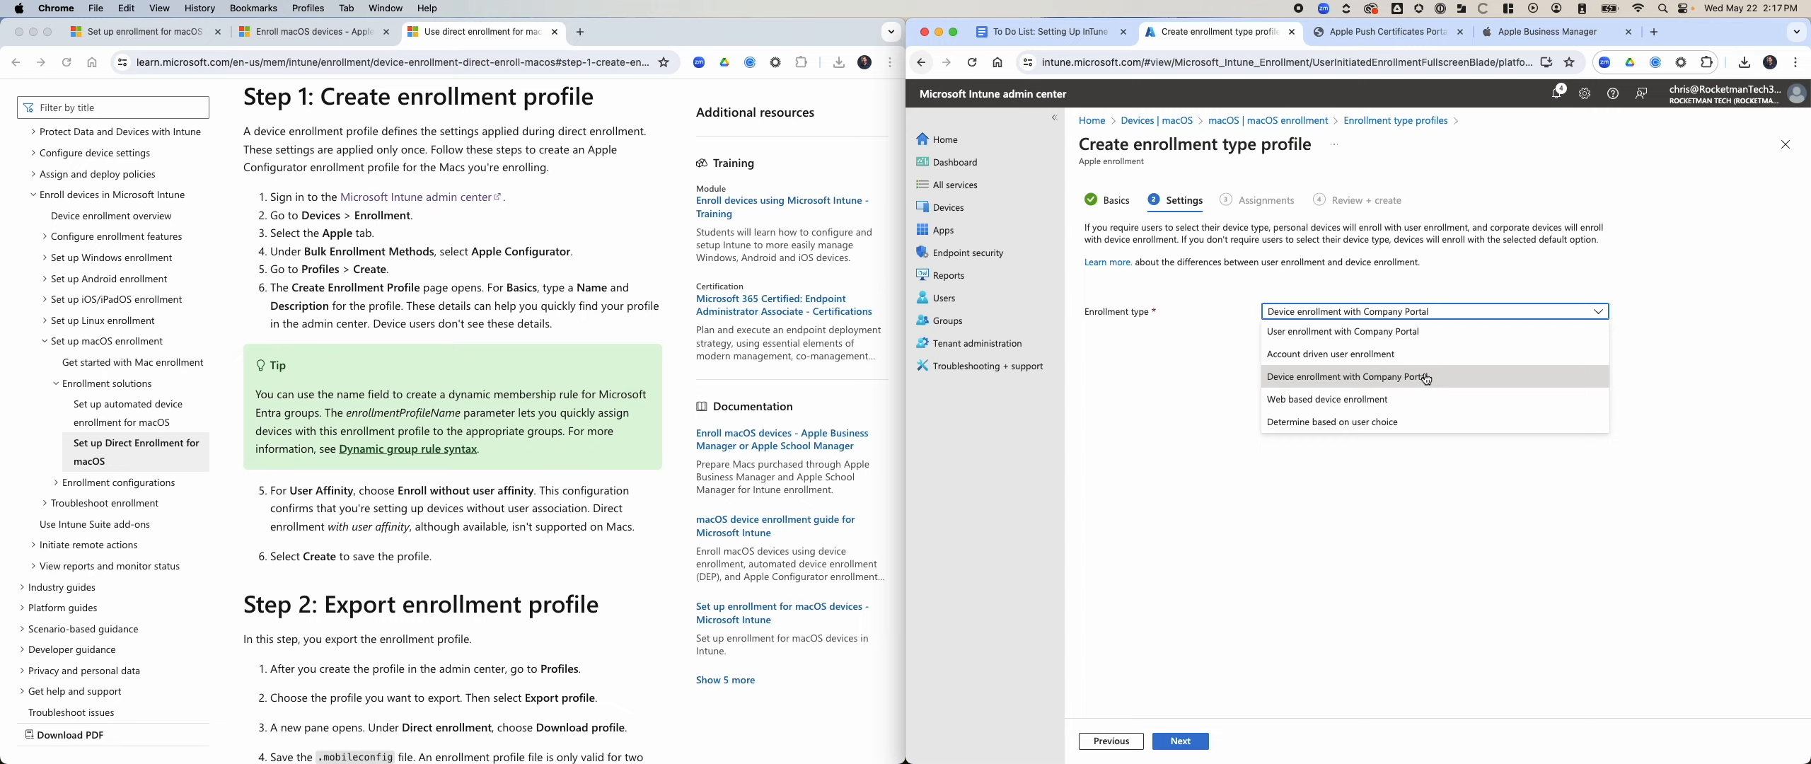
left_click(1411, 423)
left_click(1362, 312)
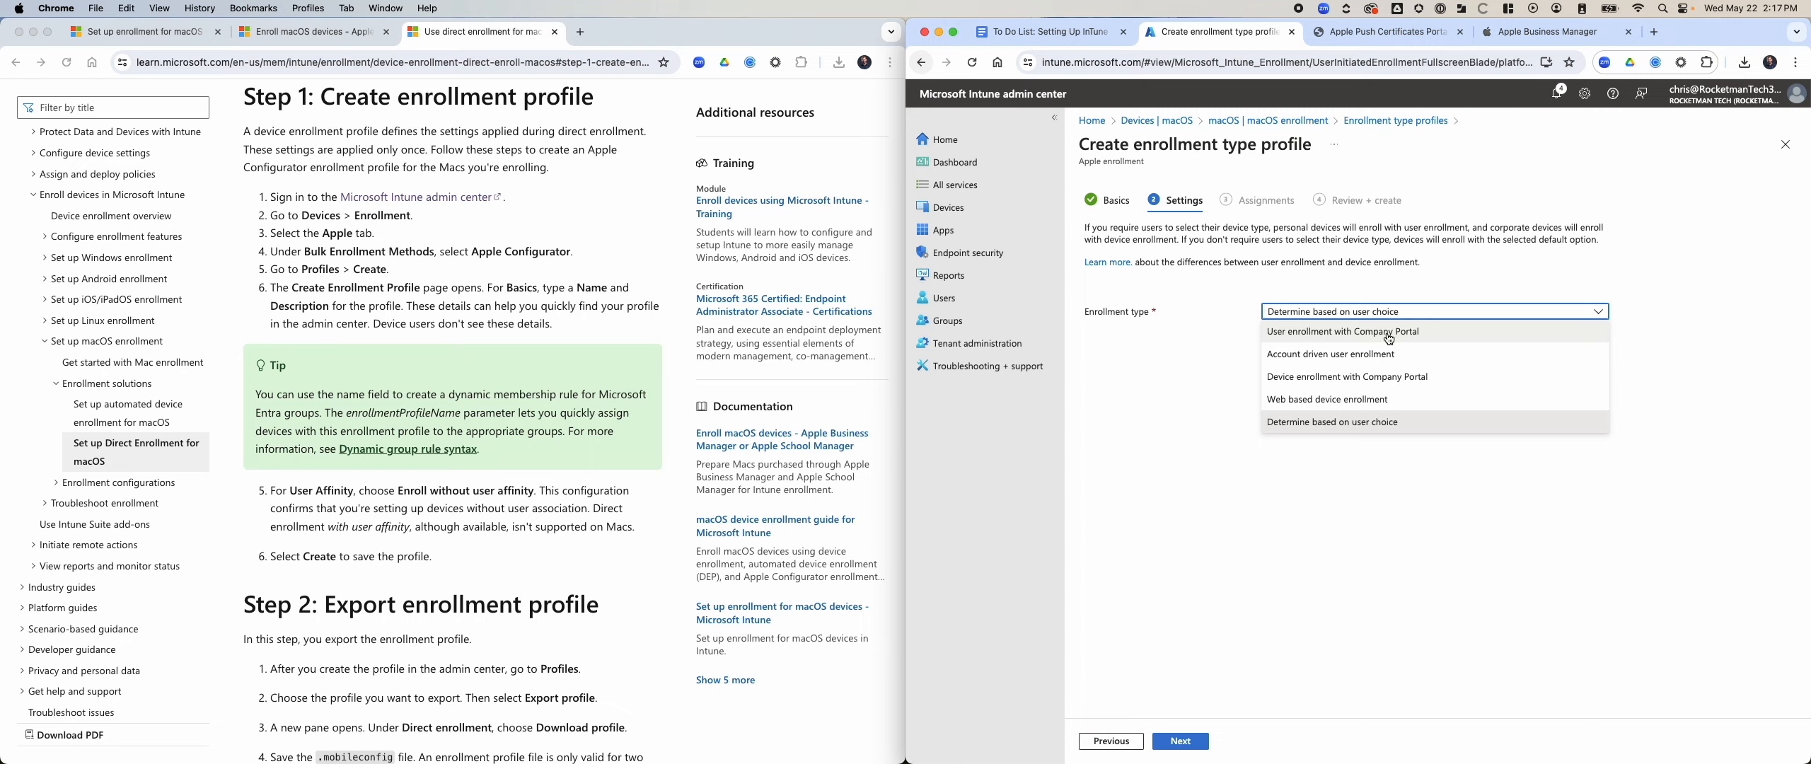
left_click(1391, 354)
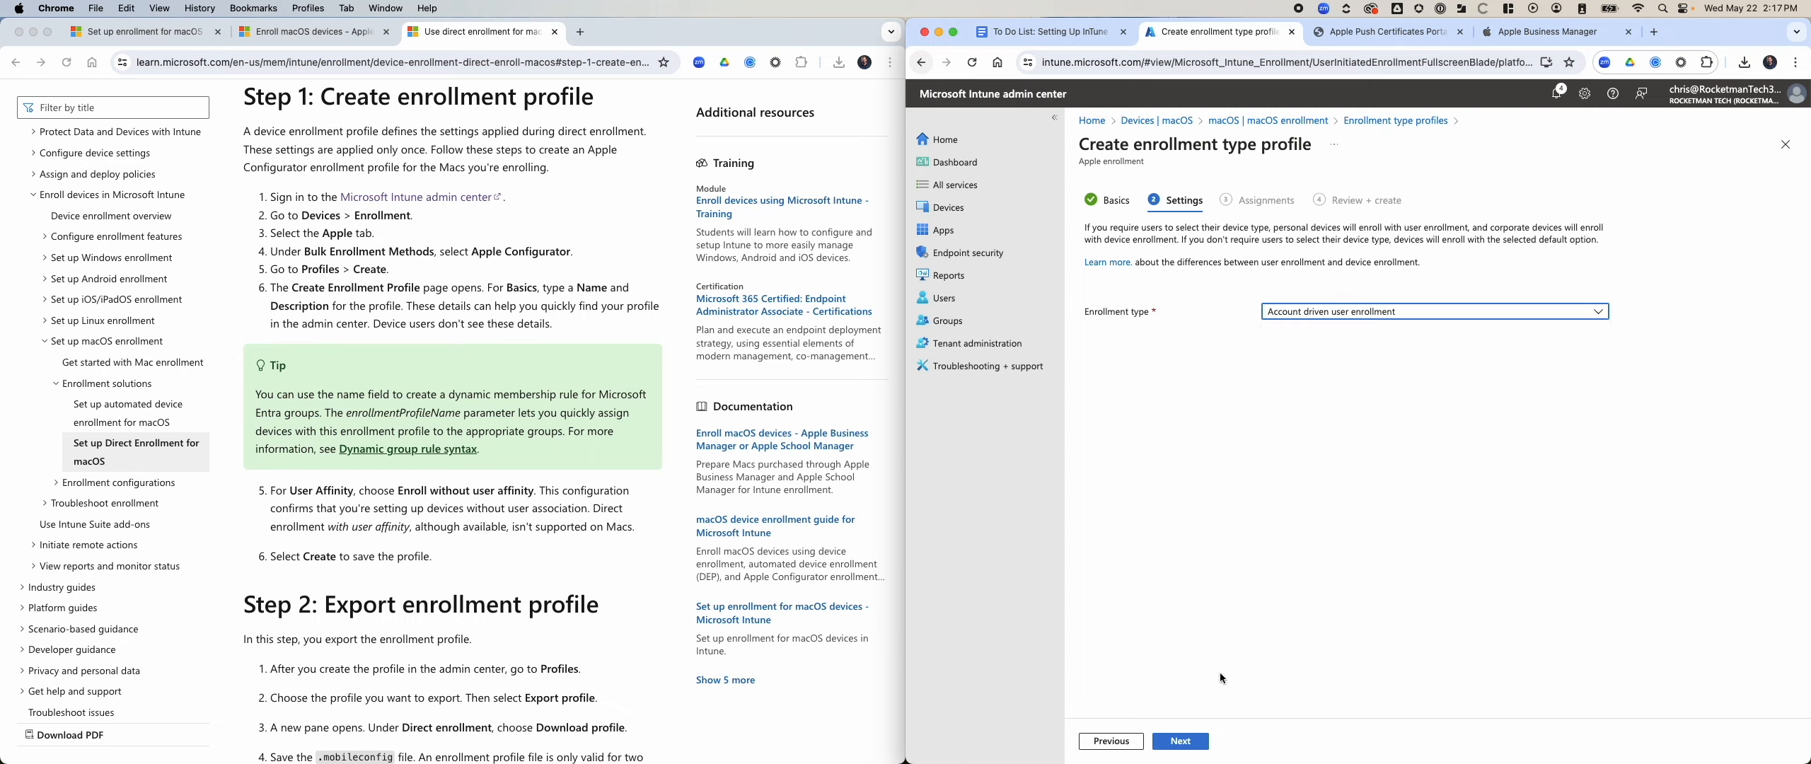
left_click(1191, 737)
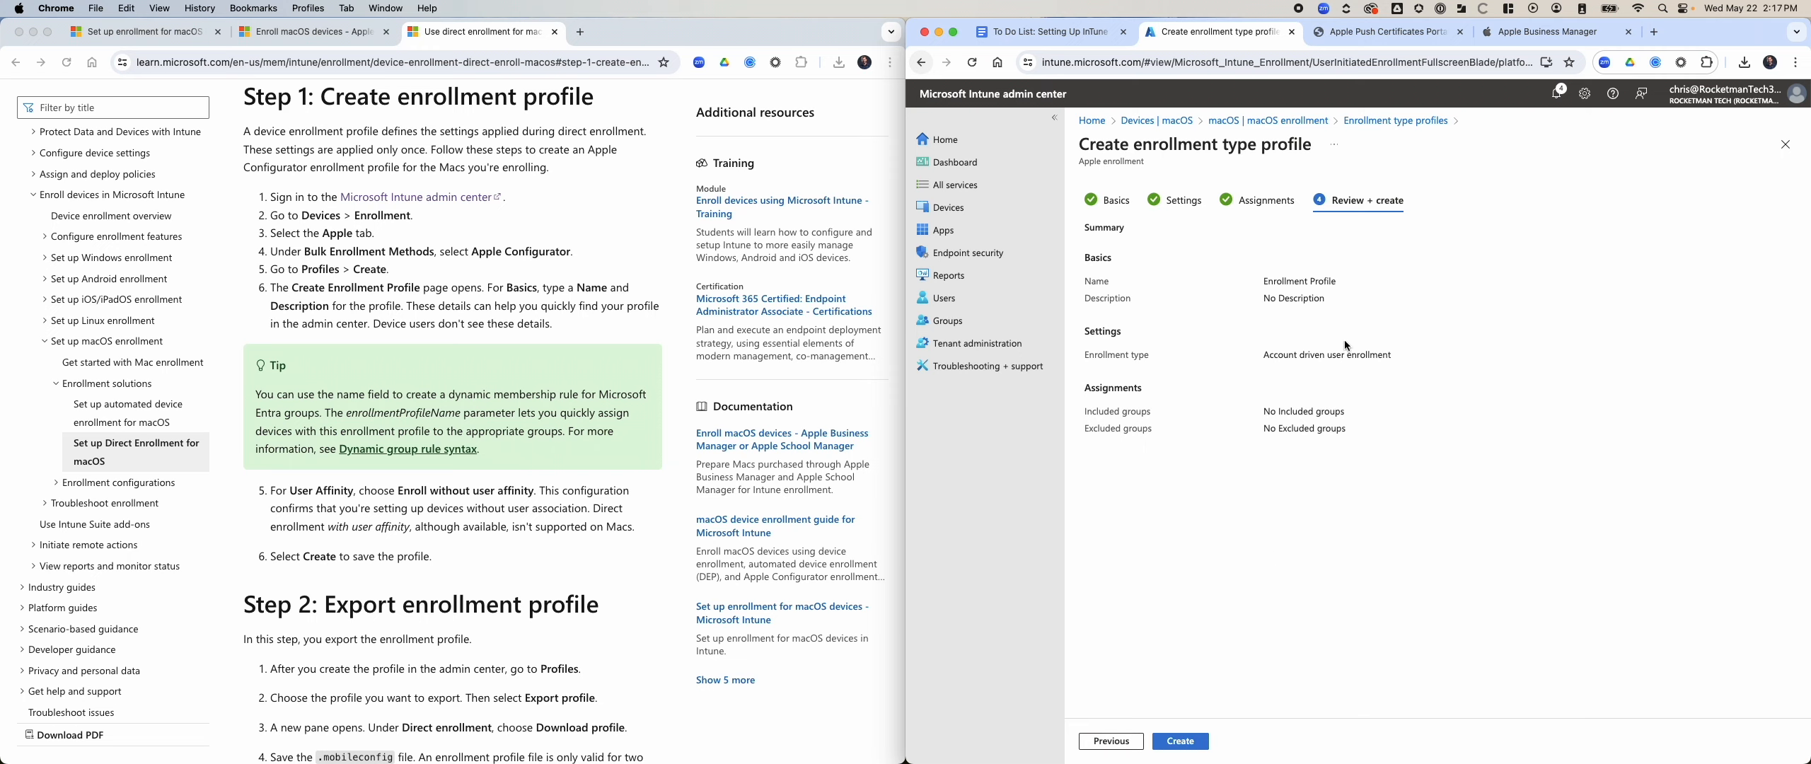
left_click(1195, 743)
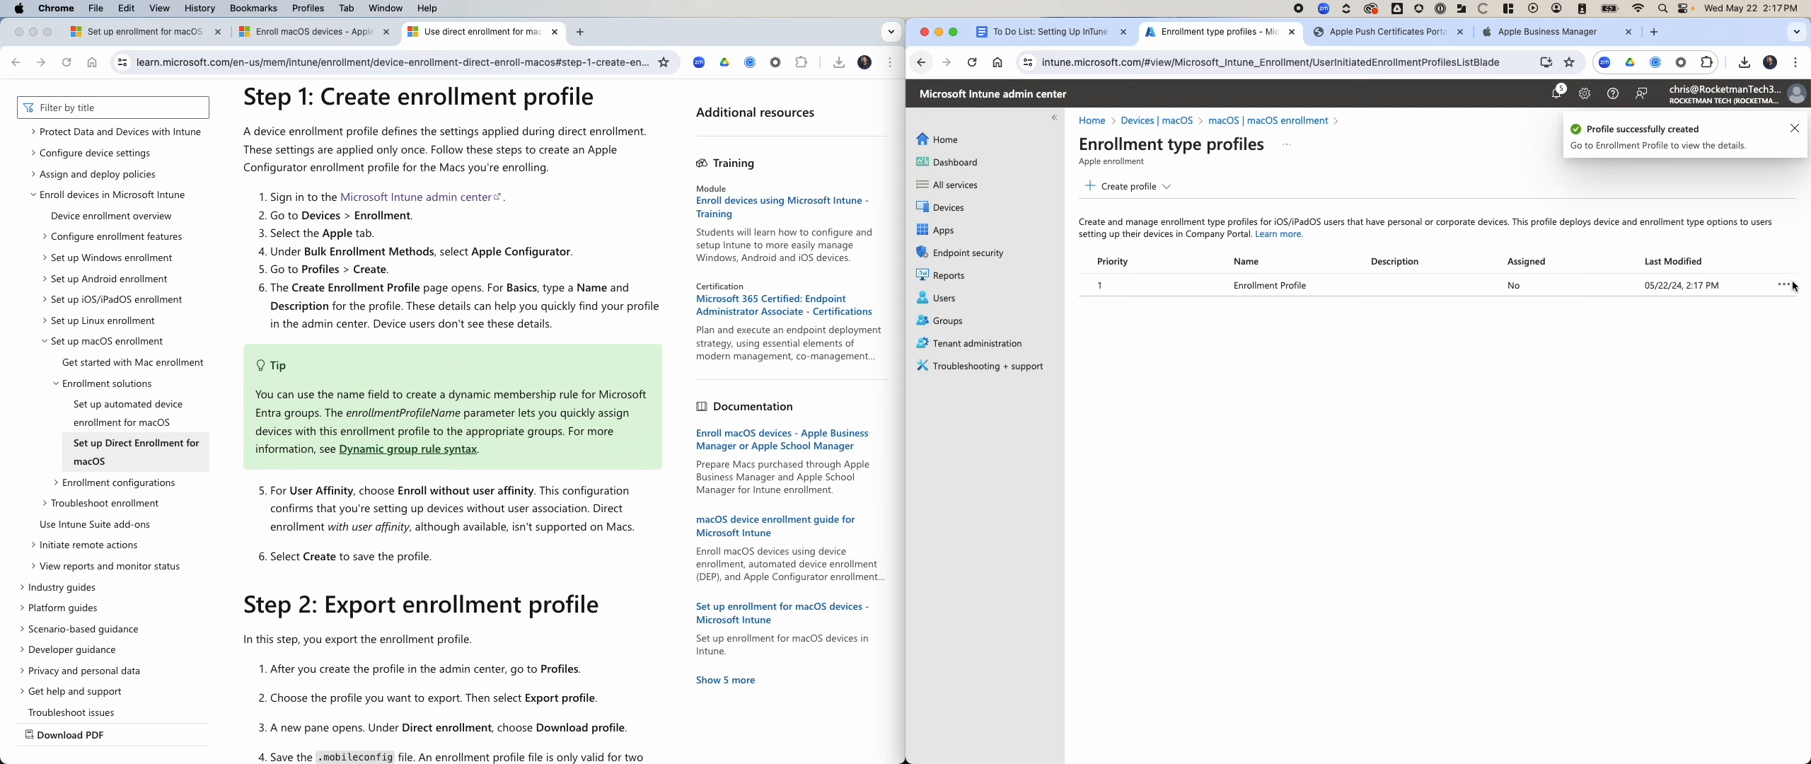
left_click(1784, 286)
left_click(1456, 333)
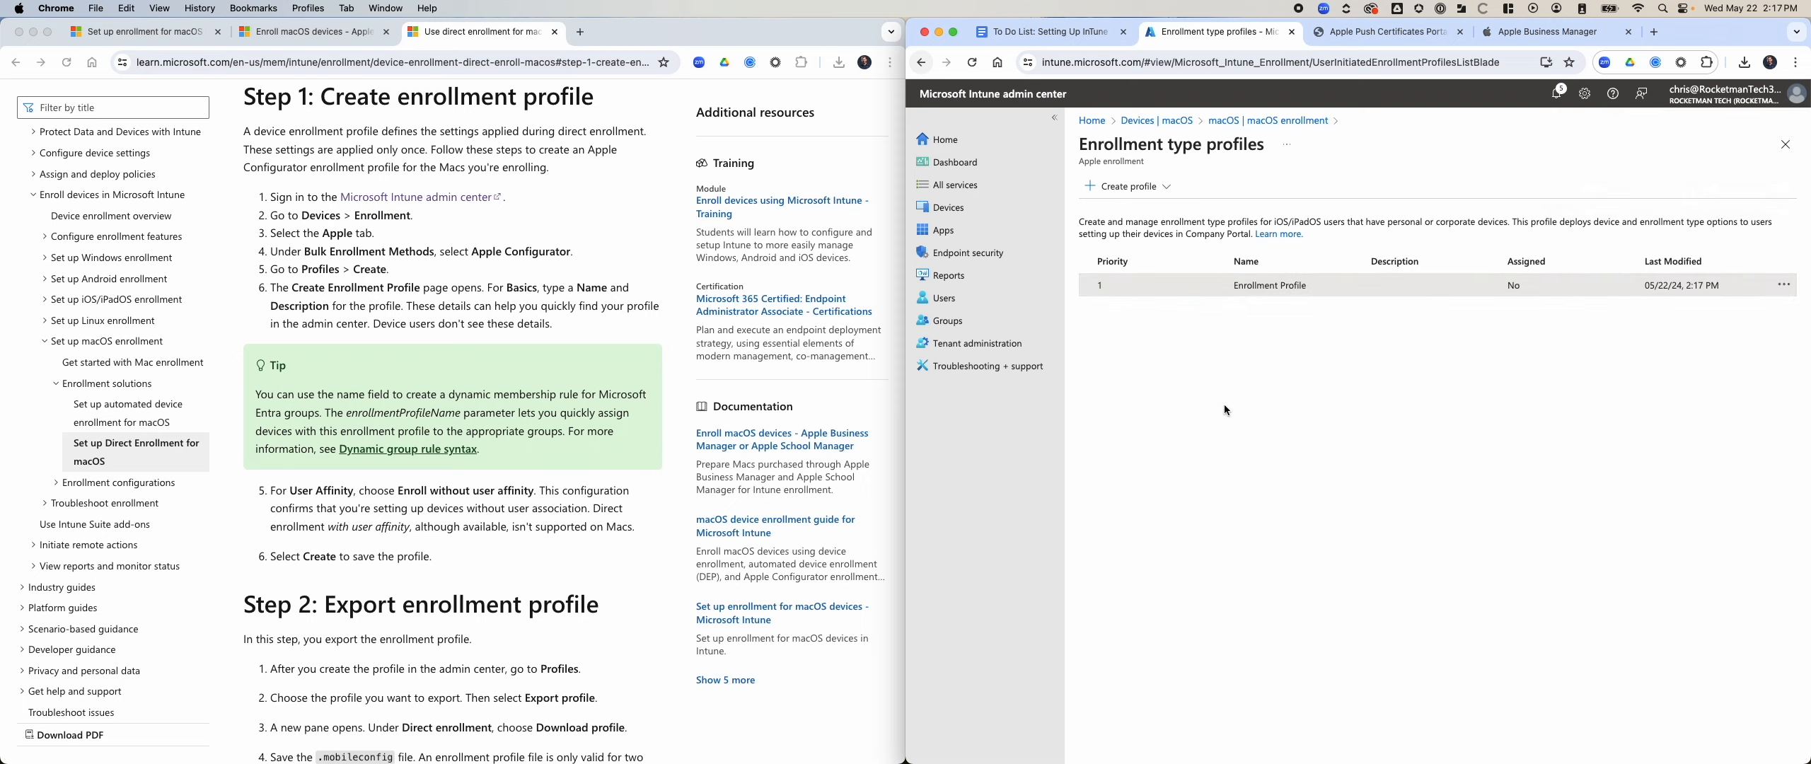
Step: Return to the Intune home page and open the dashboard
left_click(941, 139)
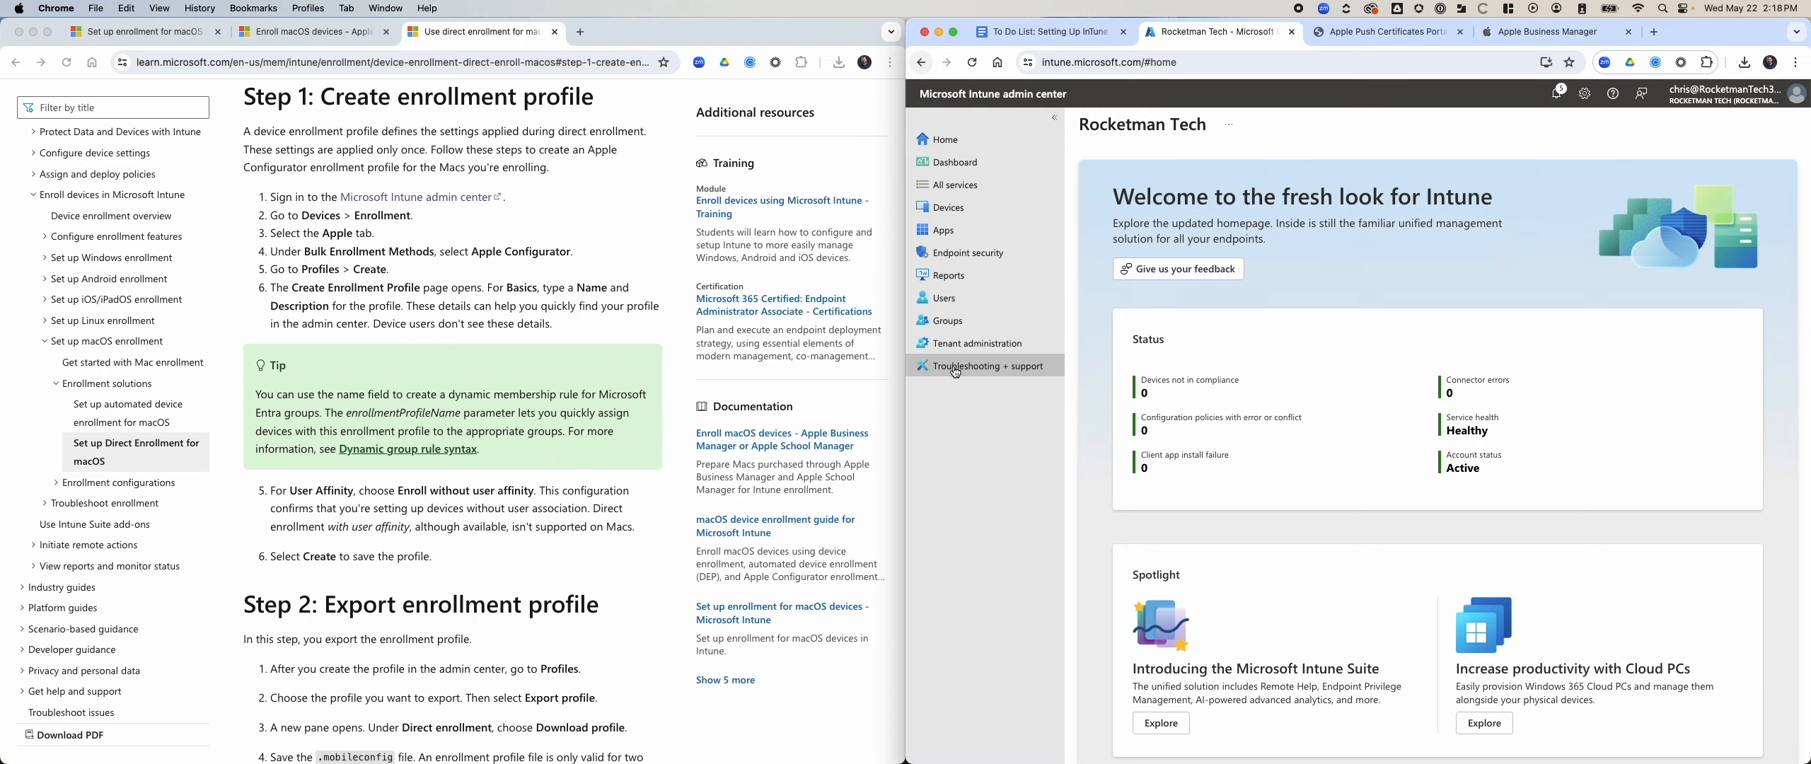
left_click(962, 163)
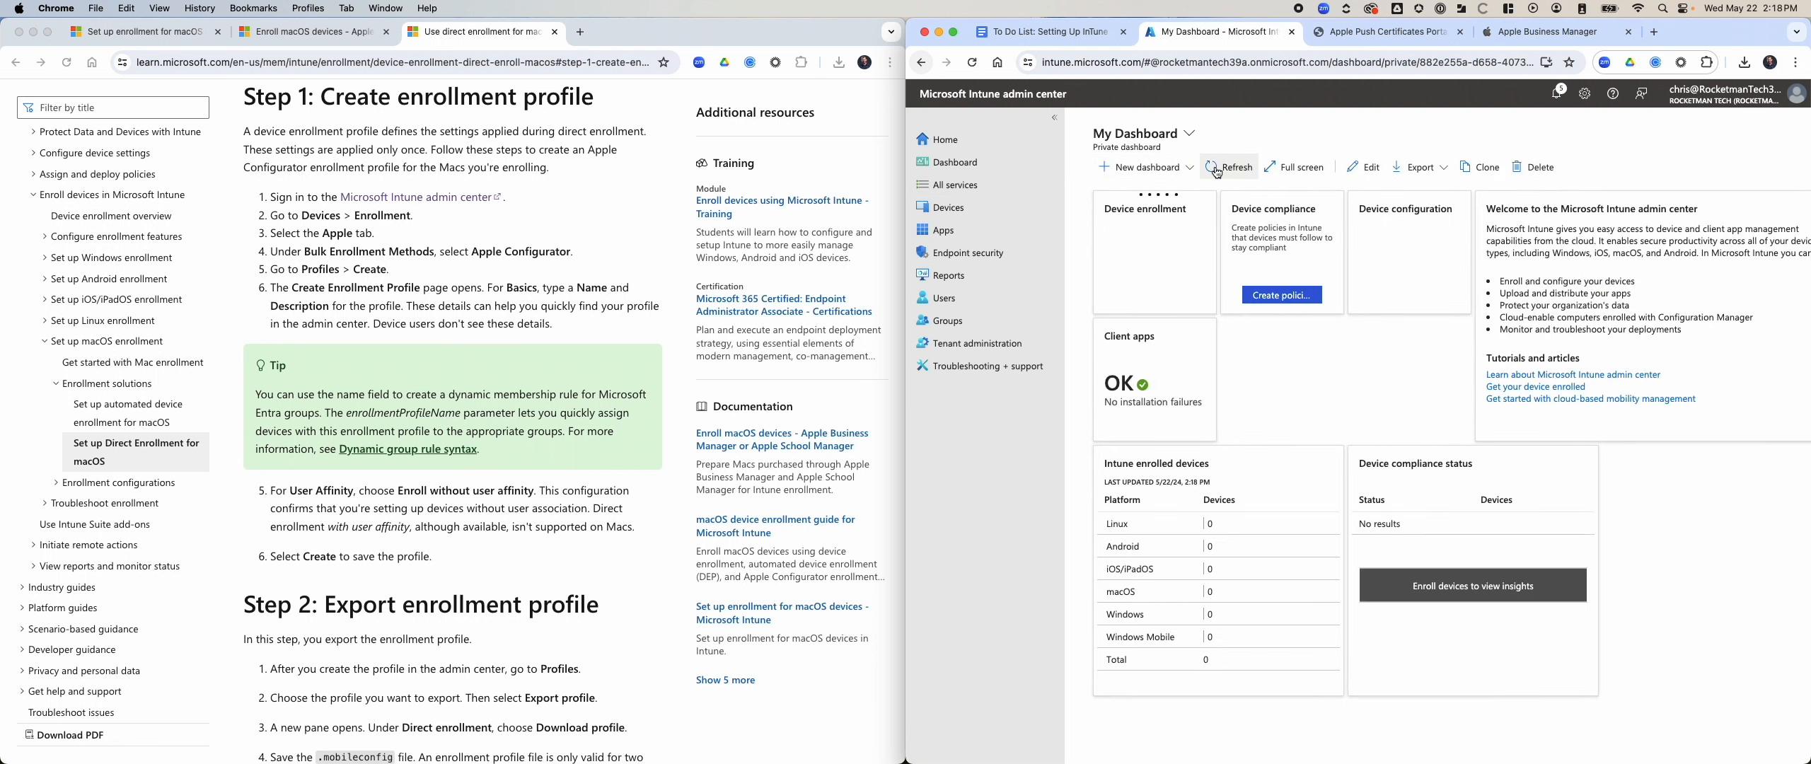
left_click(1170, 135)
left_click(1170, 134)
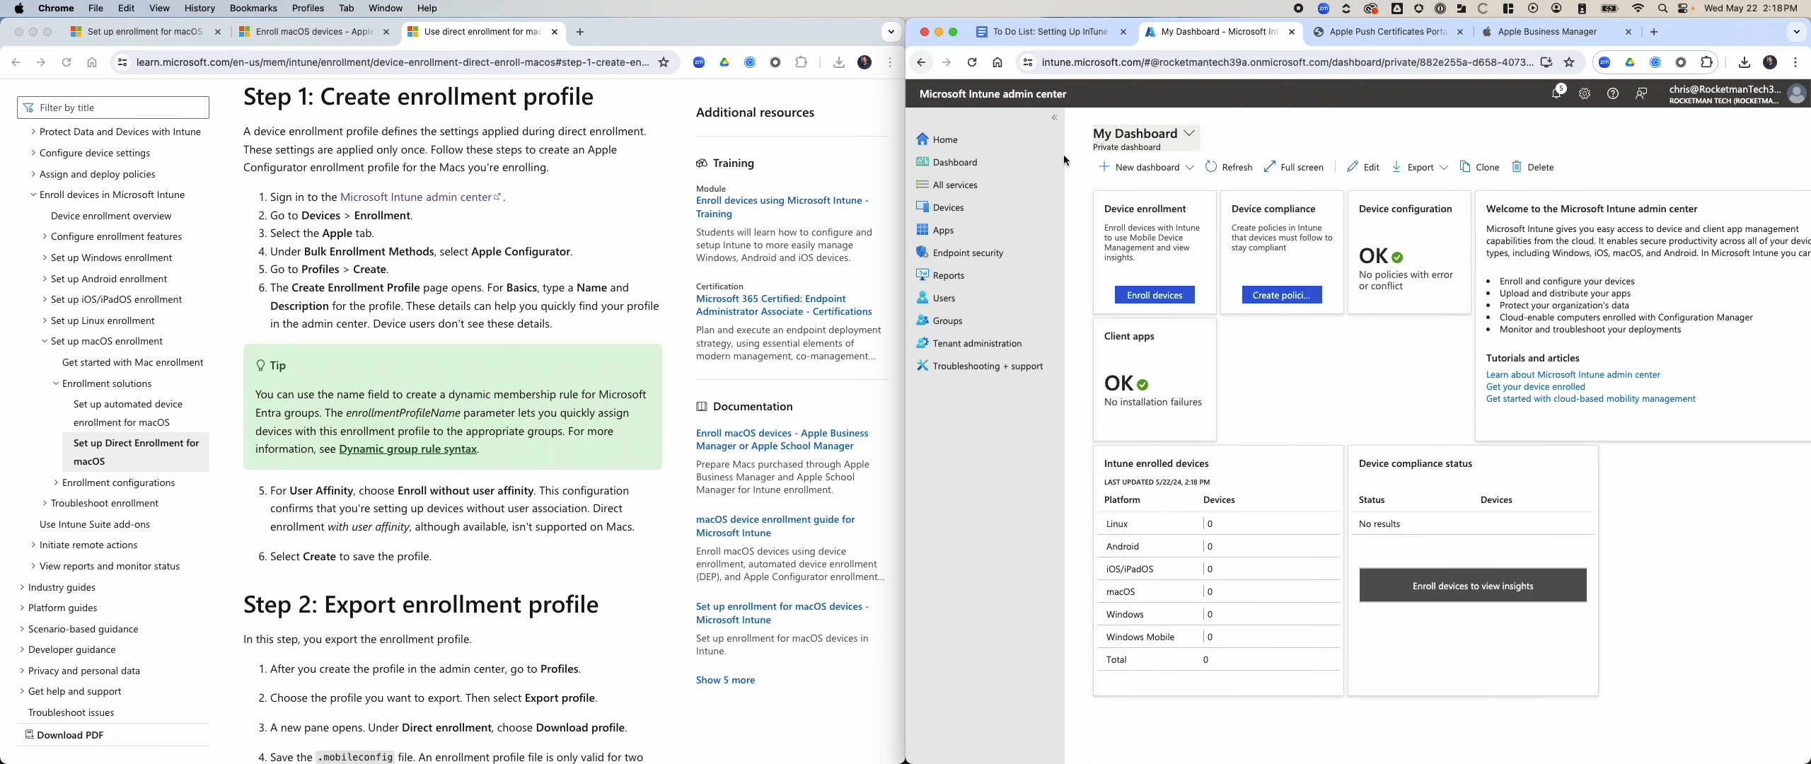
Step: Search All services for 'pres', clear the filter after no matches, and return to Devices overview
left_click(969, 215)
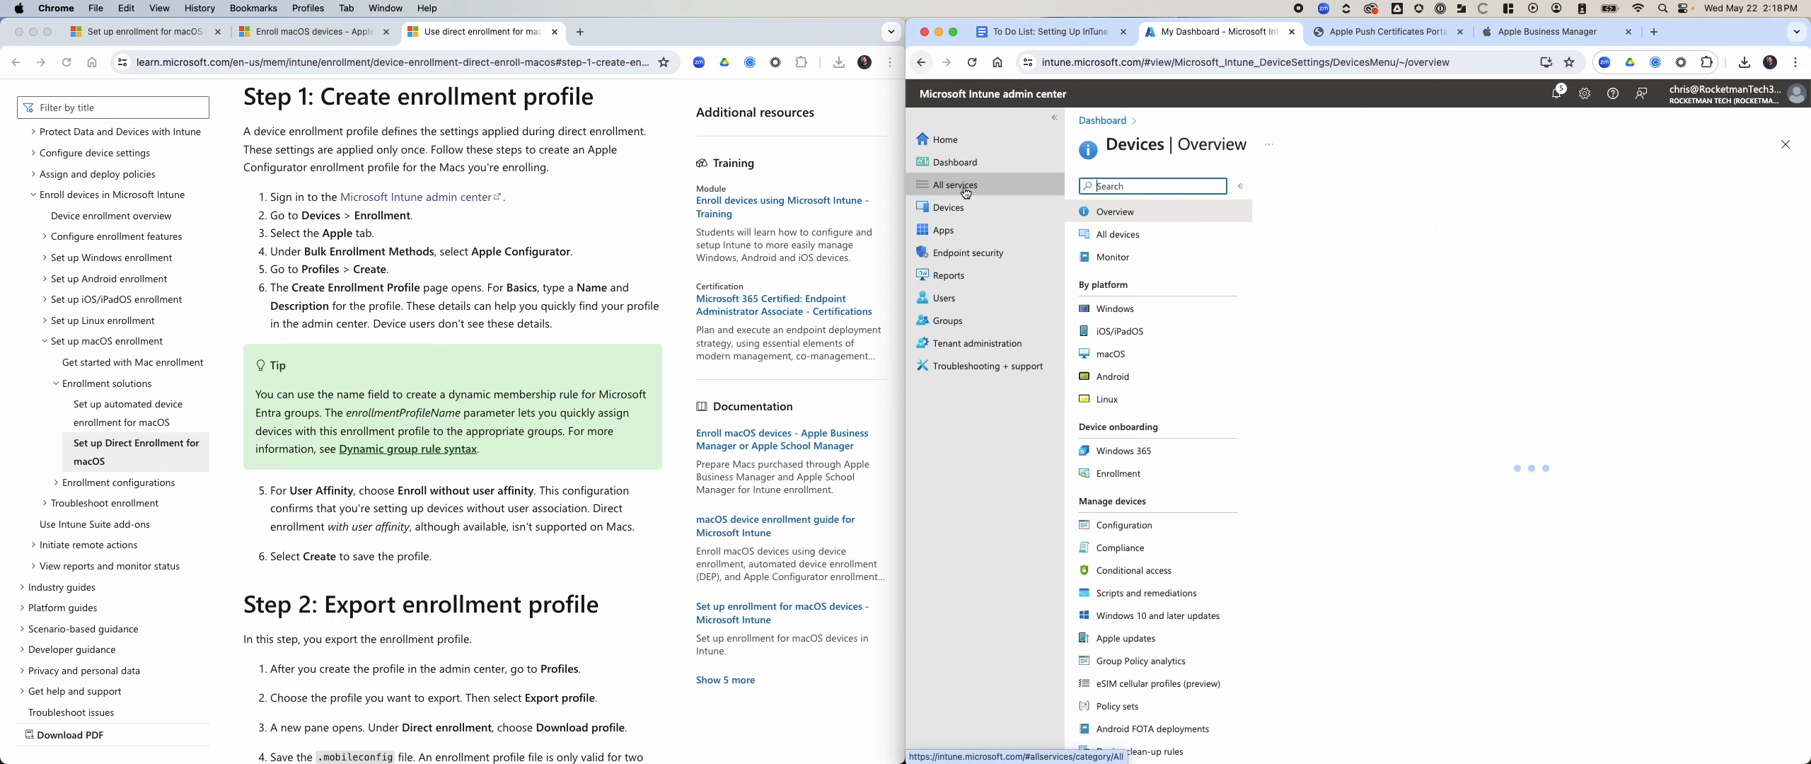
left_click(955, 184)
left_click(1303, 160)
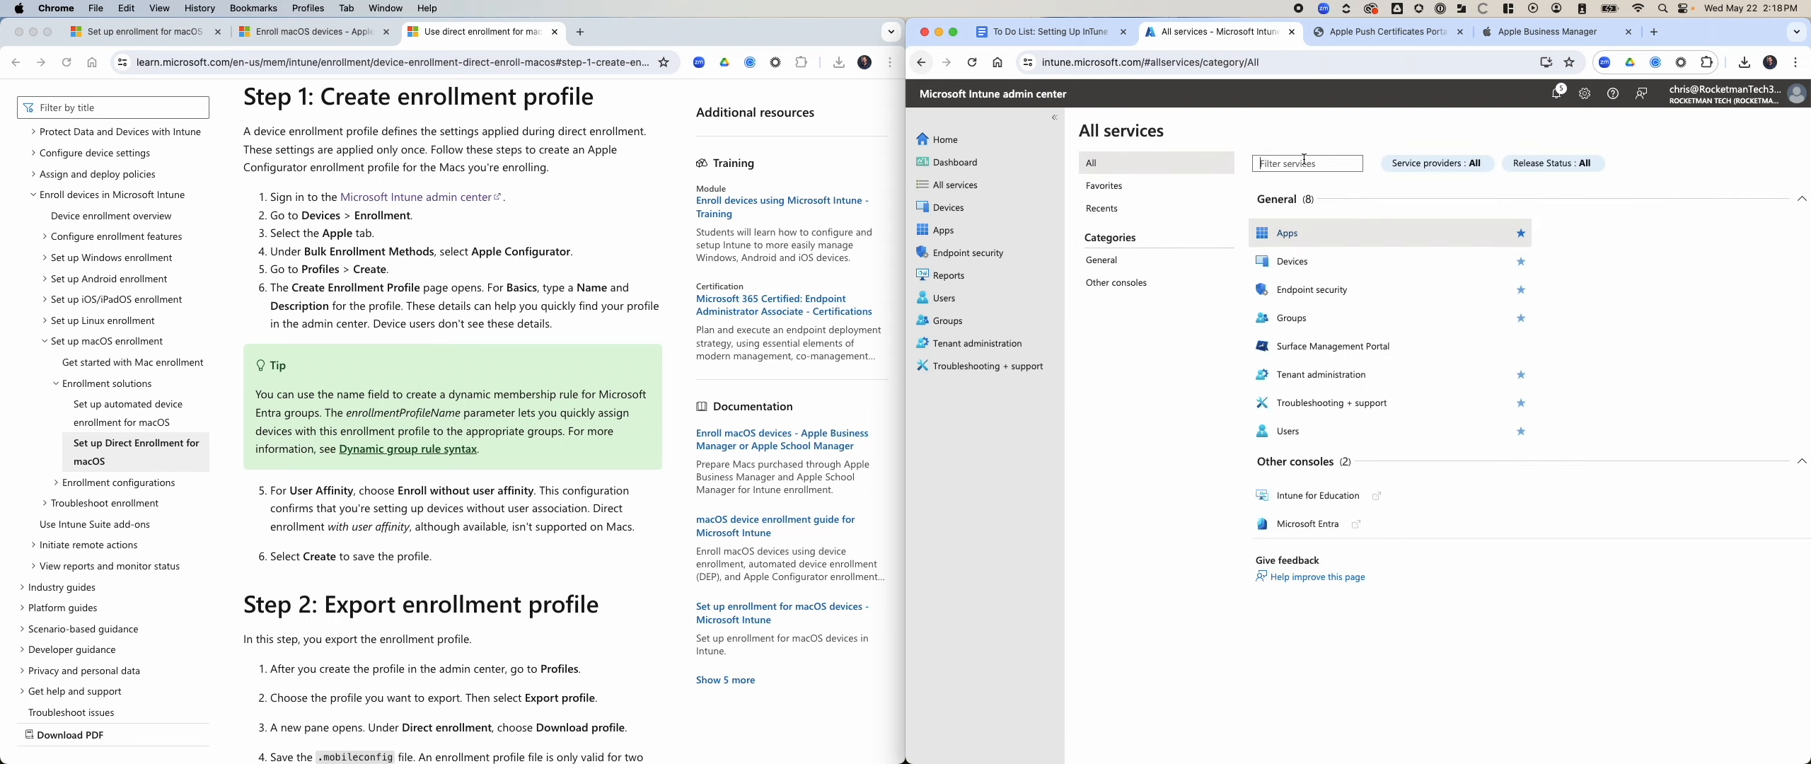
type("prestage")
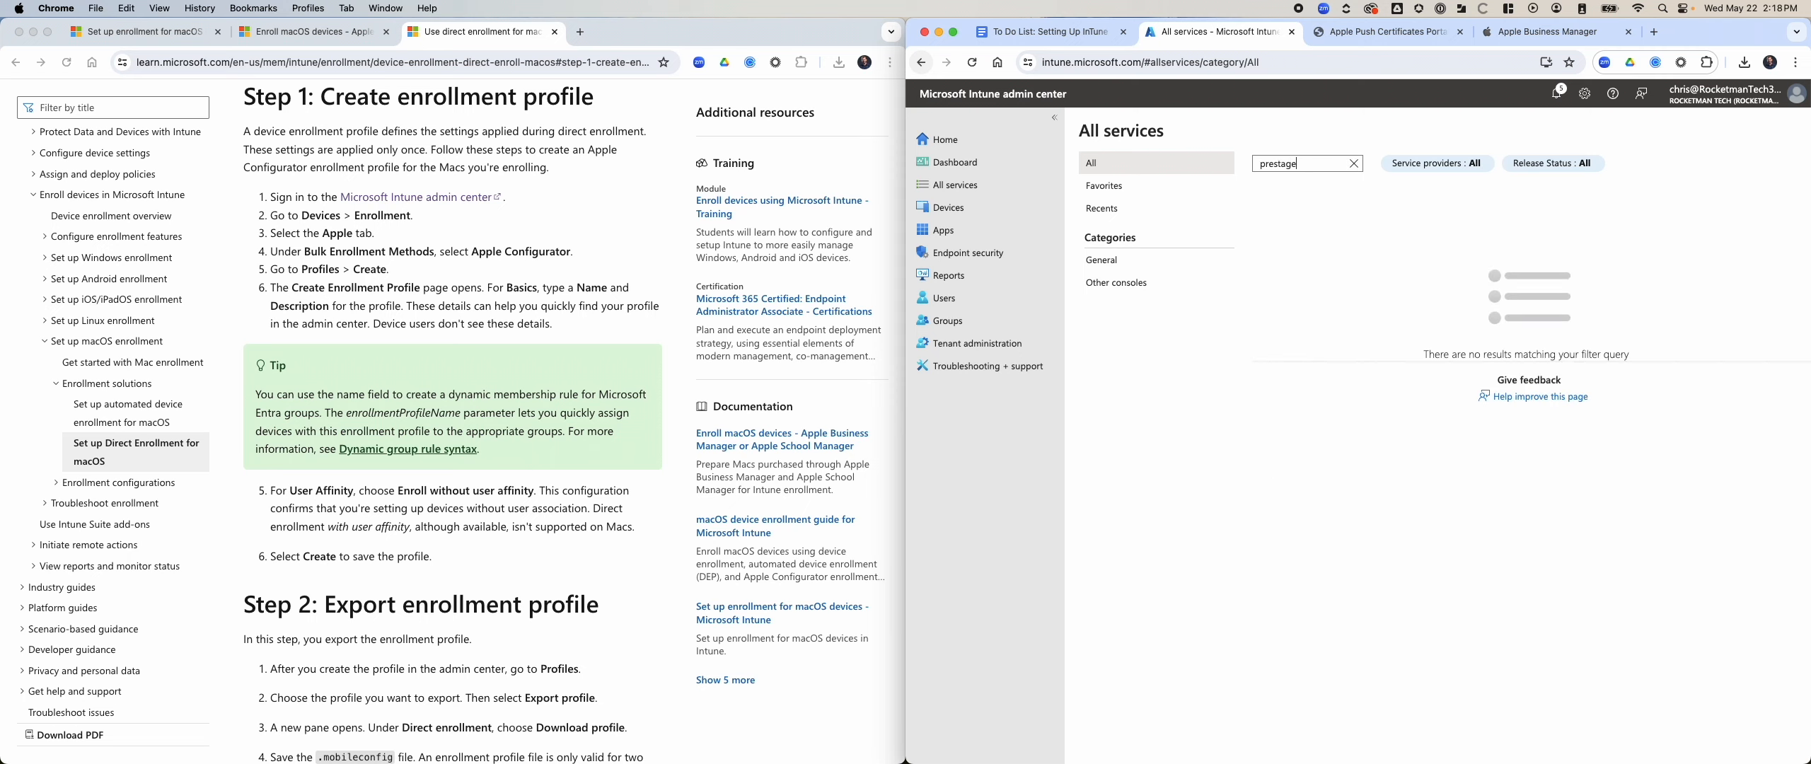
double_click(1306, 157)
key("BackSpace")
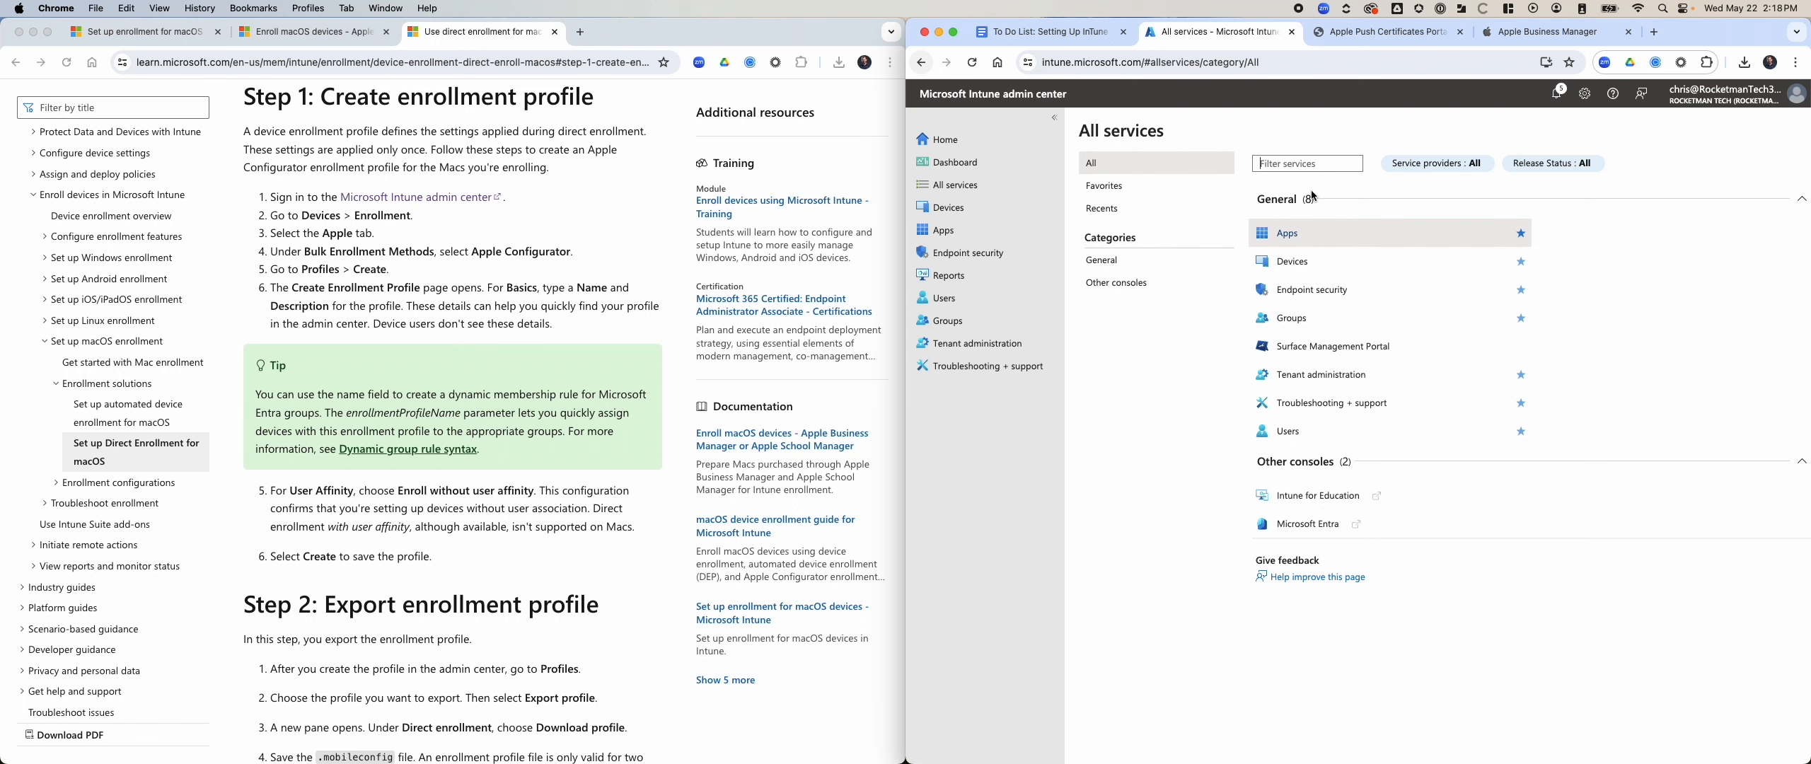
left_click(970, 205)
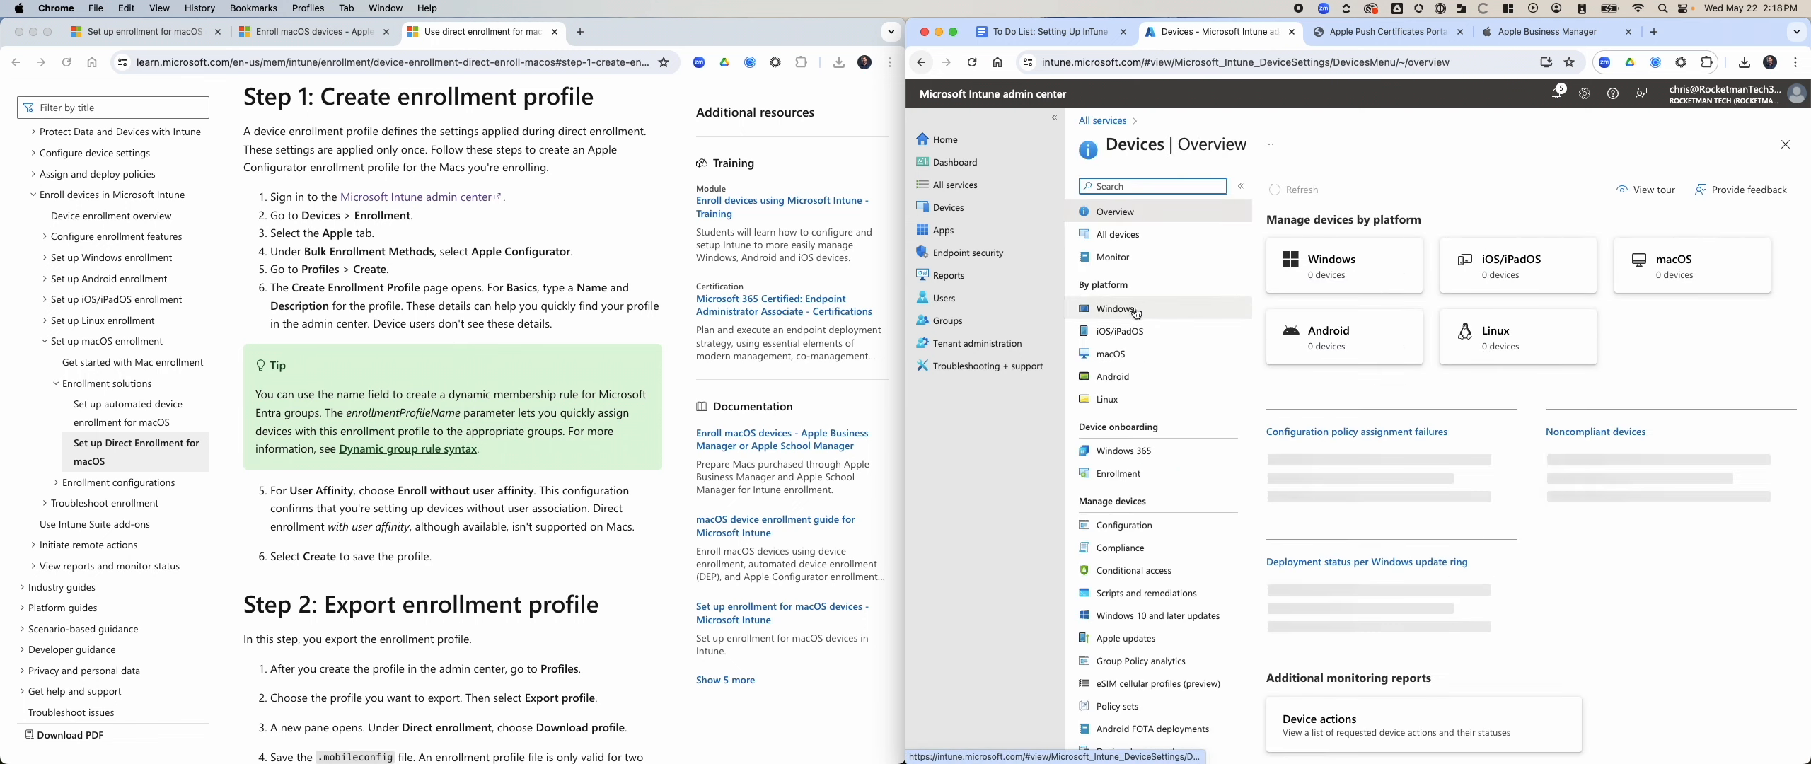
Step: Refresh the InTune enrollment token's empty device list, then check the MacBook Pro in Apple Business Manager
left_click(1142, 355)
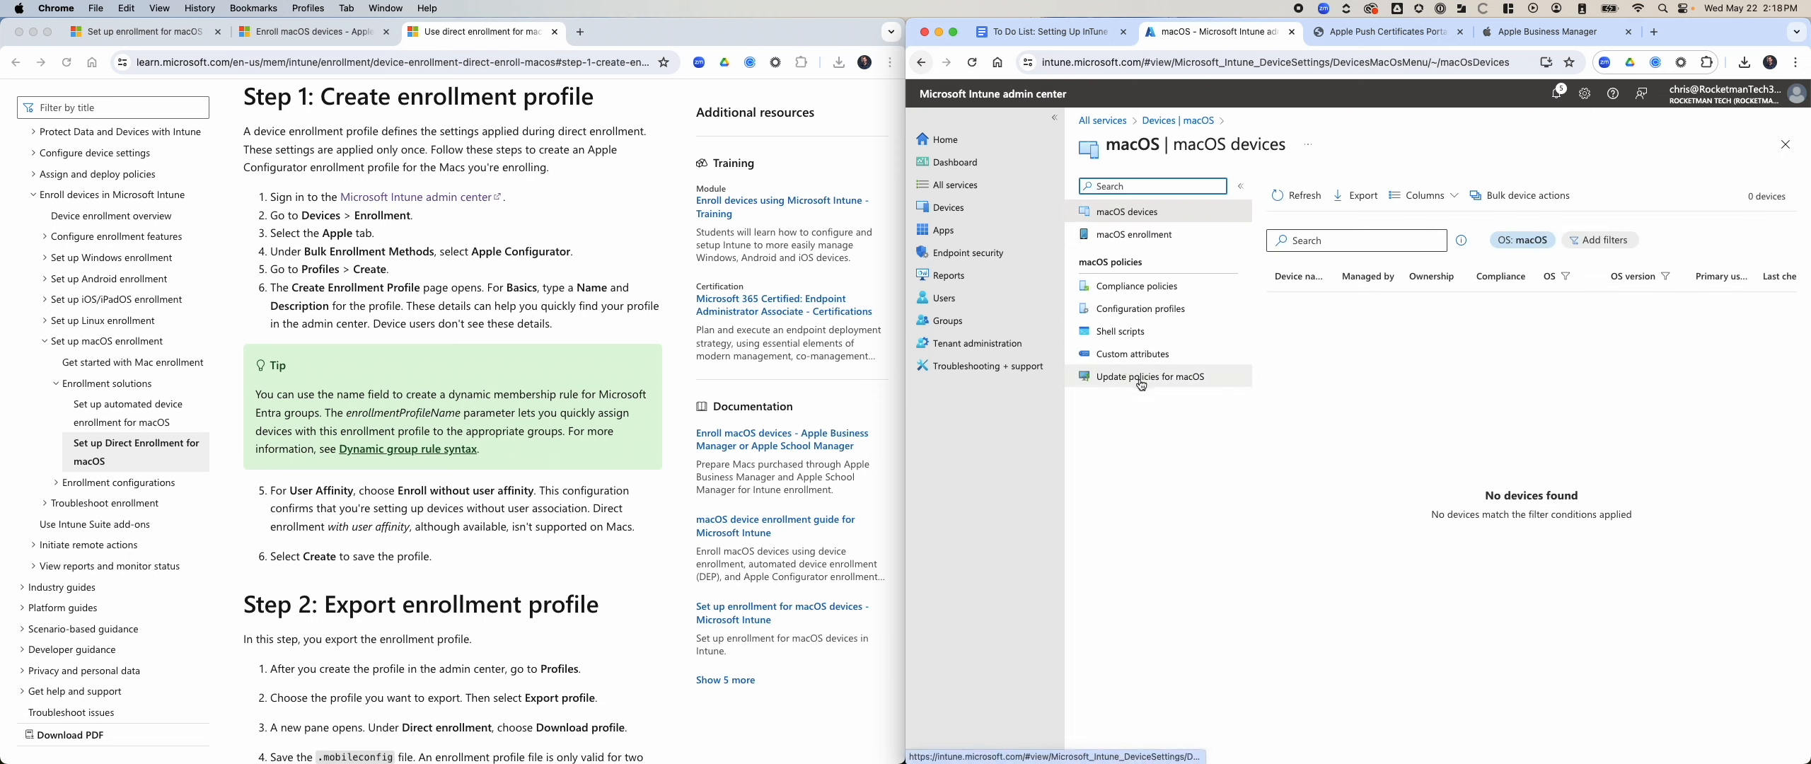
left_click(1139, 235)
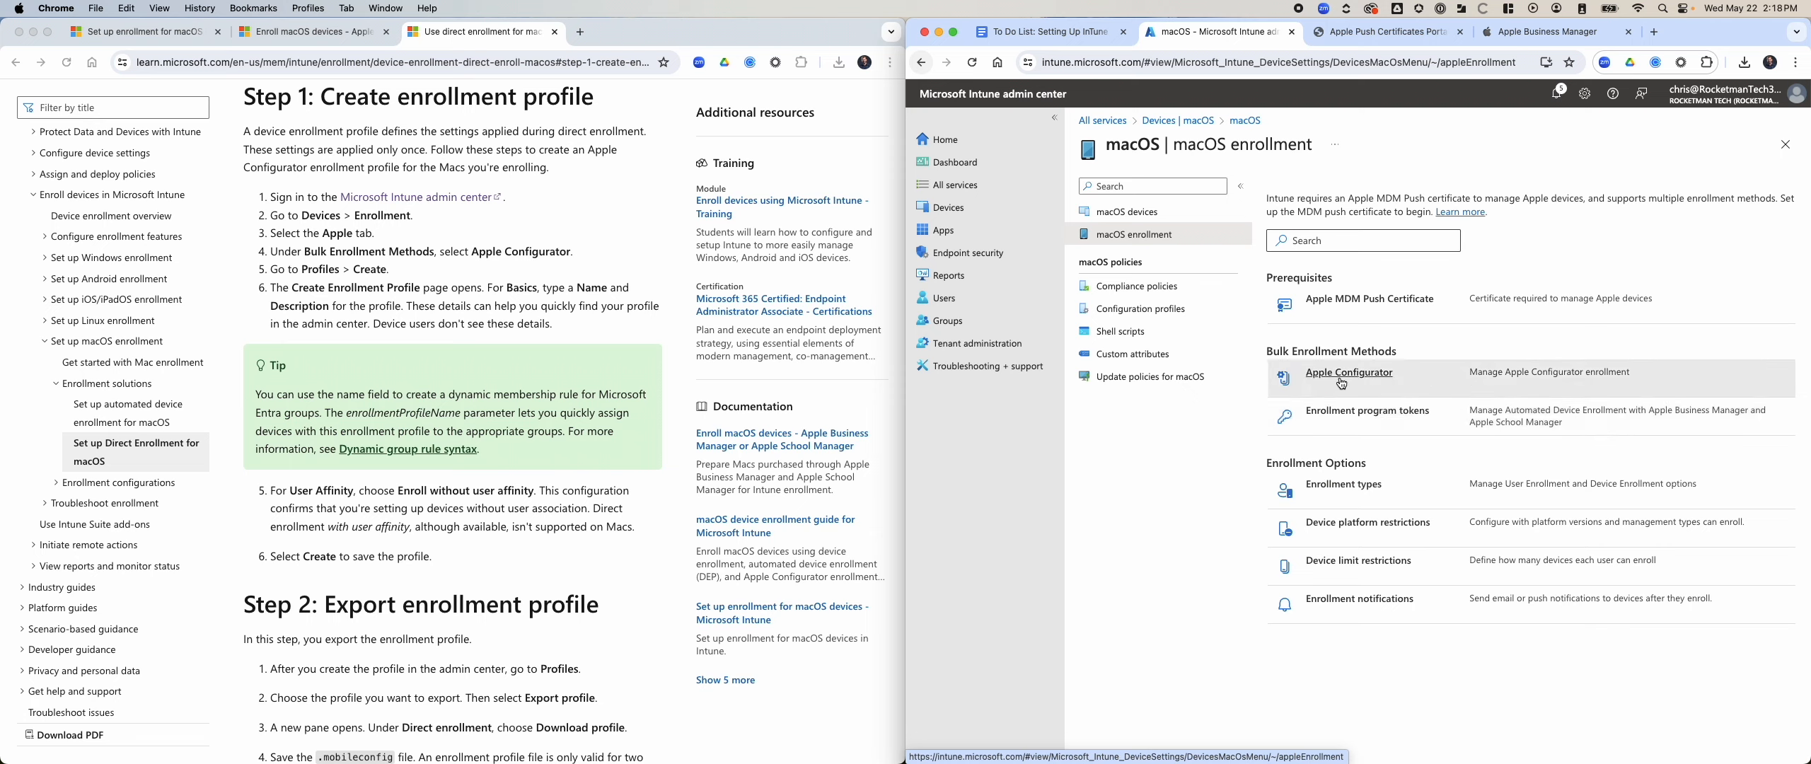
left_click(1372, 417)
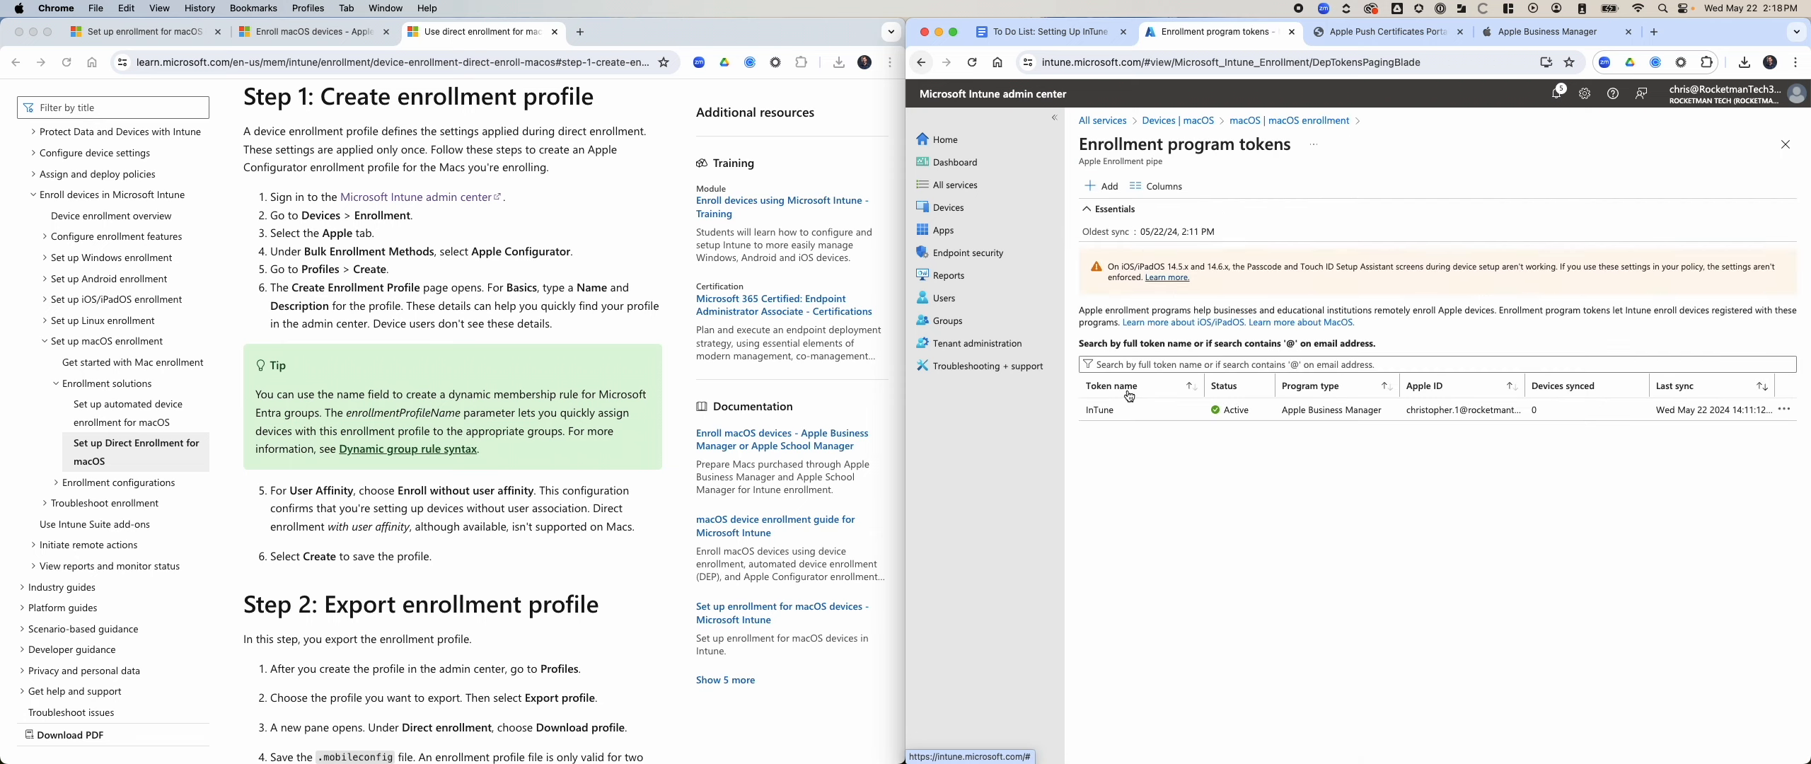
left_click(1101, 408)
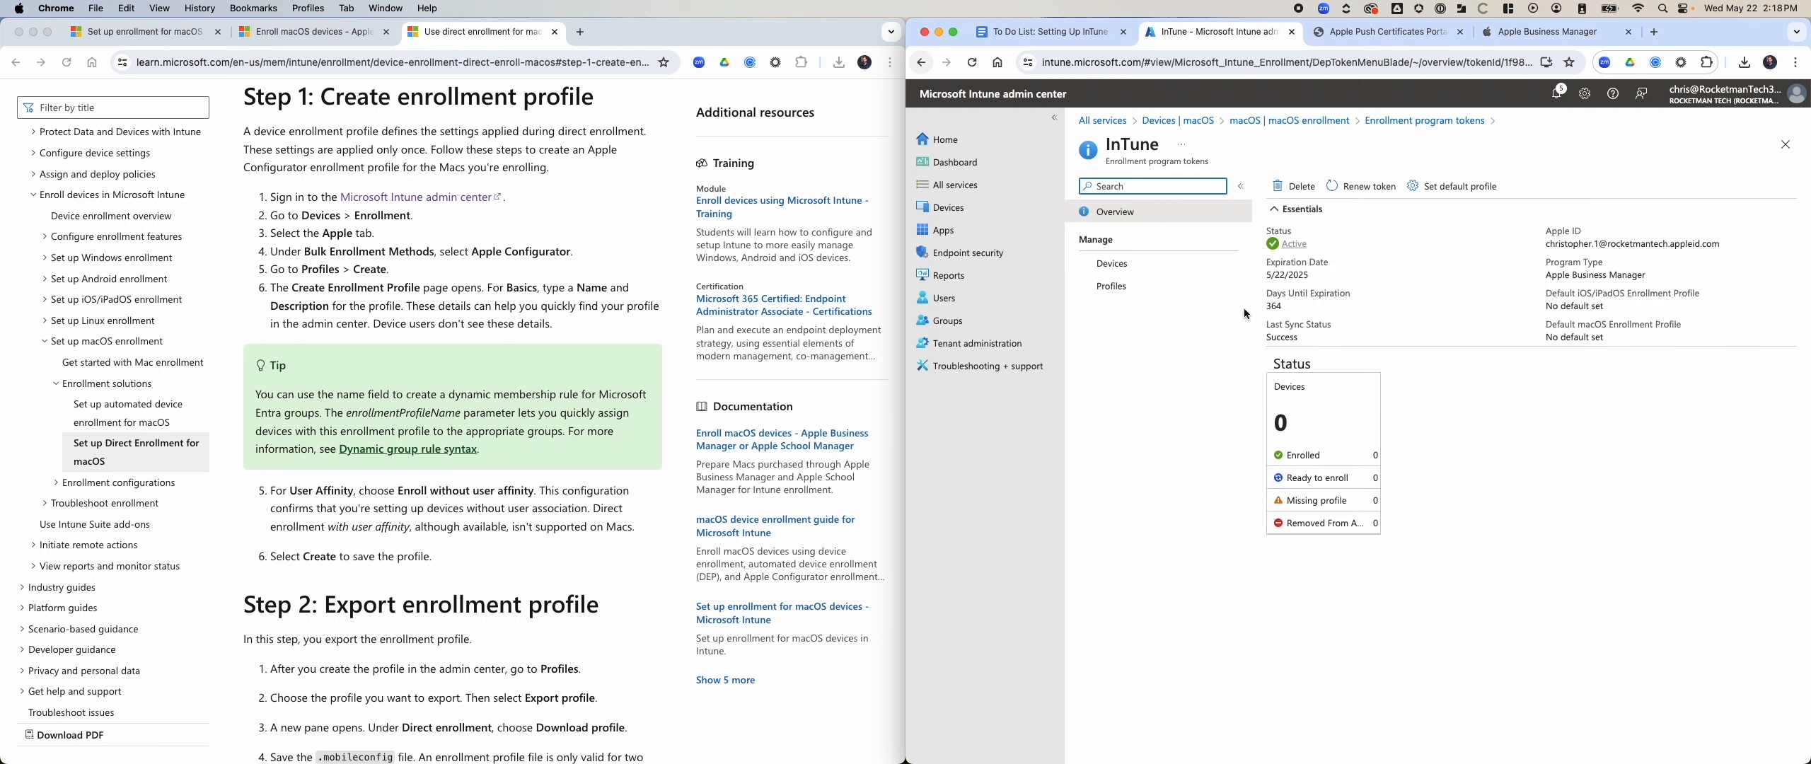
left_click(1128, 273)
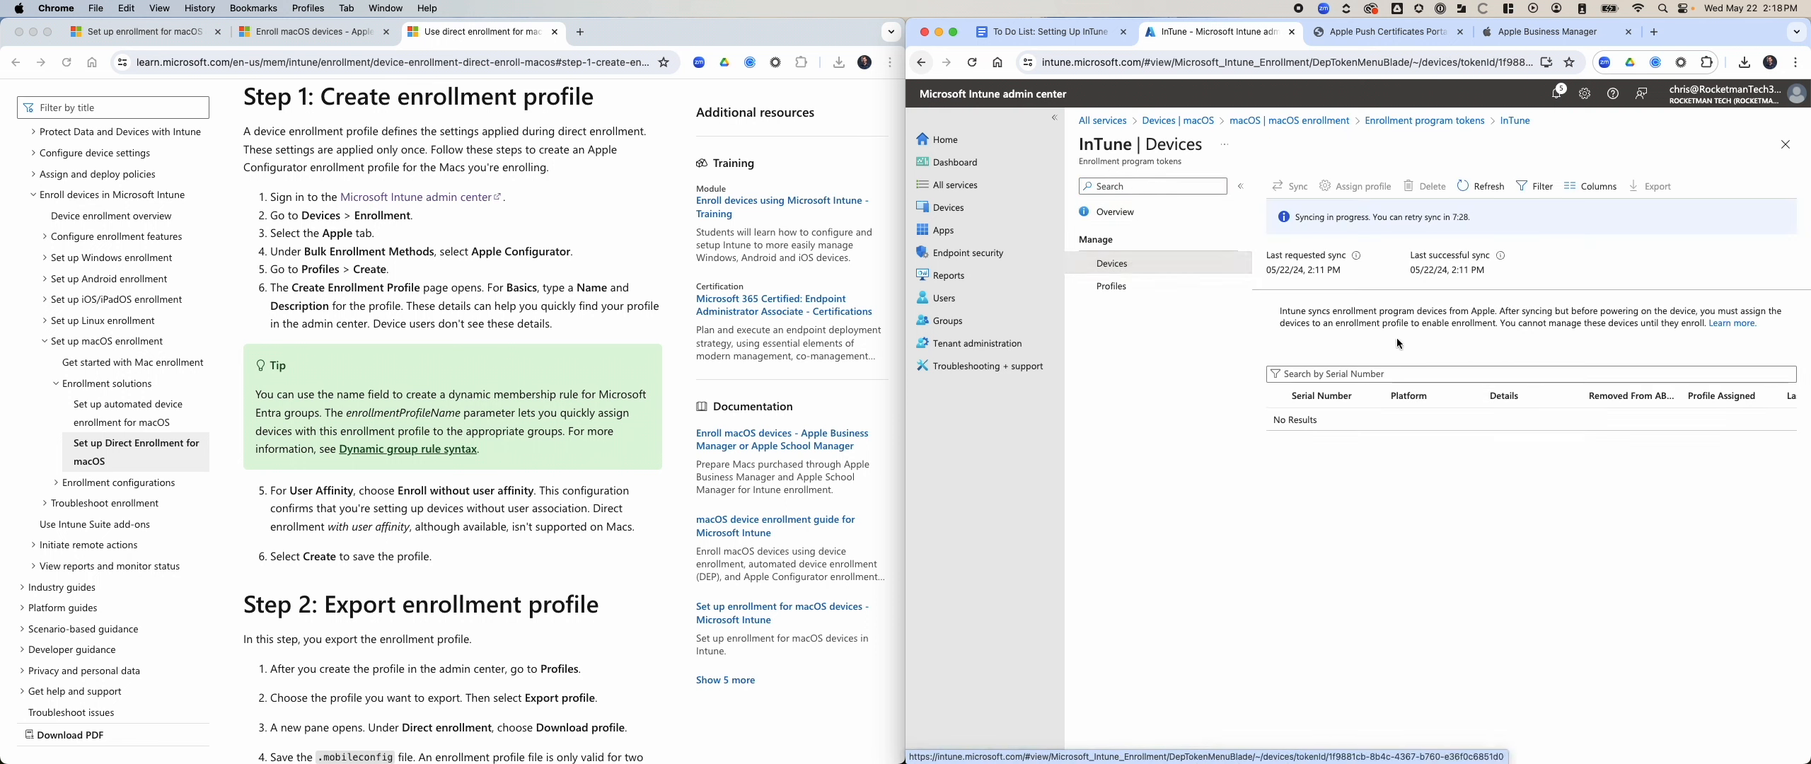
left_click(1490, 186)
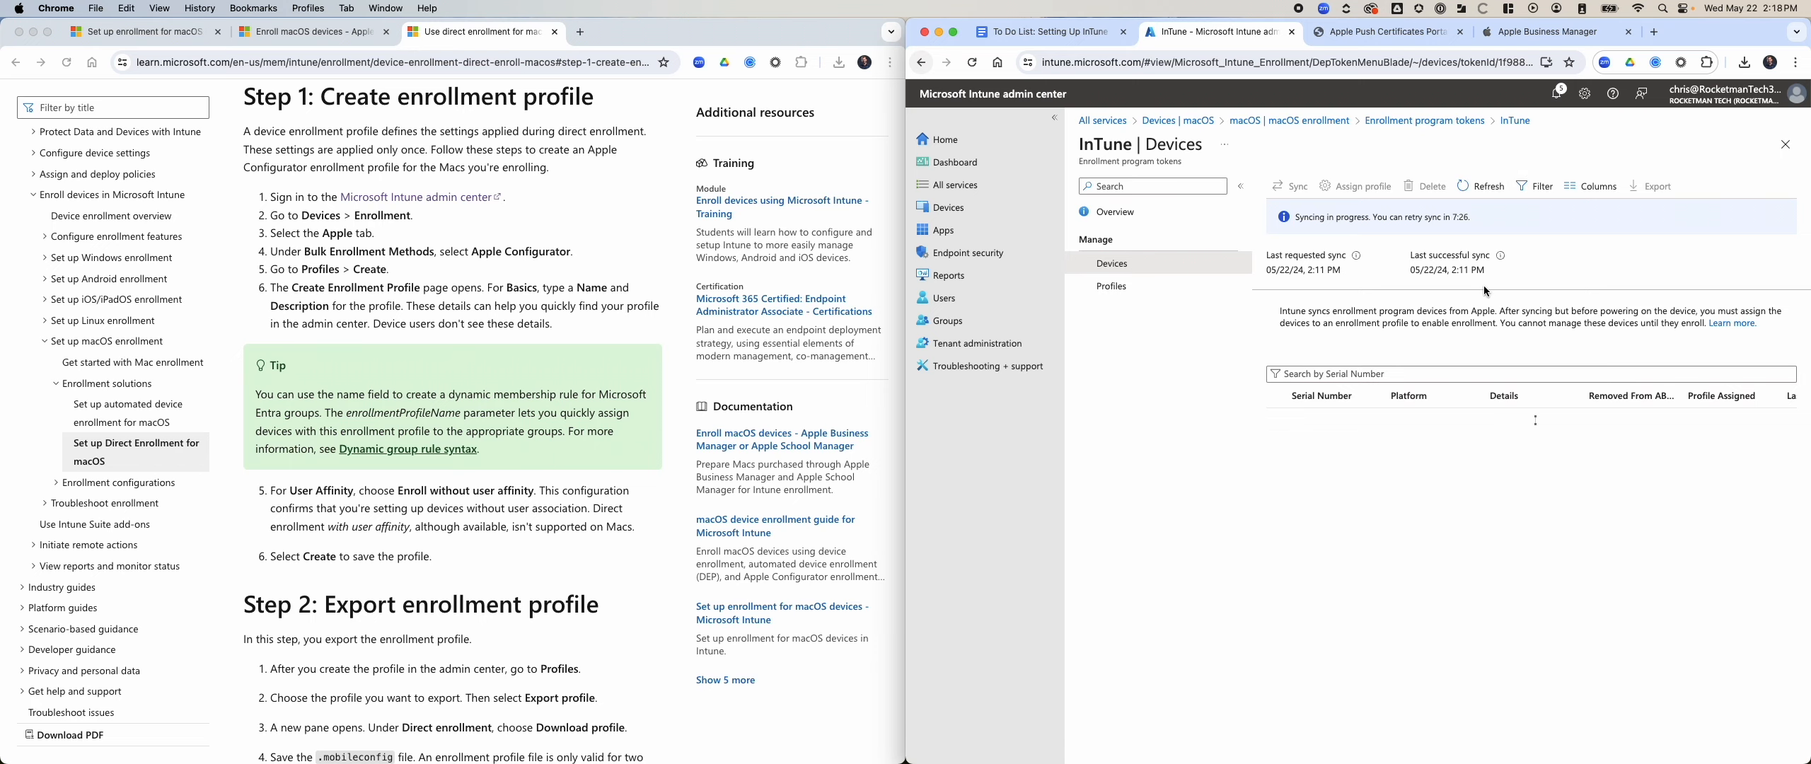
left_click(1559, 36)
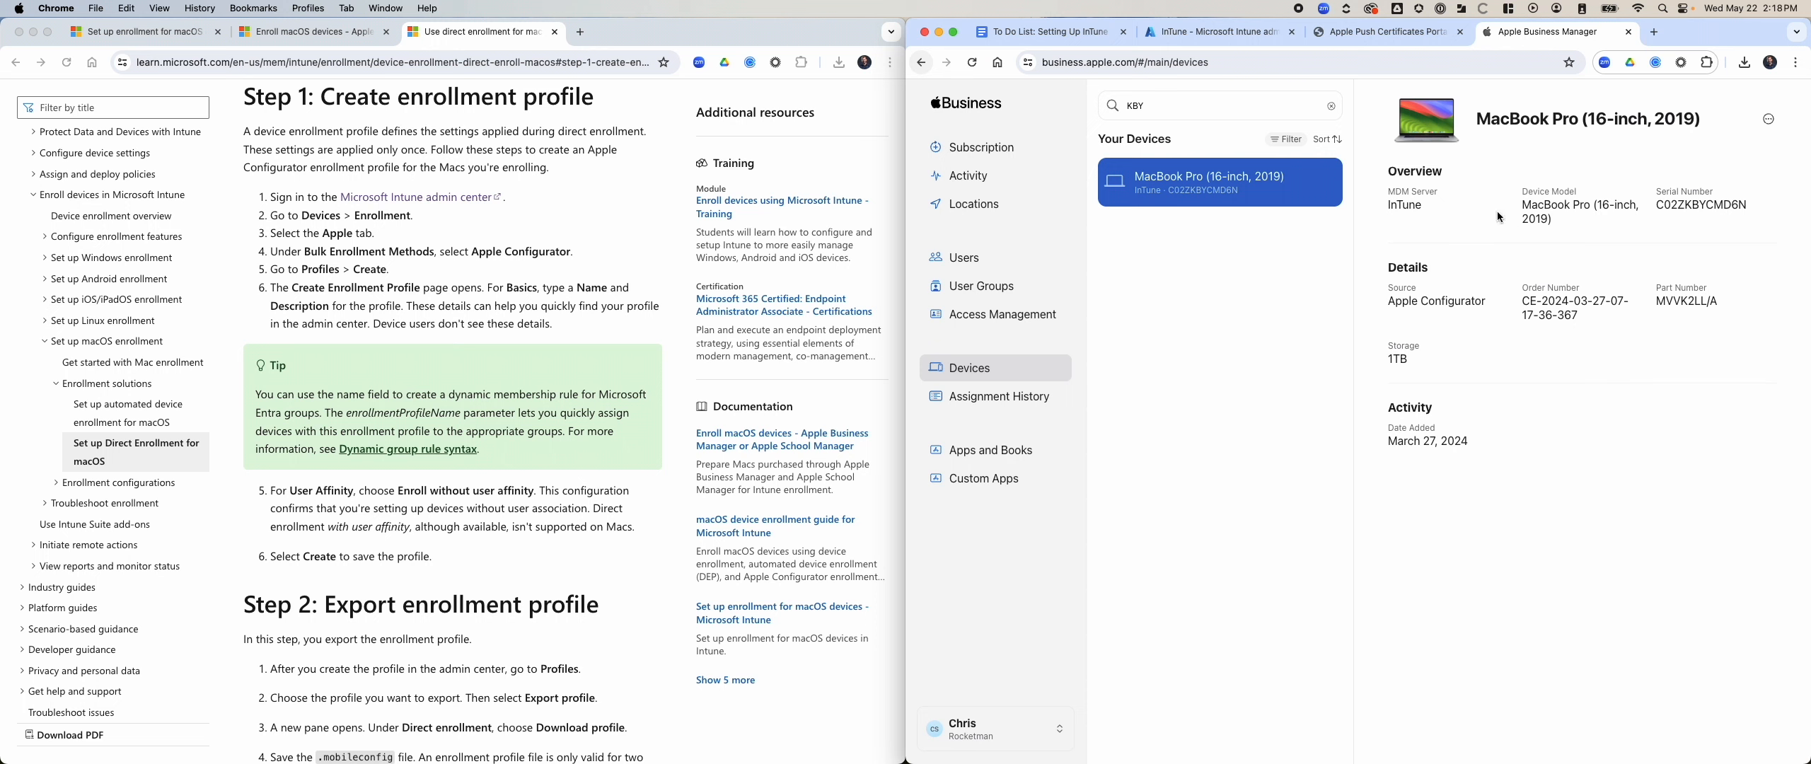
Step: Back in Intune, refresh the InTune token's device list again; it remains empty while syncing
left_click(1217, 32)
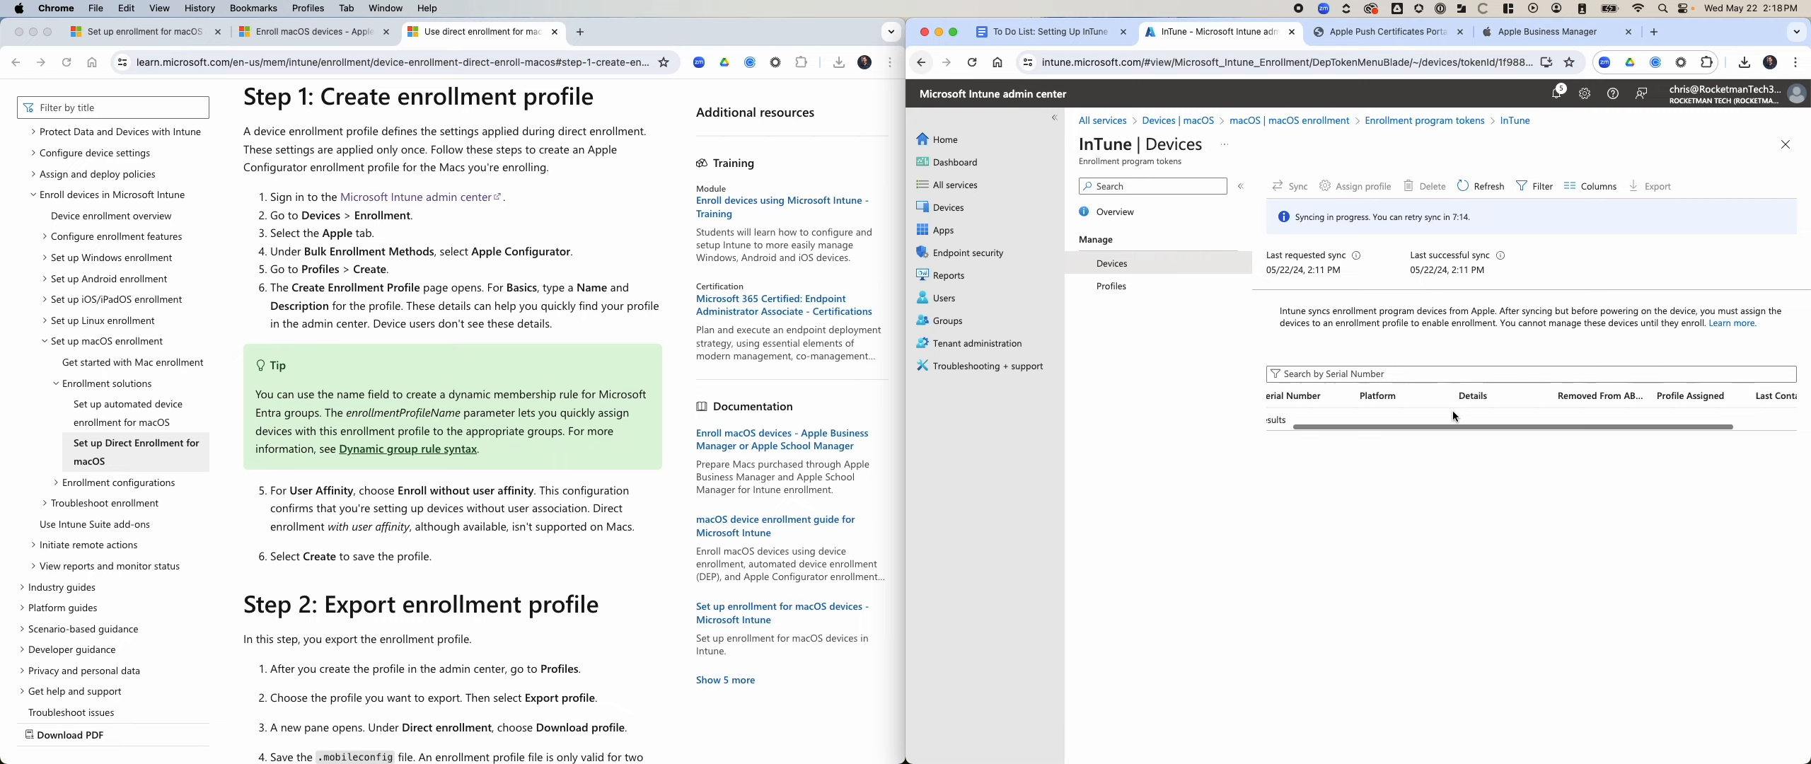
left_click(1484, 199)
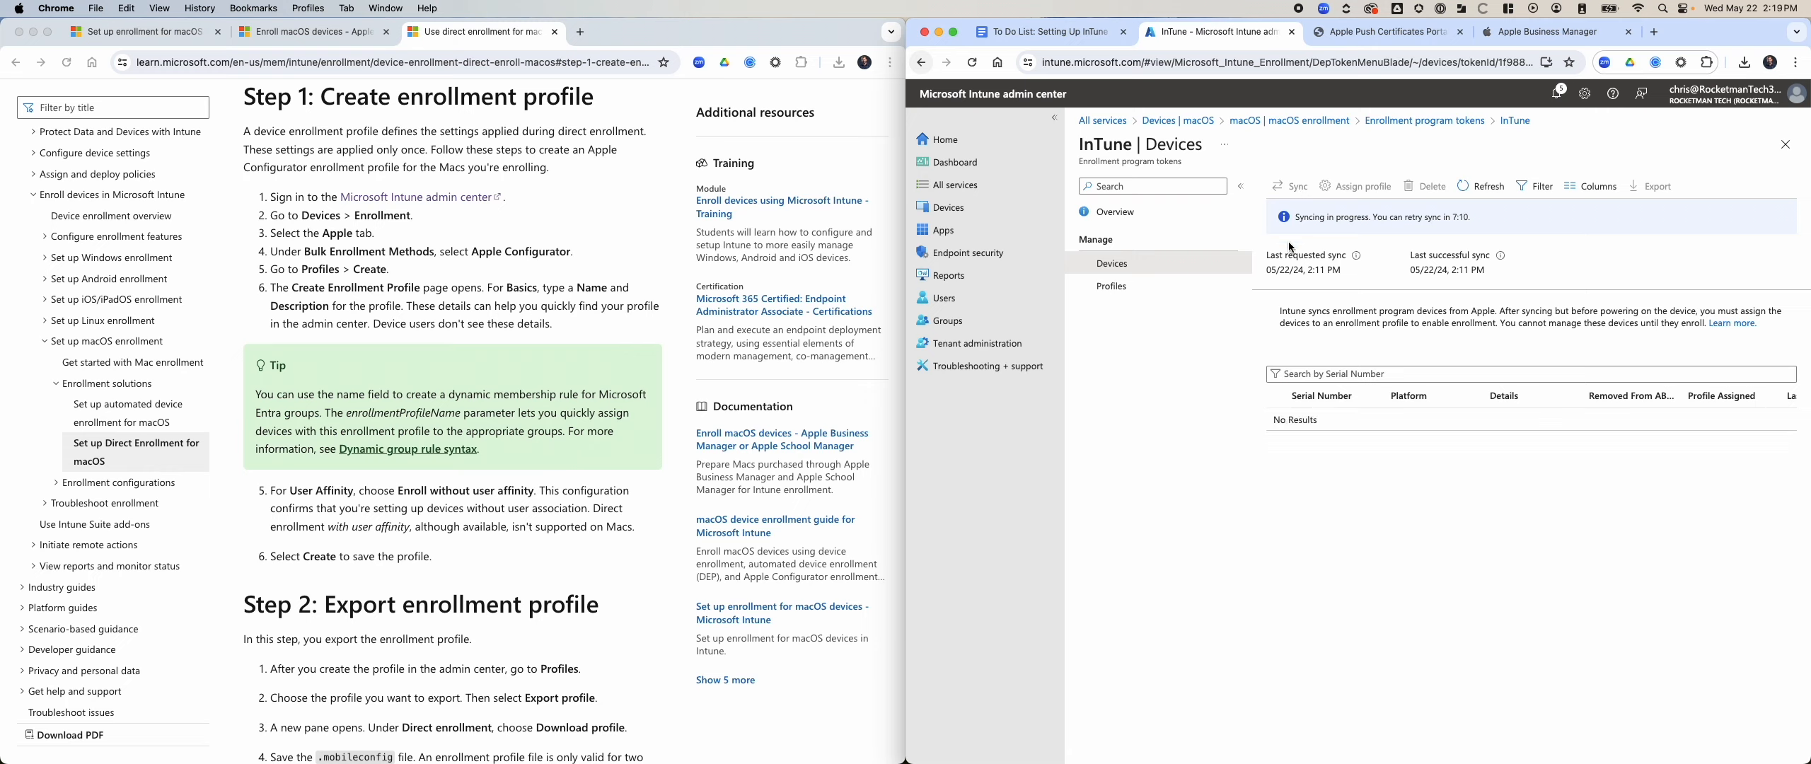
Step: Start a new macOS enrollment profile from the InTune token's Profiles page, glancing at the enrollment docs
left_click(1179, 295)
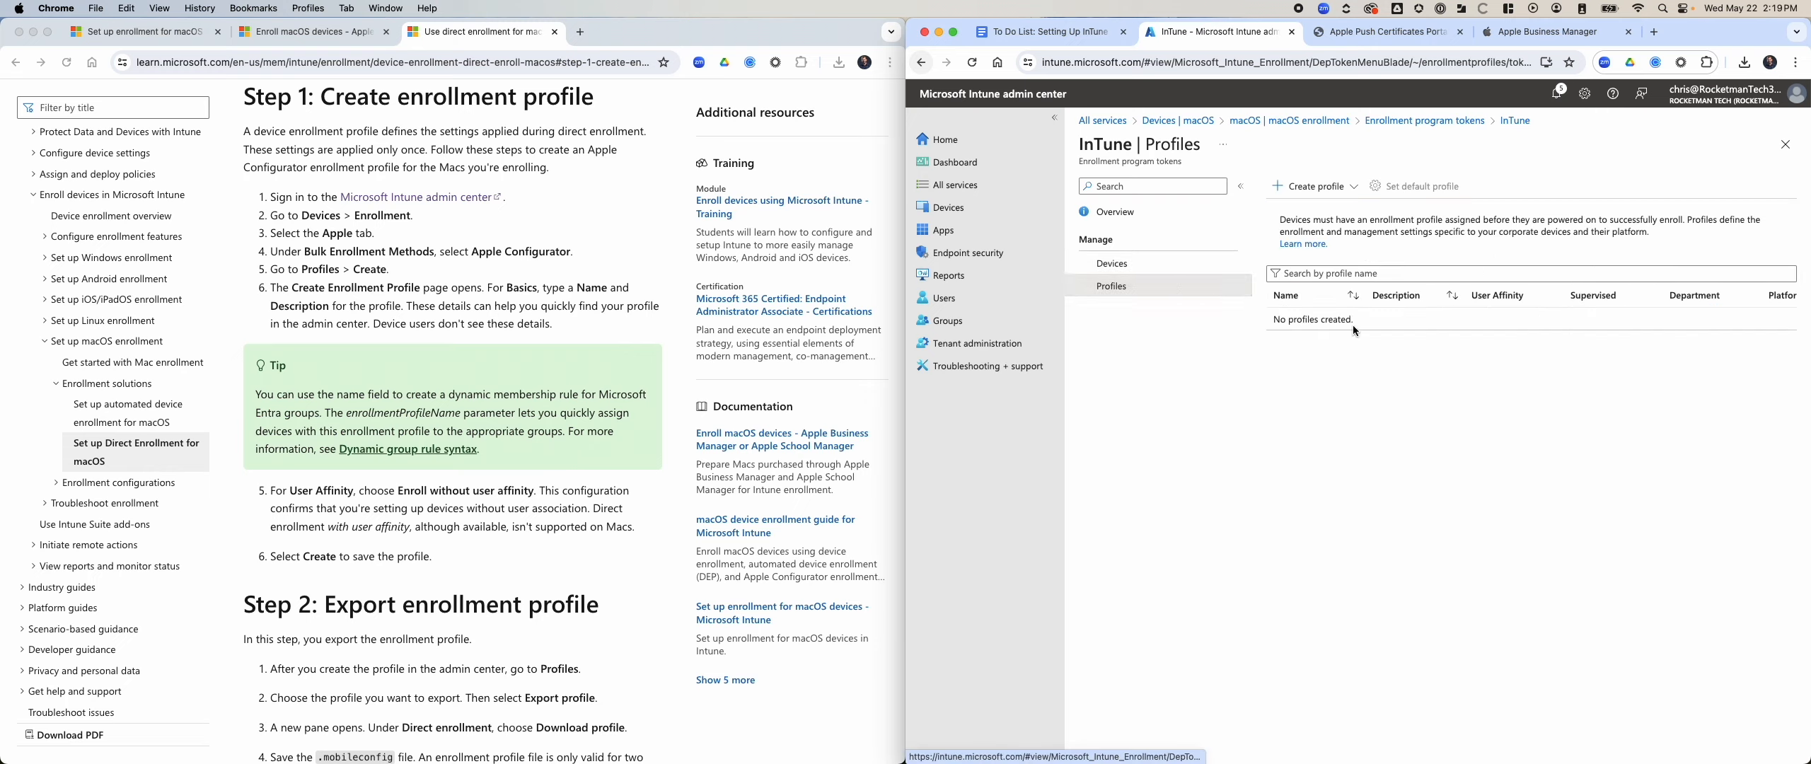
left_click(1336, 188)
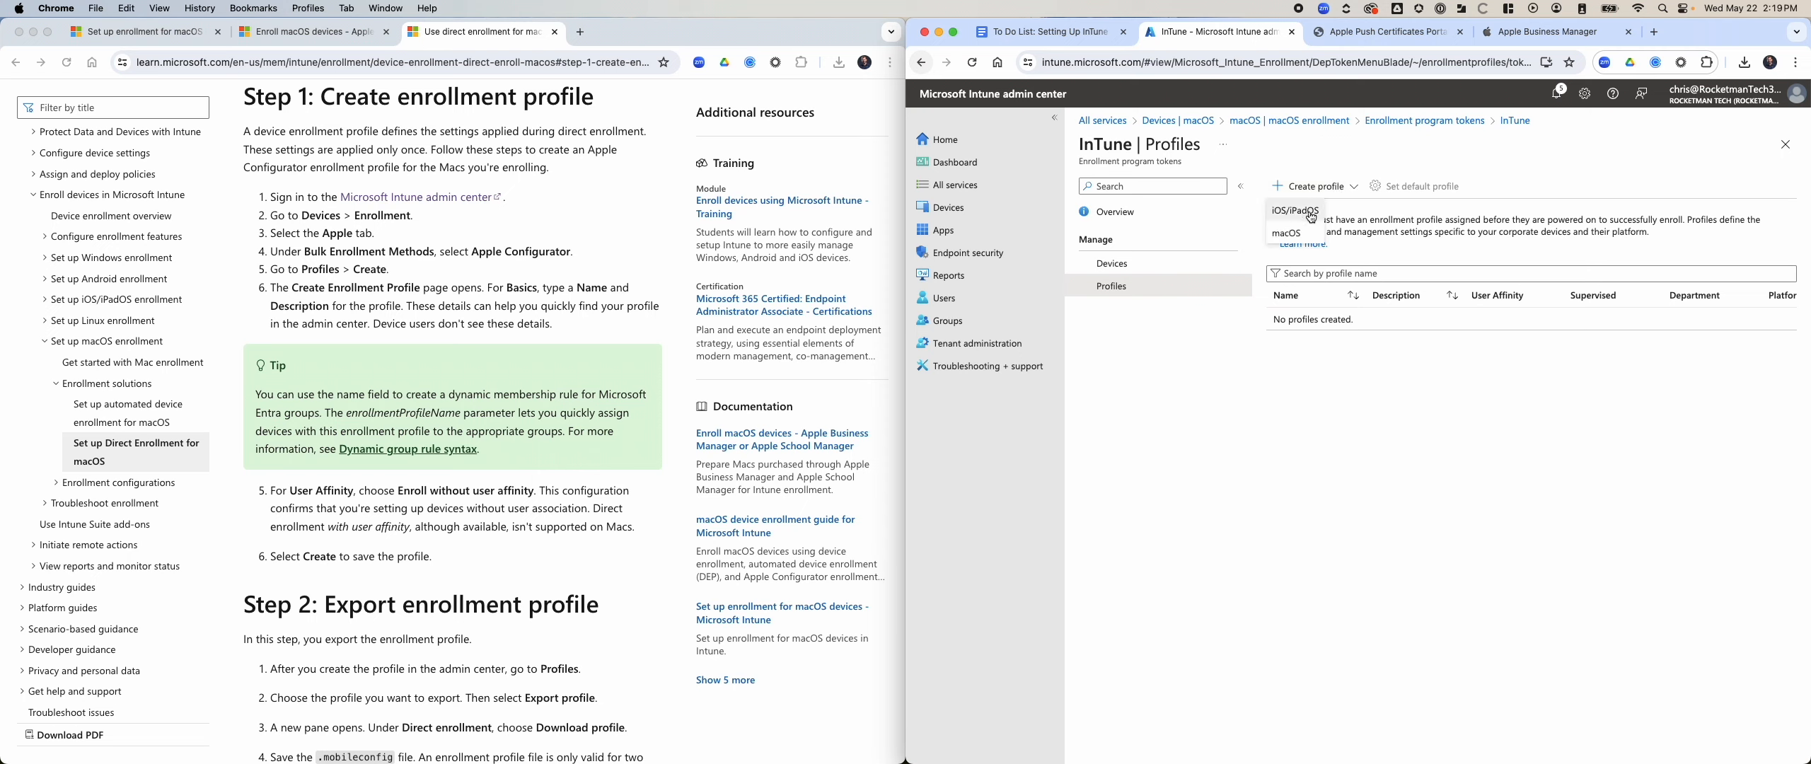
left_click(1288, 233)
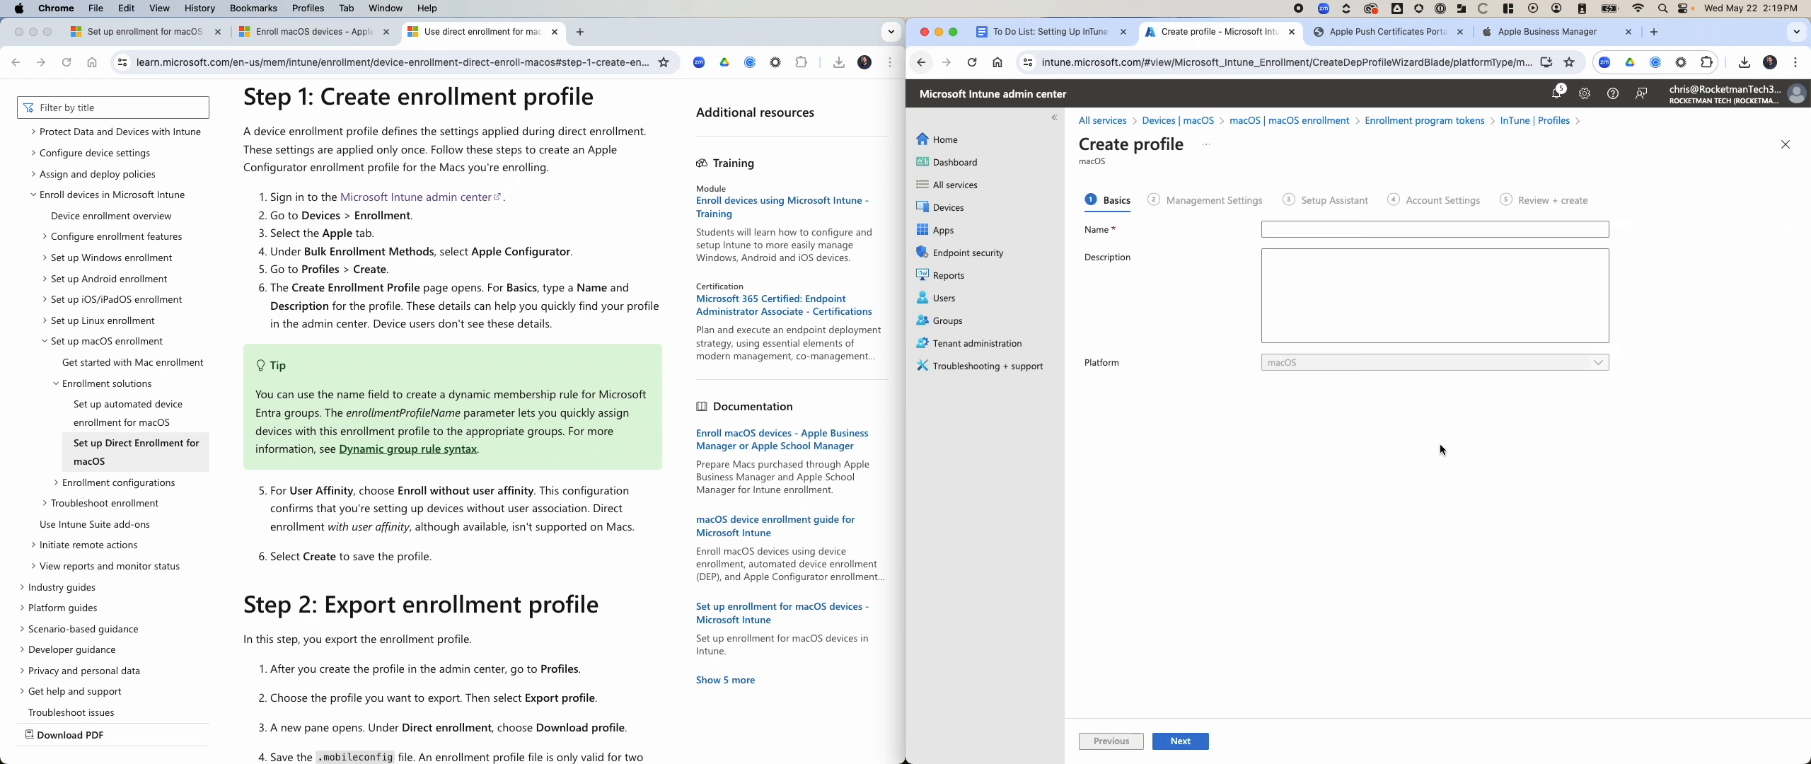
left_click(1347, 226)
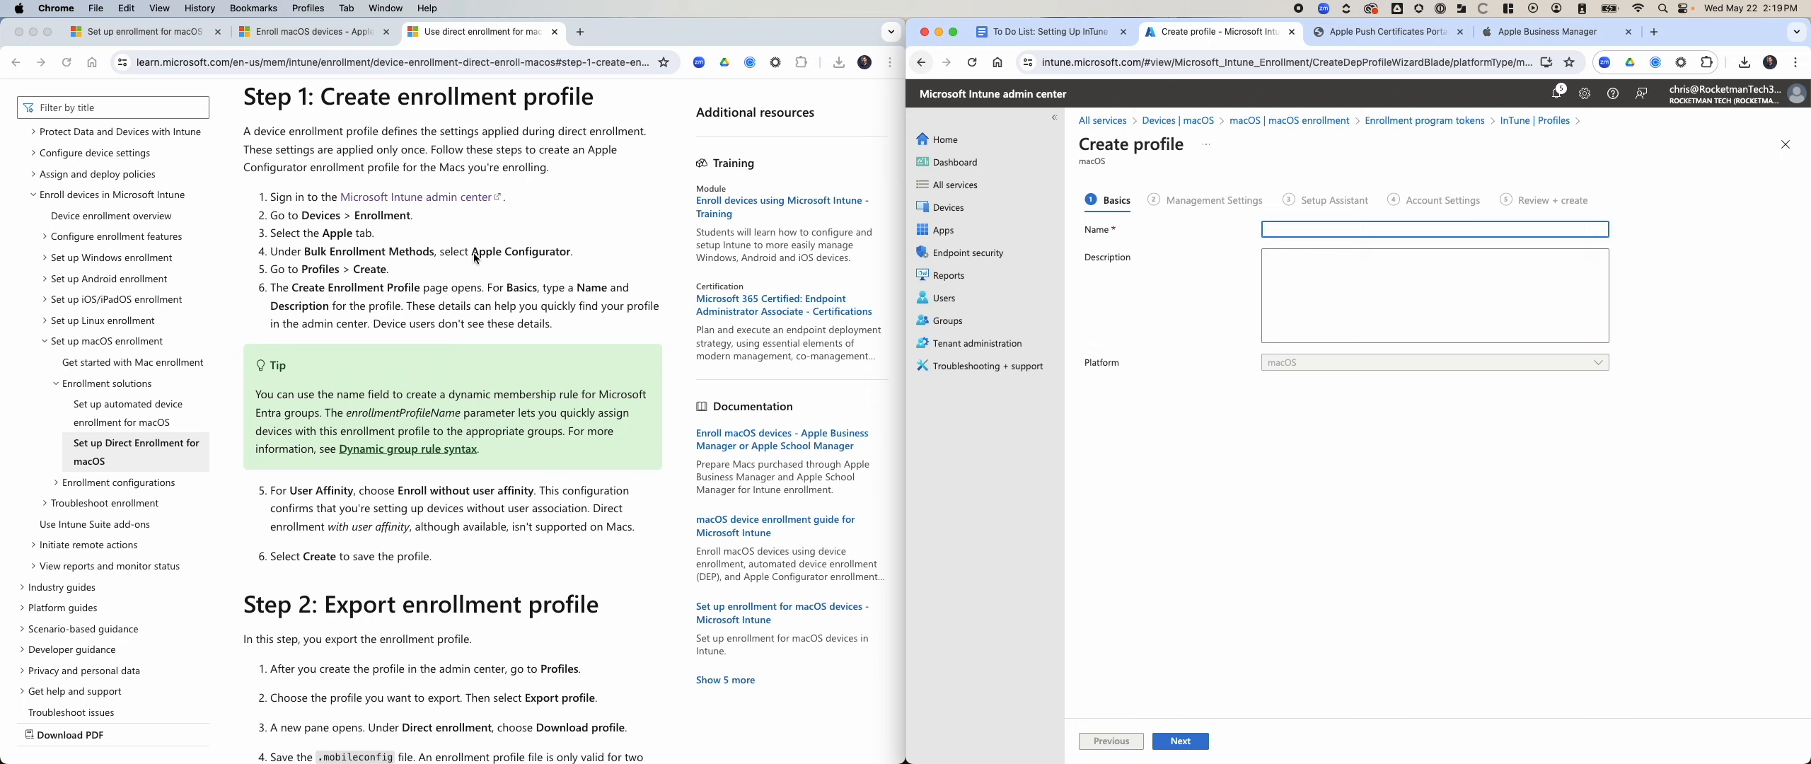
left_click(332, 33)
left_click(474, 32)
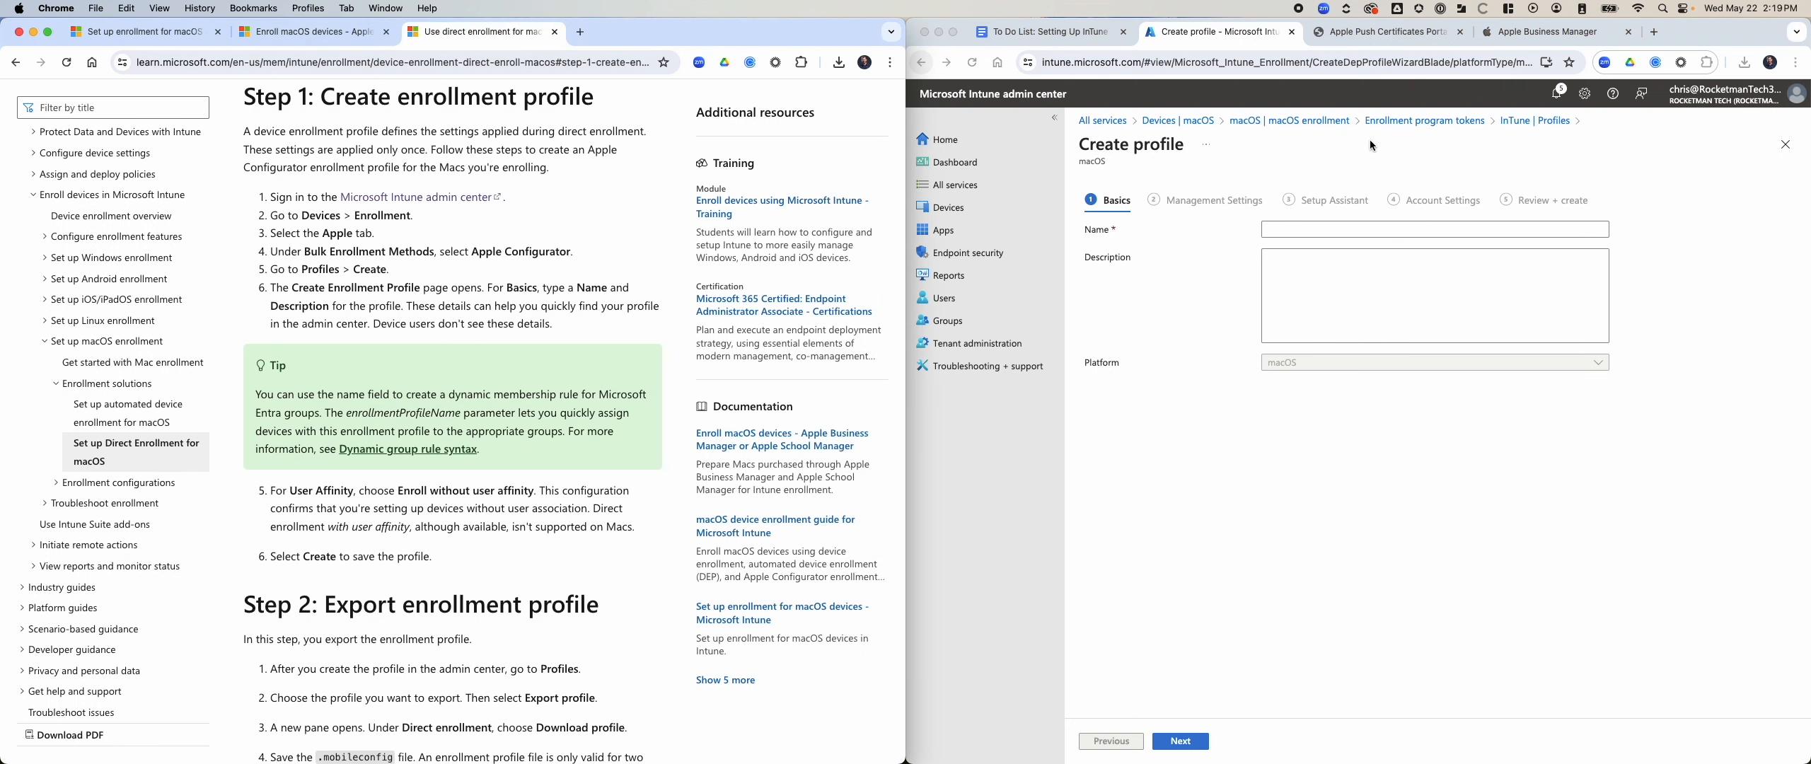
left_click(1306, 233)
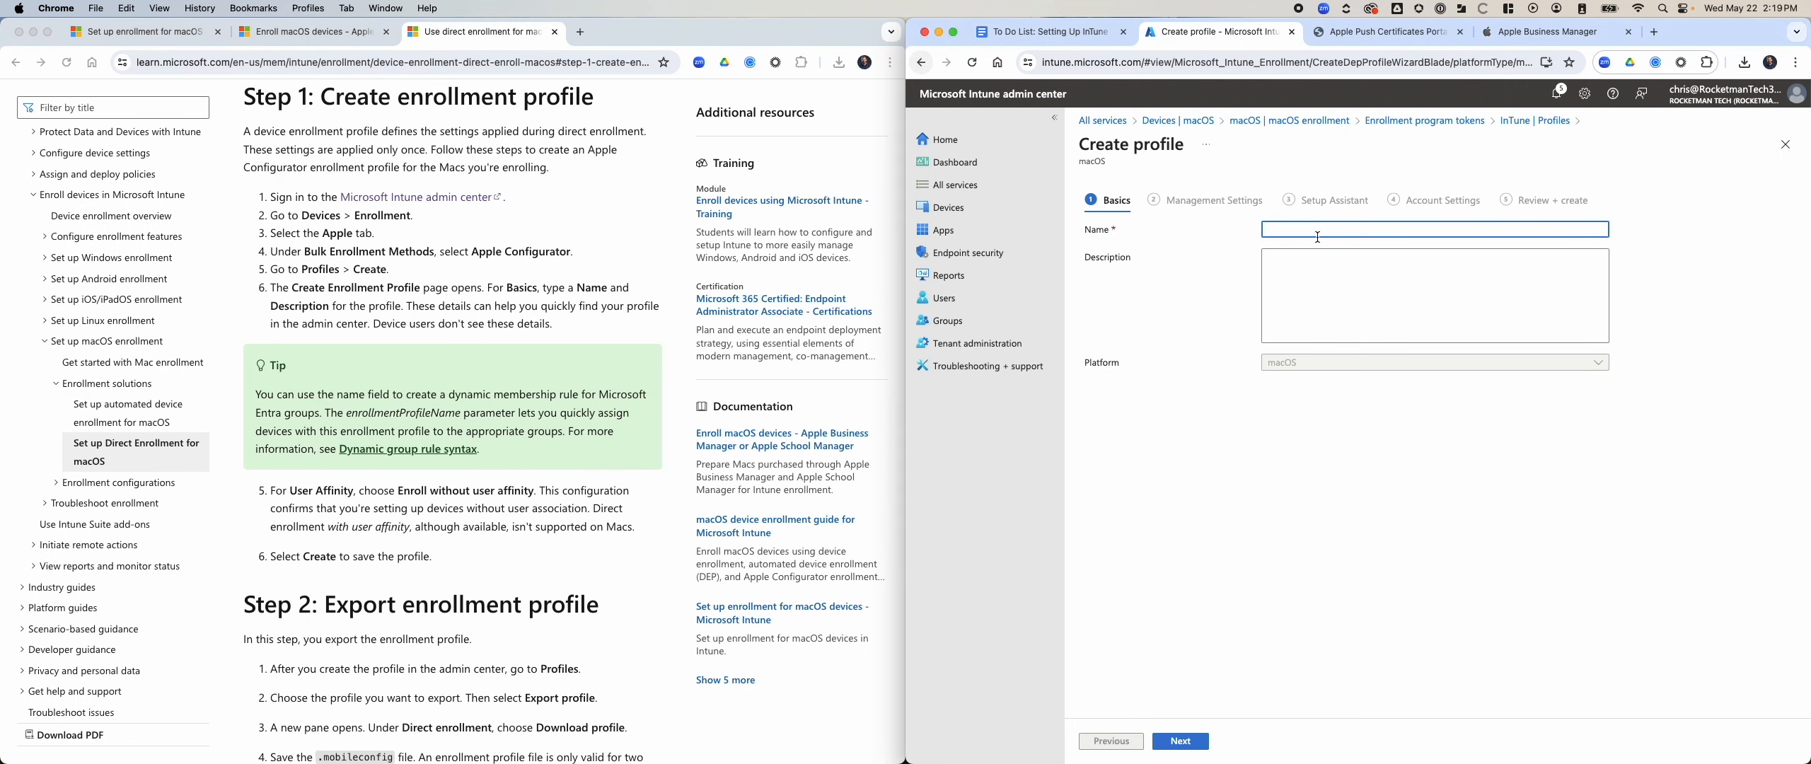
Step: Name the profile 'macOS Enrollment' and continue to Management Settings
type("ENr")
type("macOS ")
type("N")
key("BackSpace")
type("ENrollment")
left_click(1180, 740)
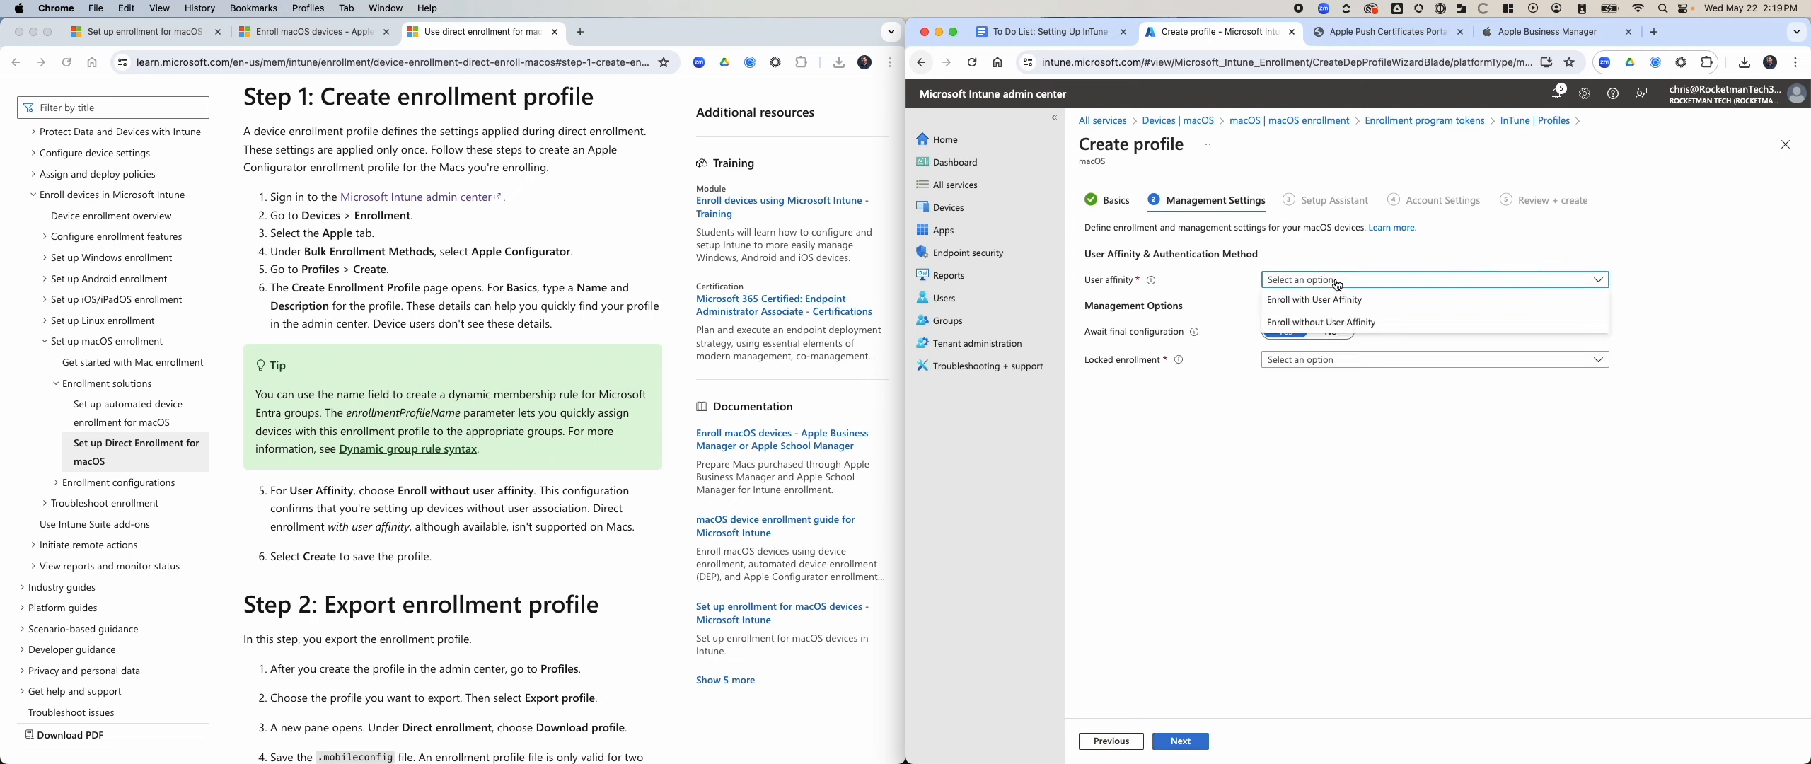
Step: Set Enroll without User Affinity, Await final configuration No, and Locked enrollment Yes
left_click(1362, 284)
left_click(1376, 324)
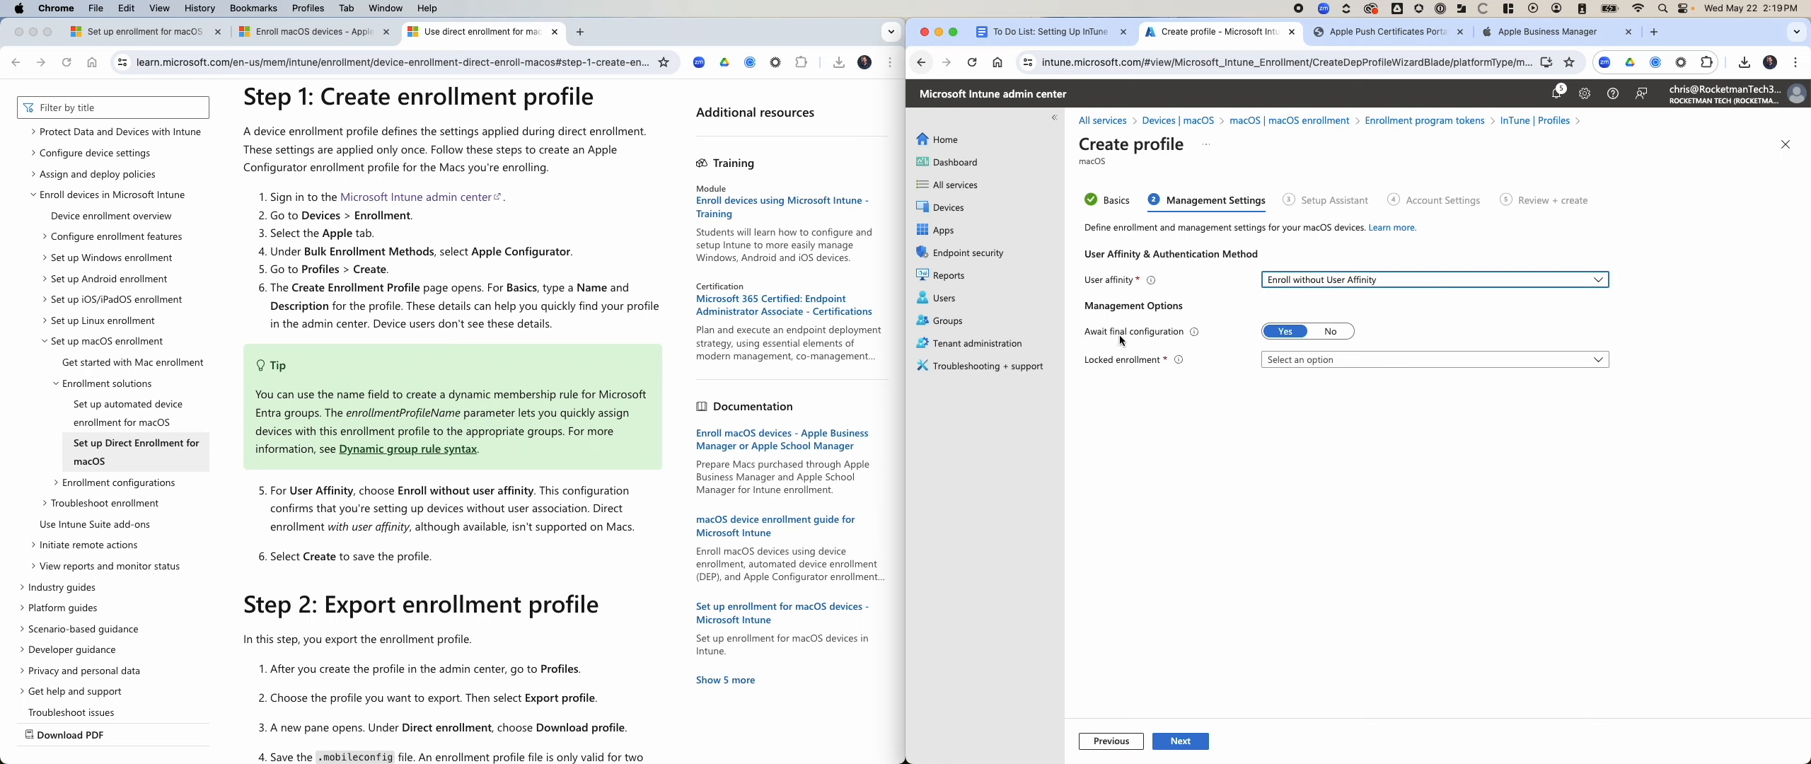
mouse_move(1196, 334)
left_click(1329, 333)
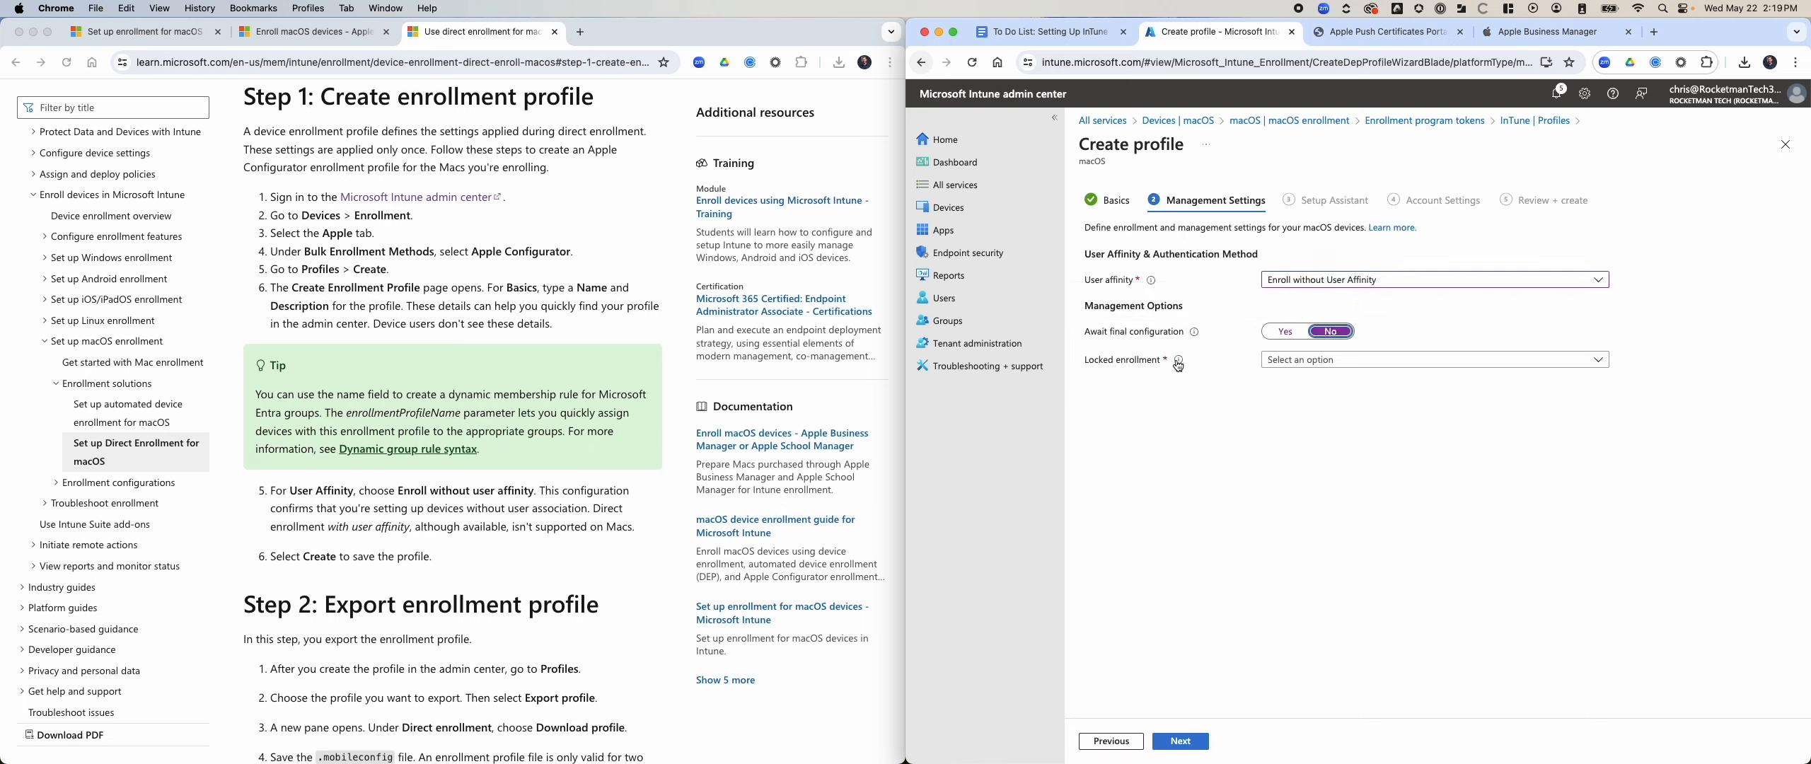
left_click(1347, 362)
left_click(1324, 380)
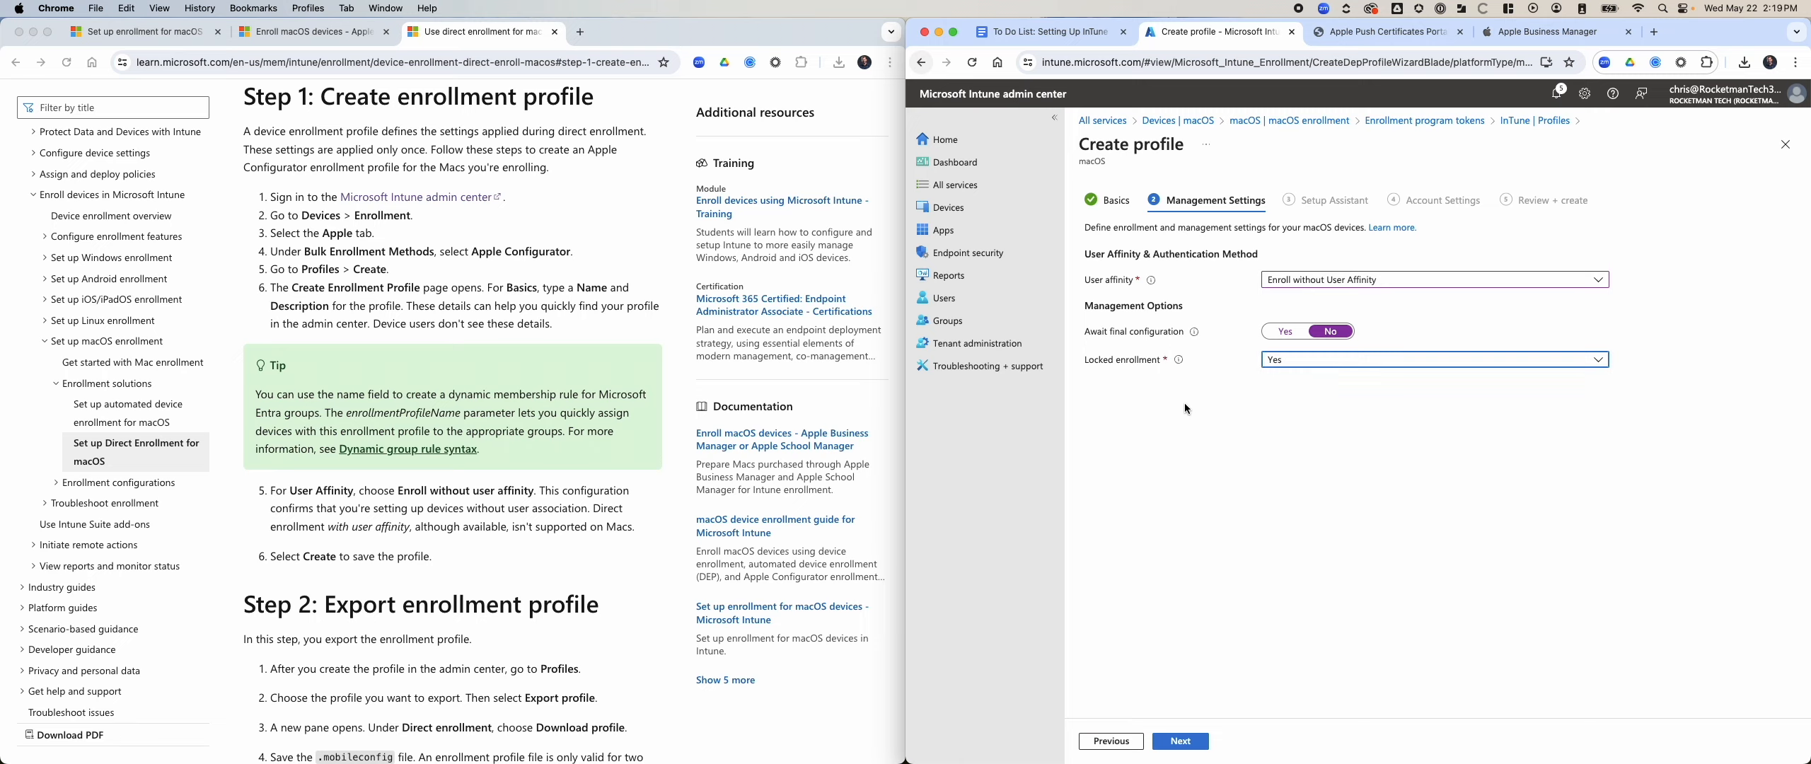
mouse_move(1180, 362)
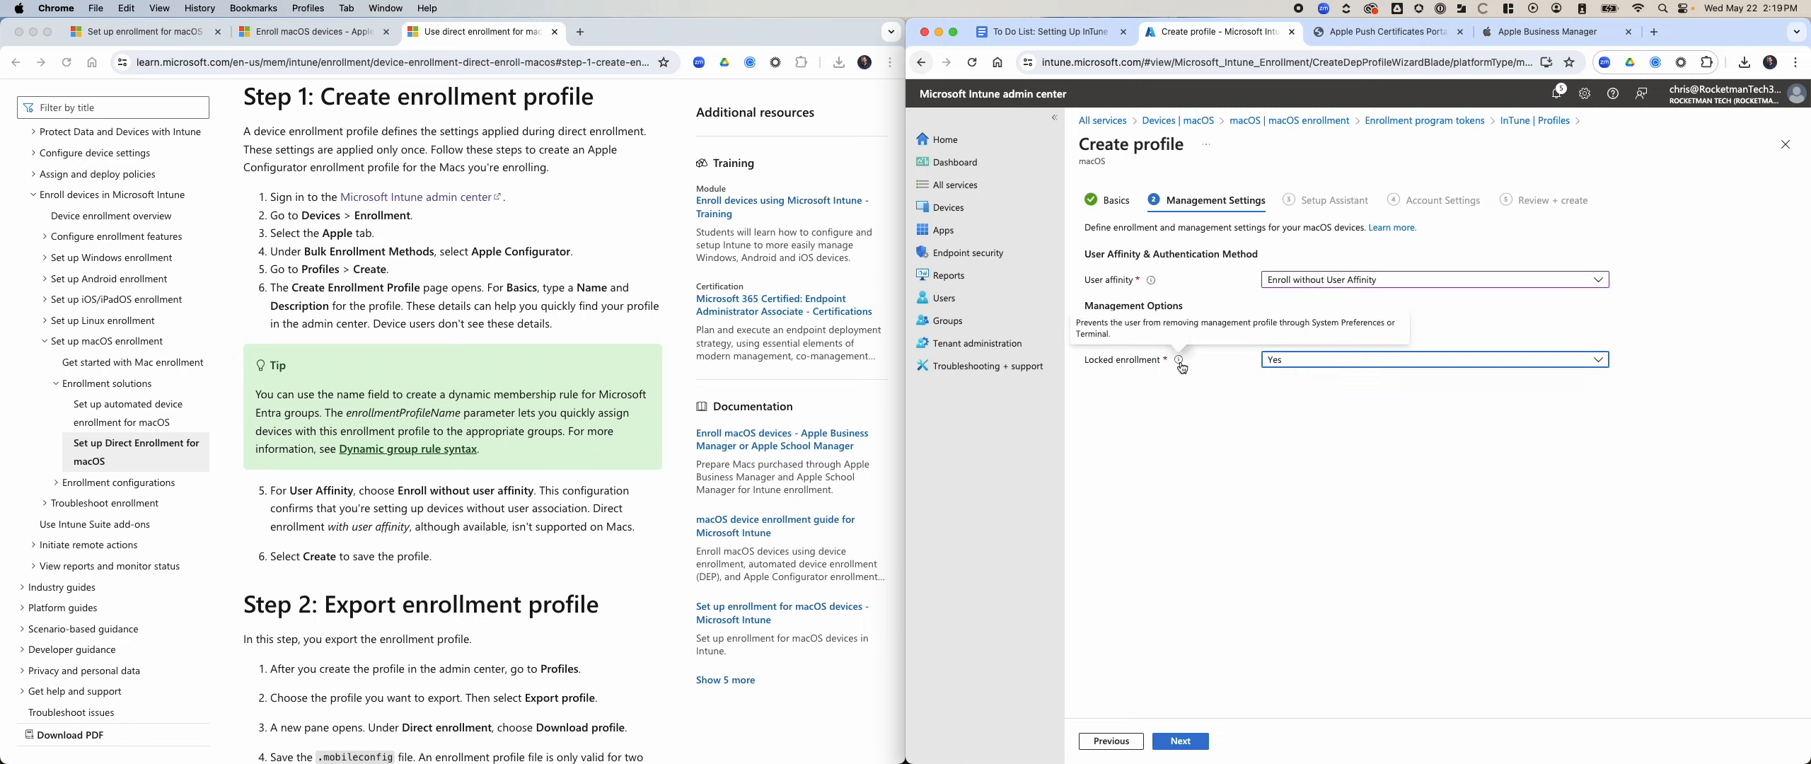
left_click(1216, 497)
Step: Advance to the Setup Assistant step and hide all Setup Assistant screens
left_click(1188, 741)
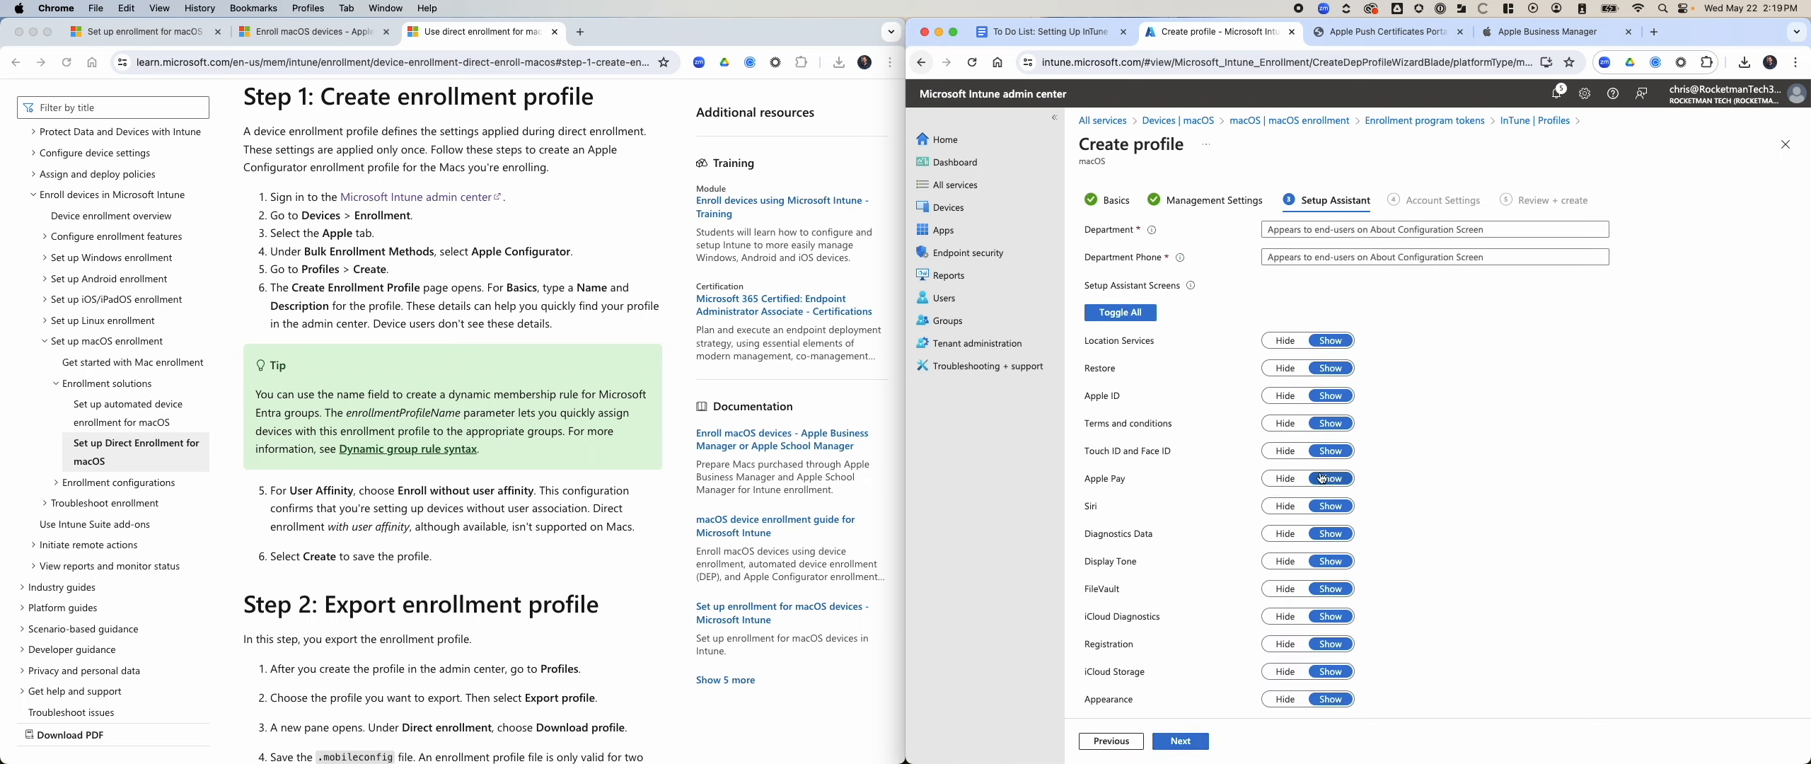
left_click(1120, 312)
scroll(1242, 602, "down", 3)
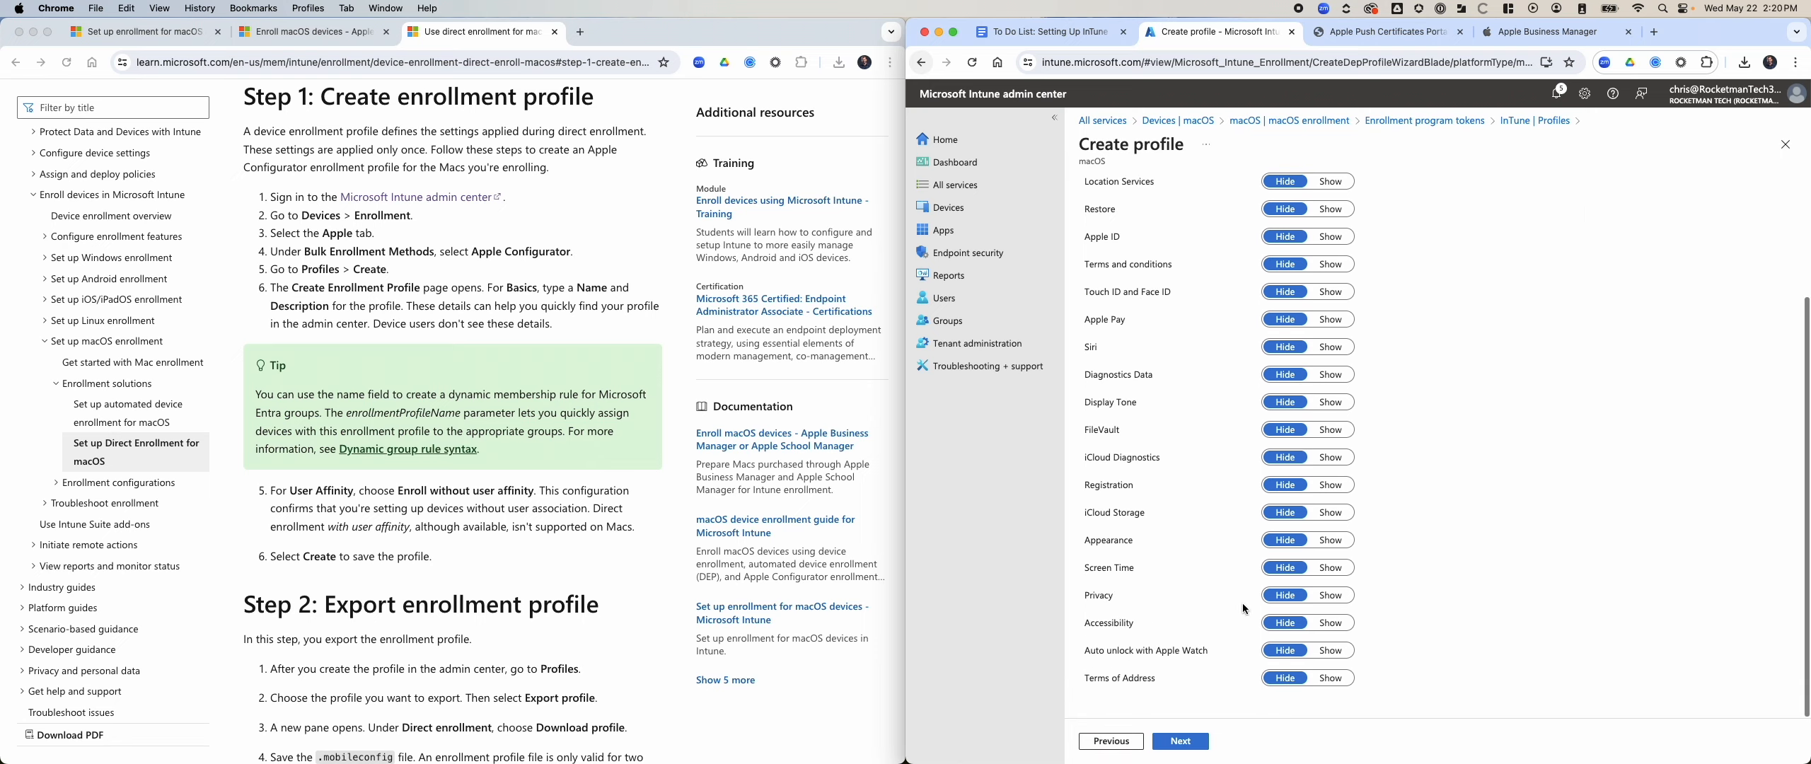
scroll(1208, 565, "up", 3)
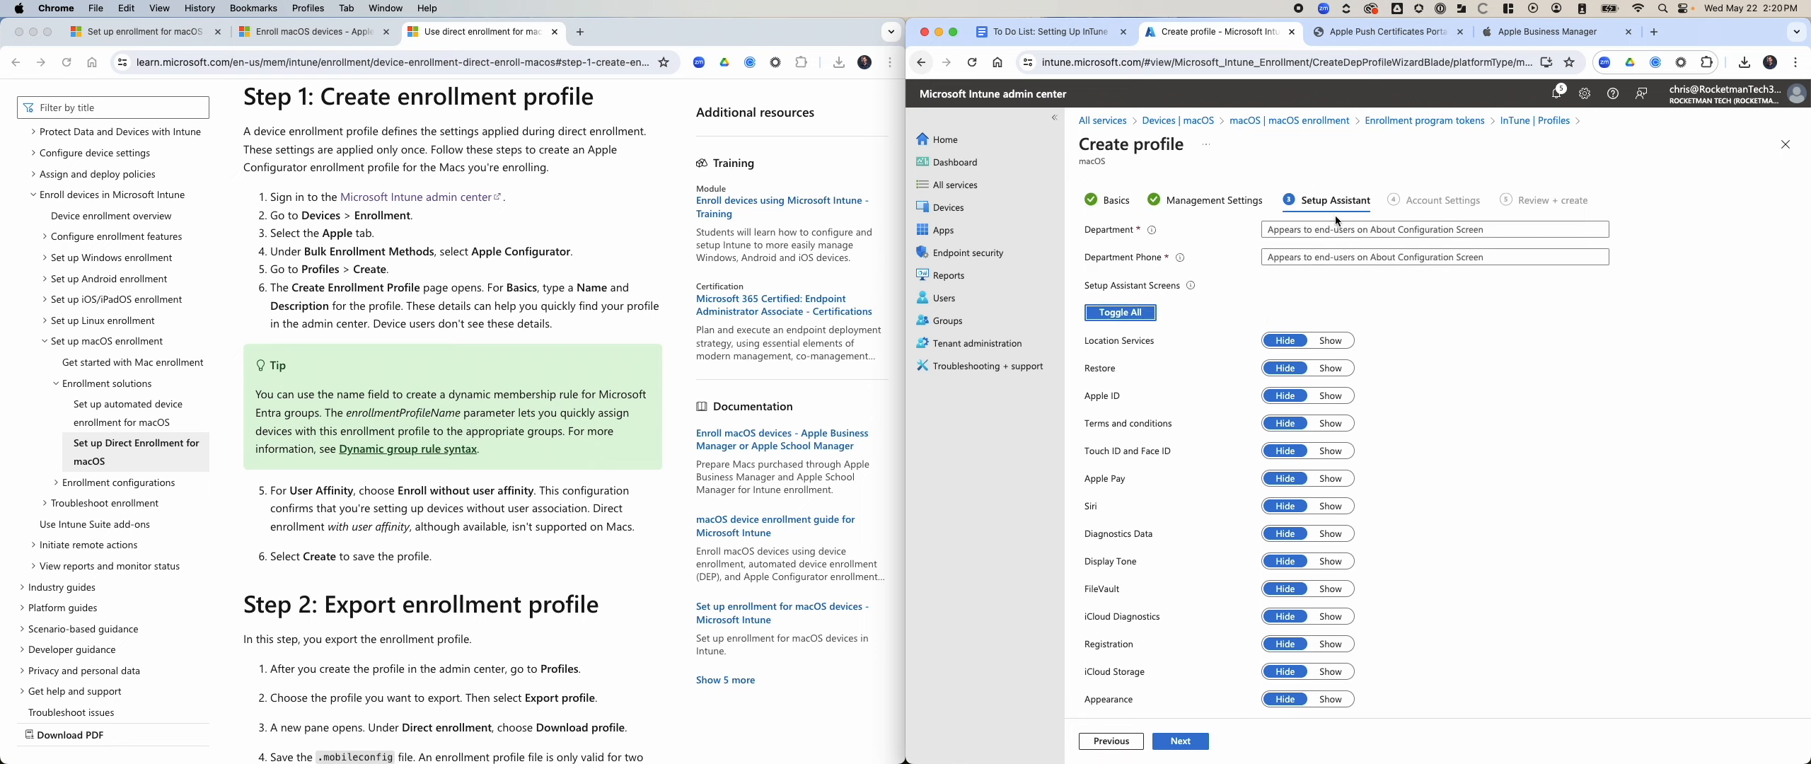
left_click(1387, 232)
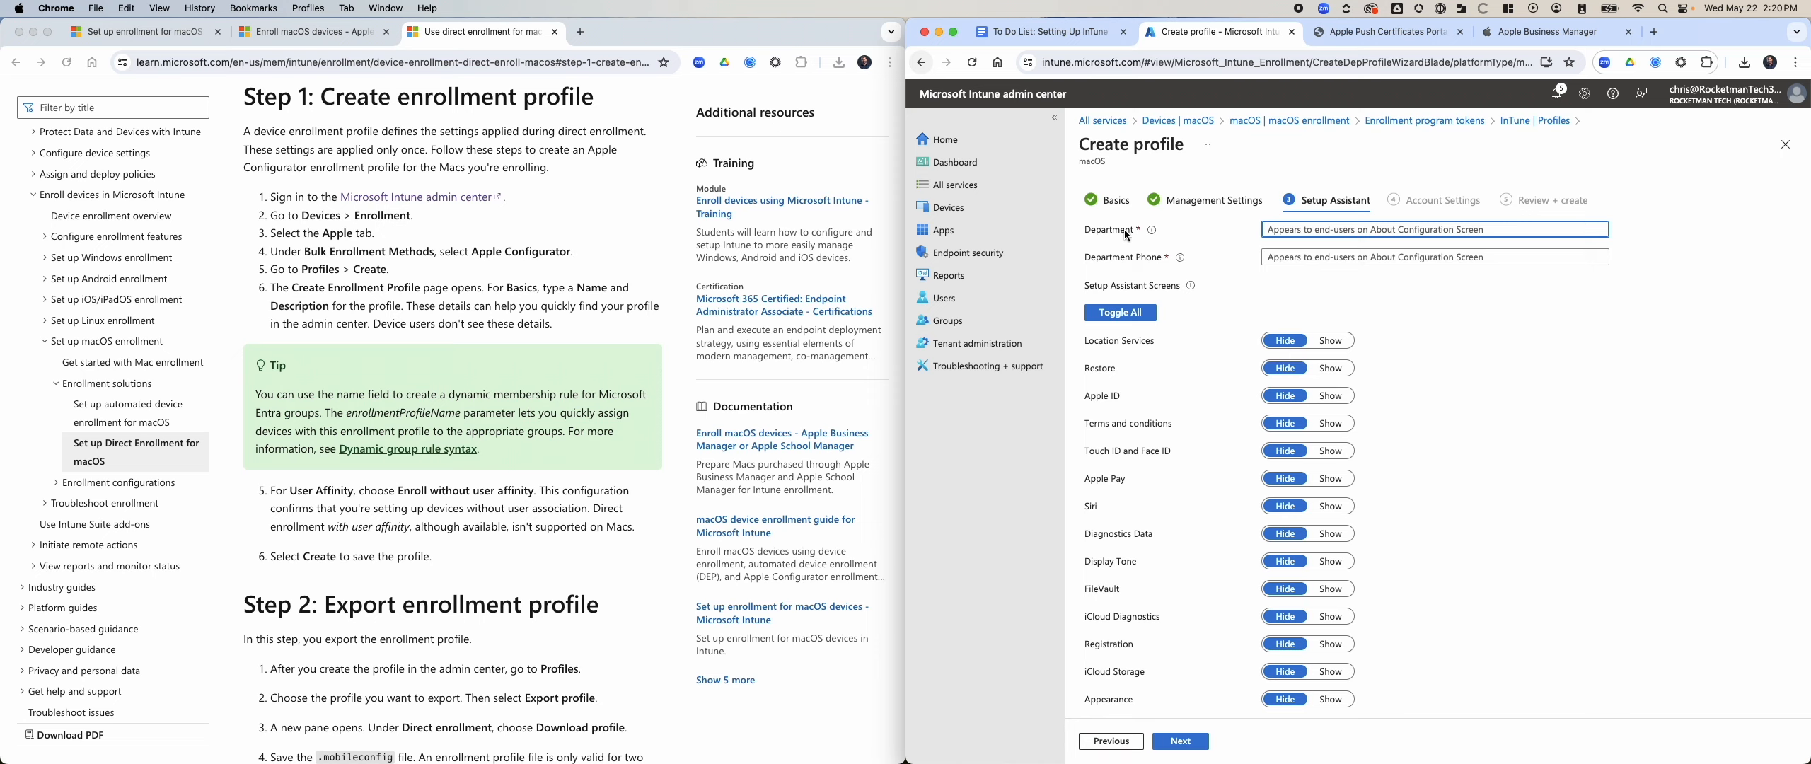
Step: Enter IT as the Setup Assistant Department and move to Department Phone
mouse_move(1155, 234)
left_click(1483, 311)
left_click(1200, 743)
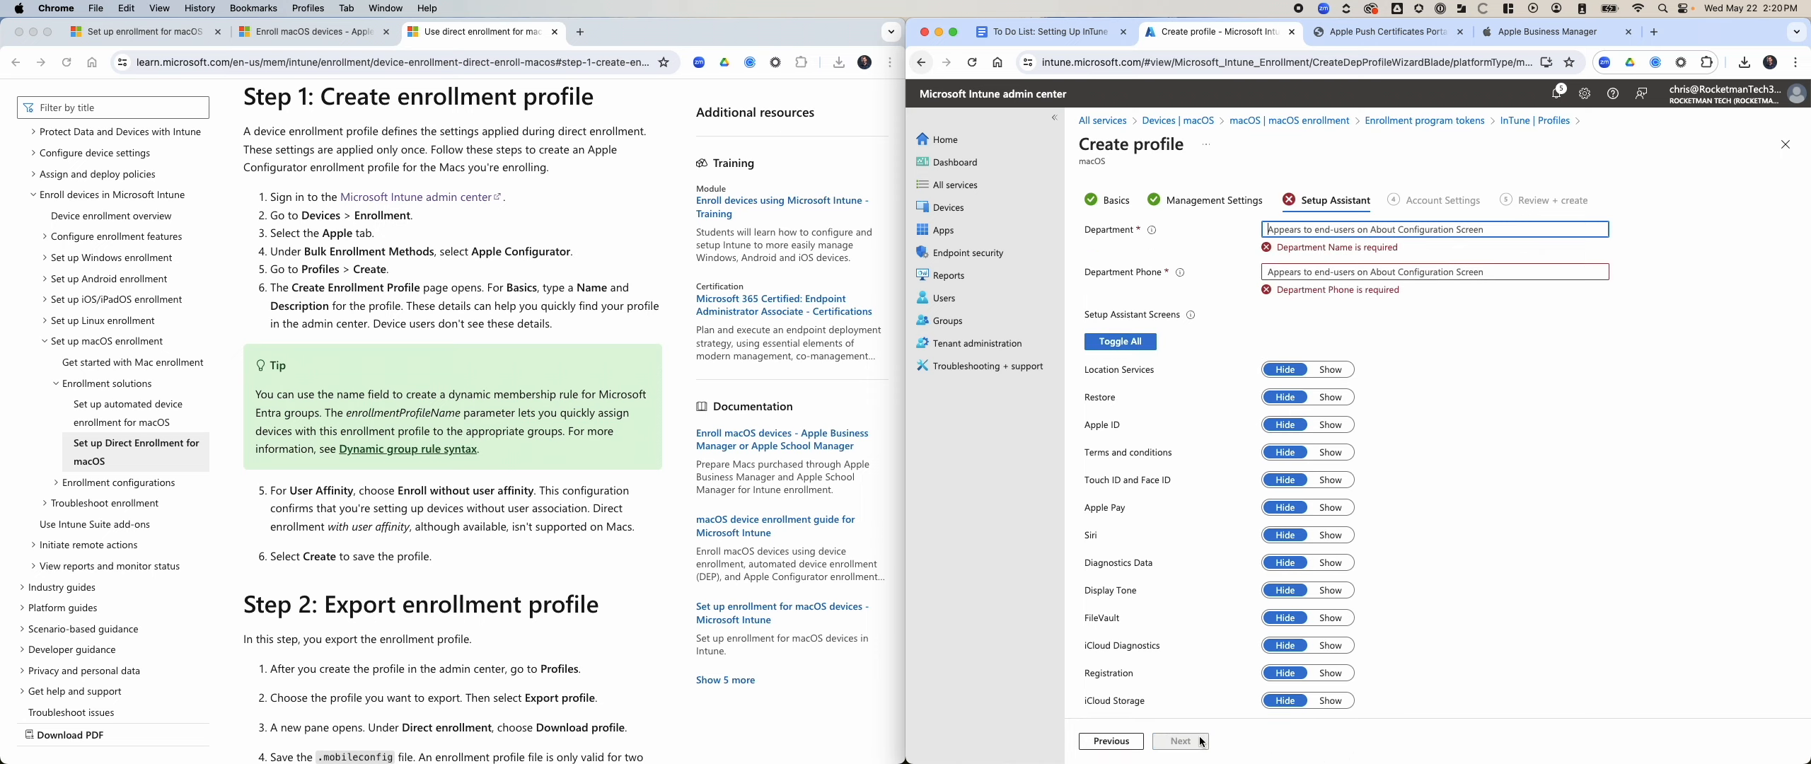
left_click(1368, 229)
type("IT")
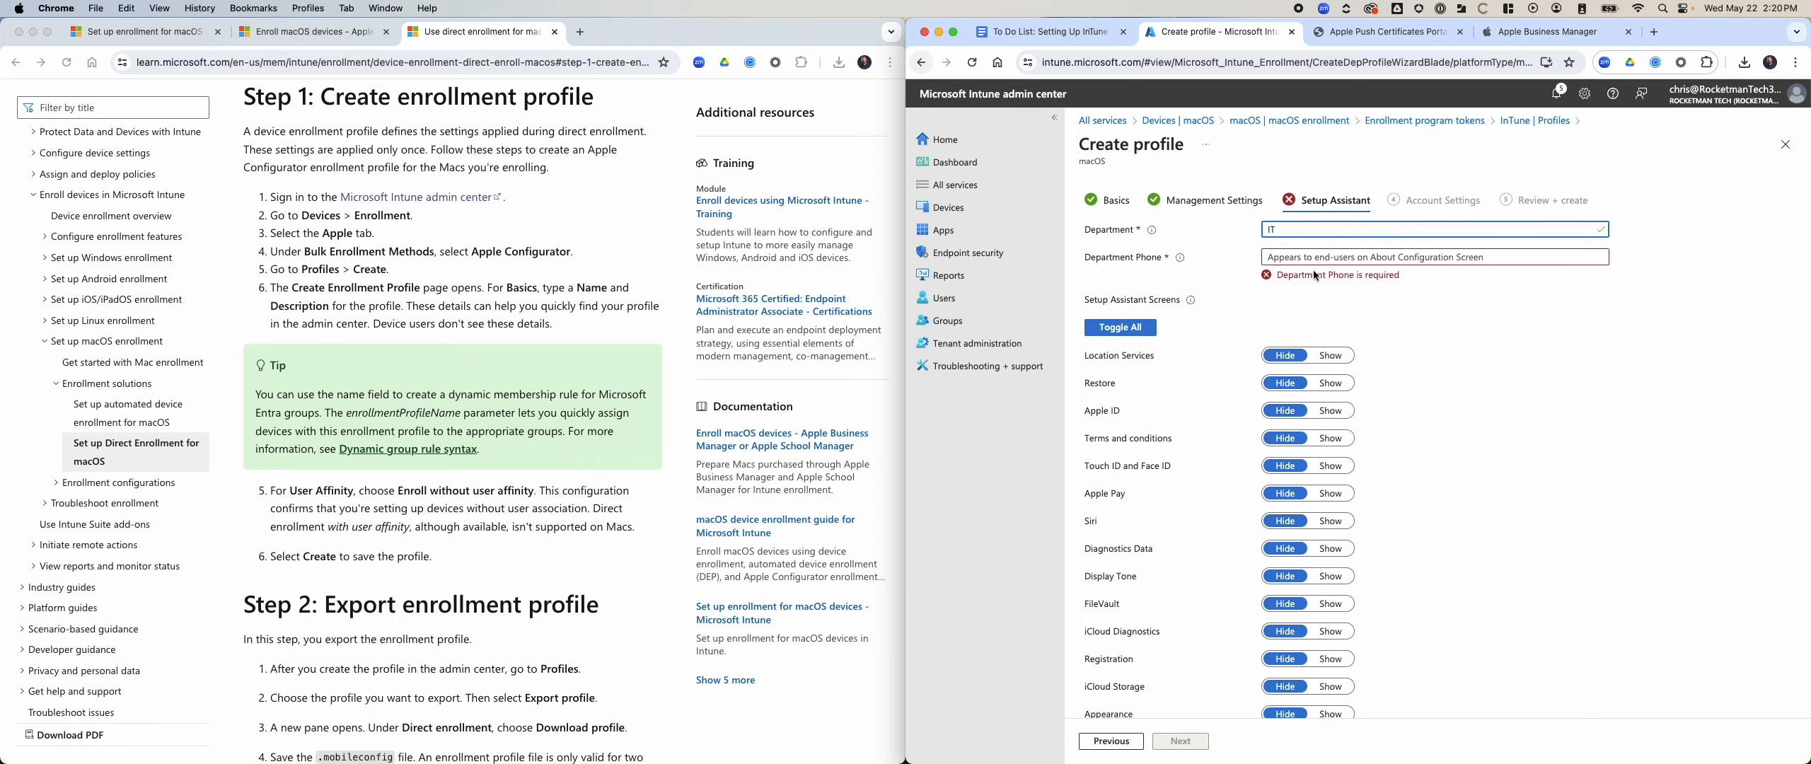
left_click(1328, 256)
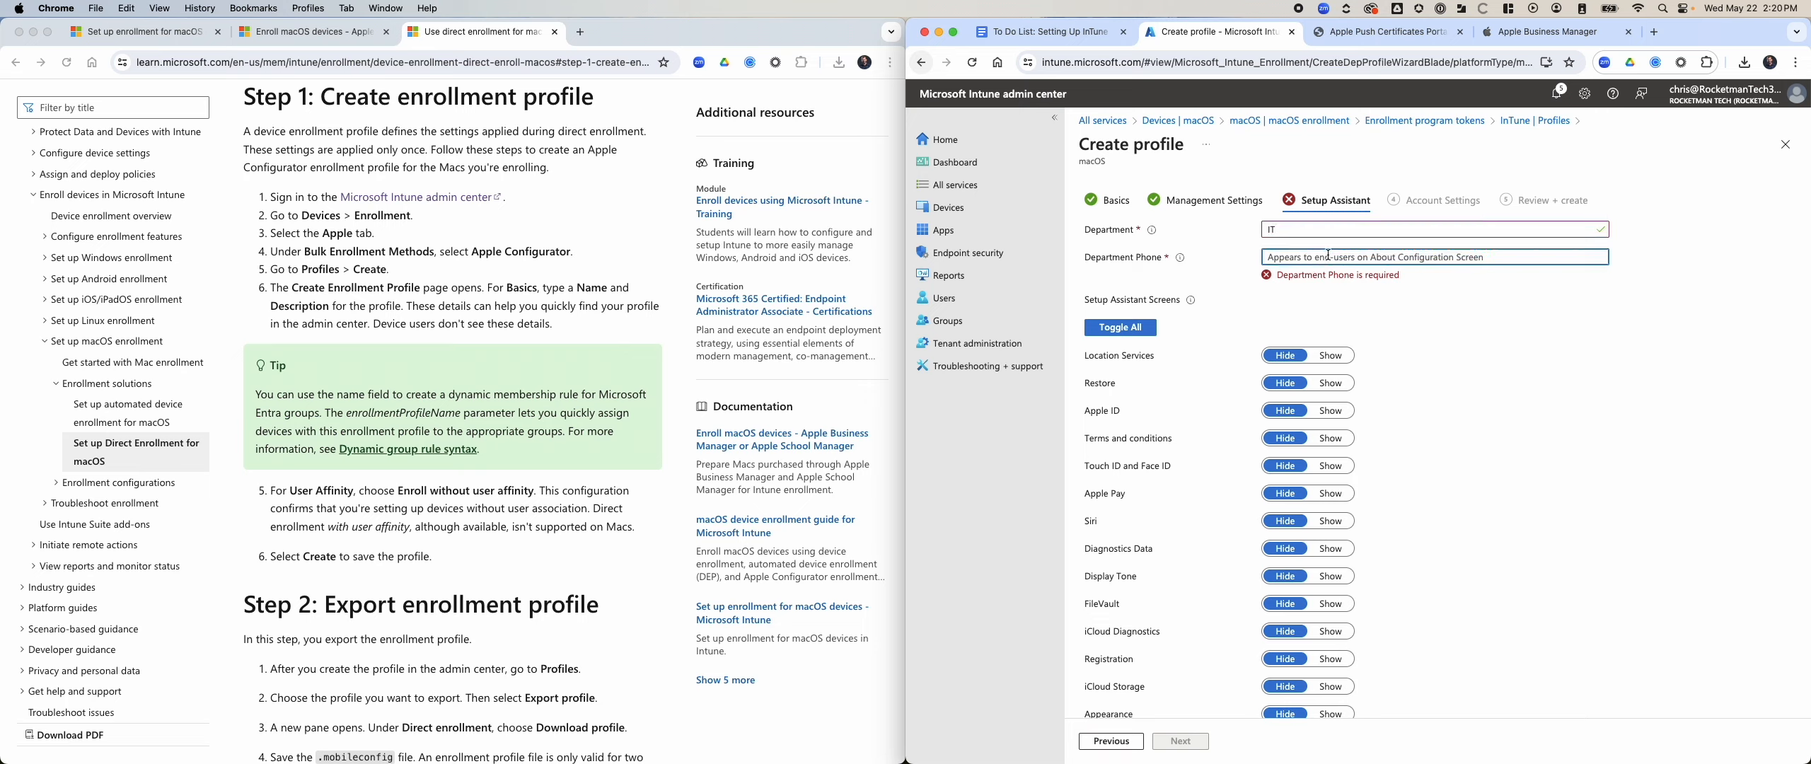
left_click(1653, 31)
Step: Load rocketman.tech and select the company phone number in the footer
type("ri")
key("BackSpace")
type("ocketman.tech")
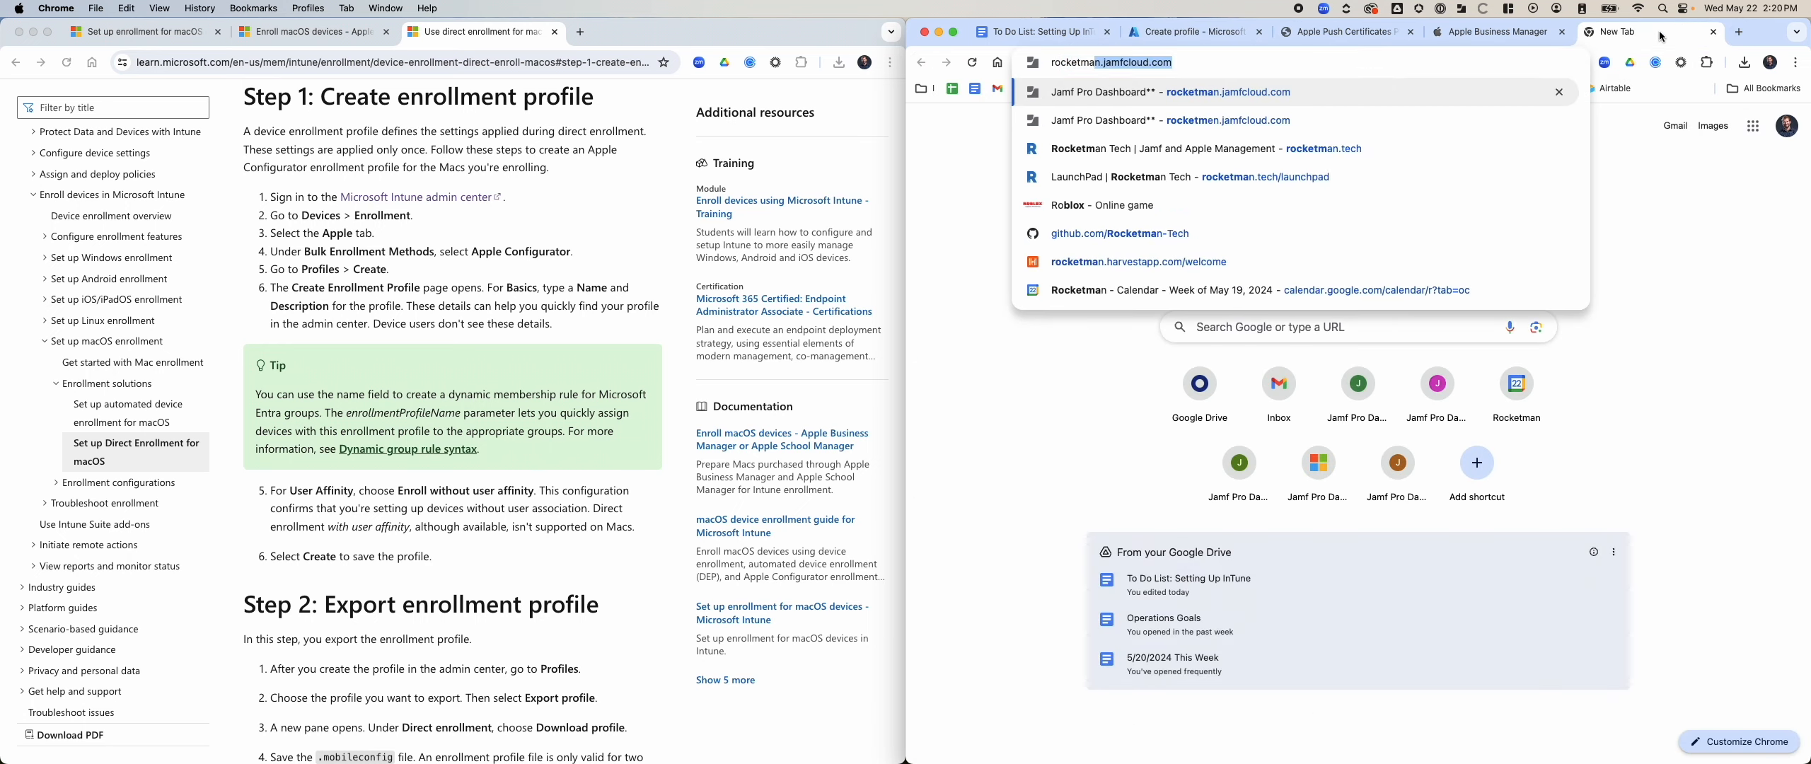
key("Return")
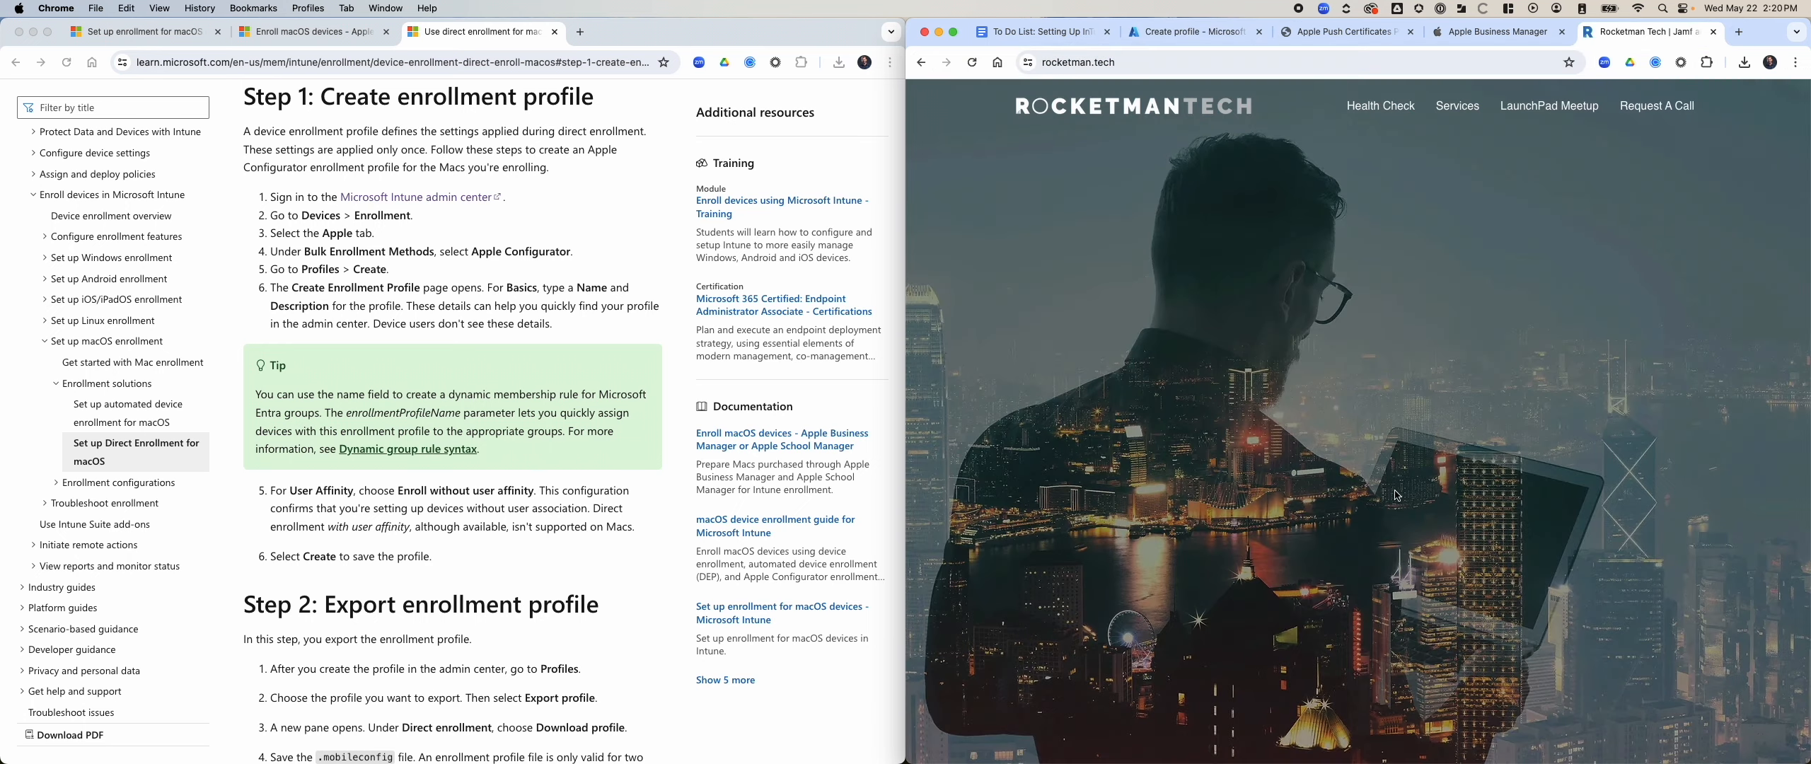
scroll(1398, 495, "down", 10)
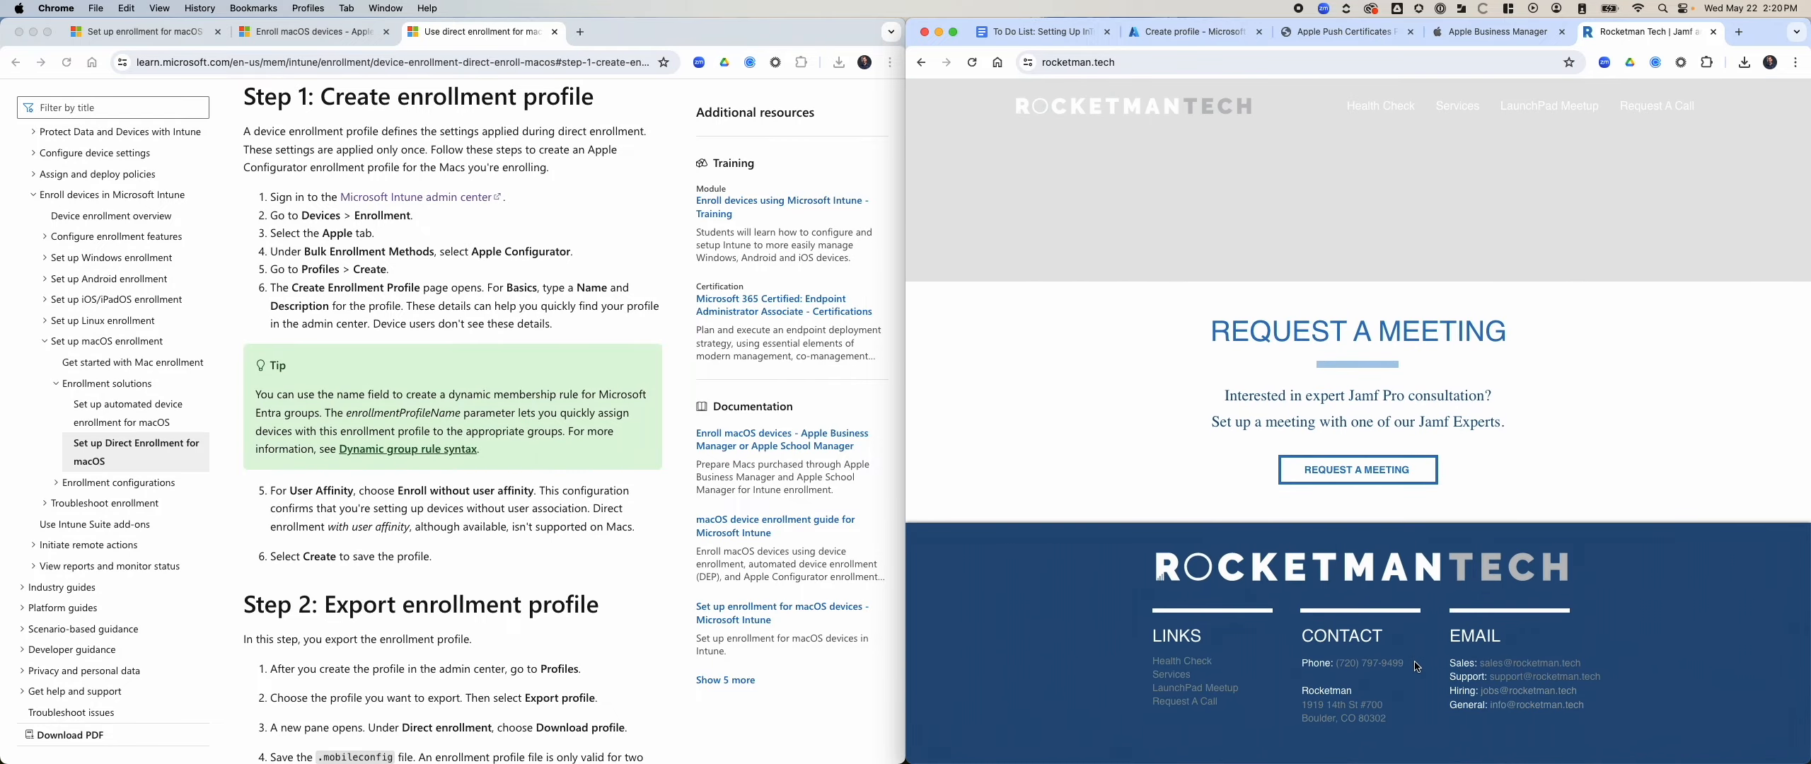
left_click_drag(1417, 666, 1334, 665)
key("super+c")
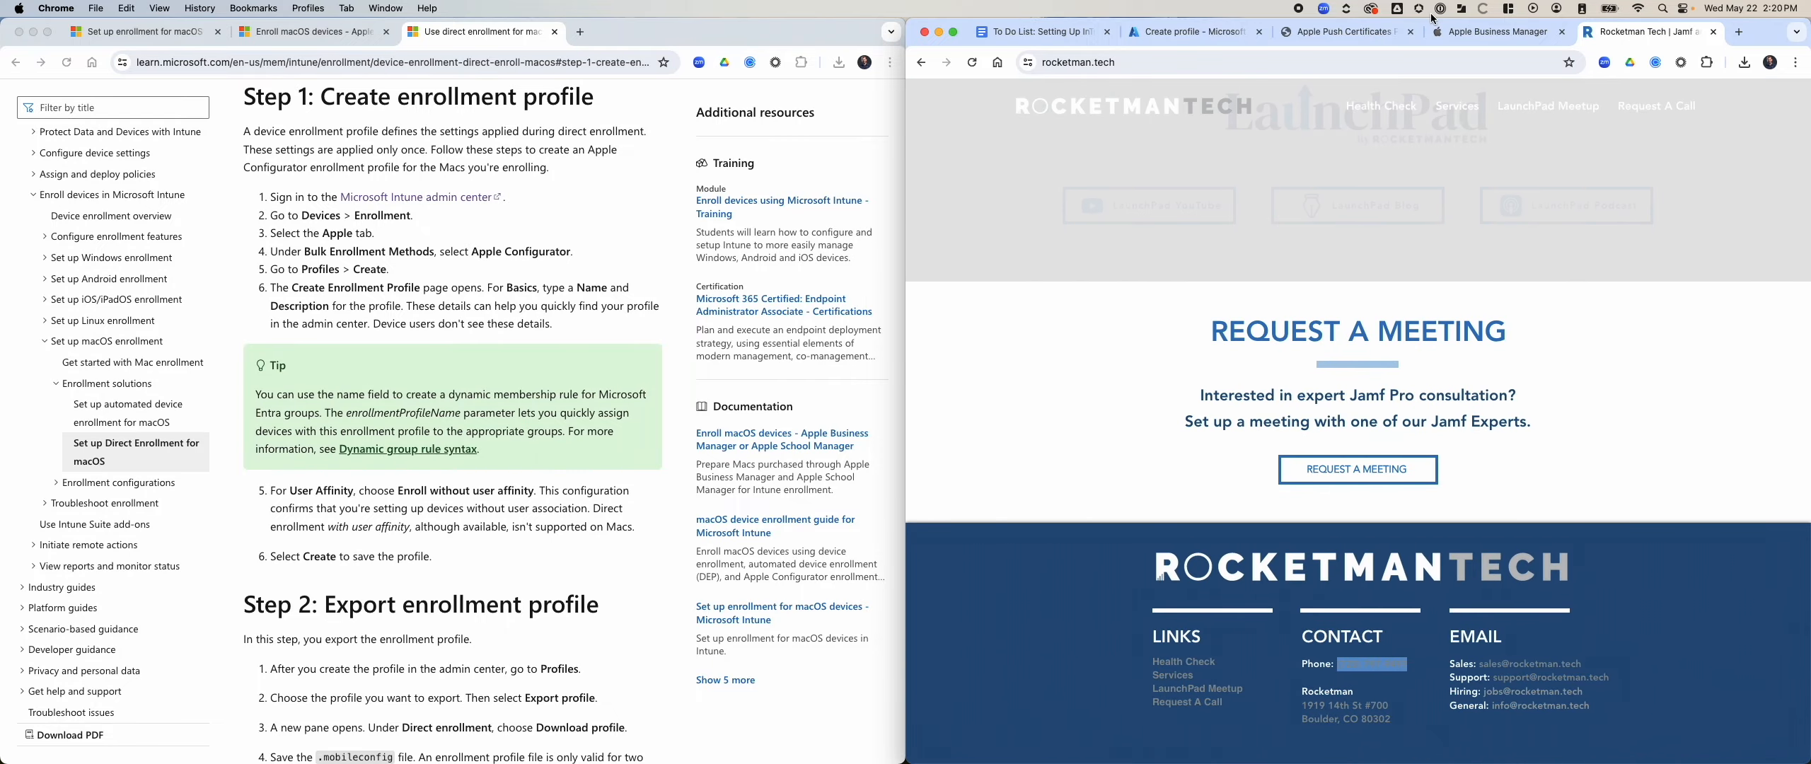
Step: Paste the company phone number into the Intune Department Phone field
left_click(1463, 34)
left_click(1348, 37)
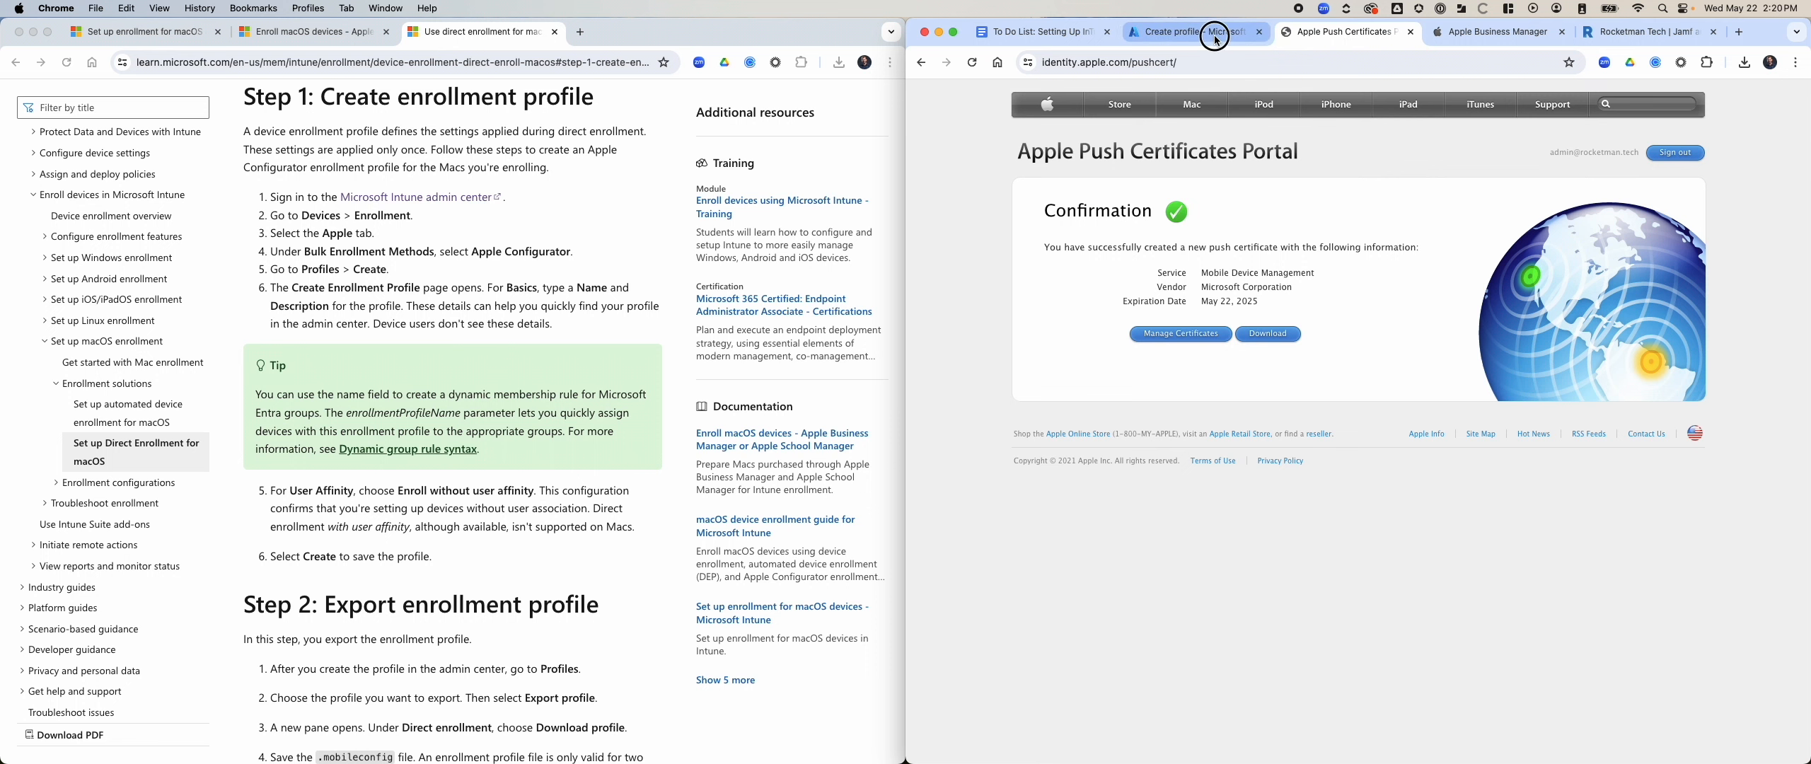
left_click(1215, 35)
key("super+v")
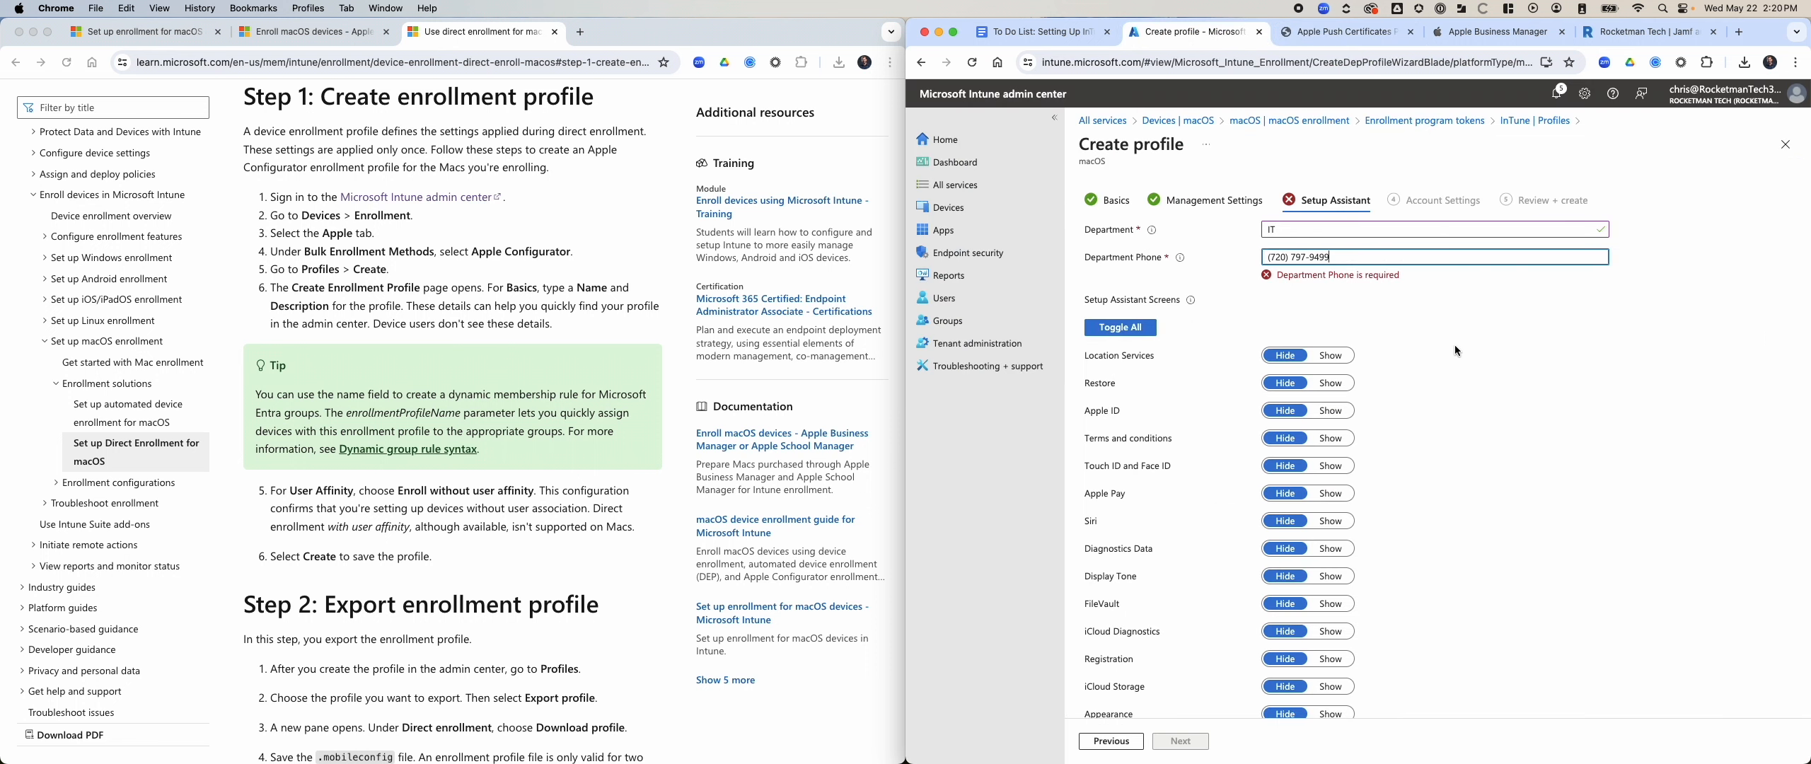
left_click(1455, 348)
Step: Continue to Account Settings after reviewing the Setup Assistant and management settings steps
scroll(1426, 487, "down", 5)
left_click(1180, 740)
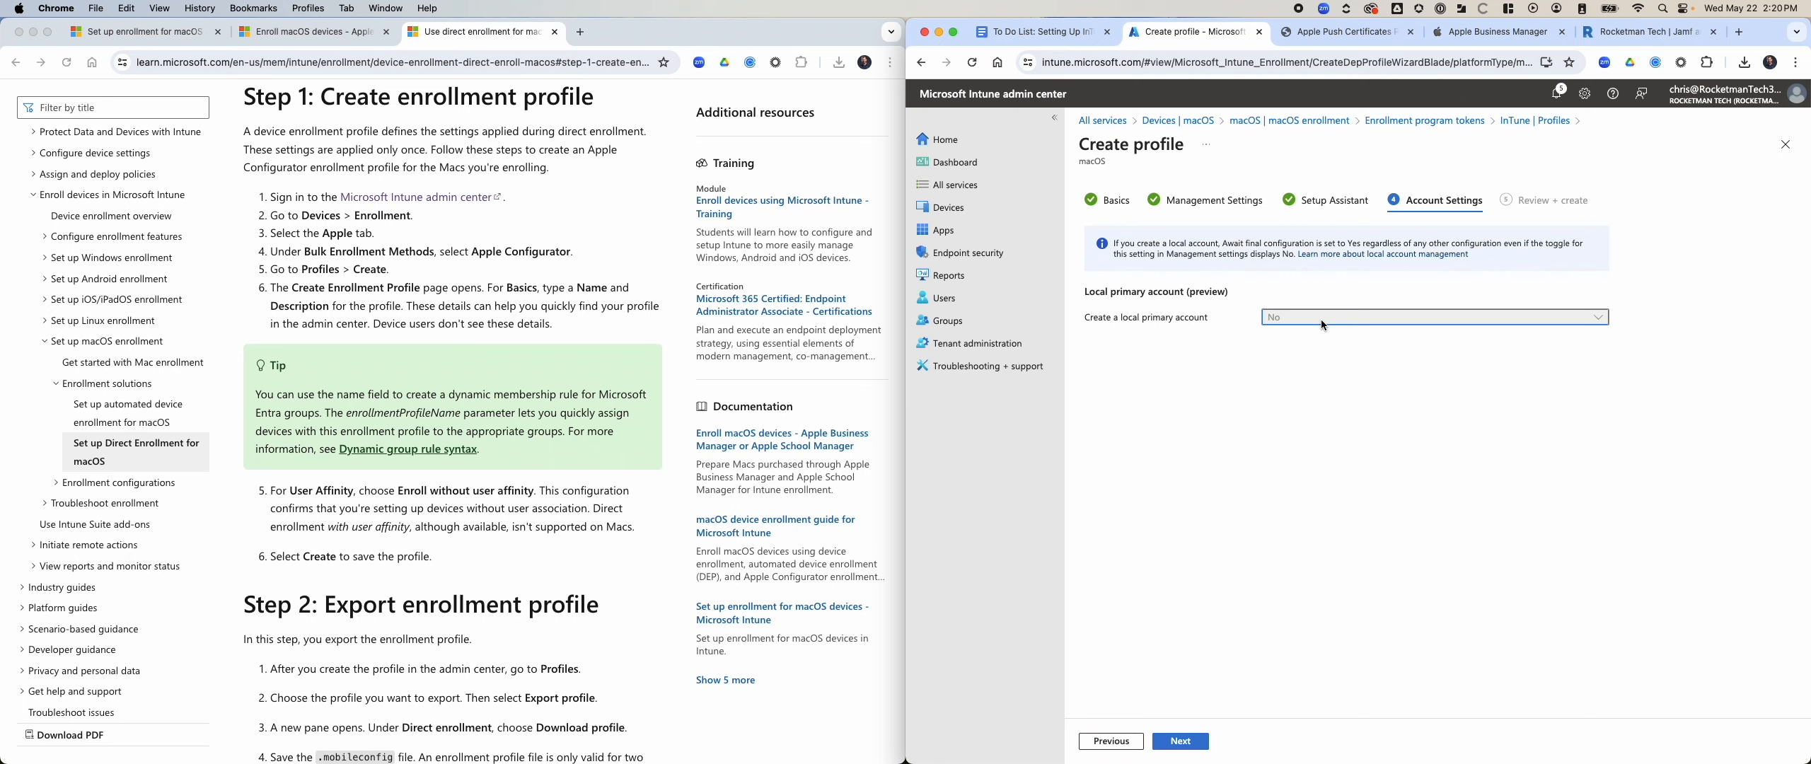
left_click(1328, 201)
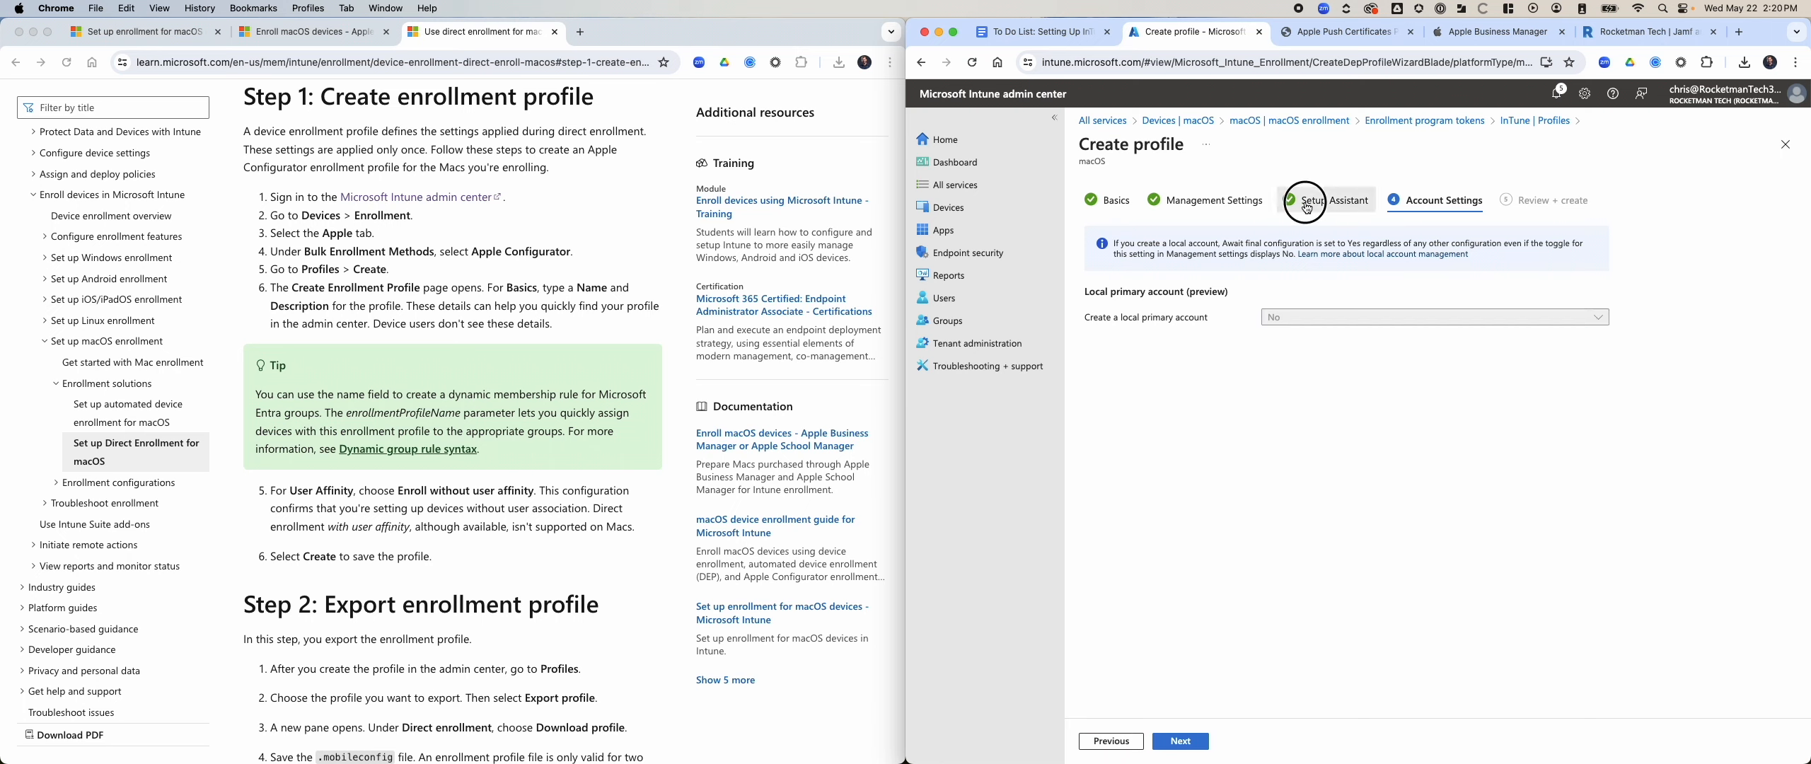
left_click(1238, 204)
left_click(1422, 203)
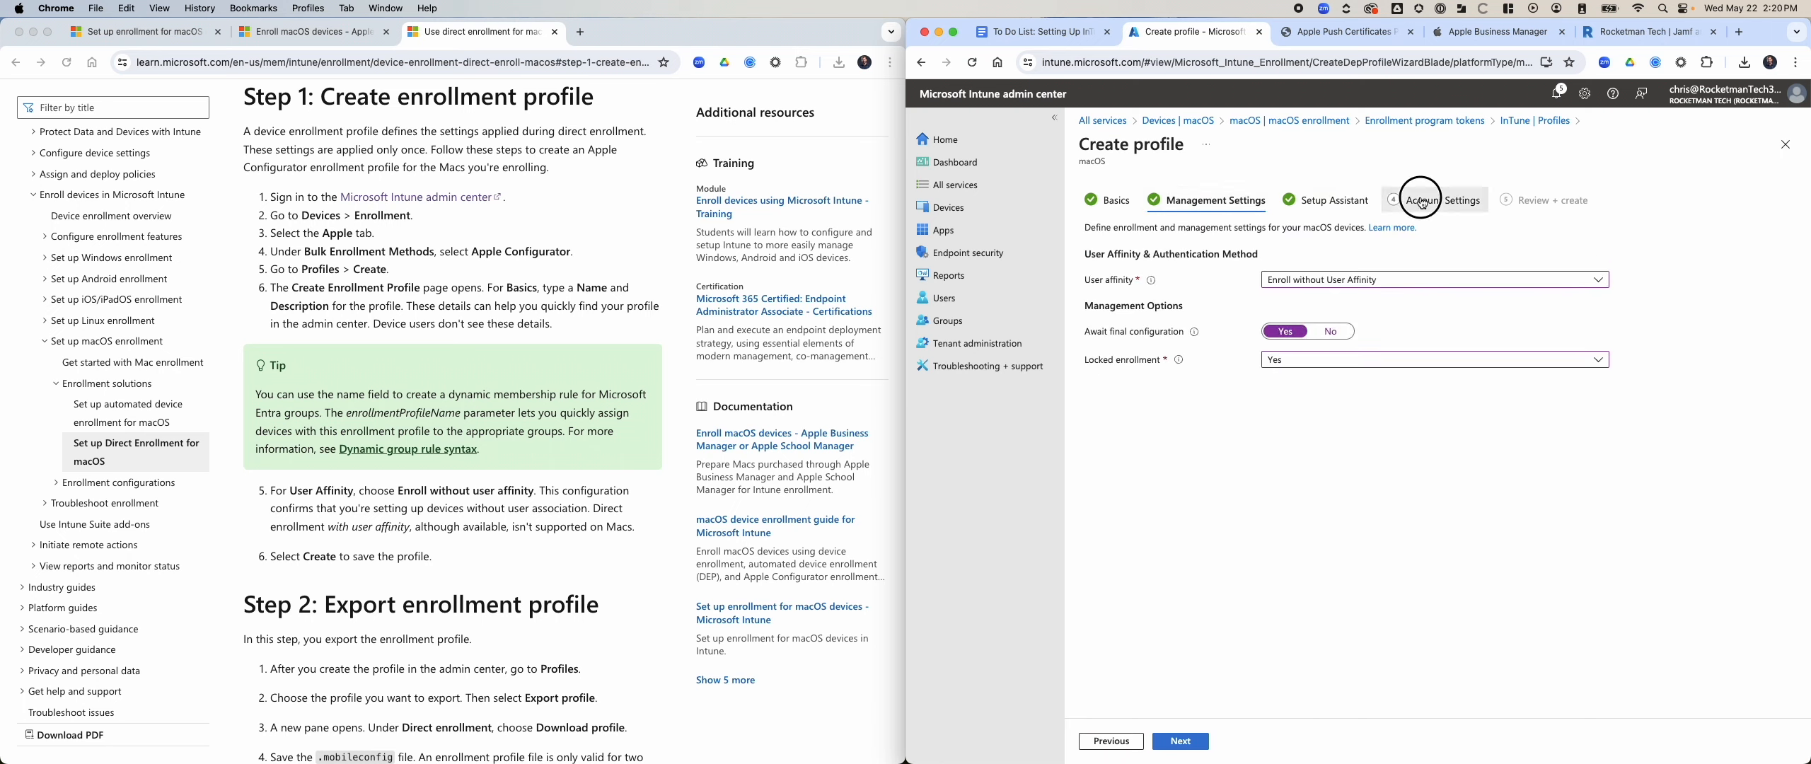
Step: Check the greyed local account option and open its Learn more article in a new tab
left_click(1330, 282)
left_click(1226, 202)
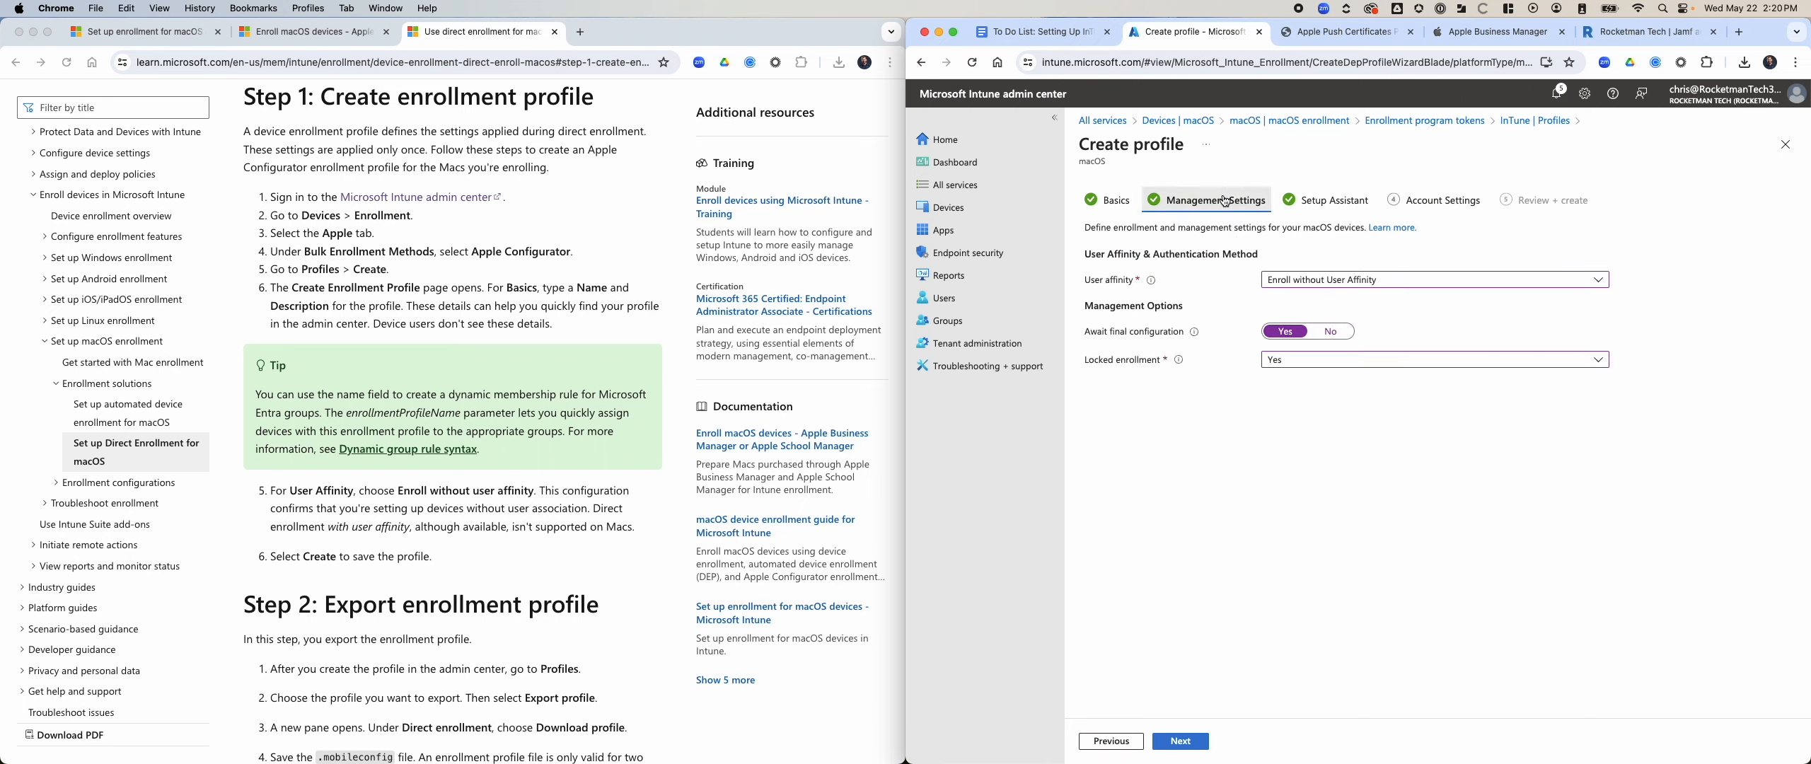
left_click(1436, 200)
left_click(1434, 318)
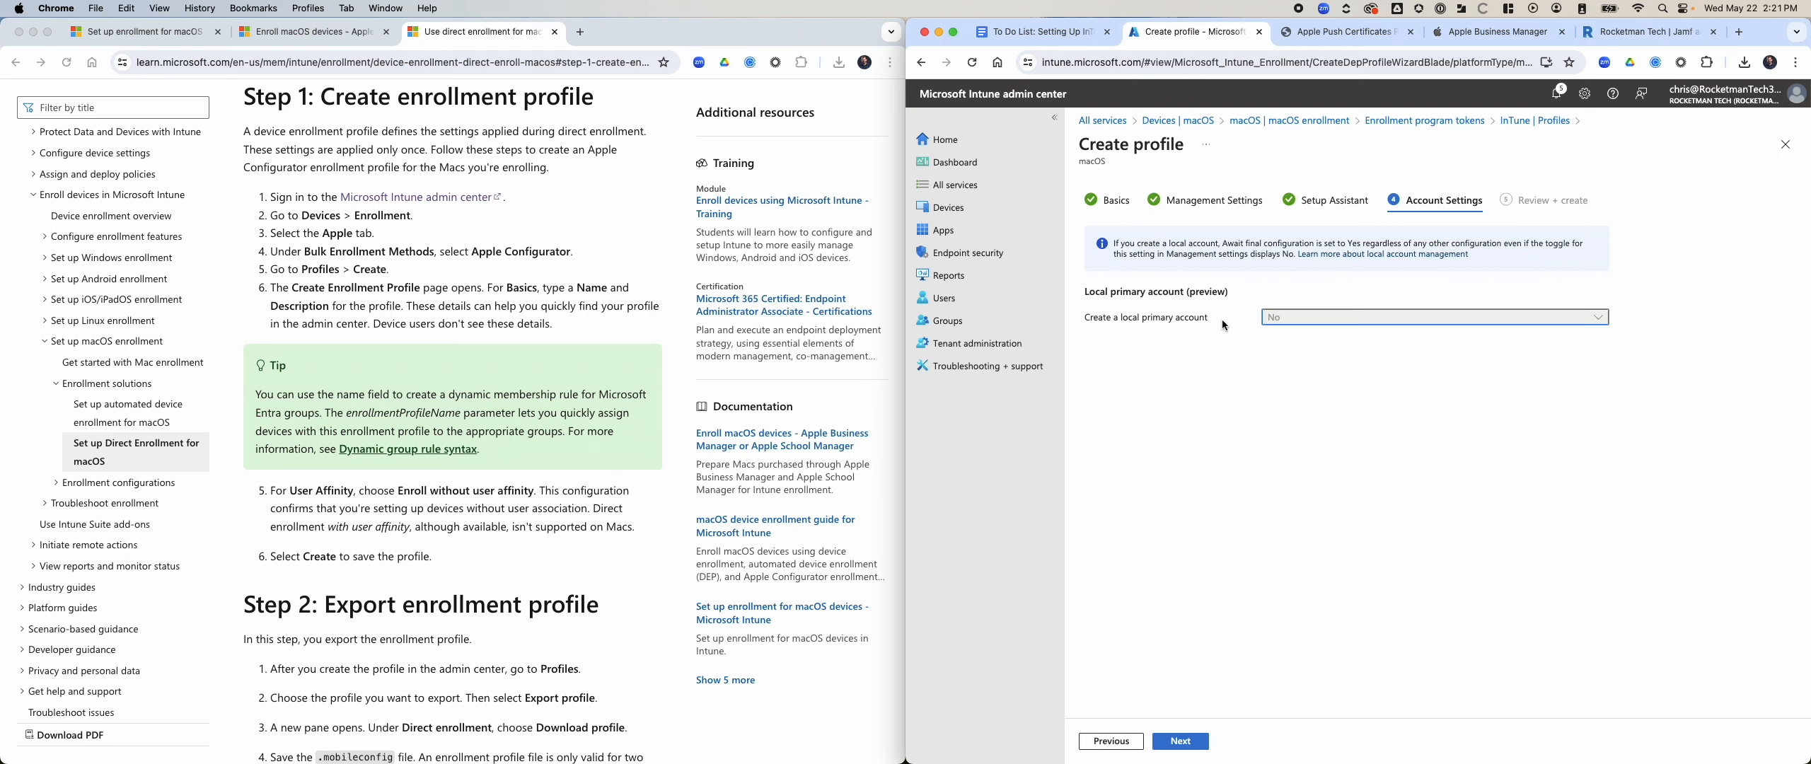
right_click(1366, 259)
left_click(1376, 272)
left_click(1271, 27)
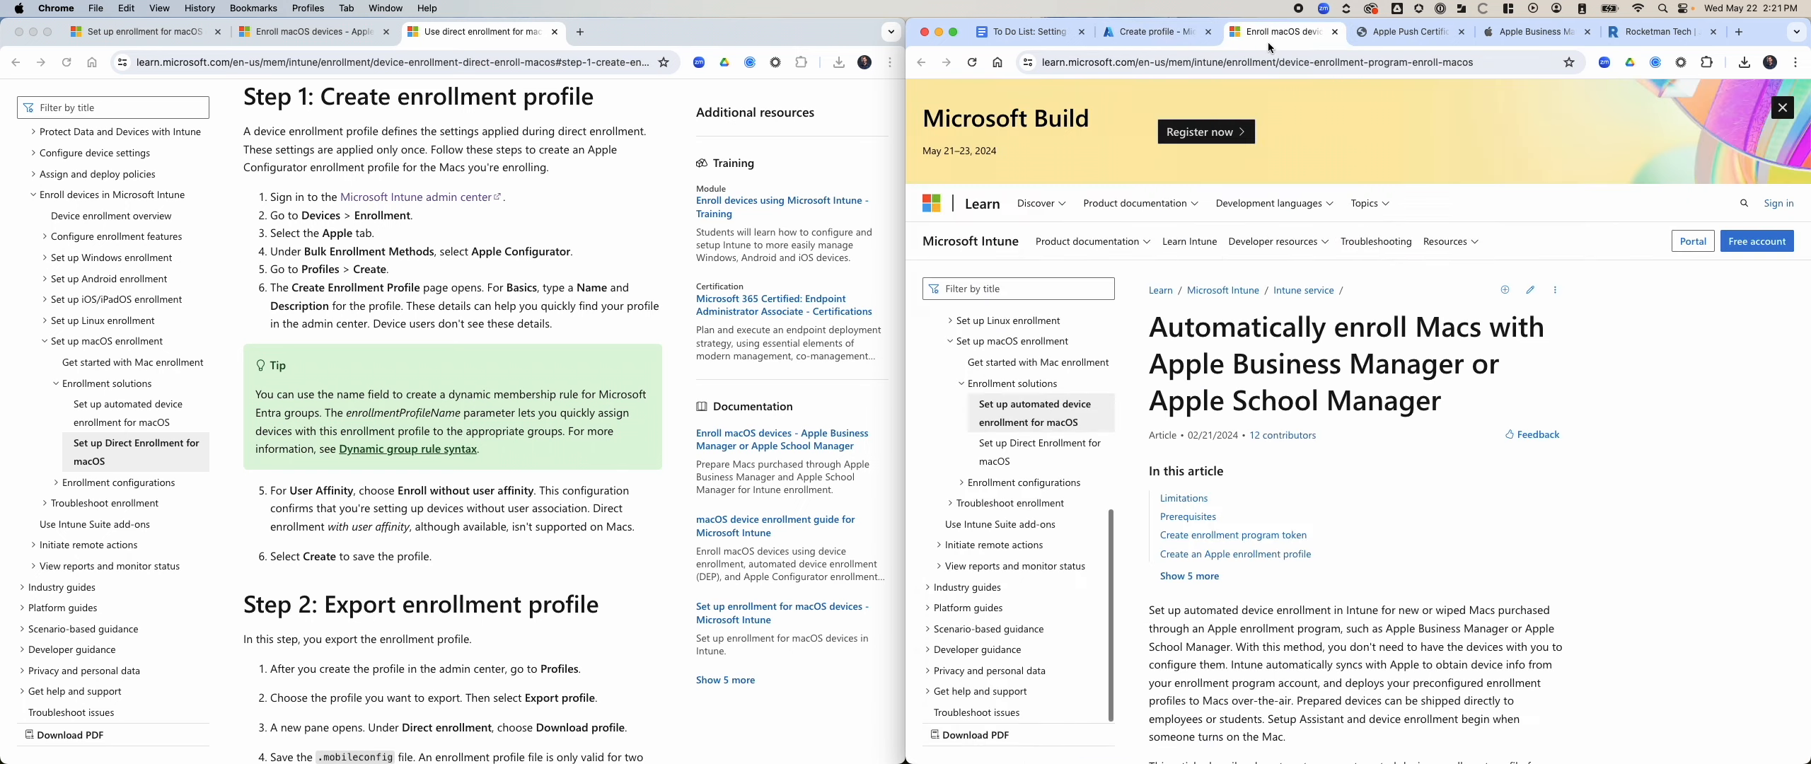
scroll(1426, 429, "down", 3)
scroll(1426, 429, "down", 15)
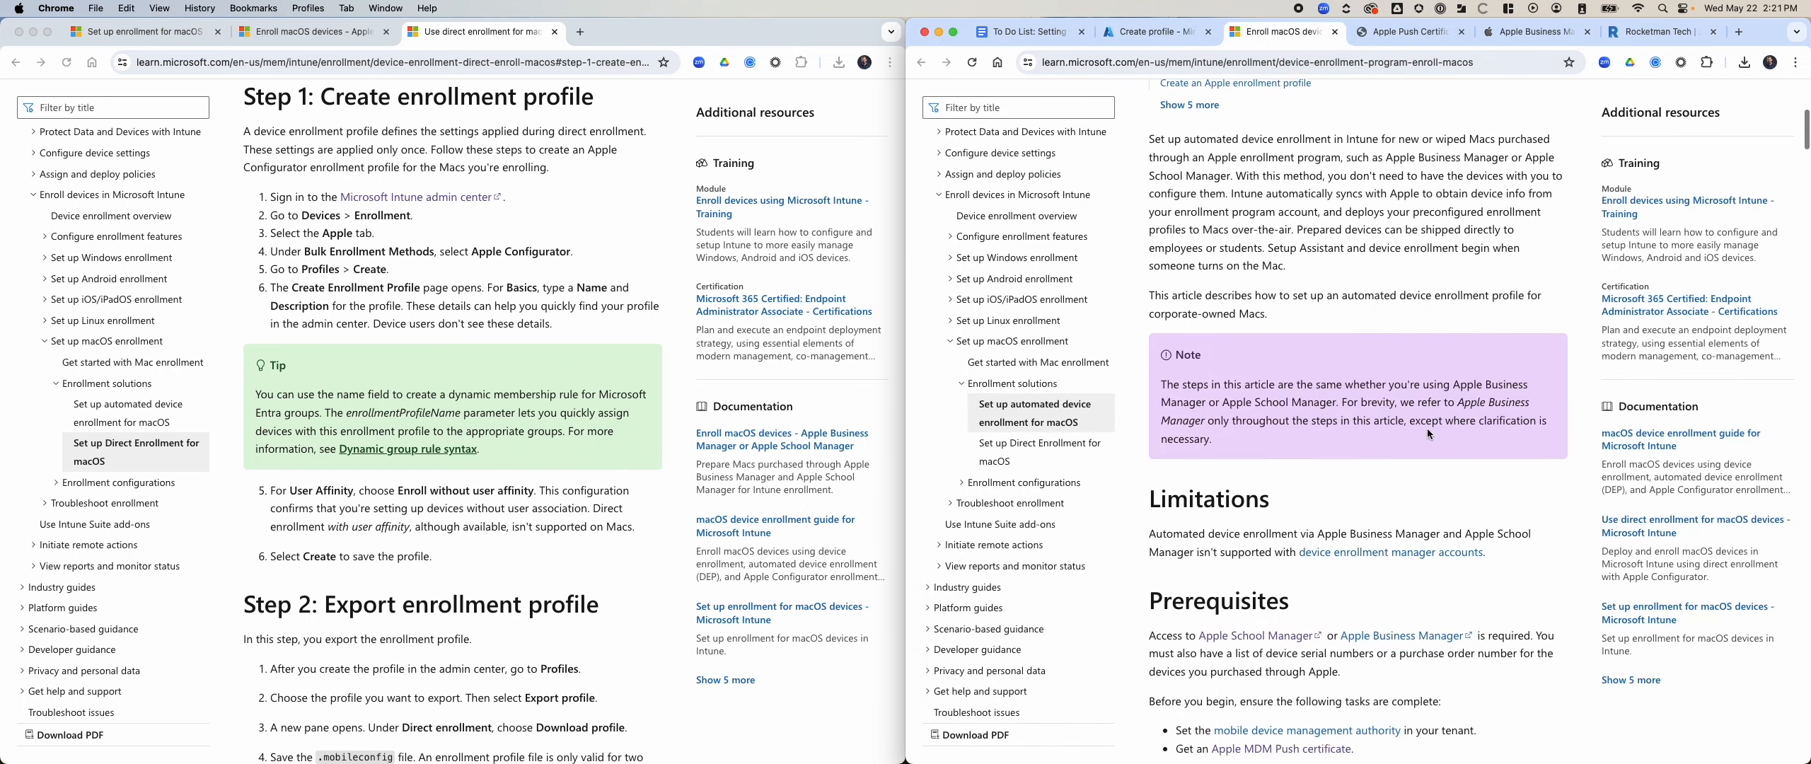
scroll(1423, 429, "down", 2)
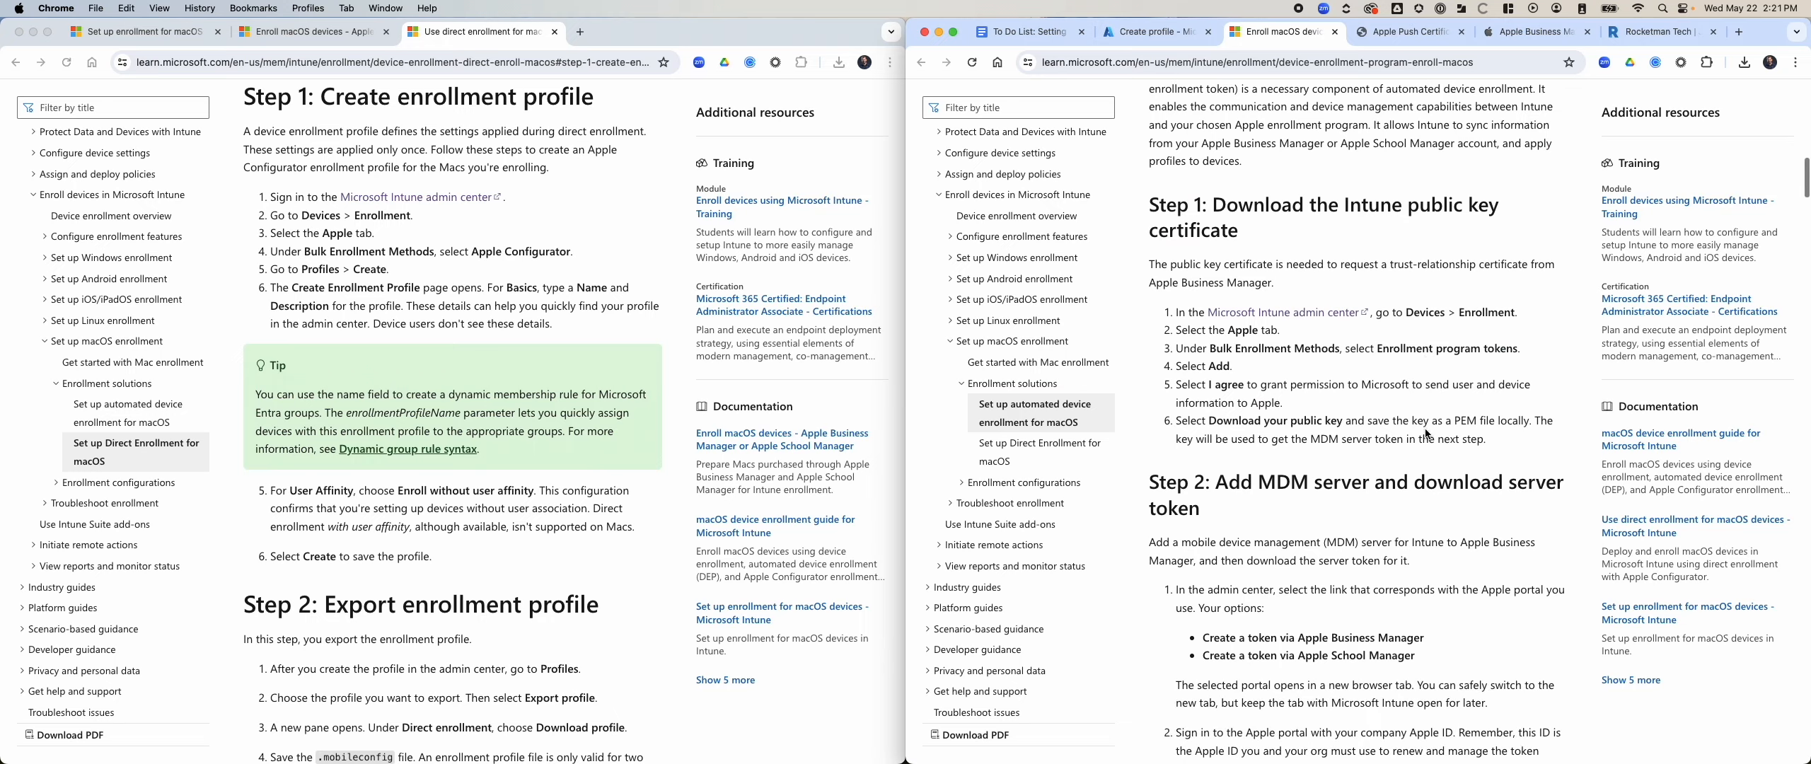
scroll(1423, 429, "up", 20)
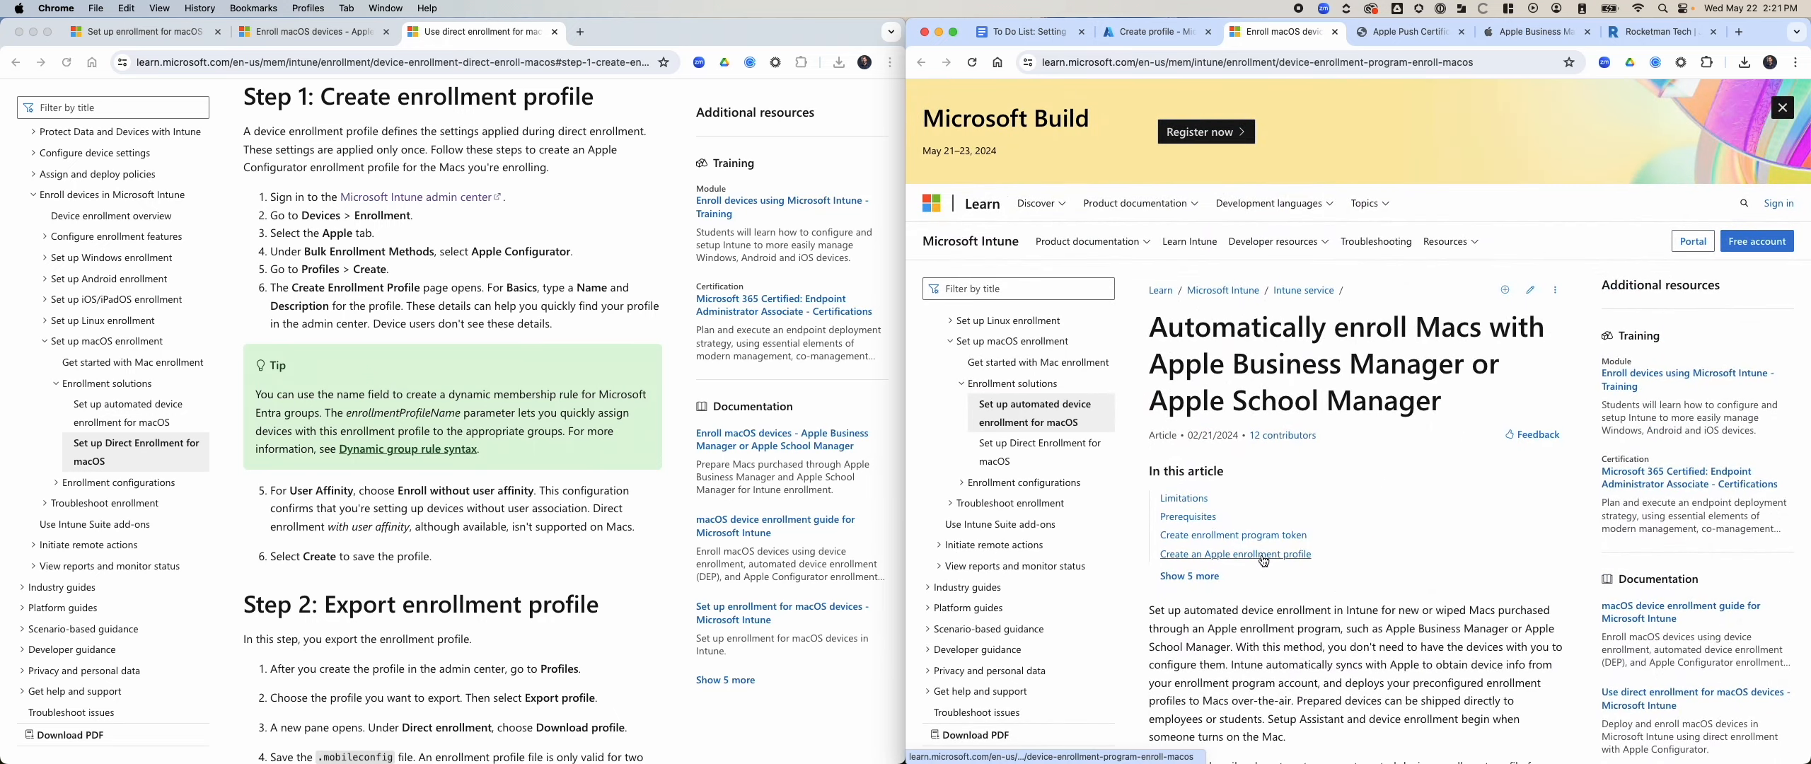
scroll(1357, 579, "down", 18)
scroll(1356, 579, "down", 20)
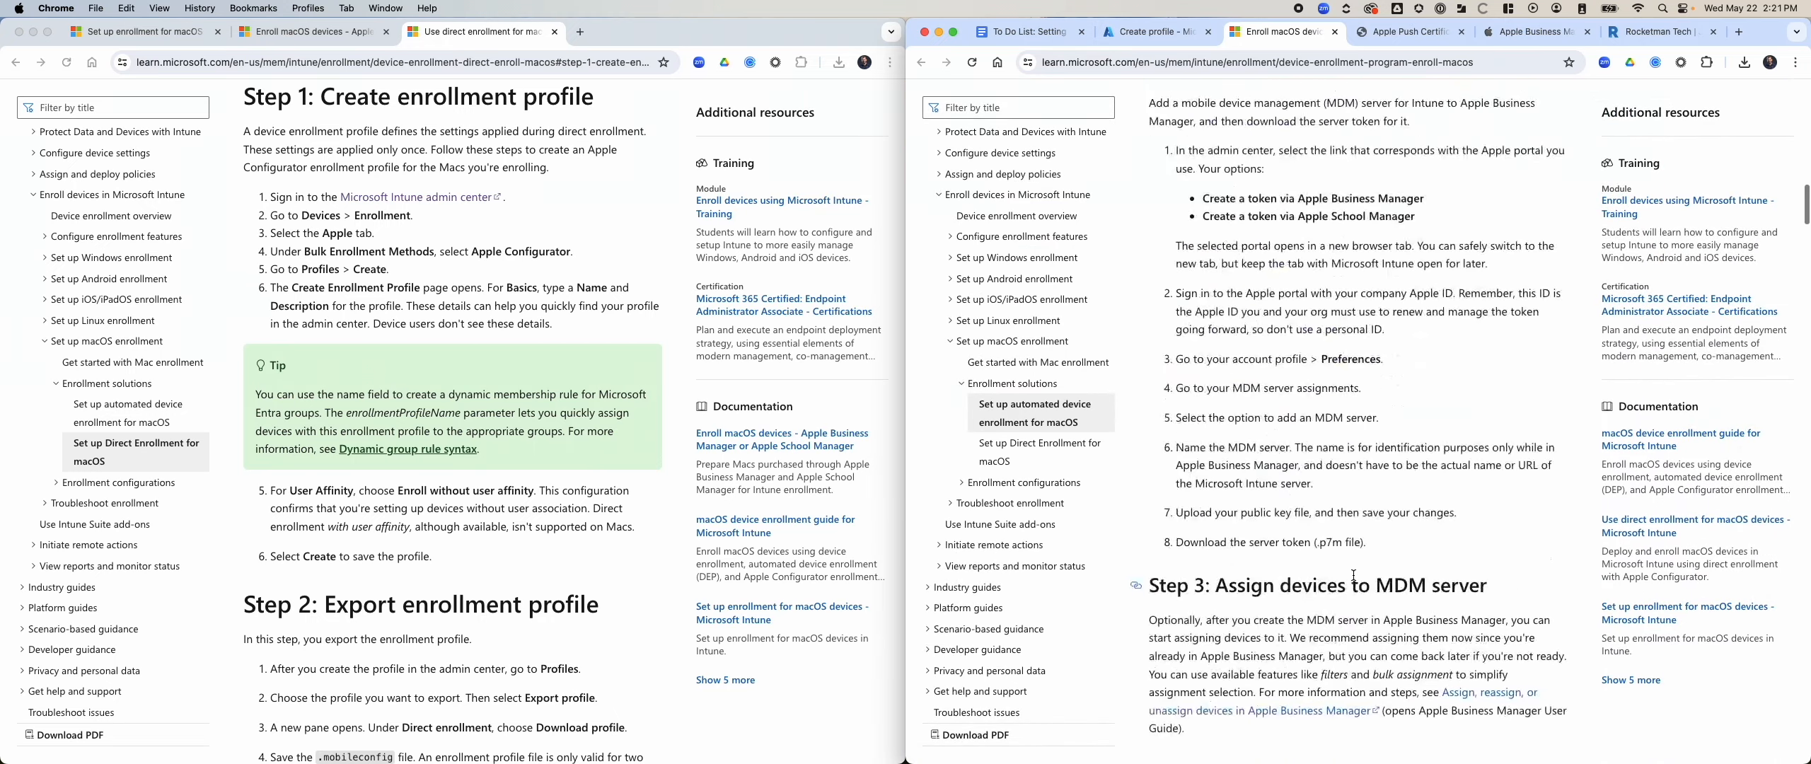
scroll(1355, 578, "down", 12)
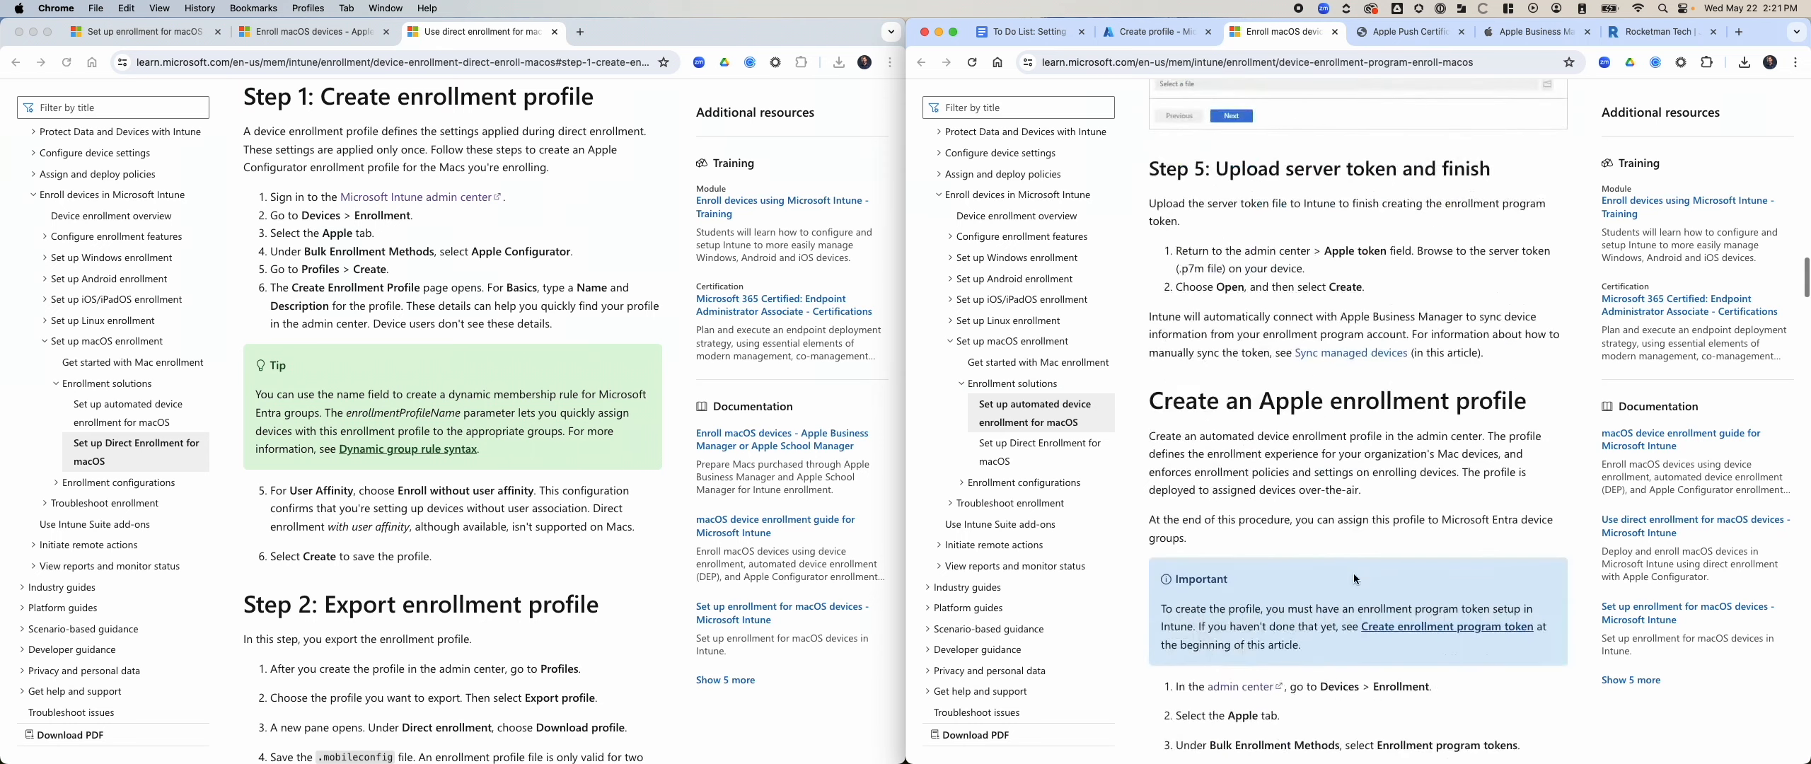
scroll(1355, 578, "down", 15)
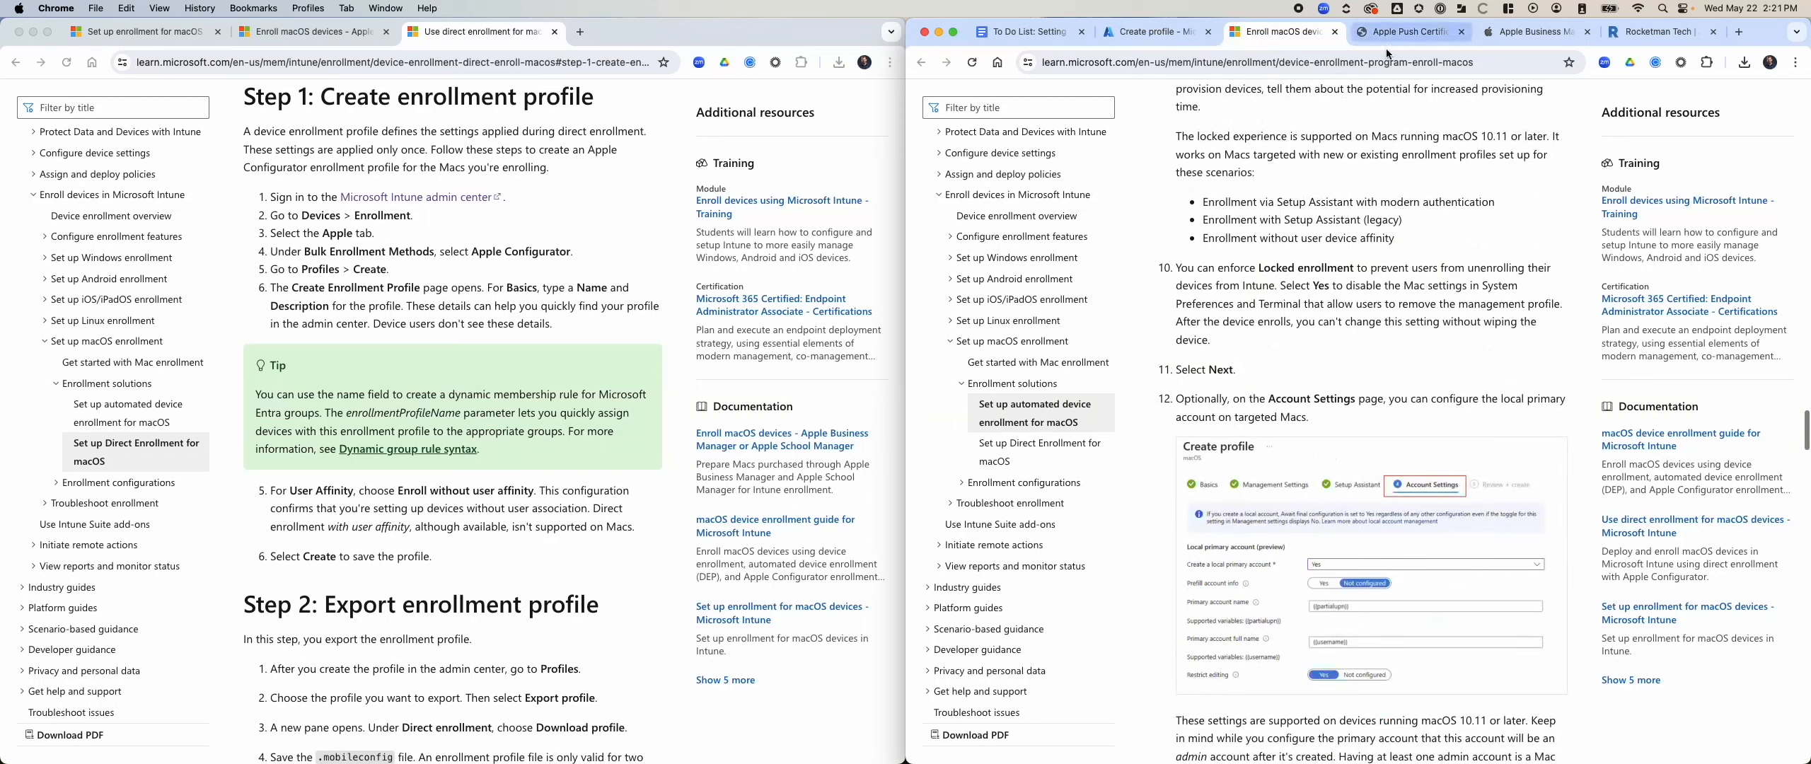
left_click(1155, 31)
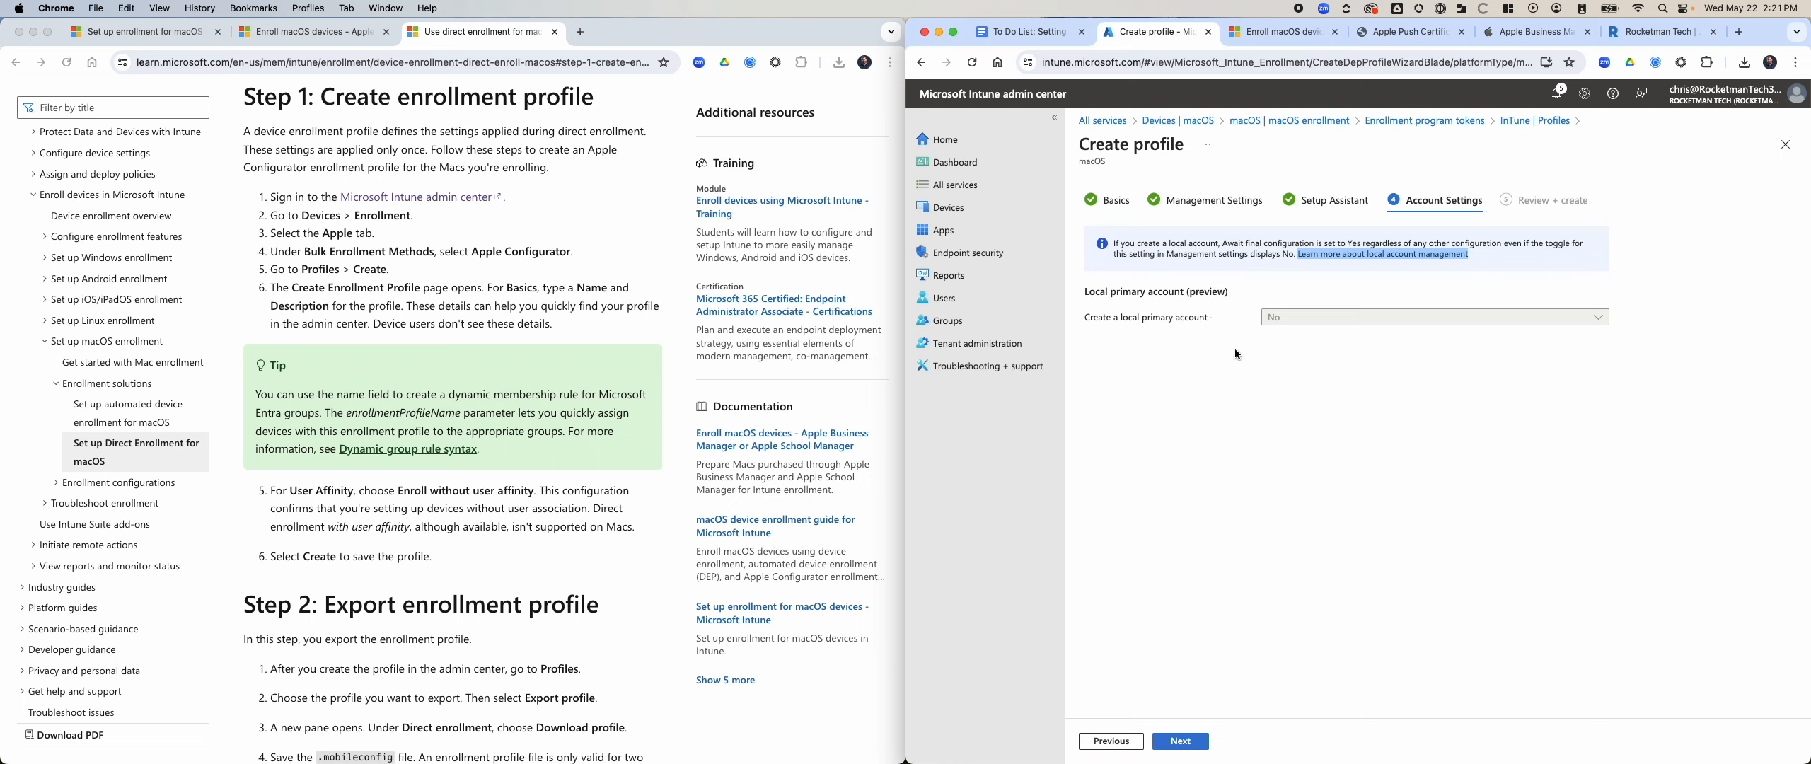
Step: Review the macOS Enrollment profile summary and create the profile
left_click(1180, 741)
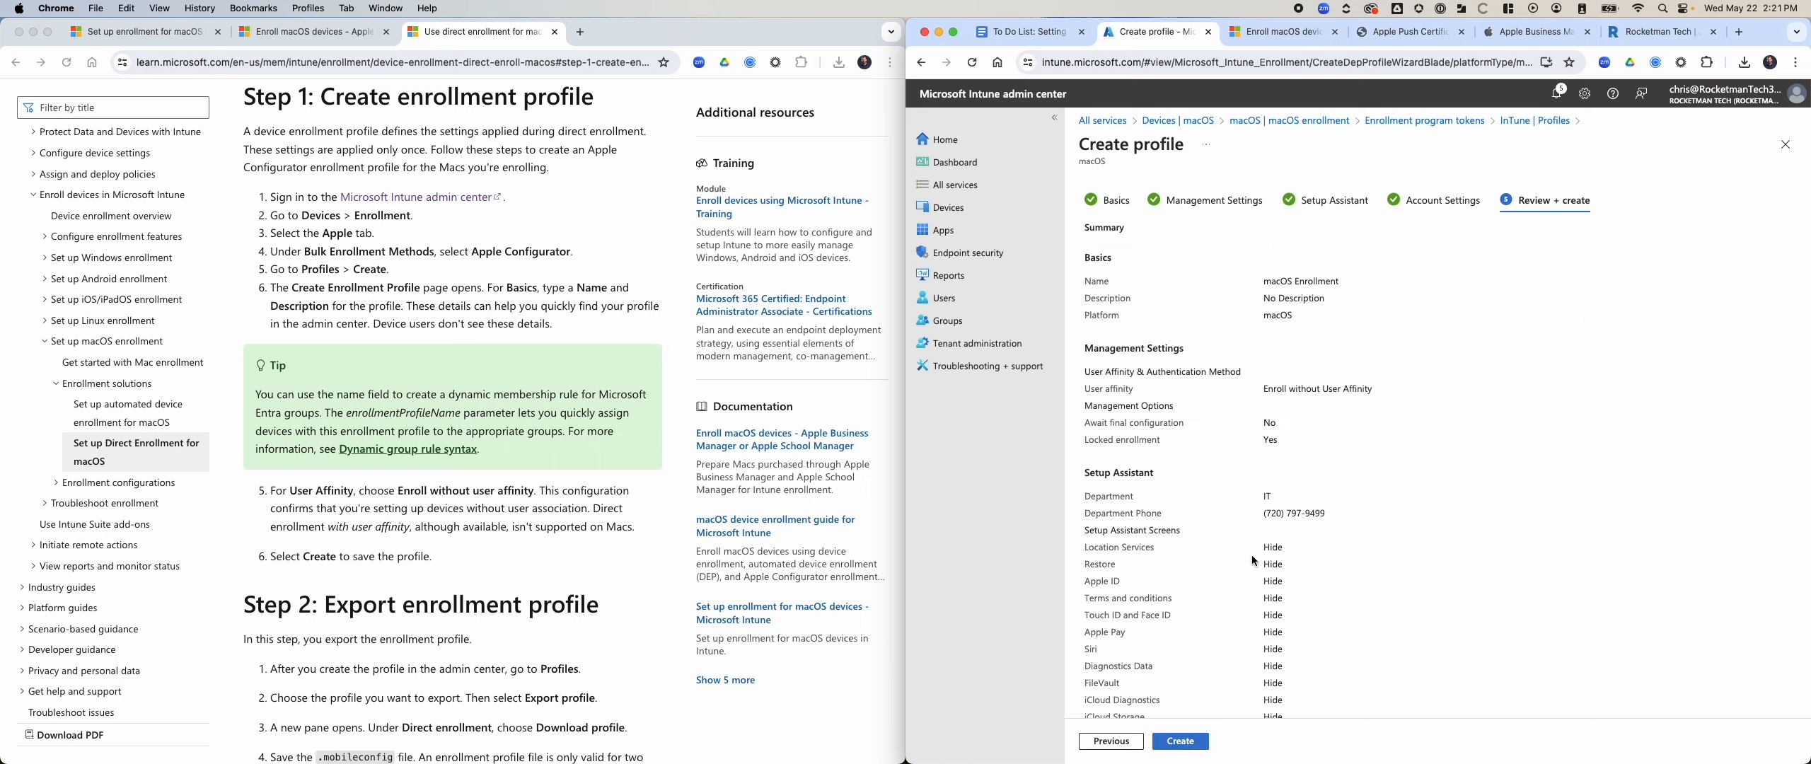
scroll(1351, 532, "down", 5)
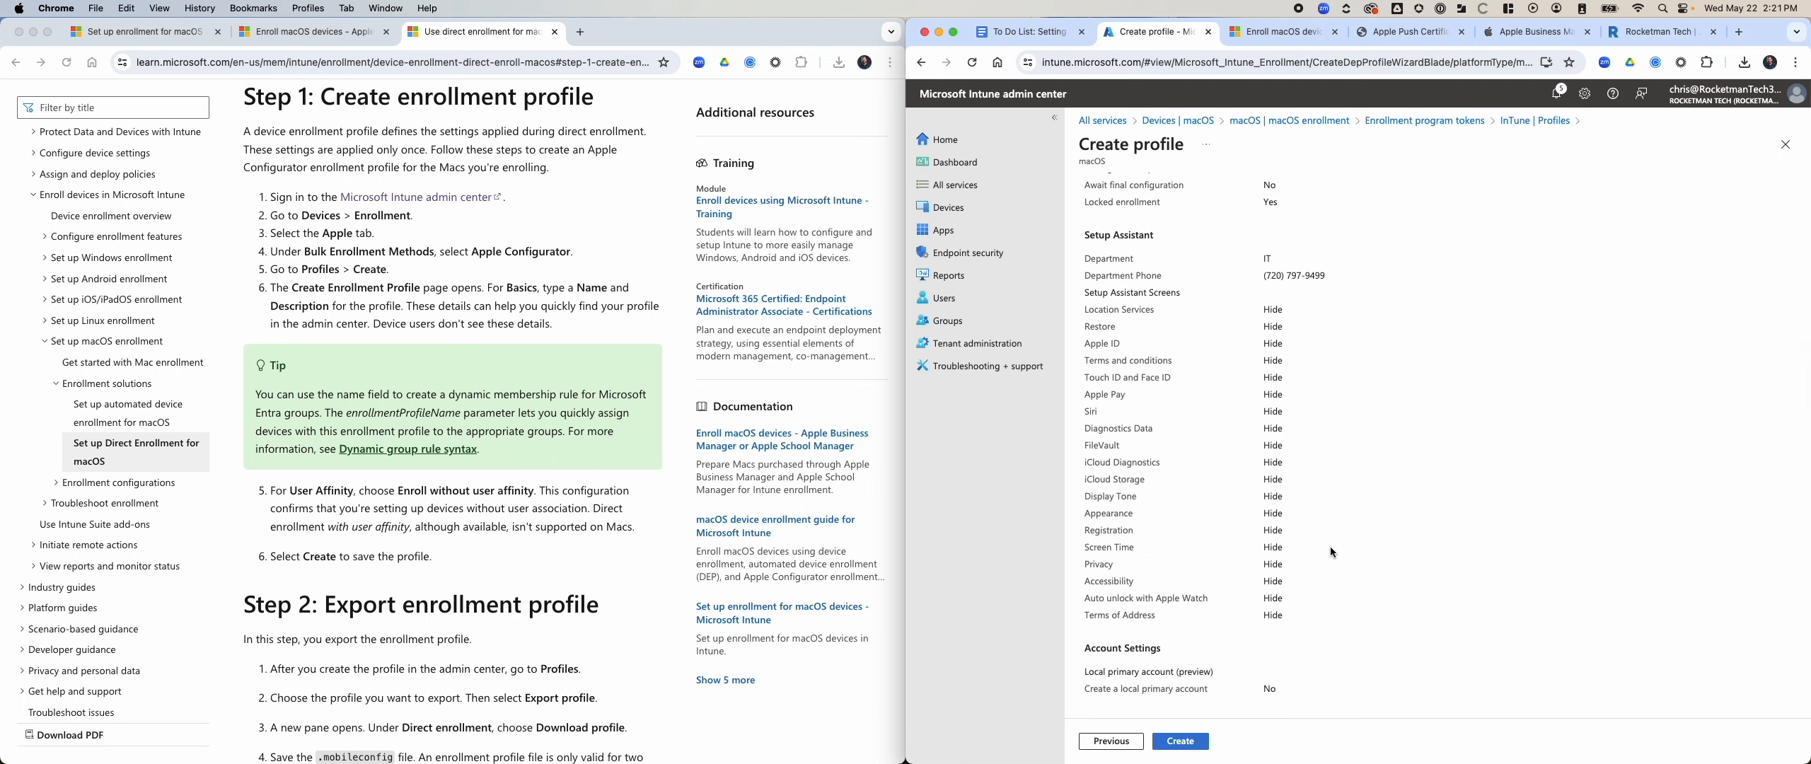
scroll(1330, 546, "up", 5)
scroll(1327, 549, "down", 5)
left_click(1203, 741)
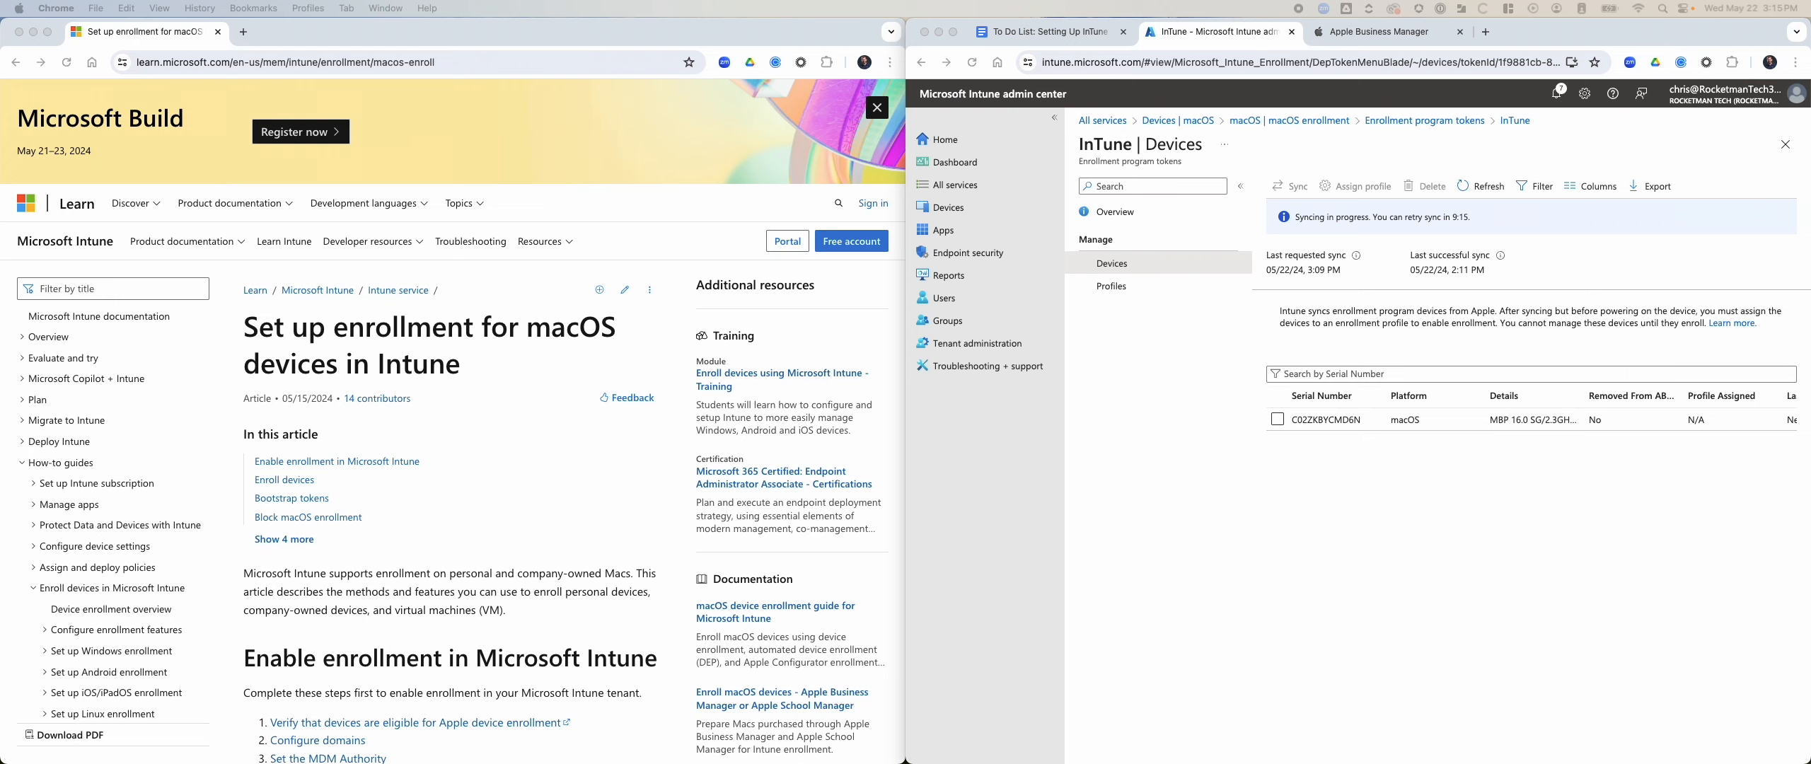
Step: Get the MacBook Pro's serial number from Apple Business Manager and return to the Intune device list
left_click(1332, 28)
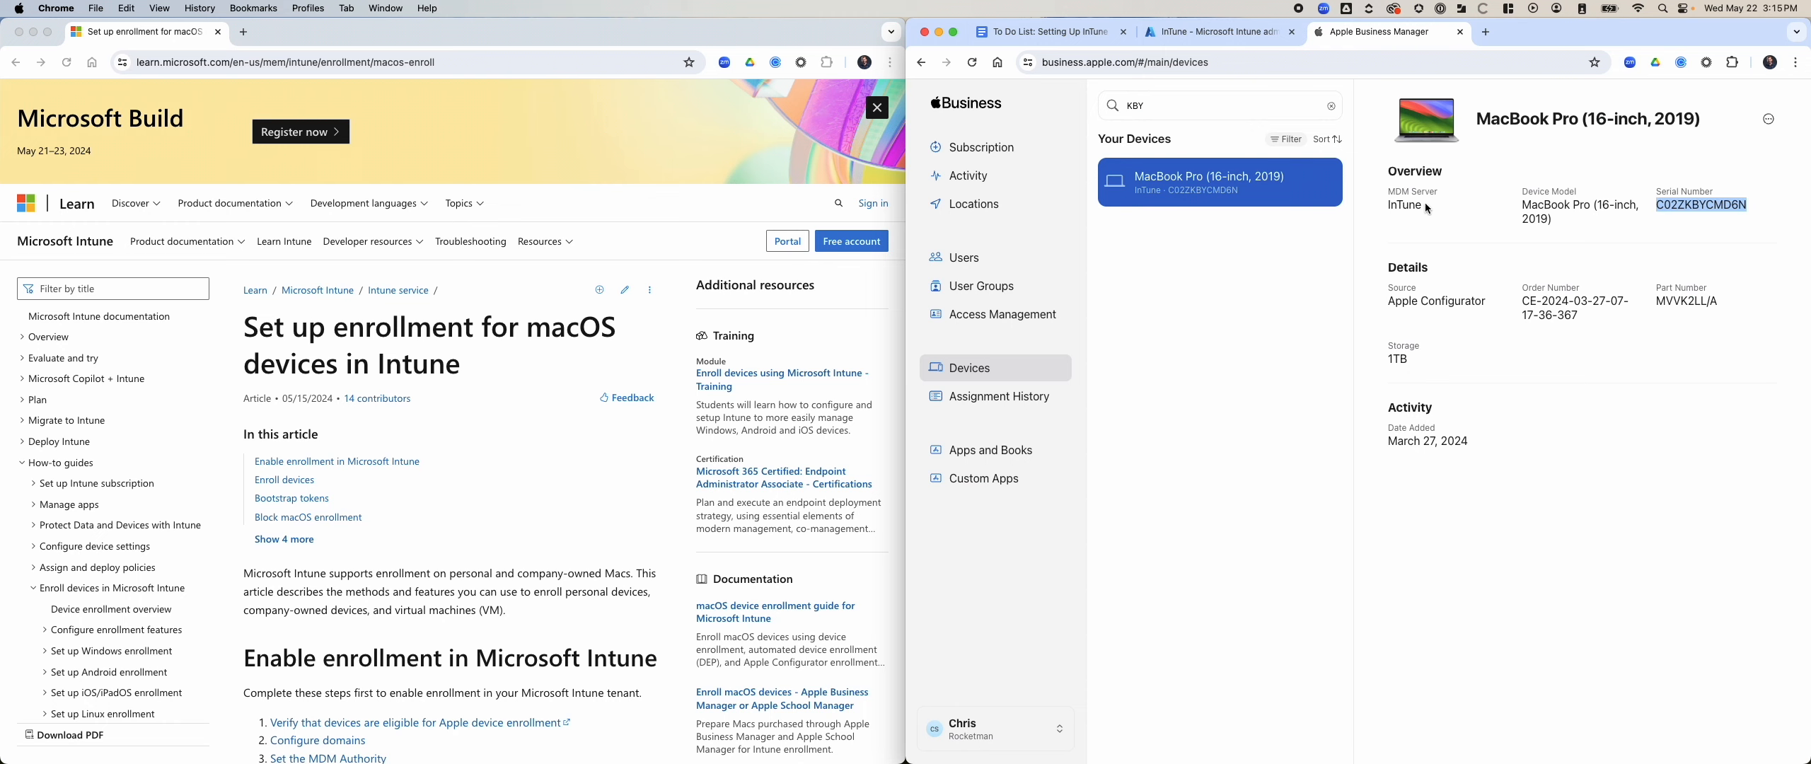
left_click(1235, 41)
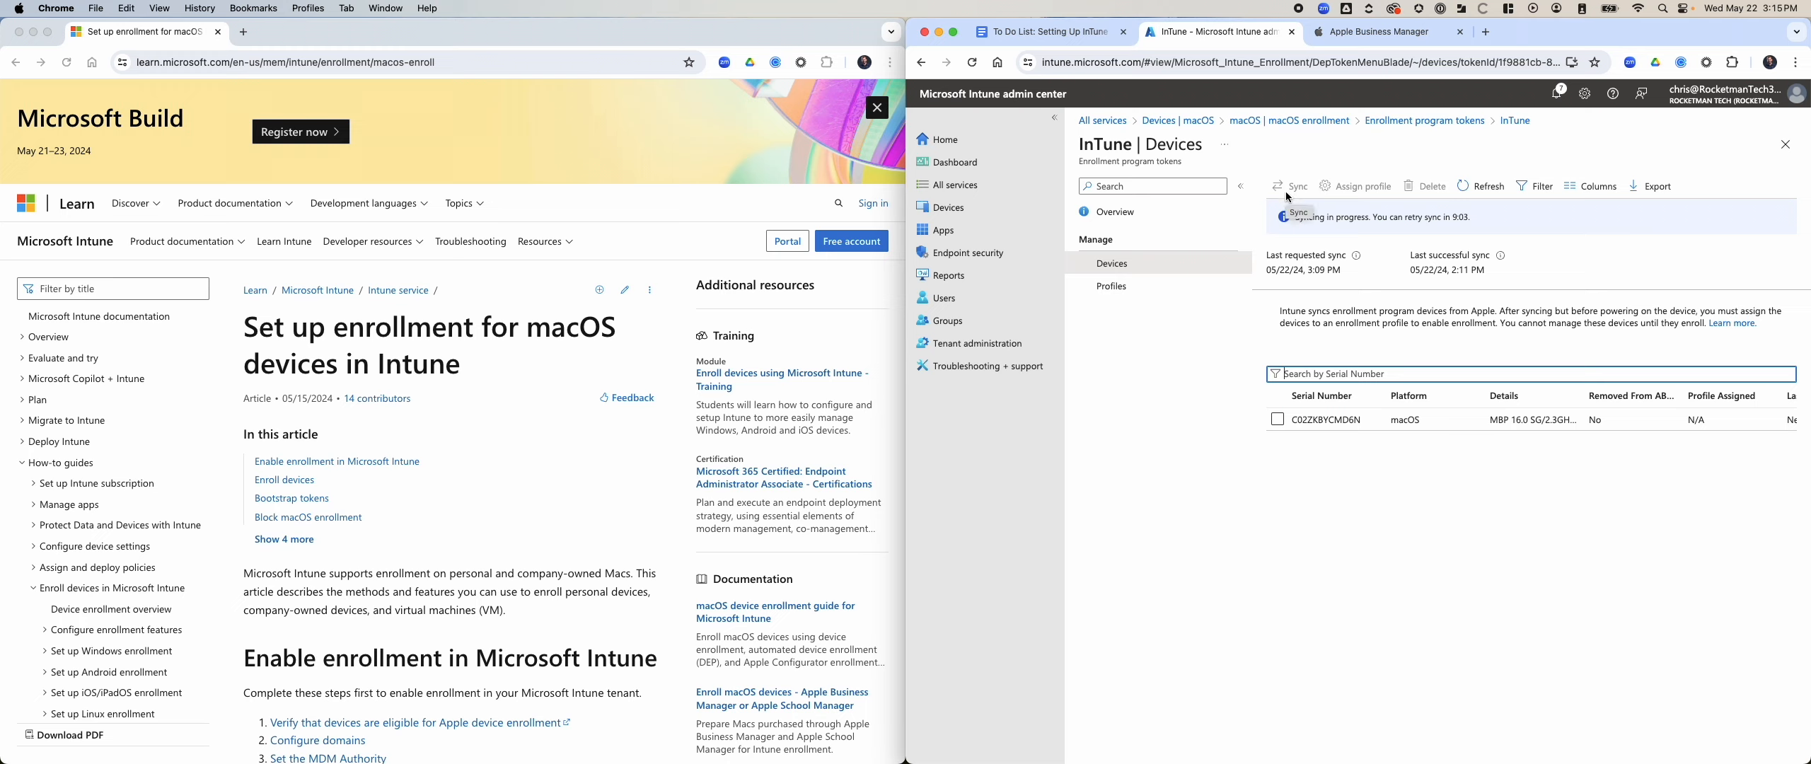
Step: Filter the token's device list by the MacBook Pro's serial number
left_click(1345, 374)
key("super+v")
key("Return")
left_click(1114, 288)
left_click(1118, 273)
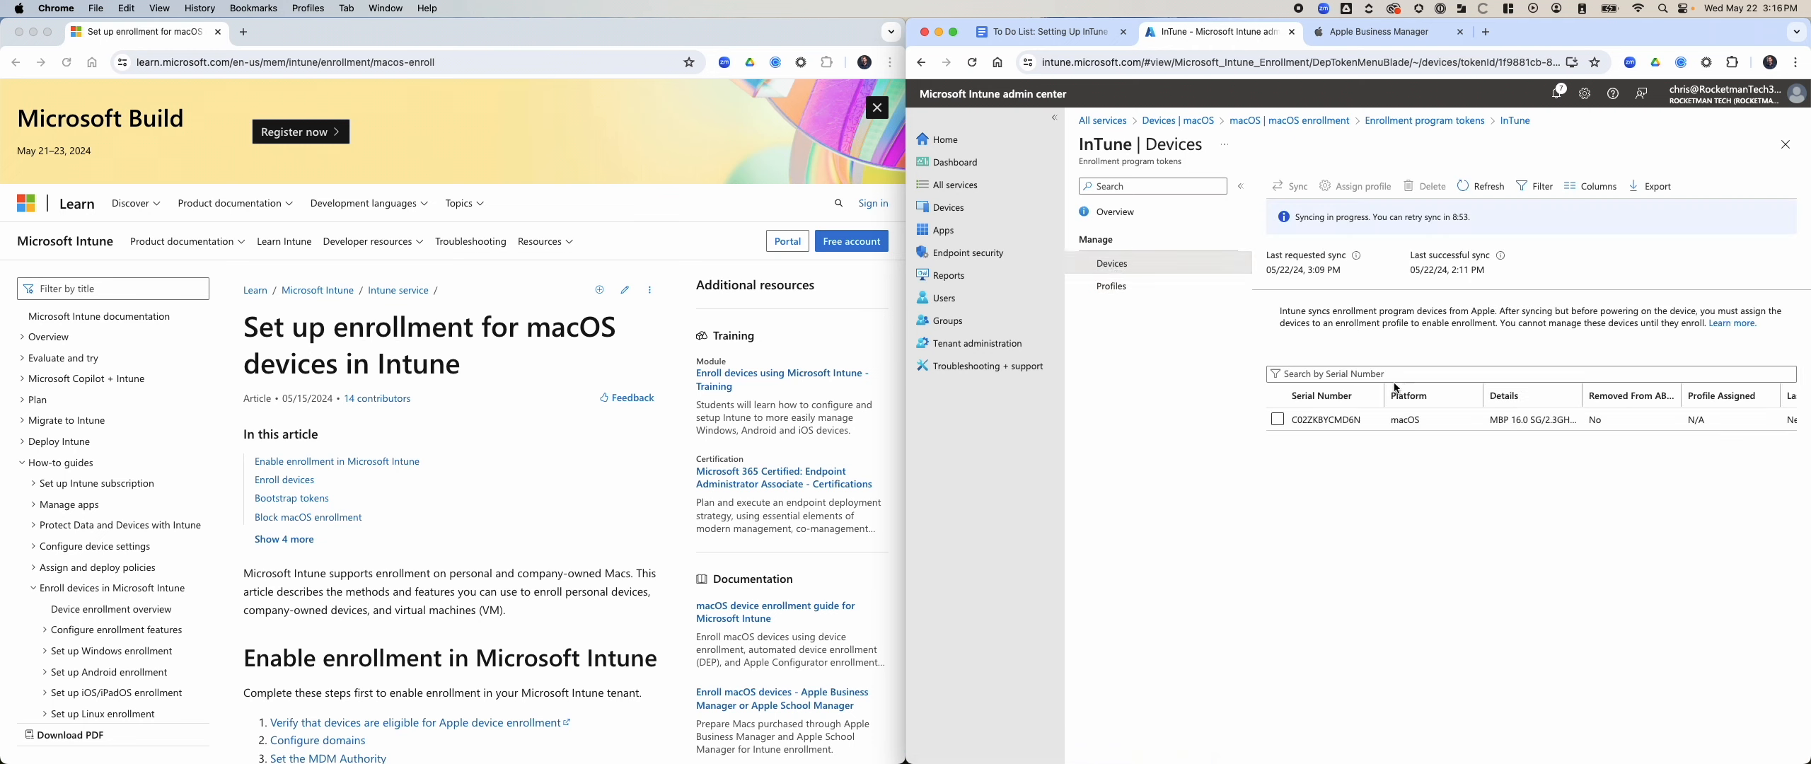
key("super+v")
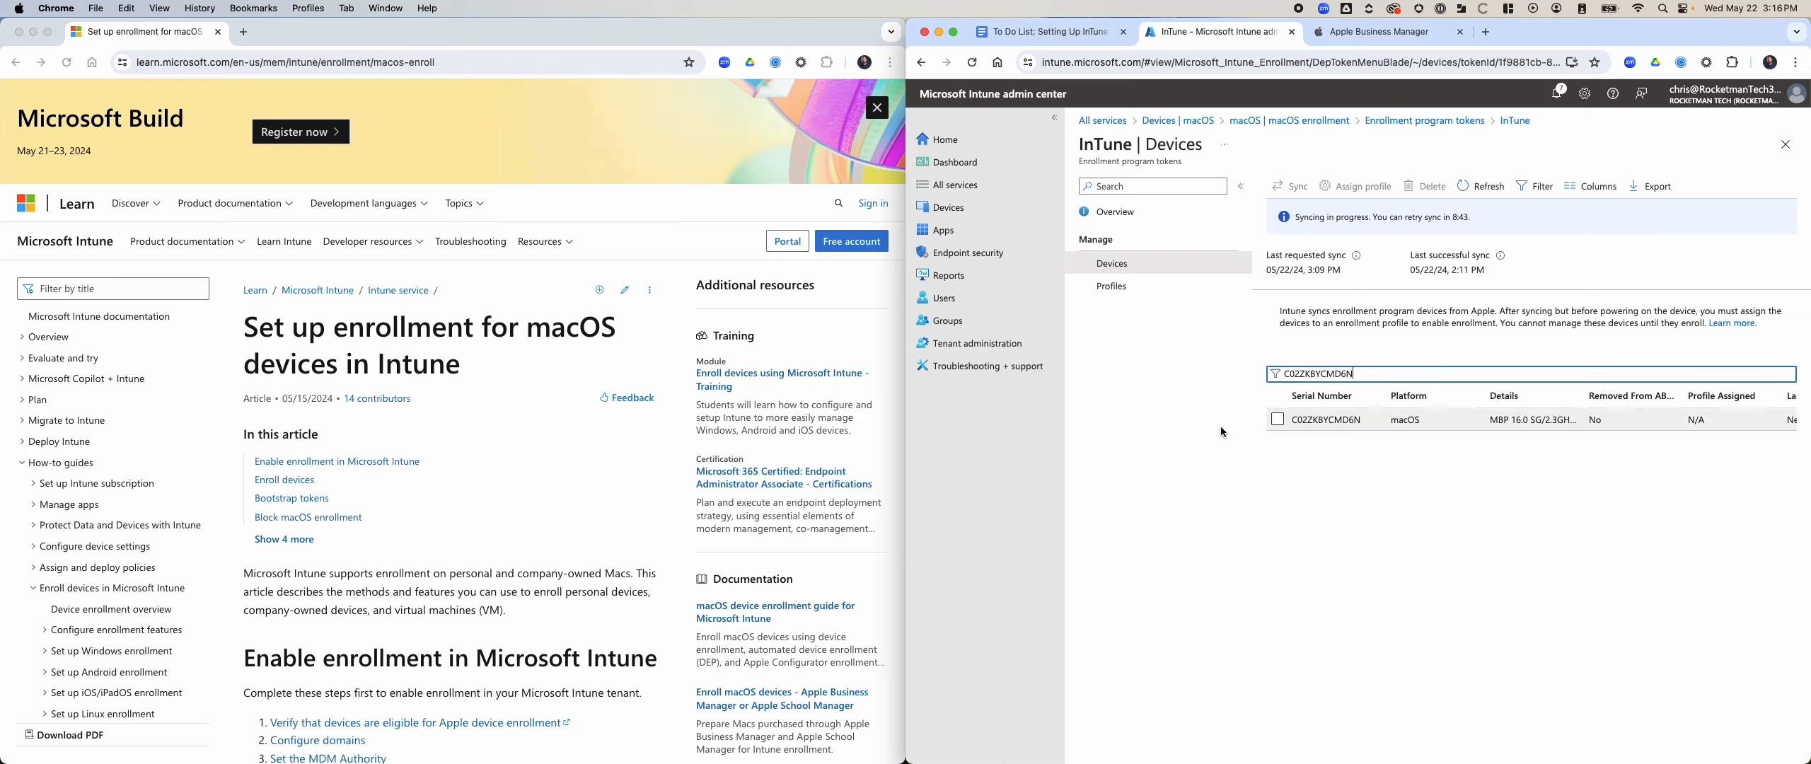
Step: Select the MacBook Pro row and check its actions menu without changing anything
left_click(1277, 419)
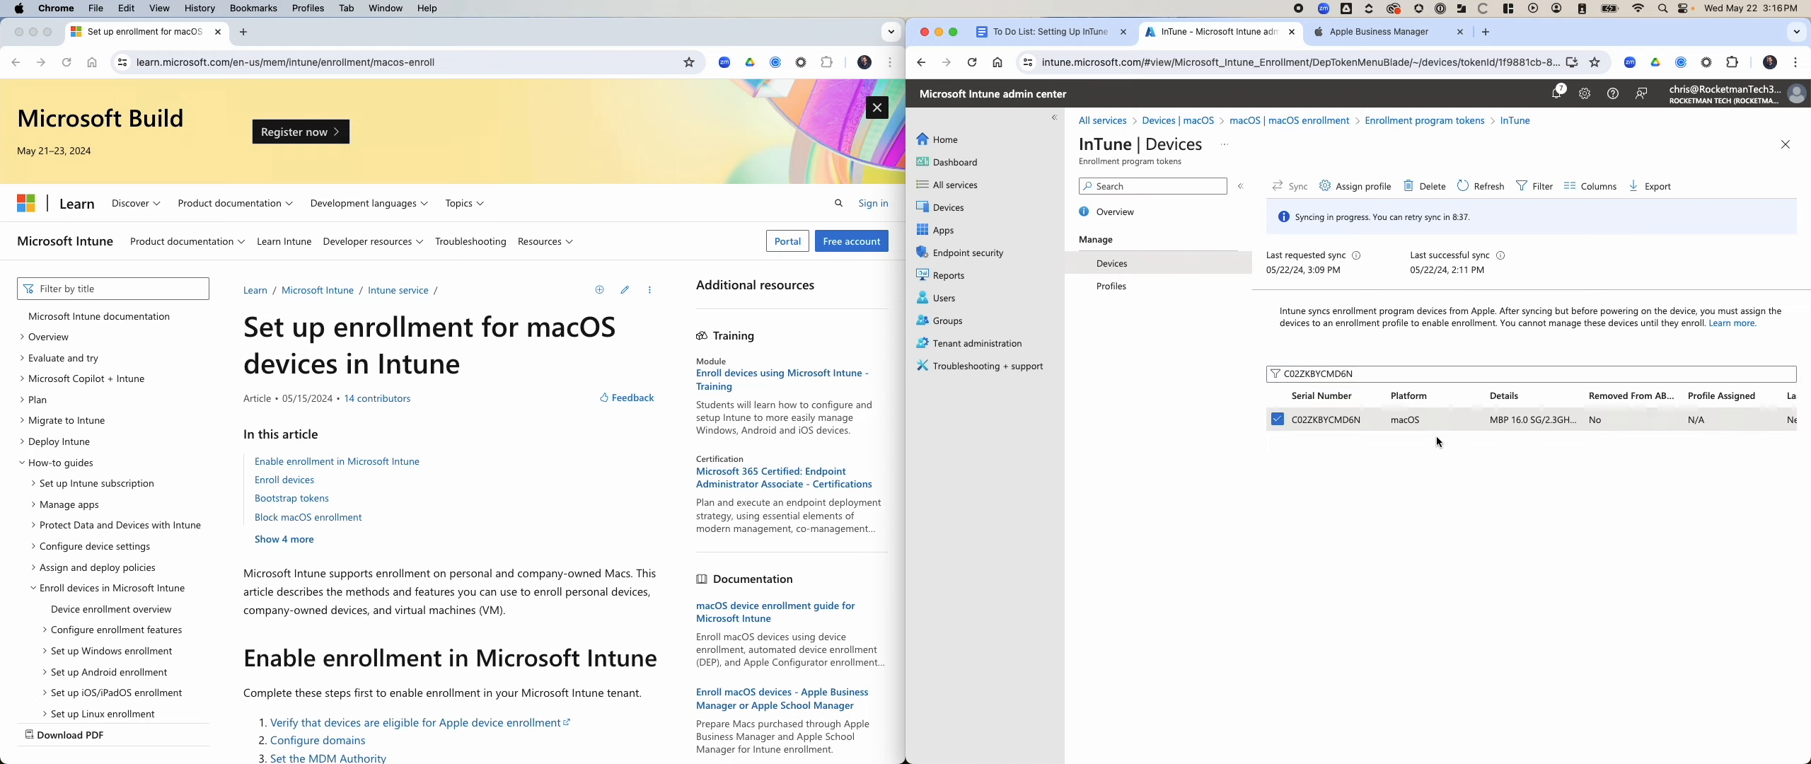
scroll(1449, 433, "right", 3)
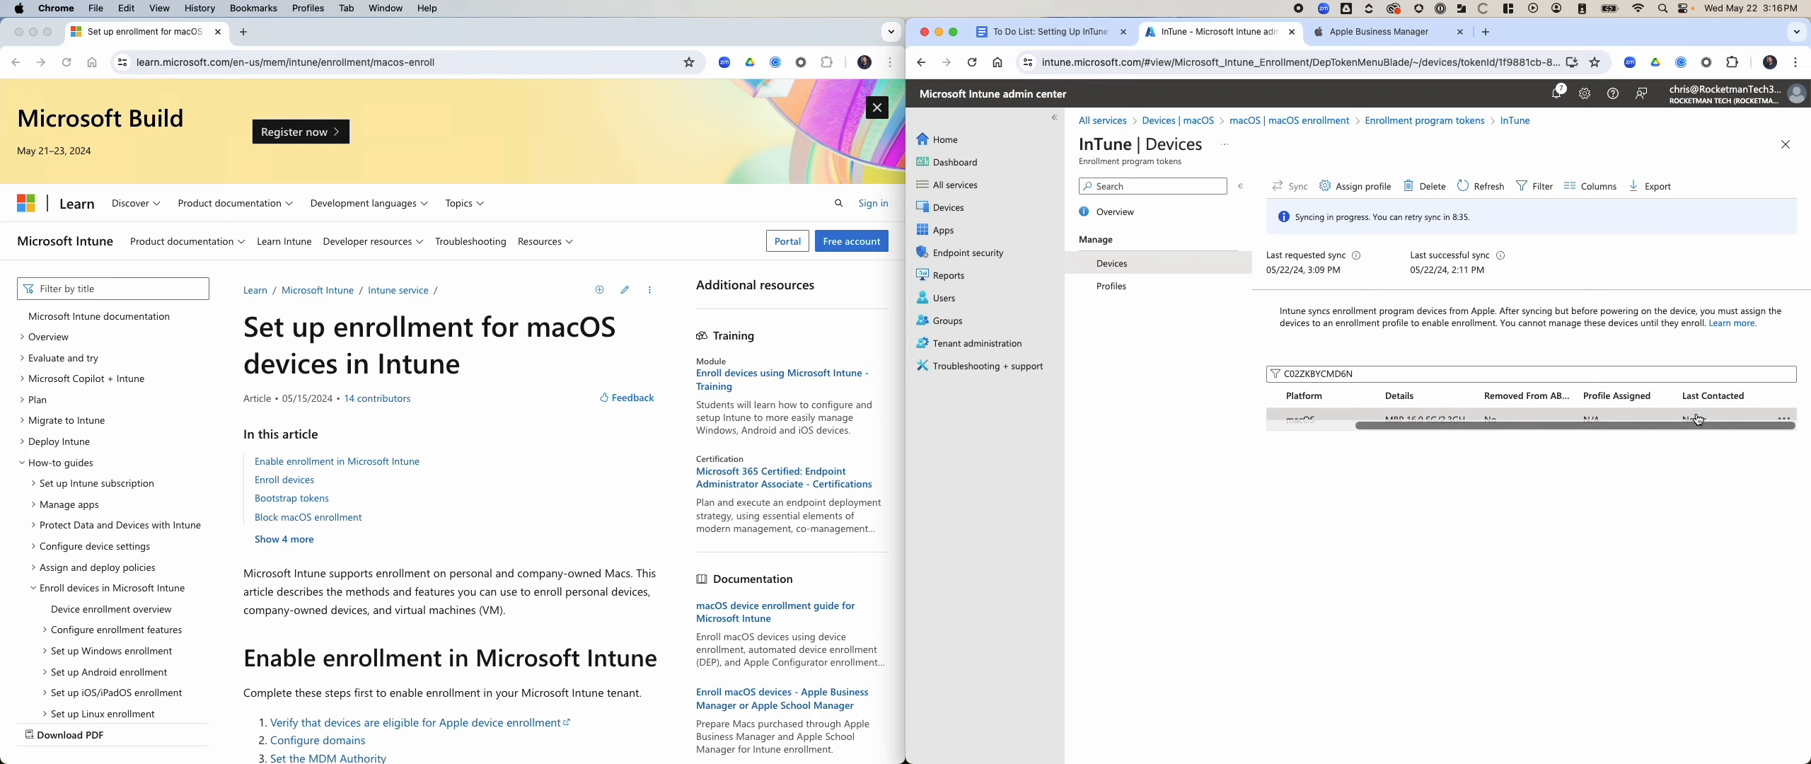
left_click(1784, 419)
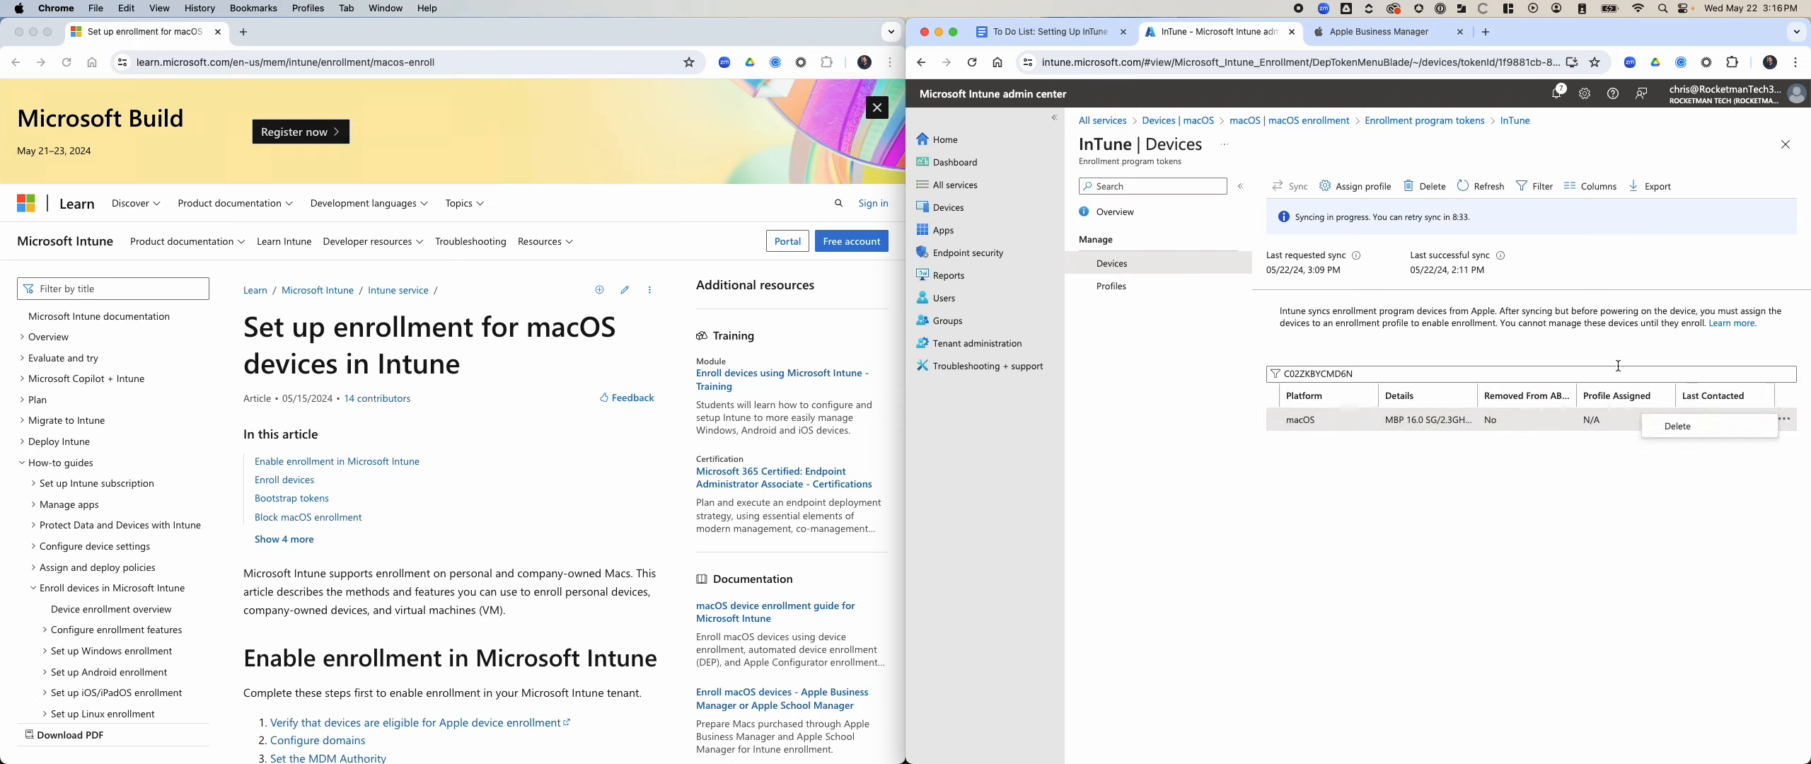
left_click(1481, 507)
scroll(1415, 420, "left", 3)
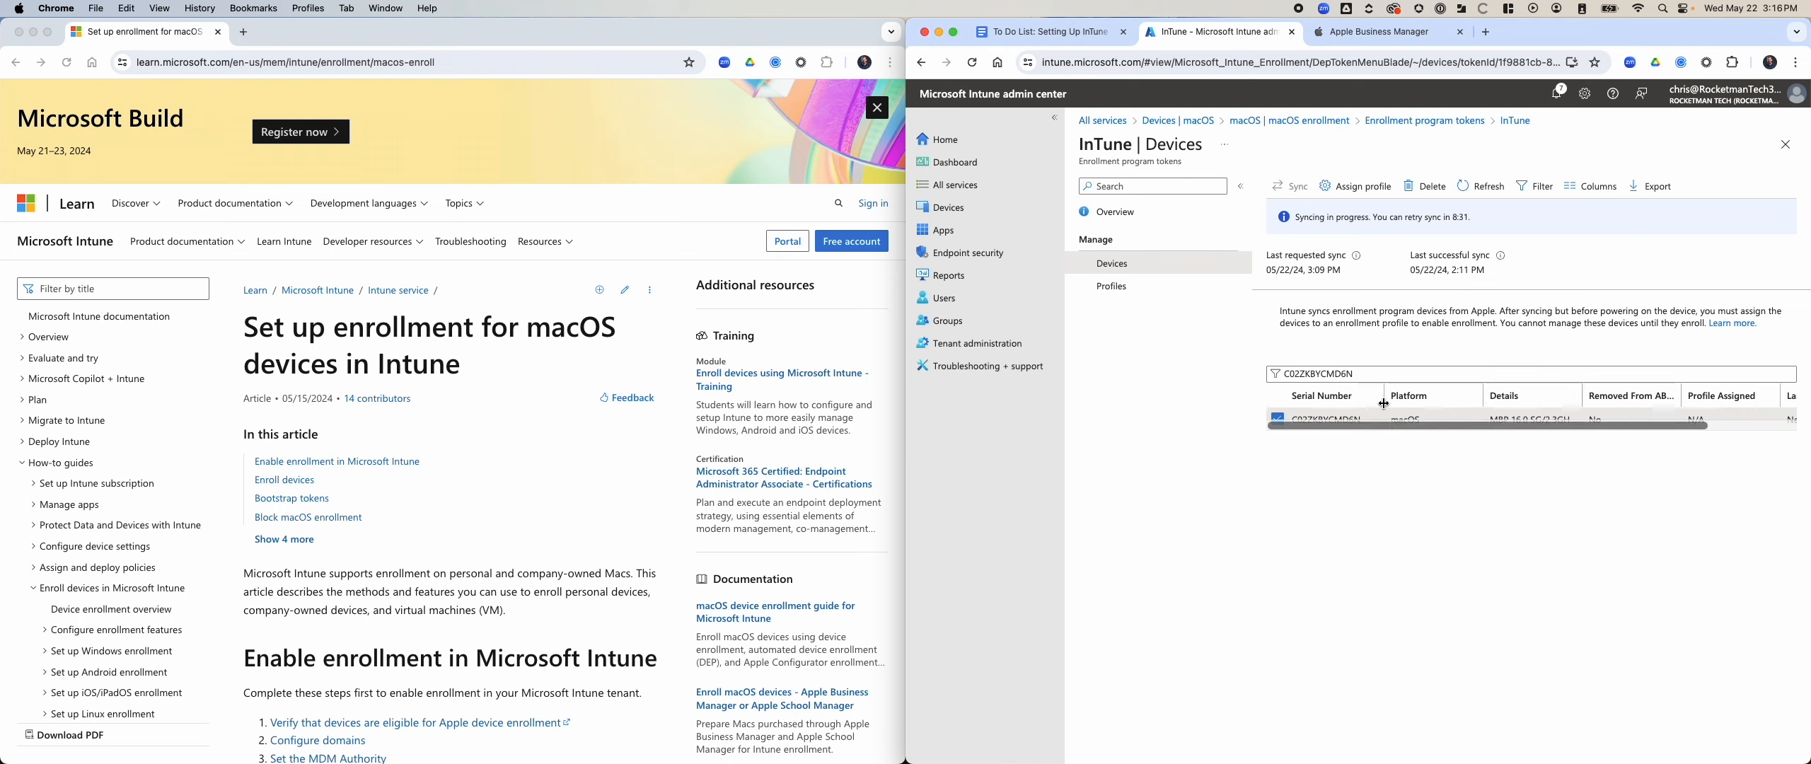
Step: Assign the macOS Enrollment profile to the MacBook Pro and refresh the device list
left_click(1334, 189)
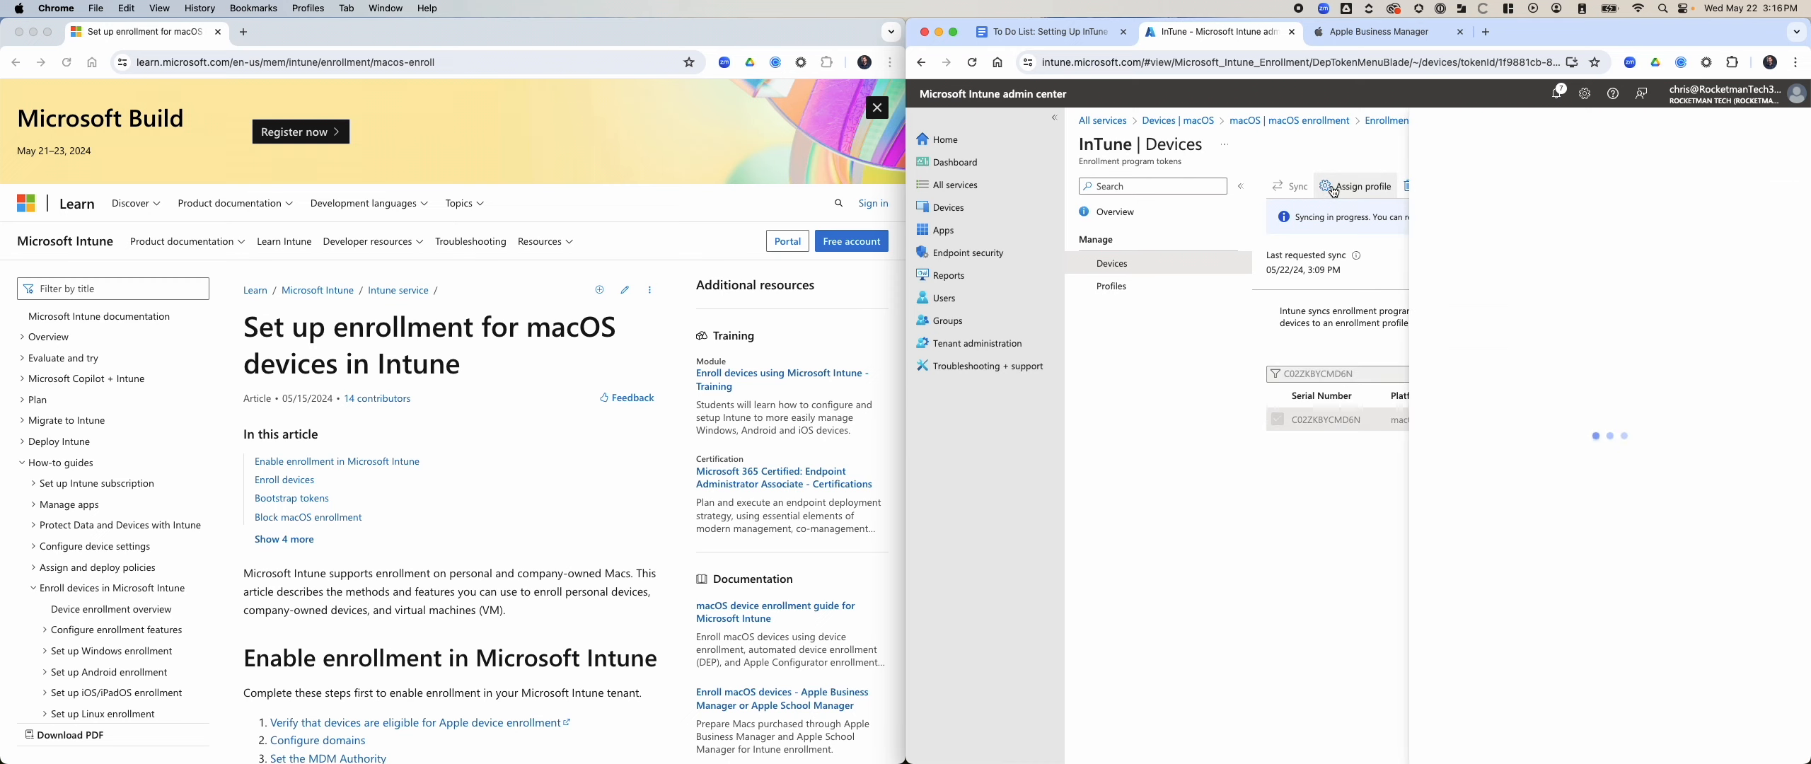
left_click(1717, 196)
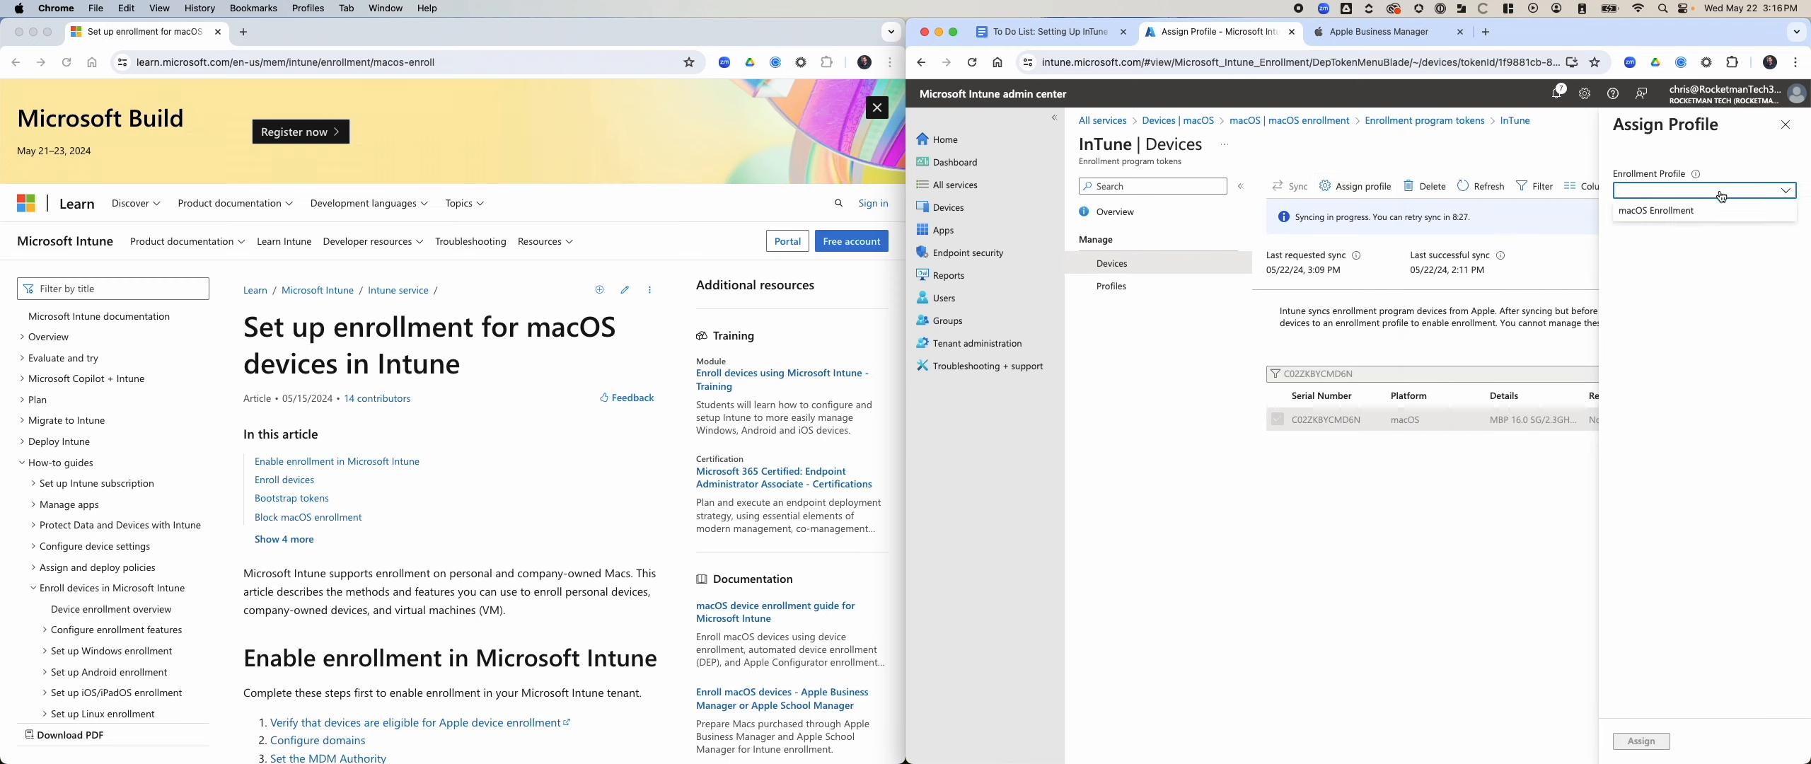
left_click(1694, 215)
left_click(1641, 741)
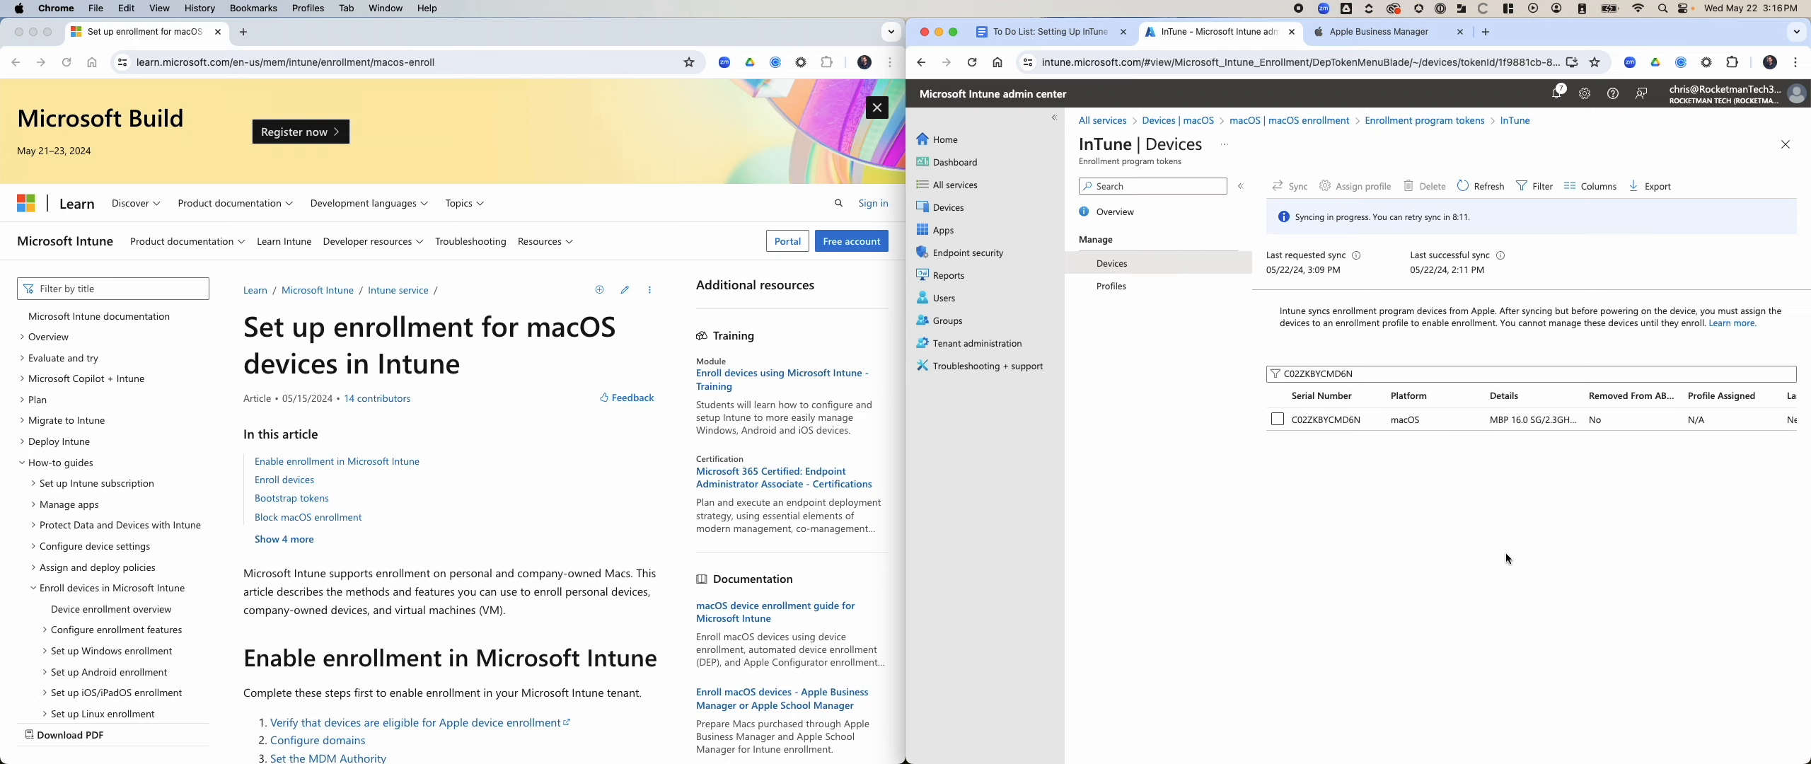
left_click(1491, 188)
scroll(1641, 423, "right", 2)
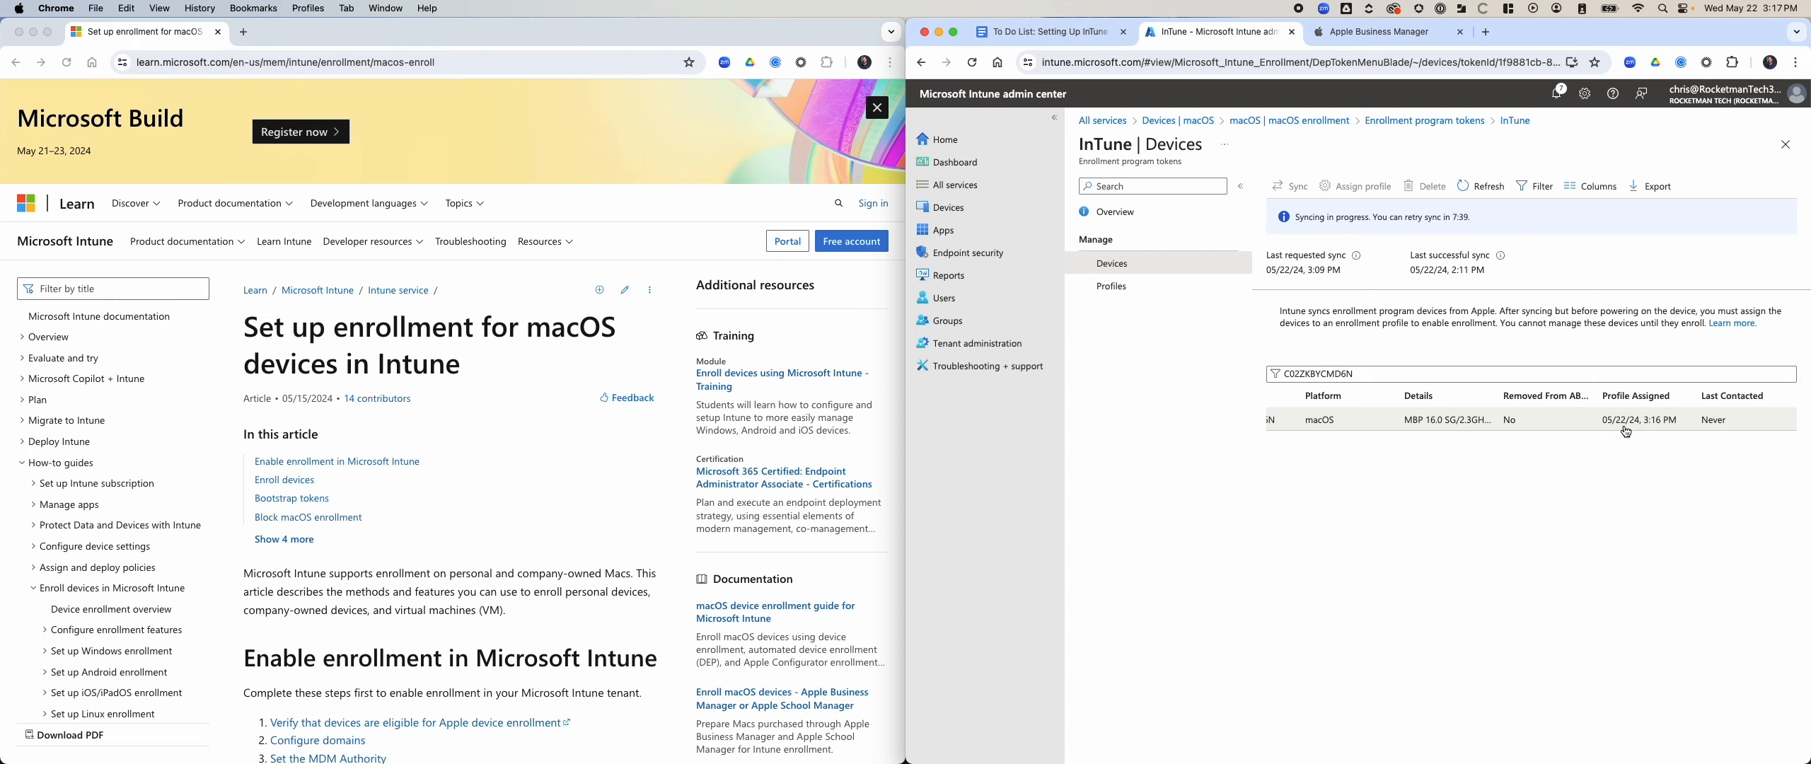
Step: Tick Create Prestage Enrollment in the to-do document and switch back to Intune
left_click(1046, 32)
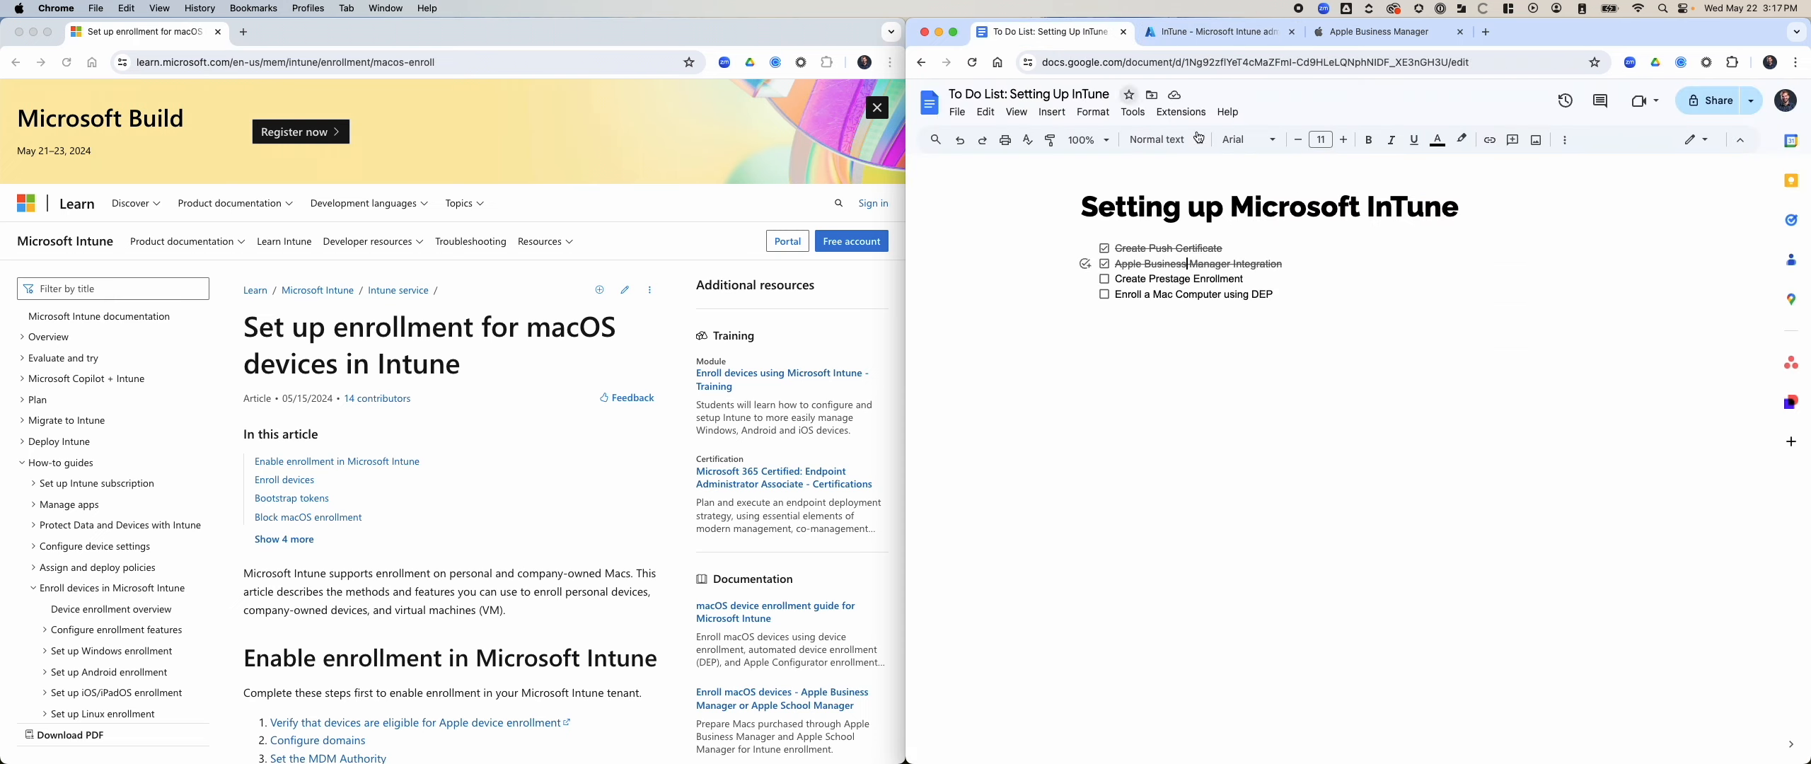
left_click(1104, 278)
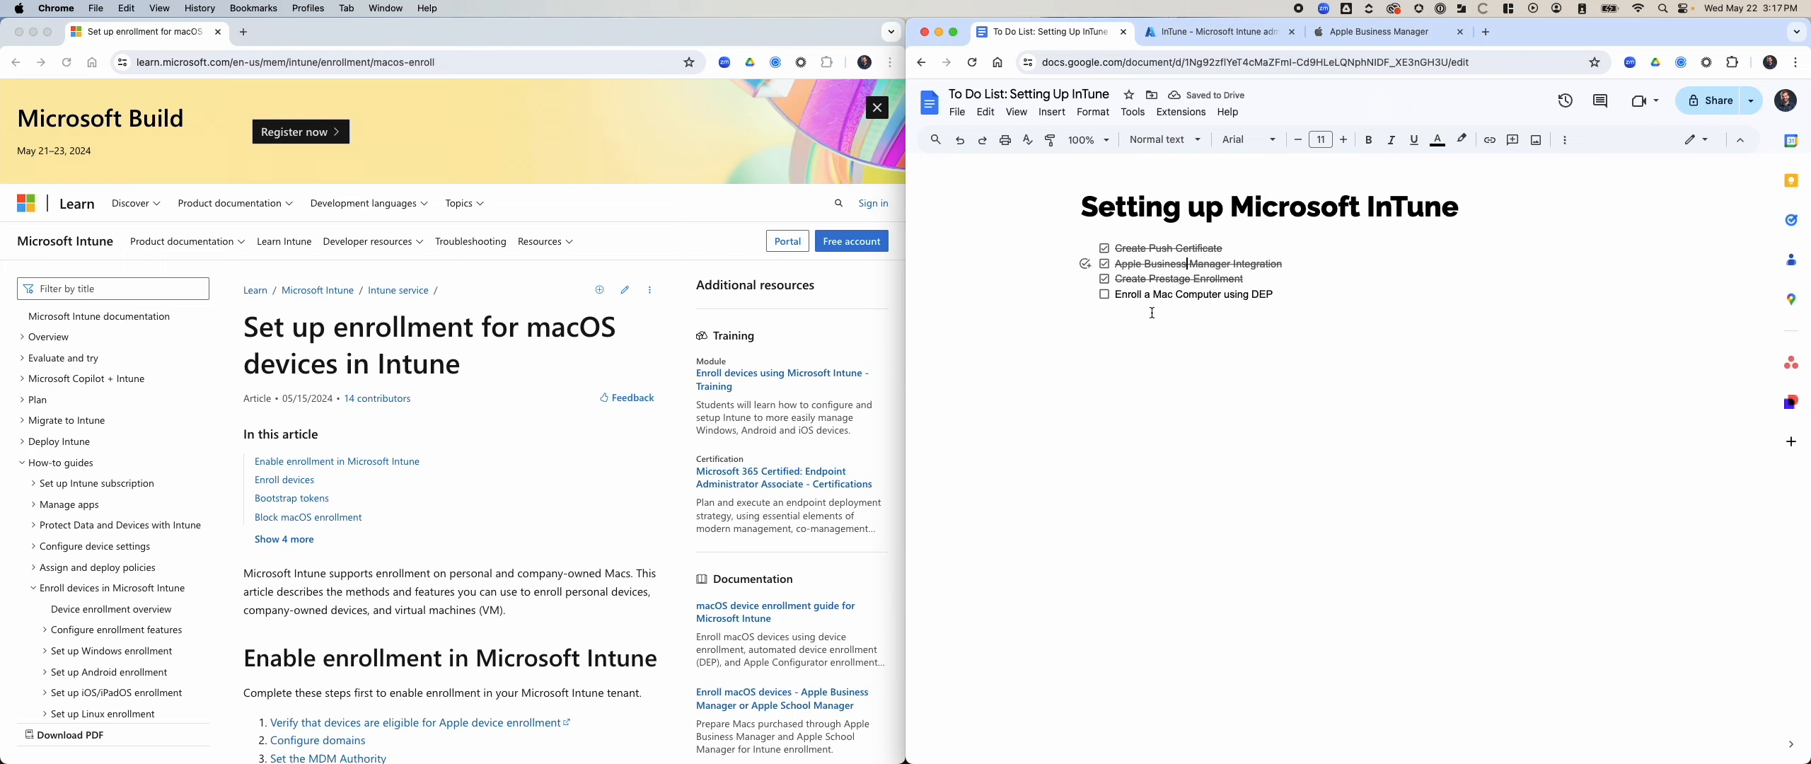
left_click(1231, 36)
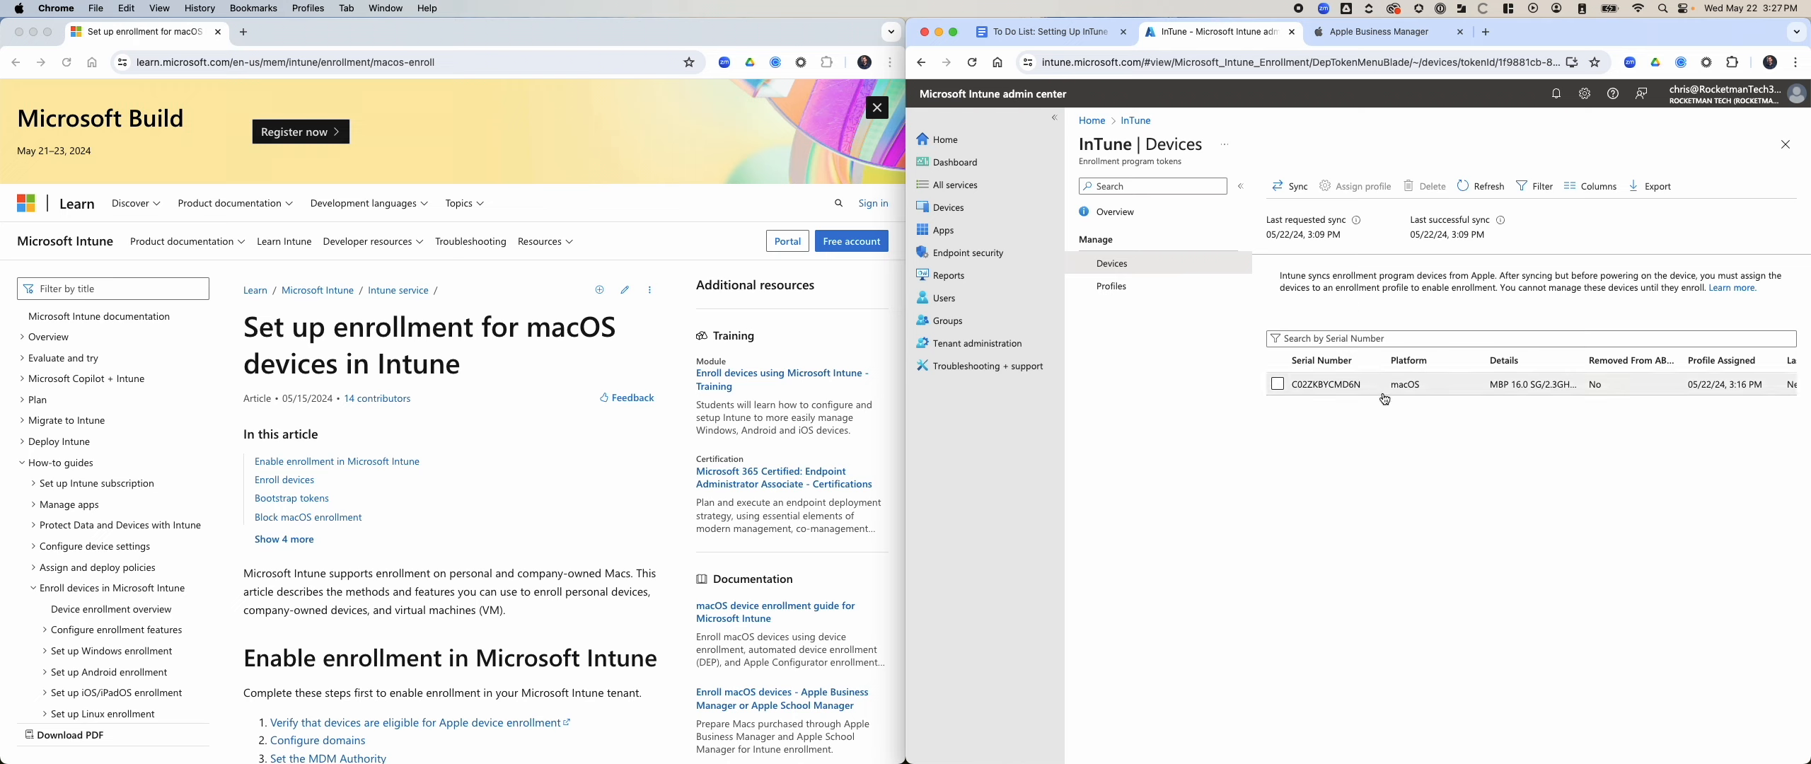
Step: Sync the enrollment program token with Apple and dismiss the success notice
scroll(1521, 386, "right", 3)
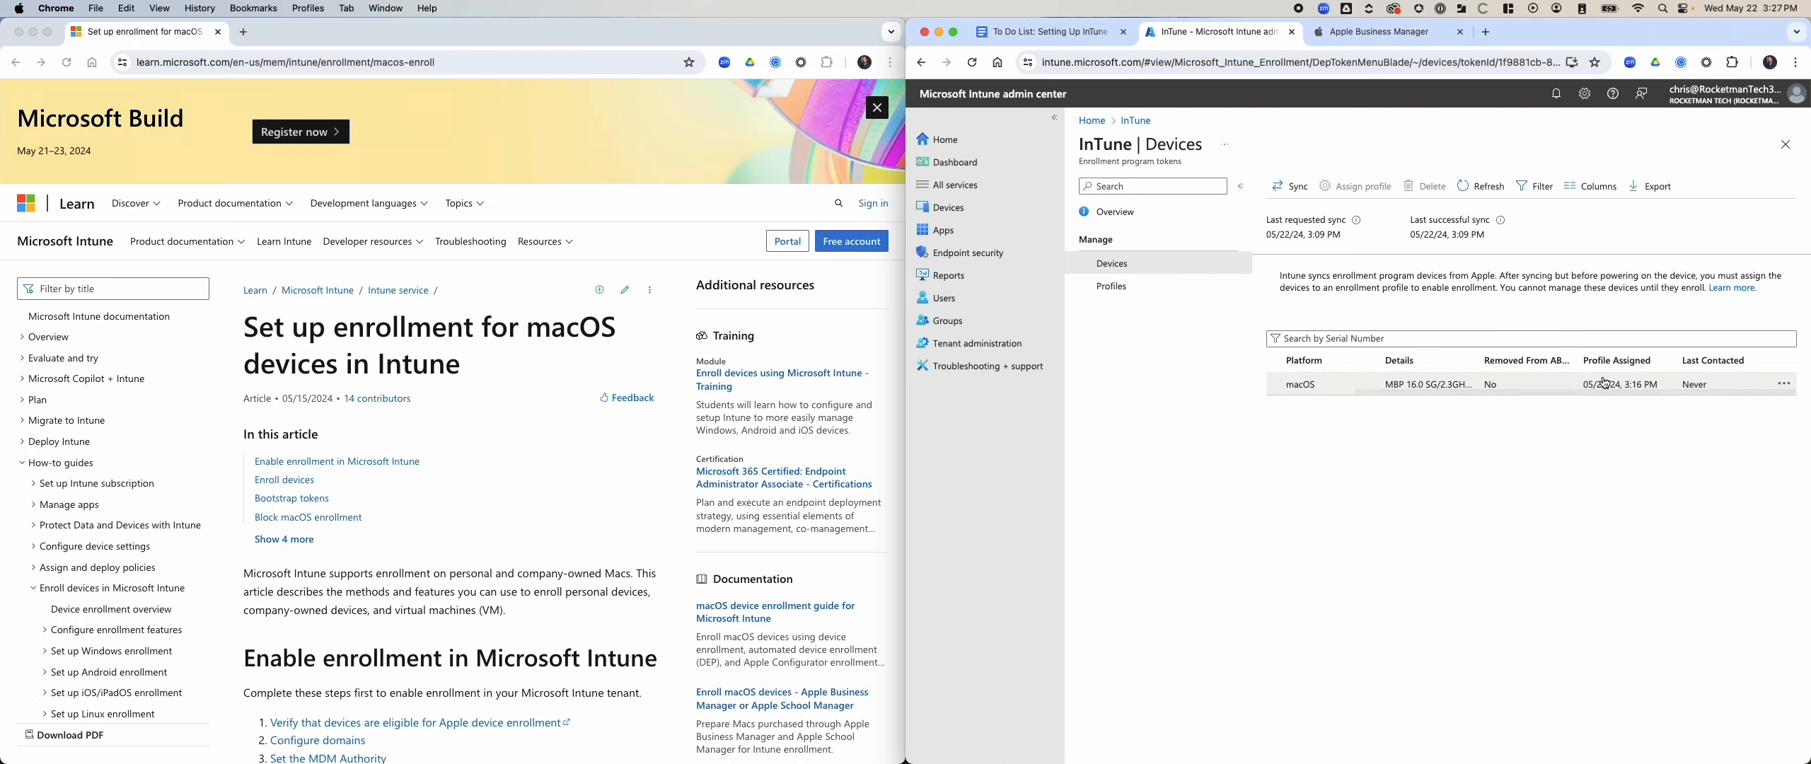
left_click(1289, 188)
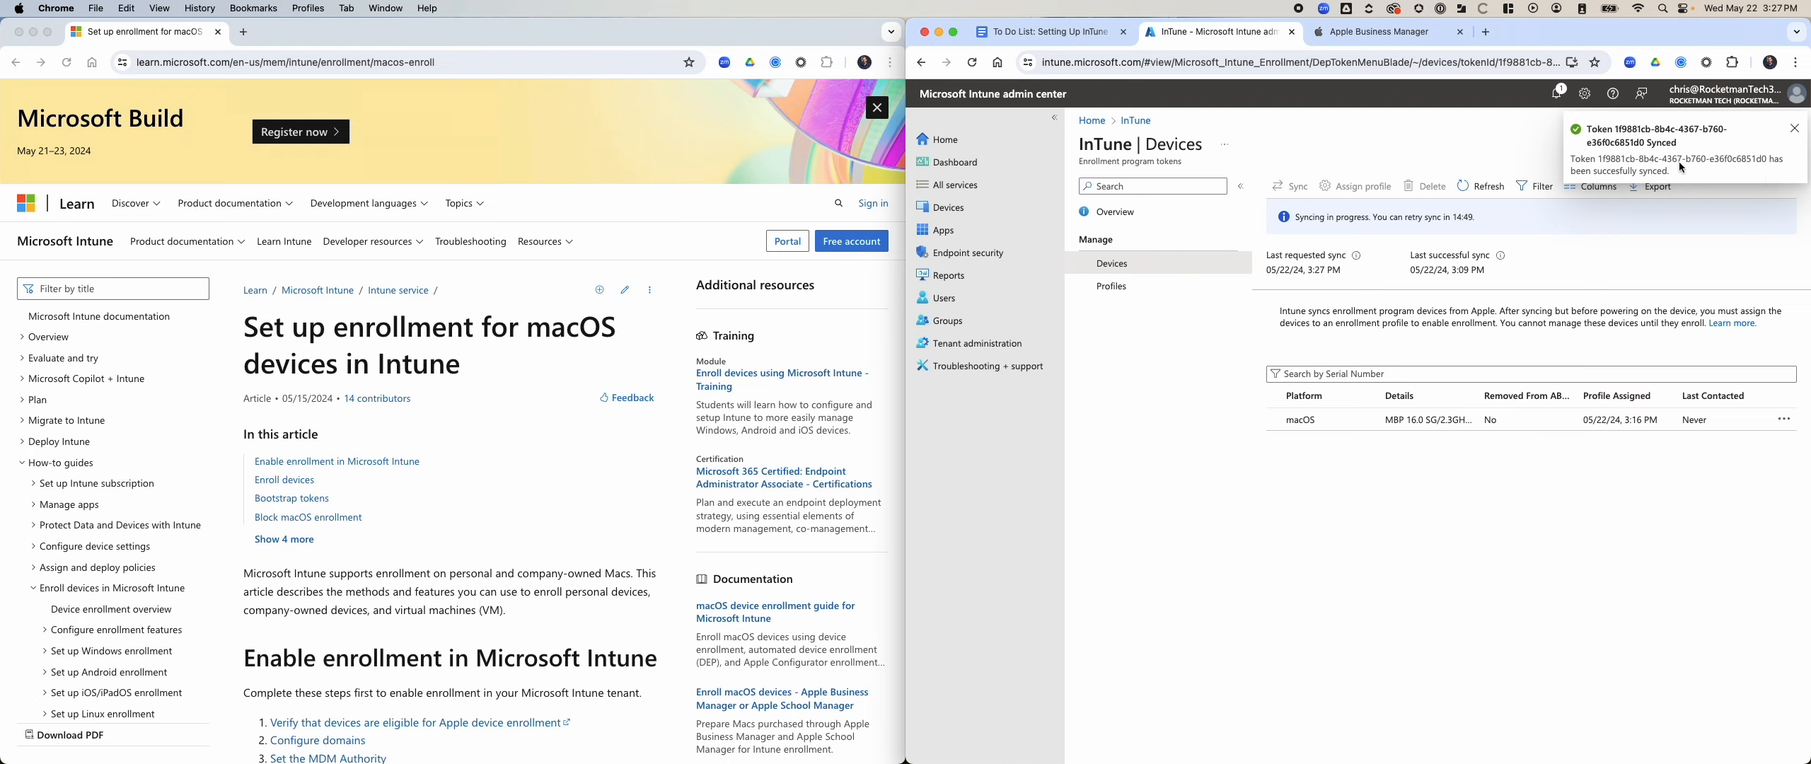
left_click(1795, 128)
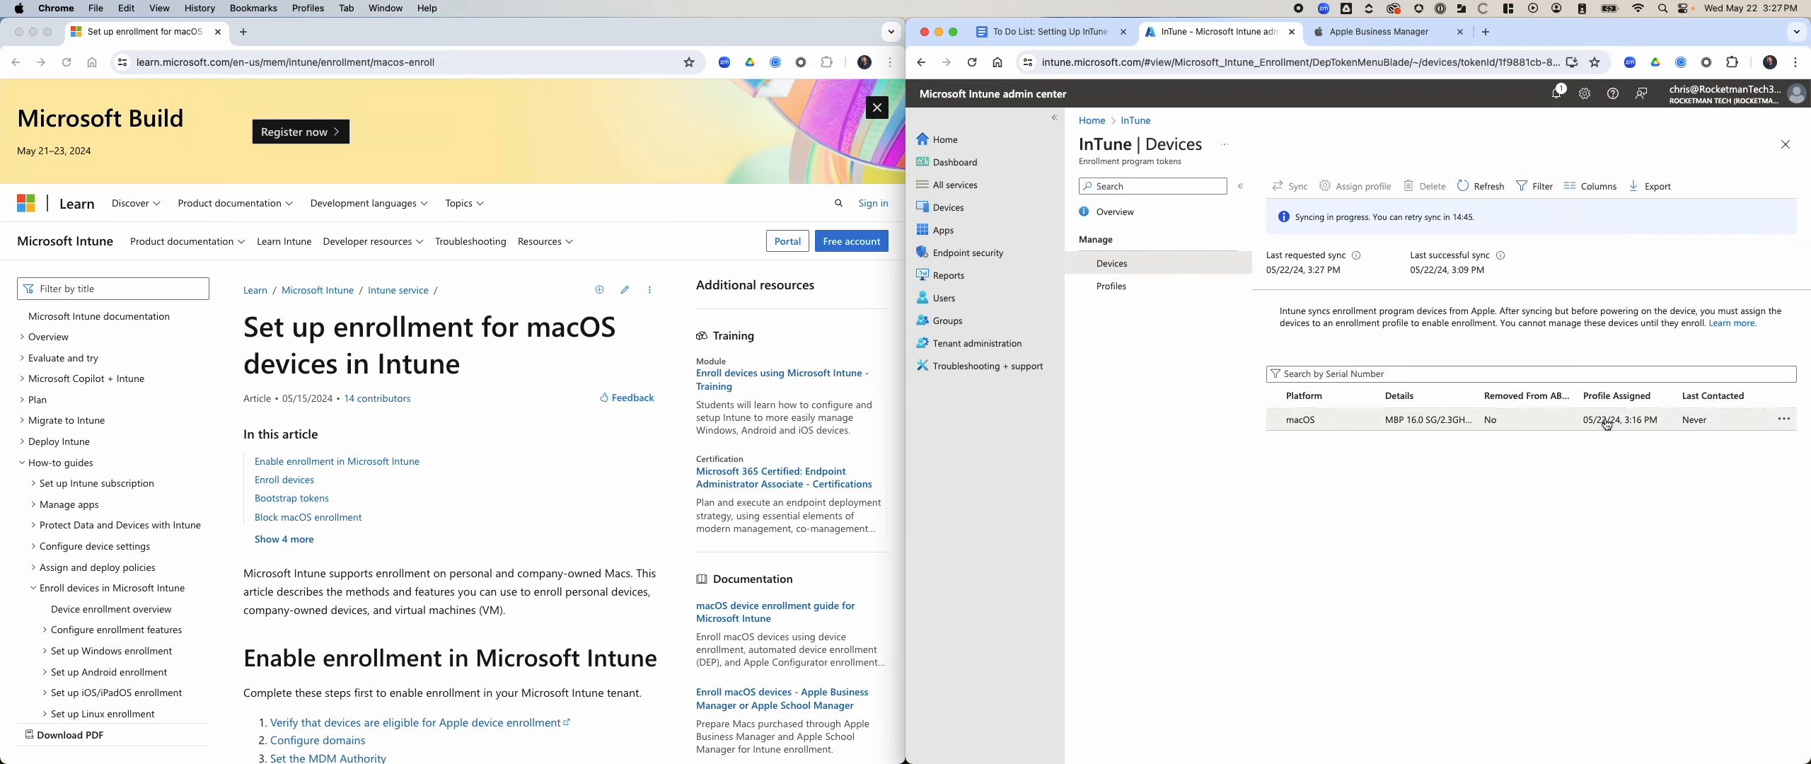
Step: Open the macOS Enrollment profile from the token's Profiles list
scroll(1608, 425, "left", 2)
scroll(1607, 424, "right", 2)
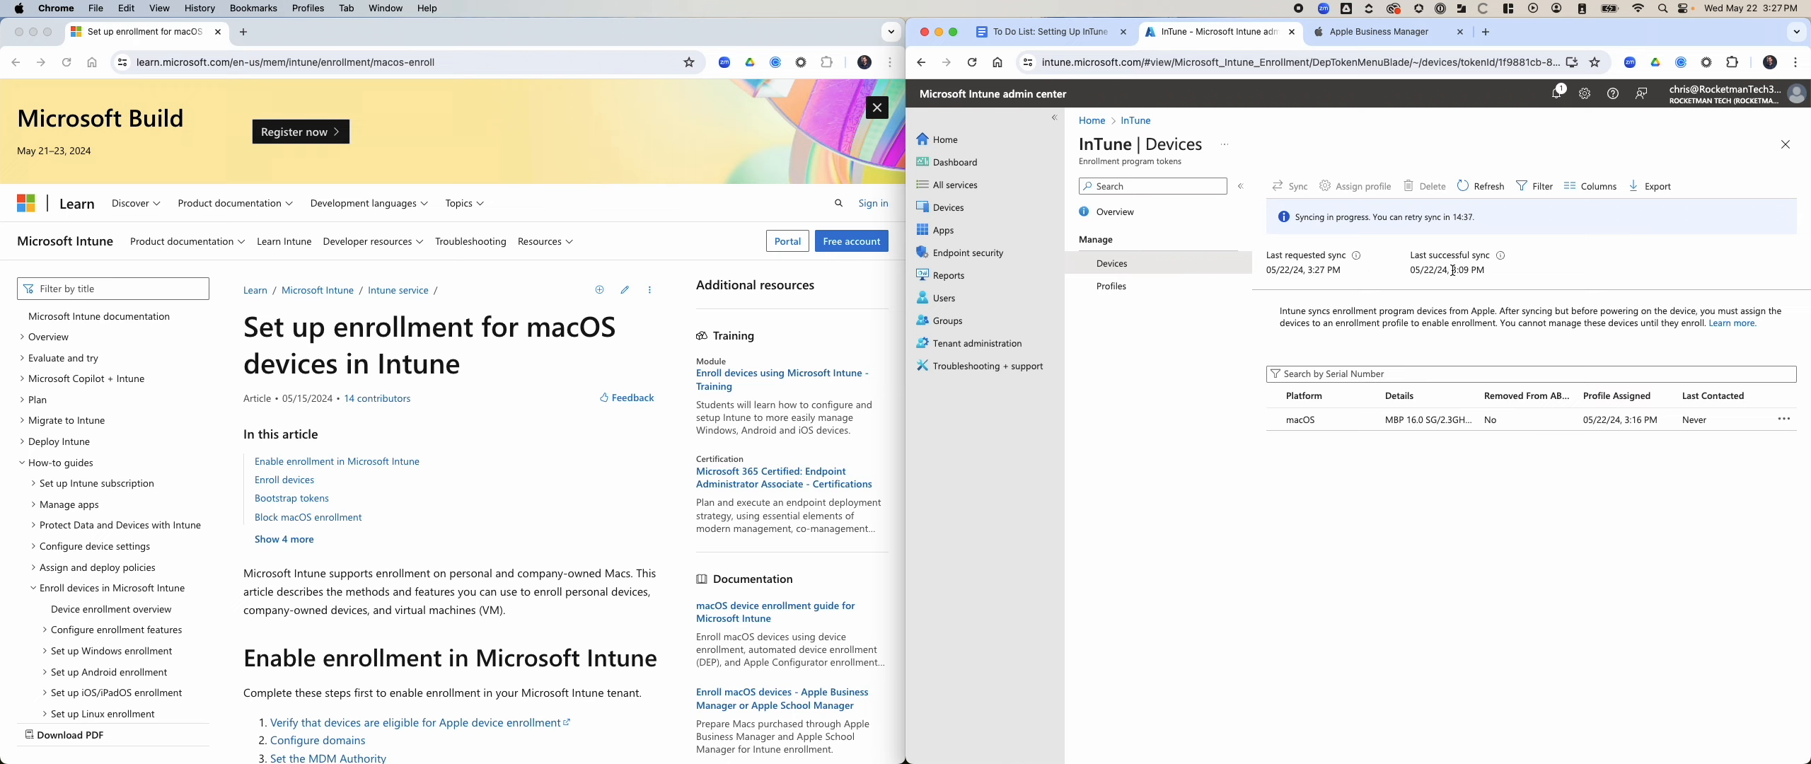
mouse_move(1503, 260)
scroll(1521, 418, "left", 3)
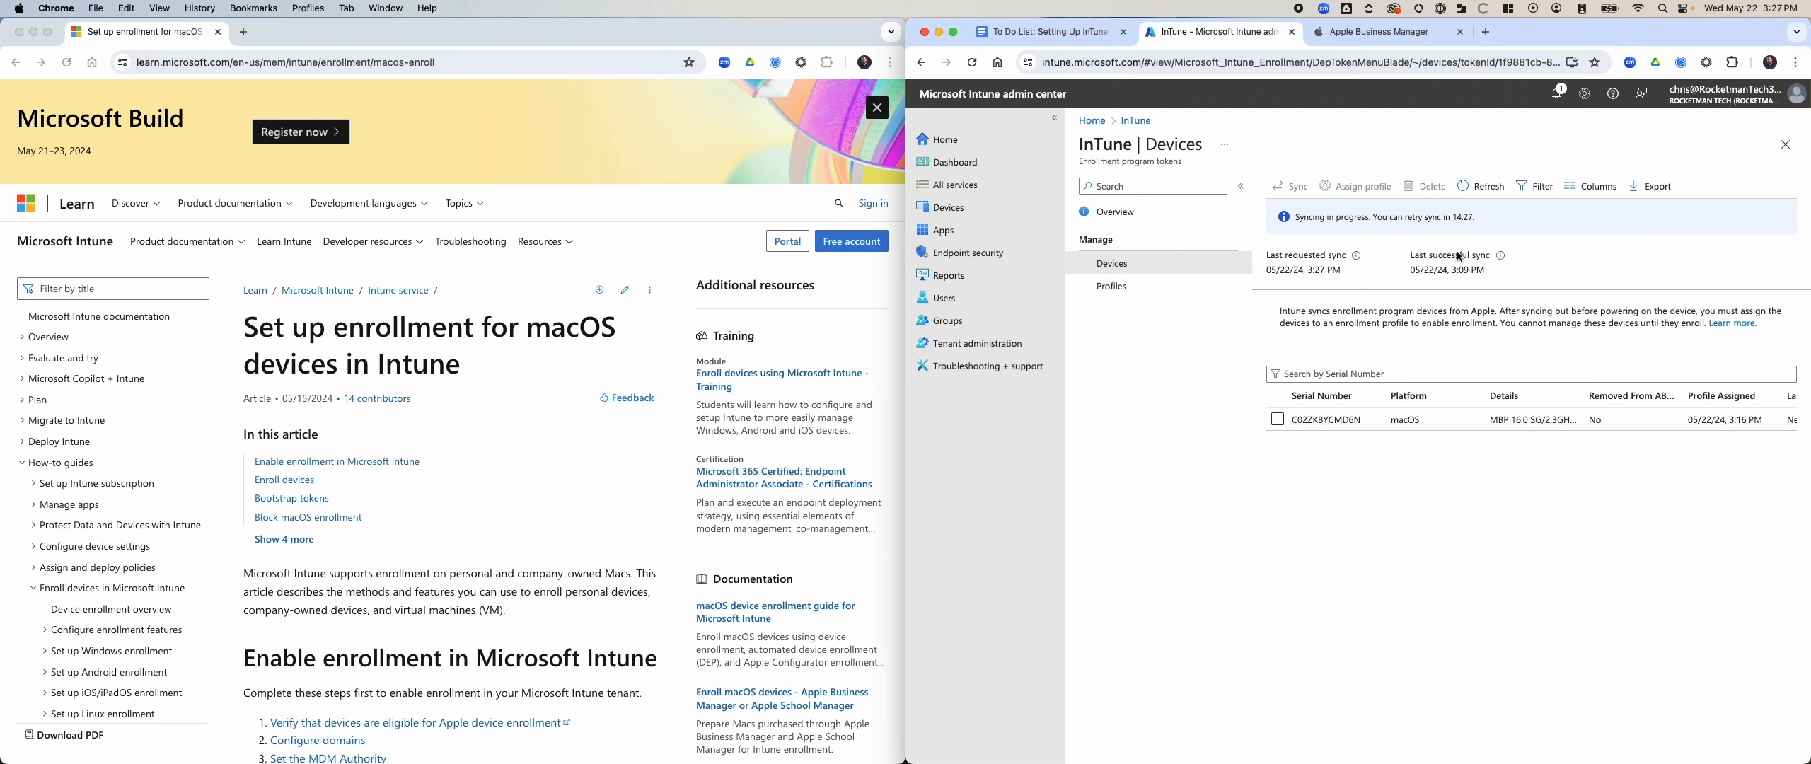
left_click(1114, 288)
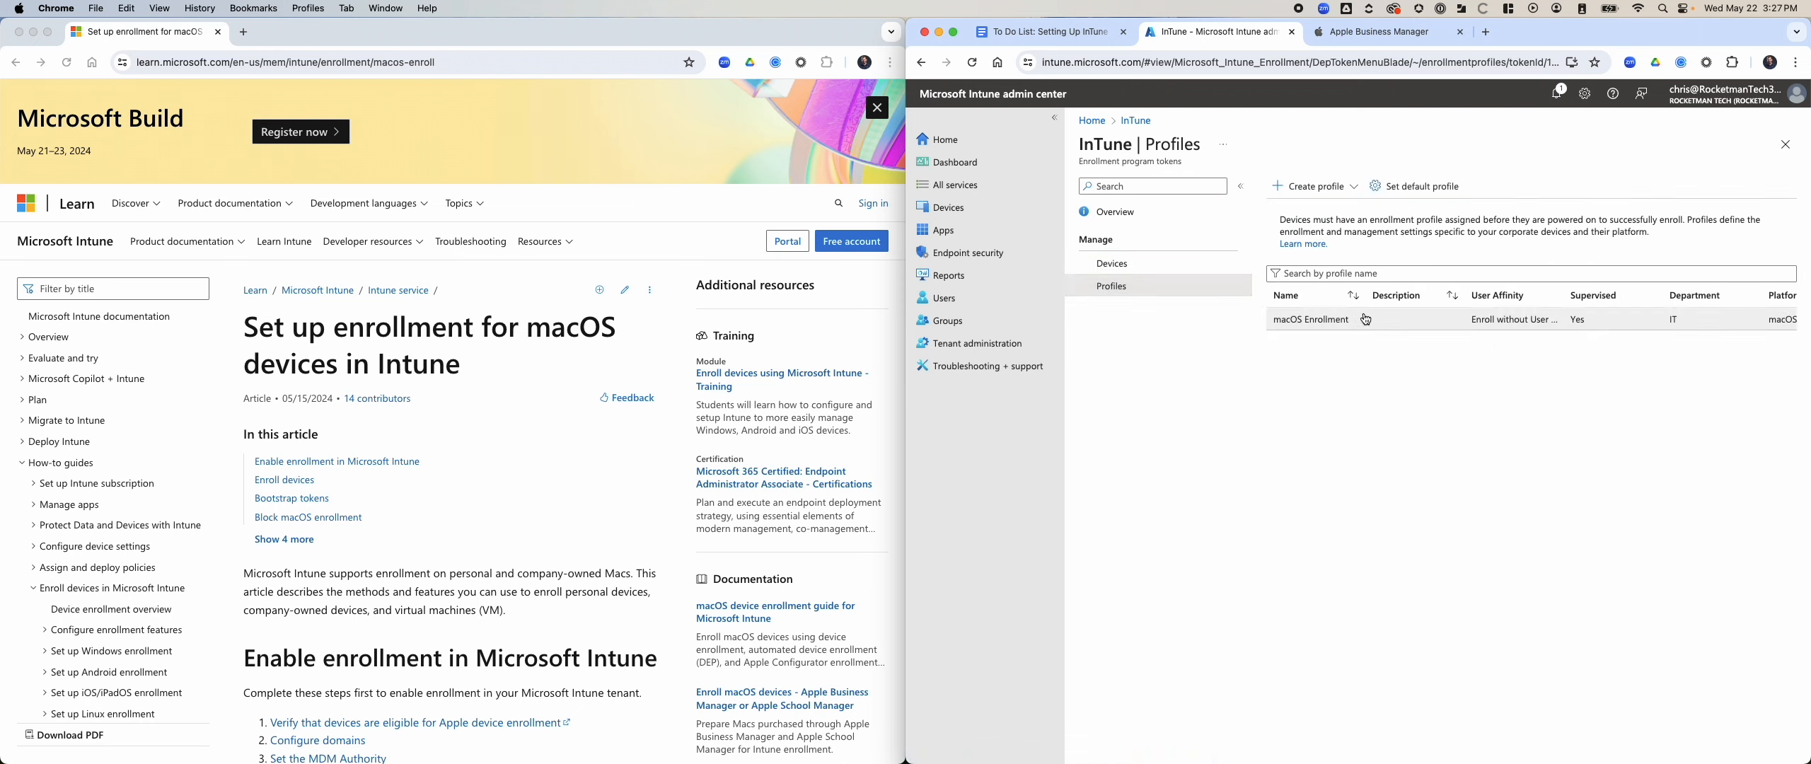
left_click(1331, 326)
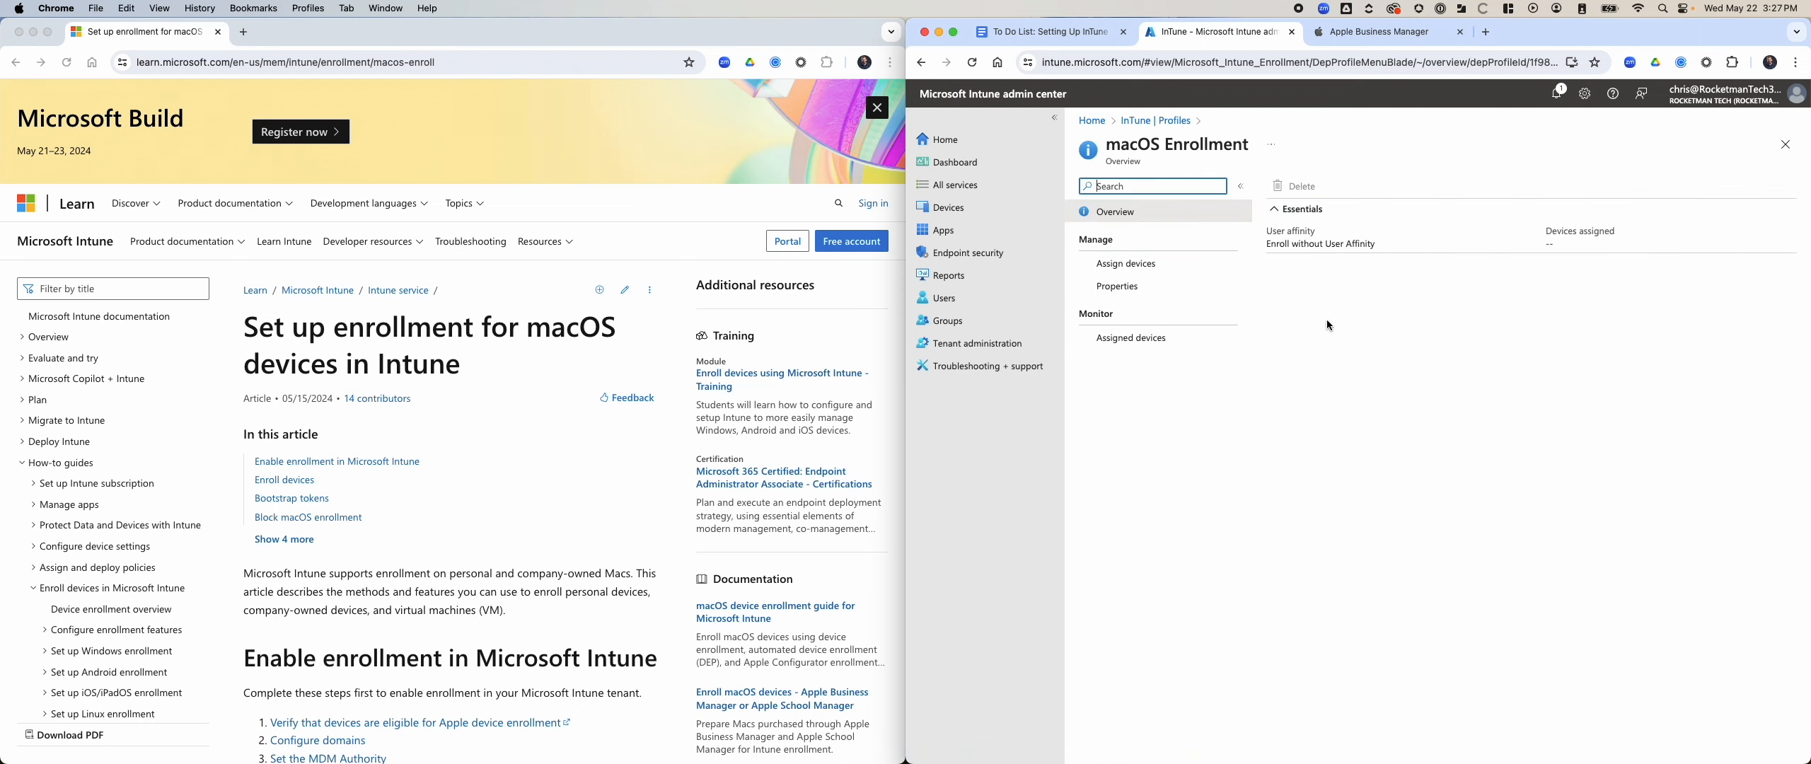
Step: Check the macOS Enrollment profile's assigned devices and select the MacBook Pro's serial number
left_click(1141, 264)
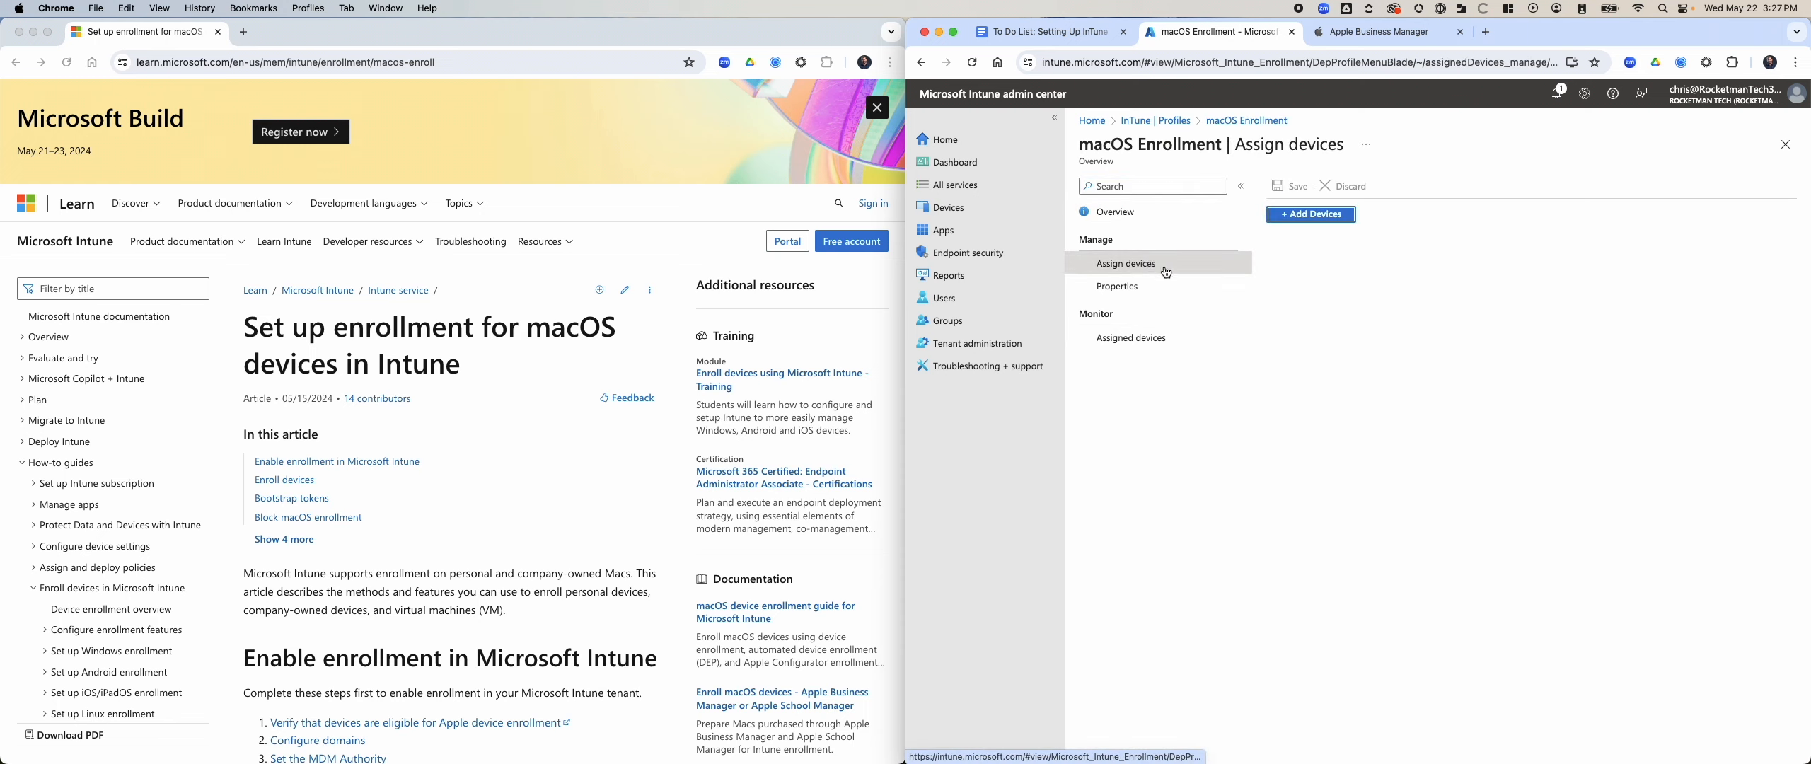
left_click(1146, 337)
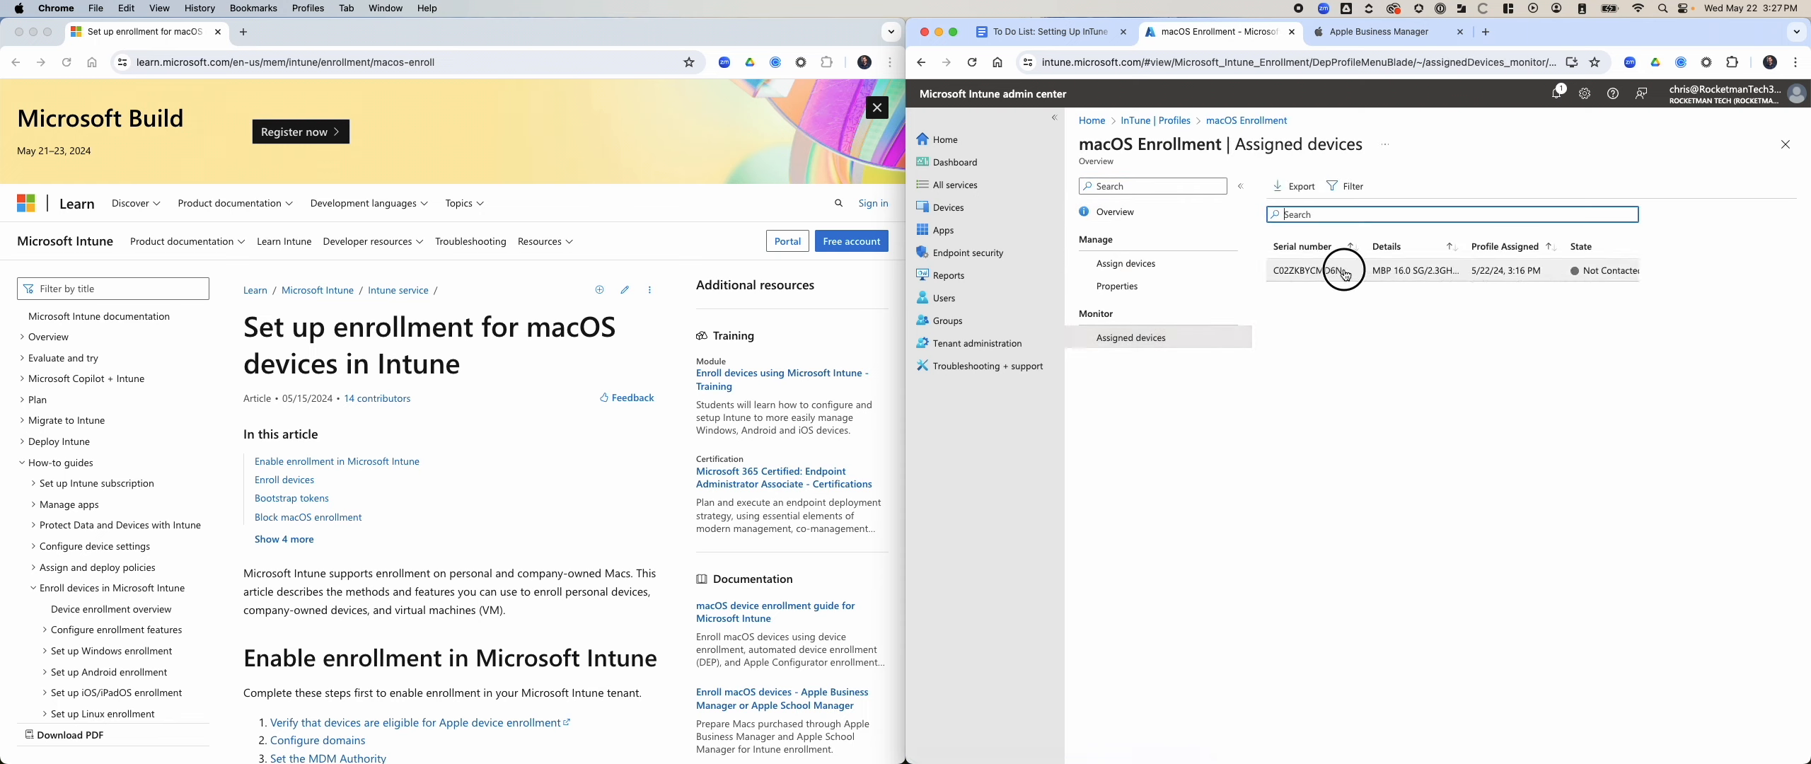
left_click_drag(1344, 274, 1271, 272)
key("super+c")
scroll(1471, 293, "right", 2)
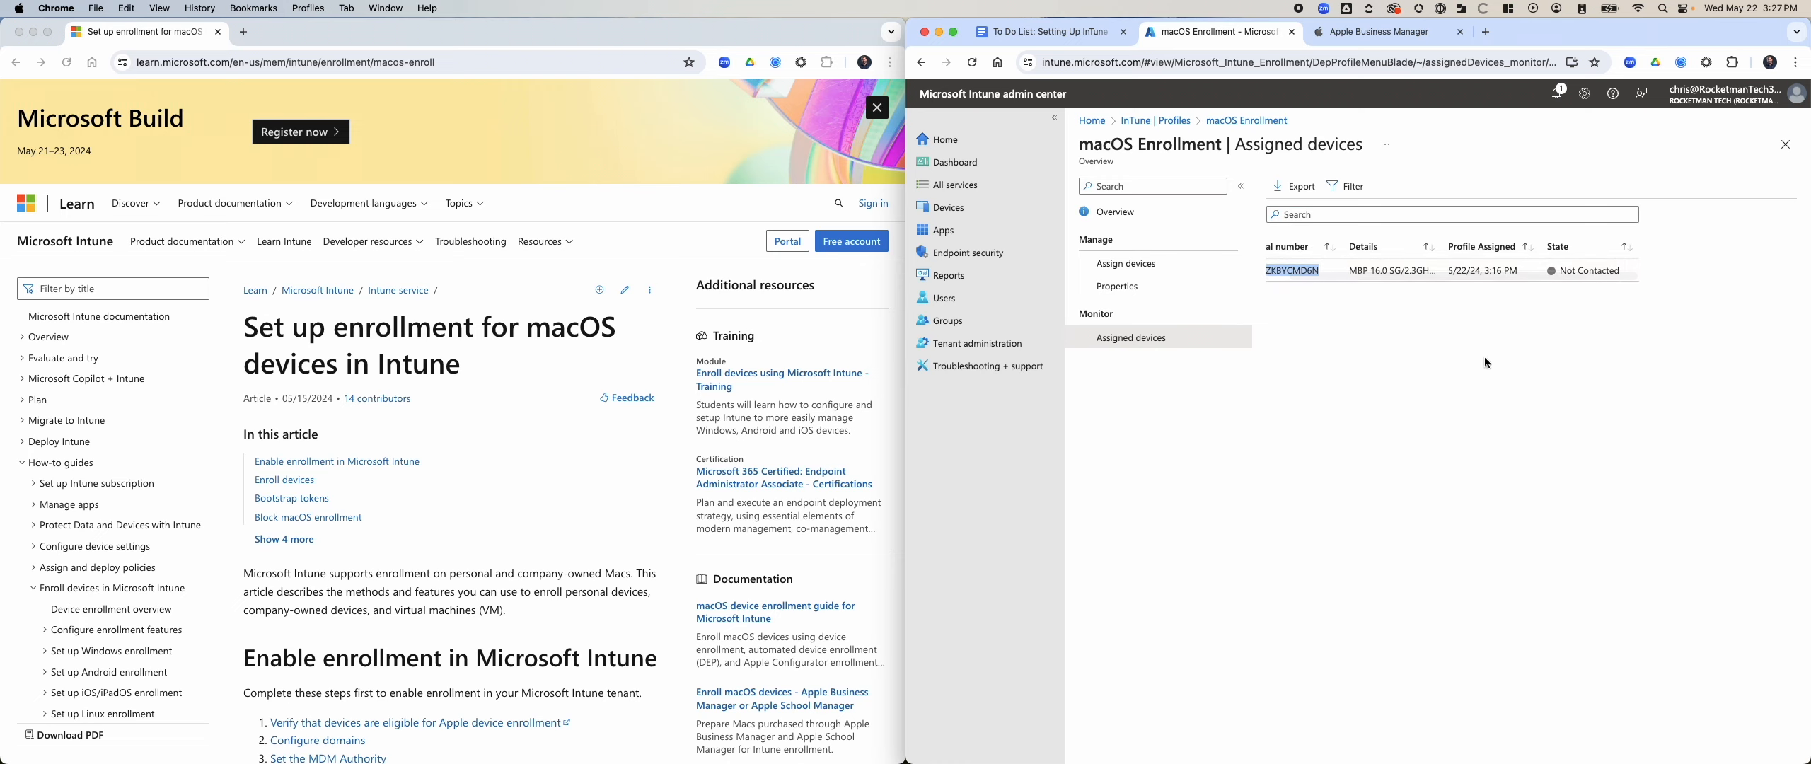
Step: Search Add Devices by the MacBook Pro's serial number and copy it
left_click(1153, 272)
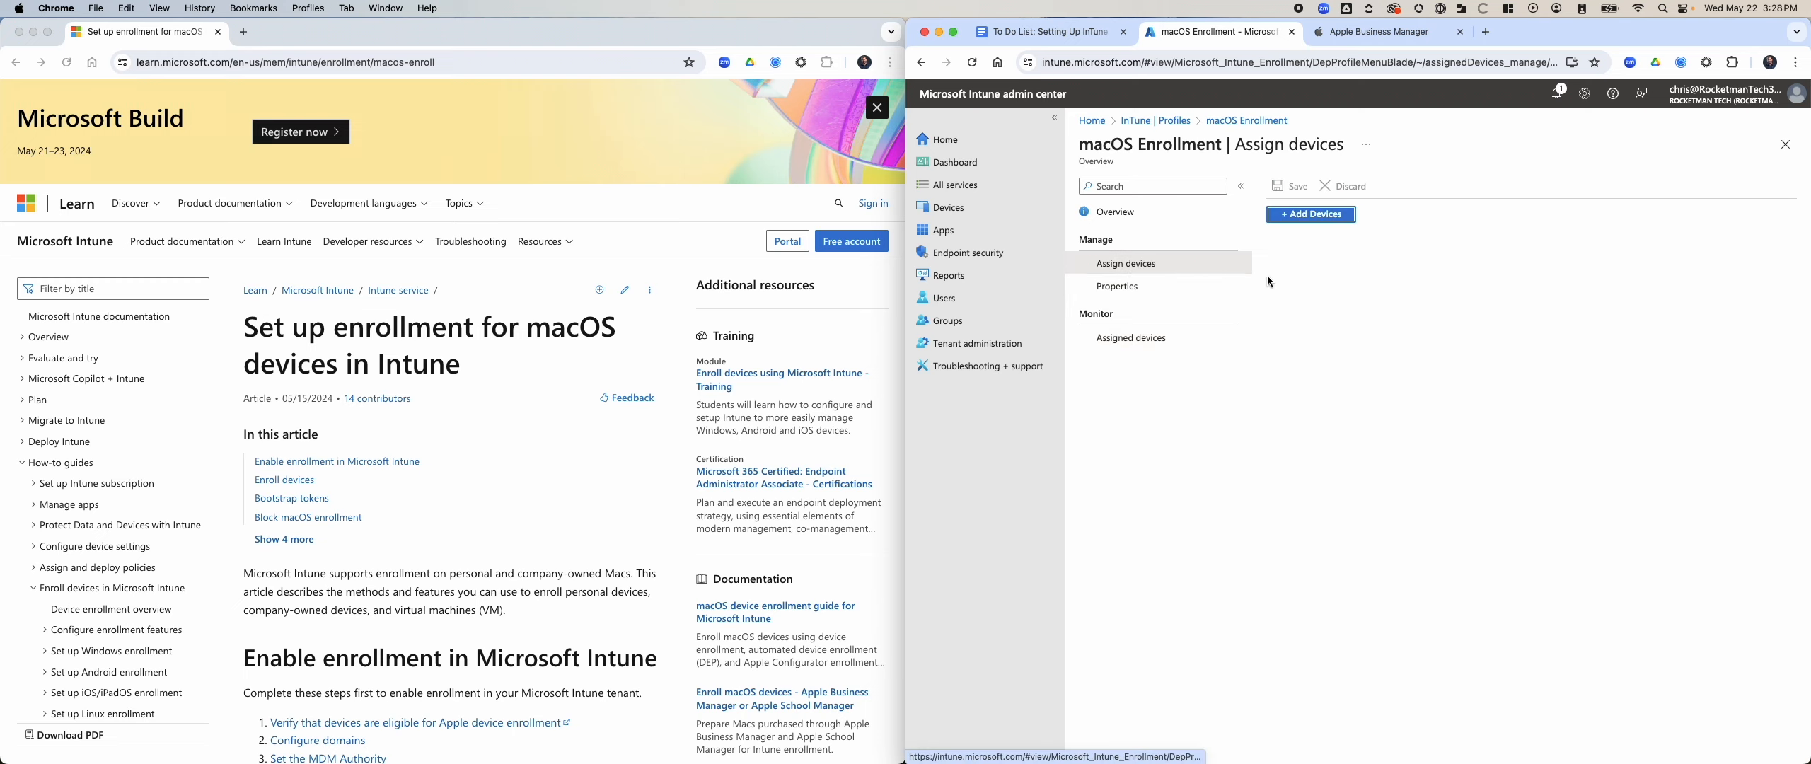
left_click(1311, 214)
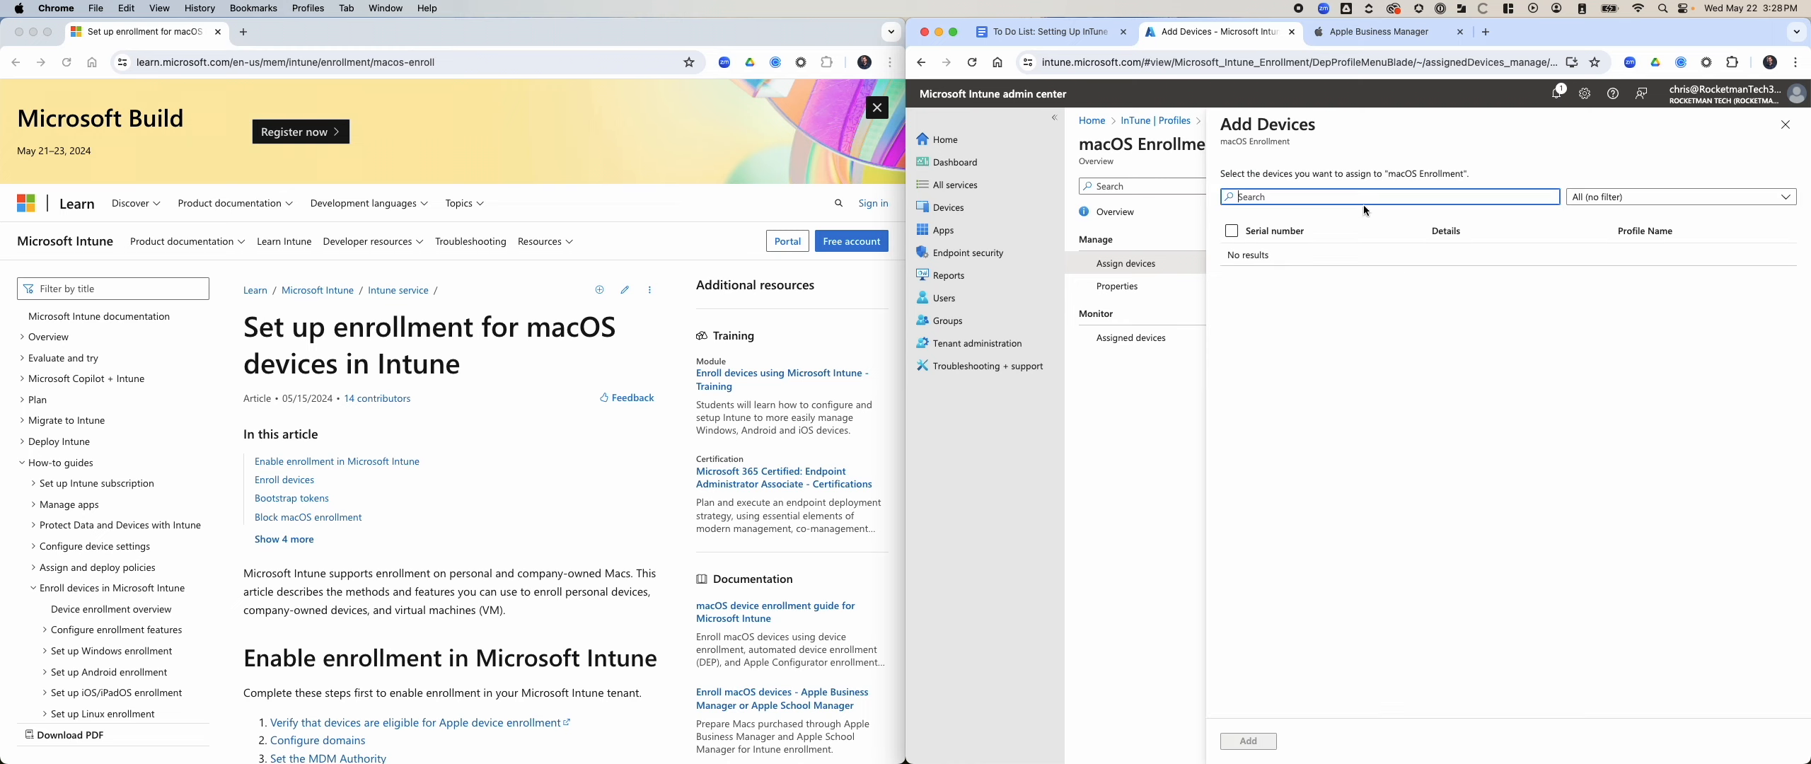
key("super+v")
double_click(1327, 196)
key("super+c")
left_click(1147, 339)
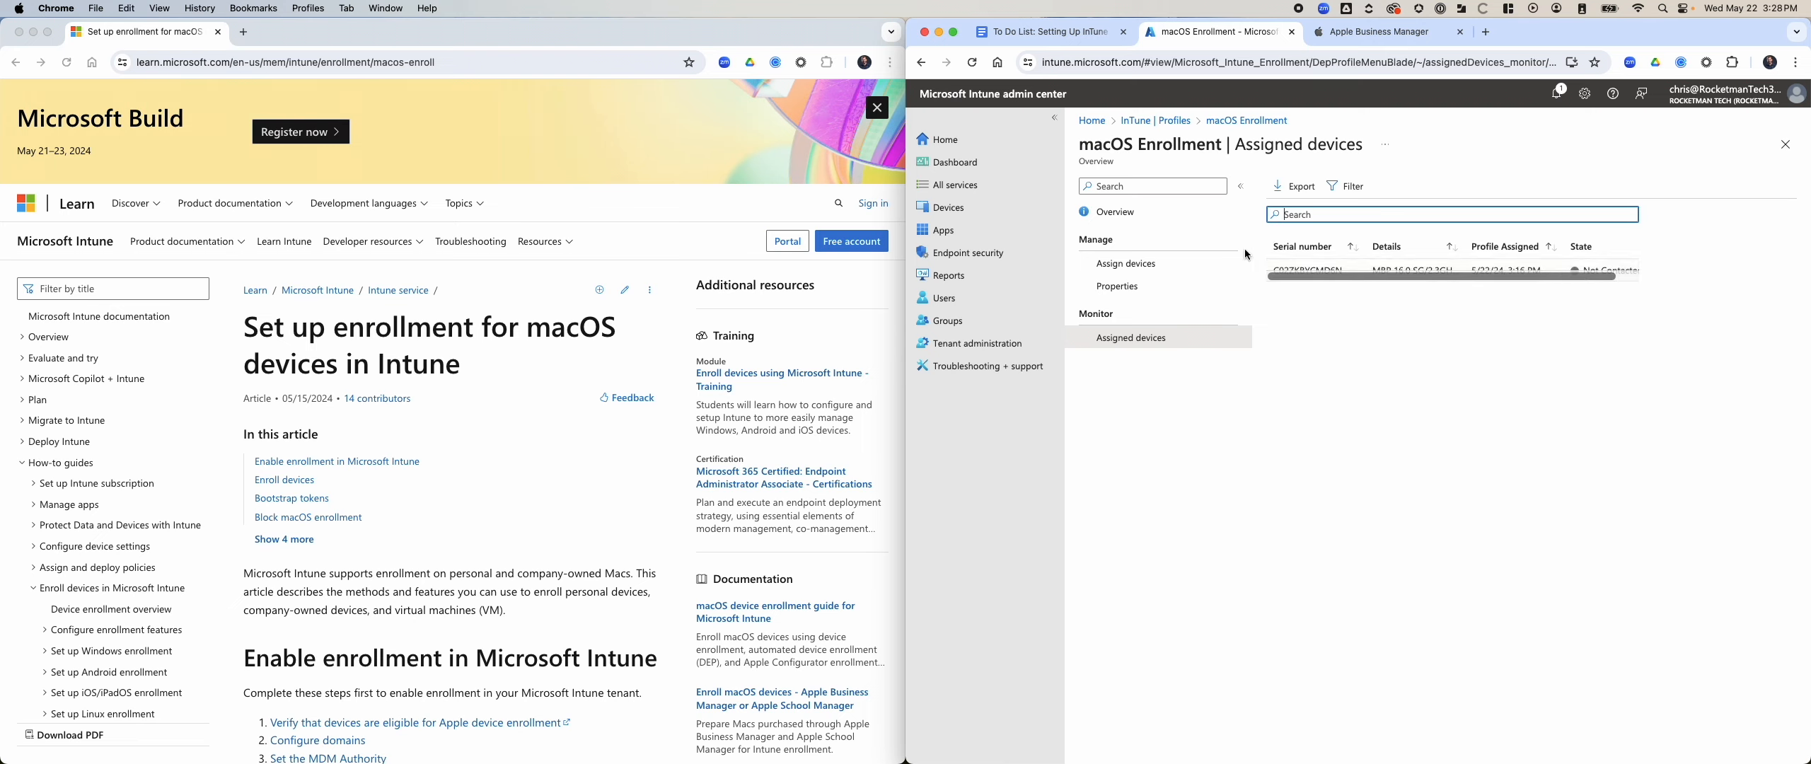
Step: Return through the profile overview and Profiles list to the token's device list and refresh it
left_click(1099, 262)
left_click(1124, 215)
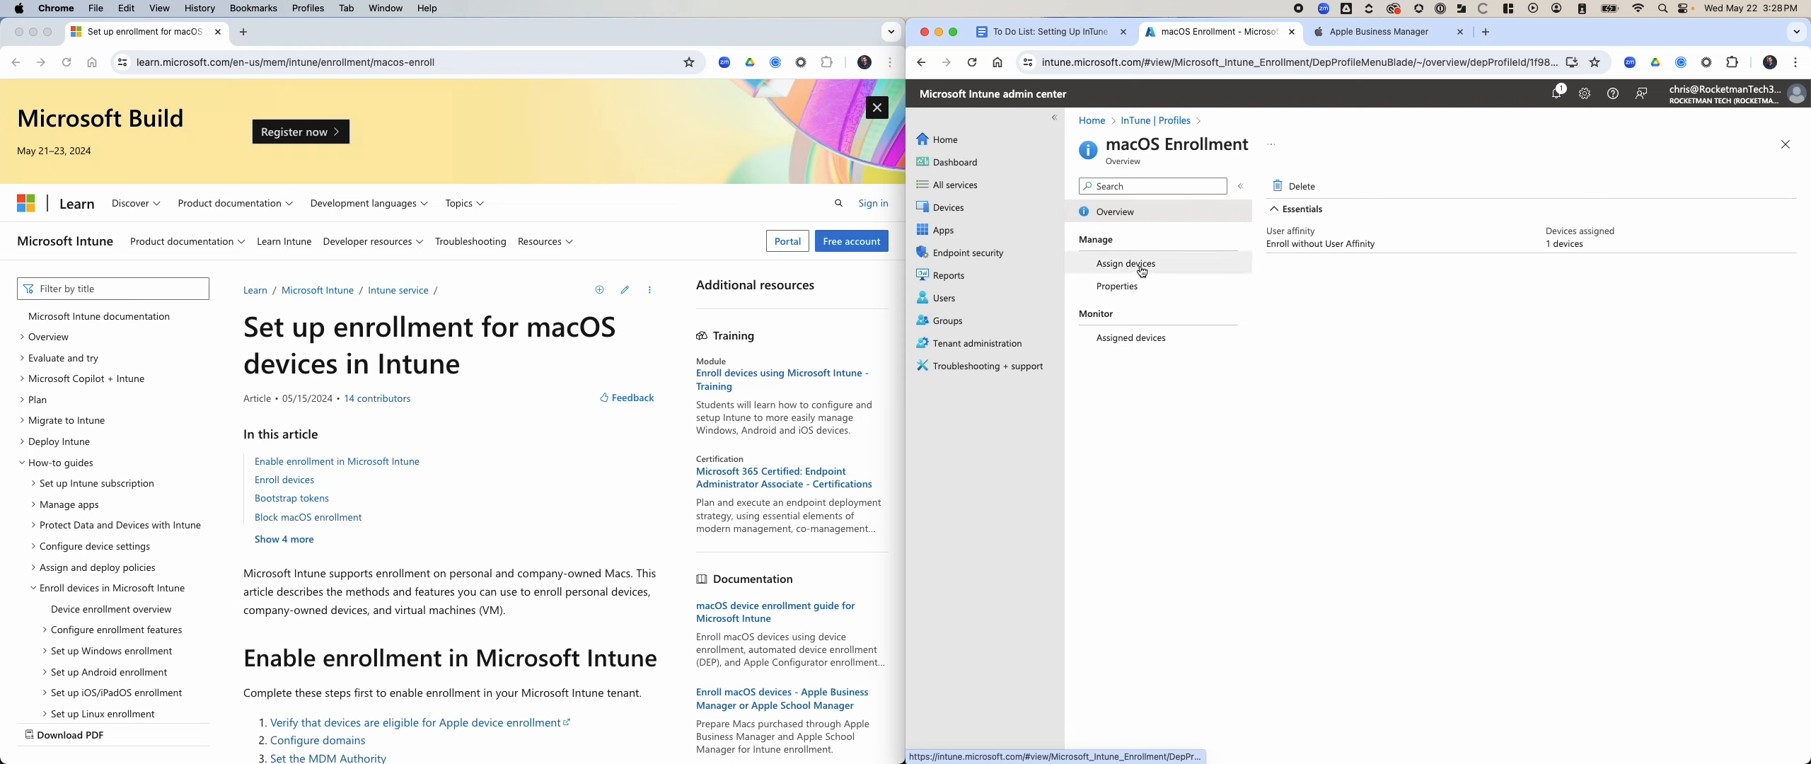
left_click(1176, 121)
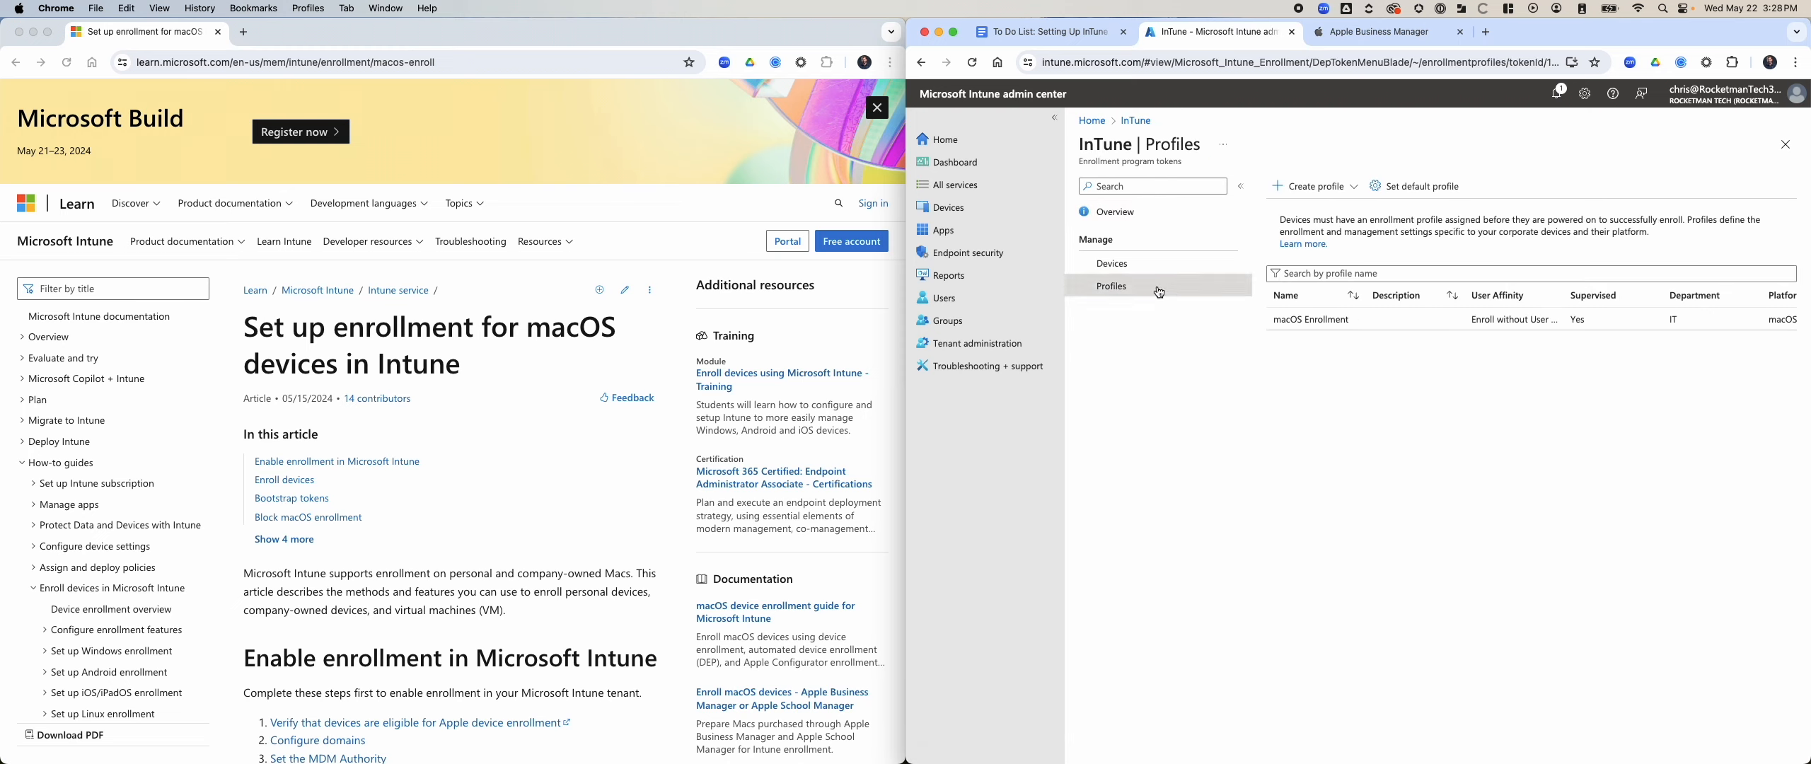
left_click(1140, 273)
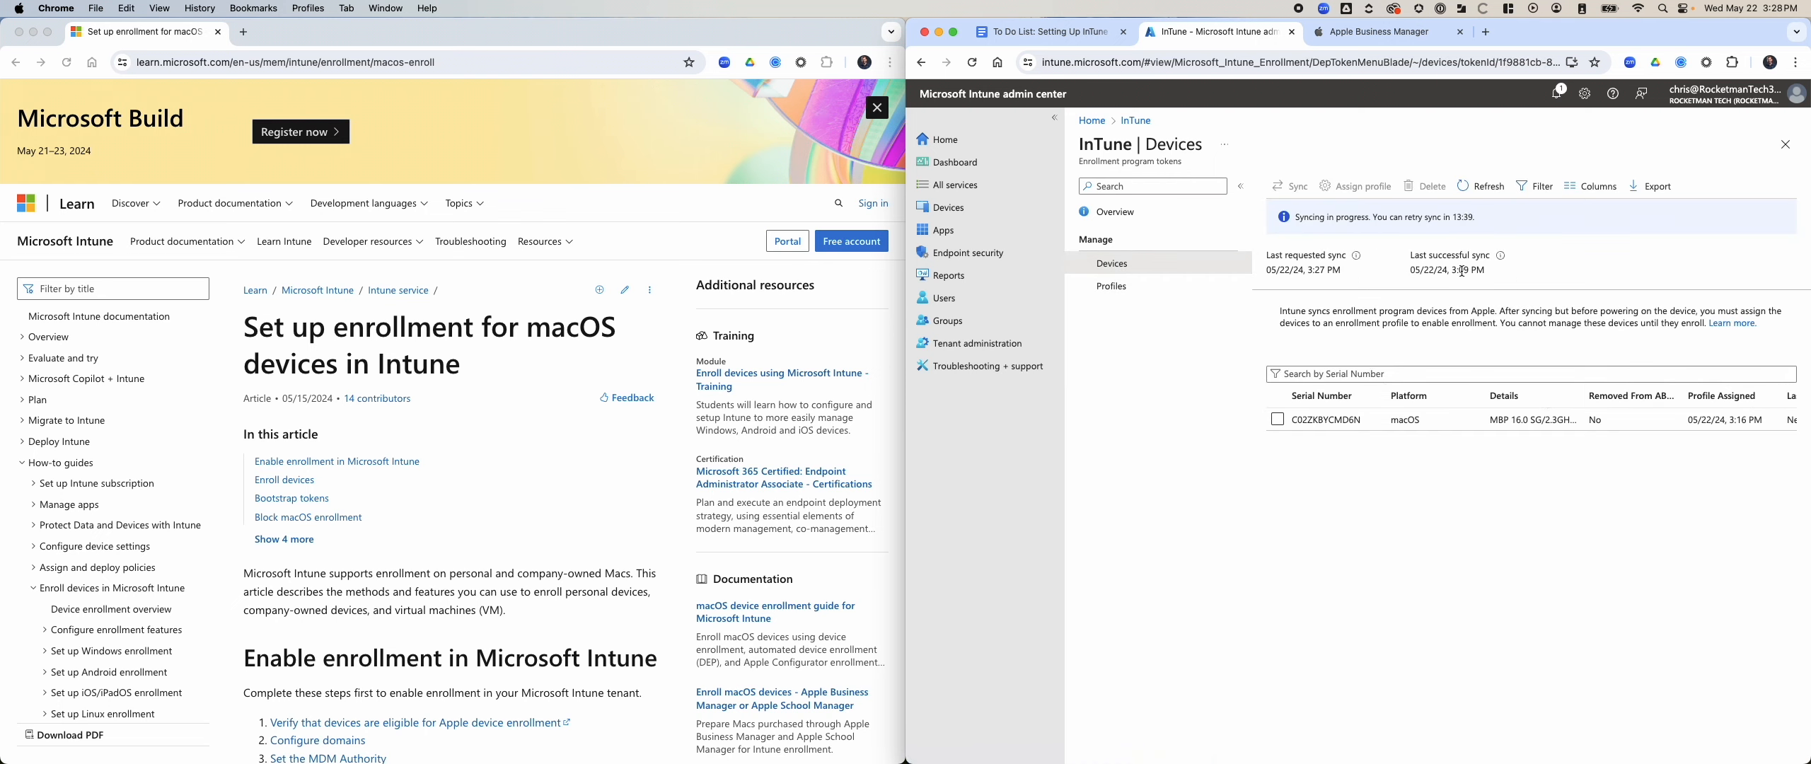
left_click(1461, 200)
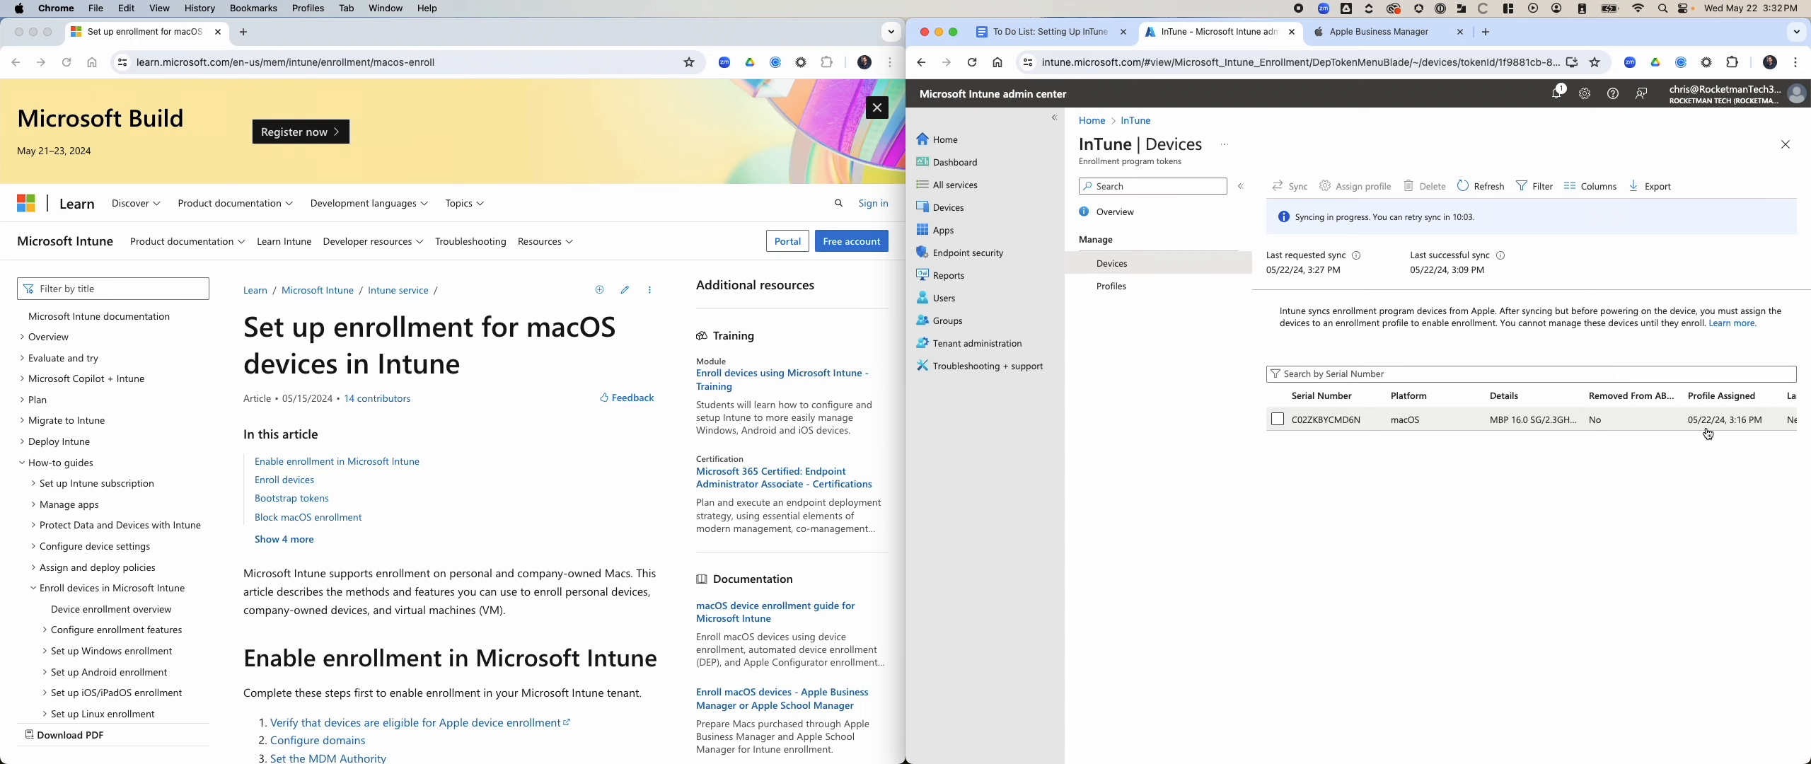
Step: Switch to the 'To Do List: Setting Up InTune' Google Docs tab to review the setup tasks
left_click(1022, 32)
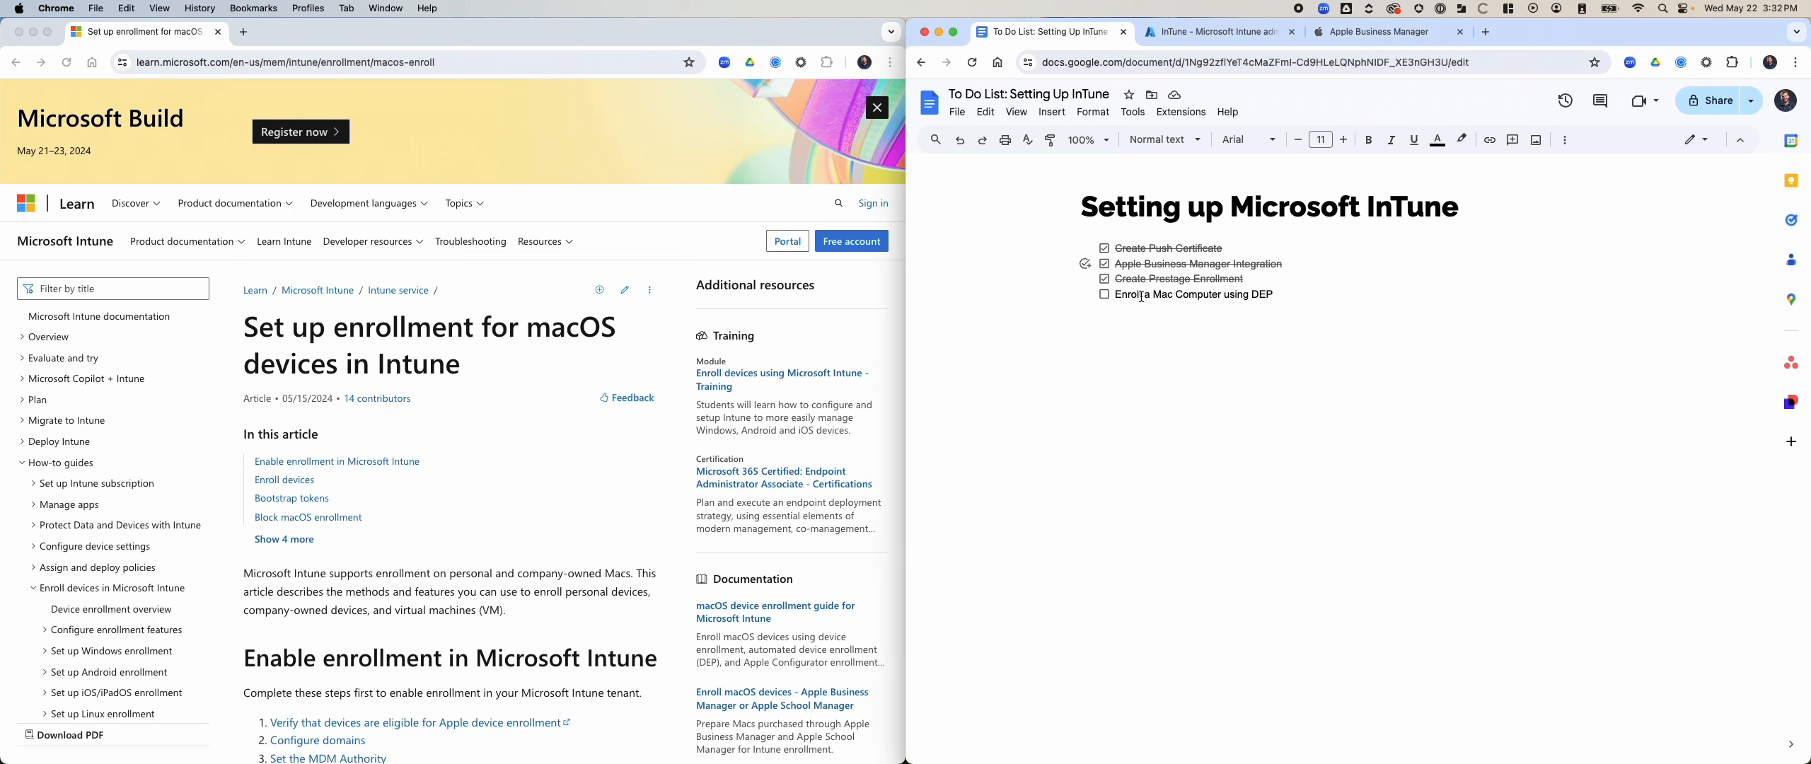
left_click(1238, 33)
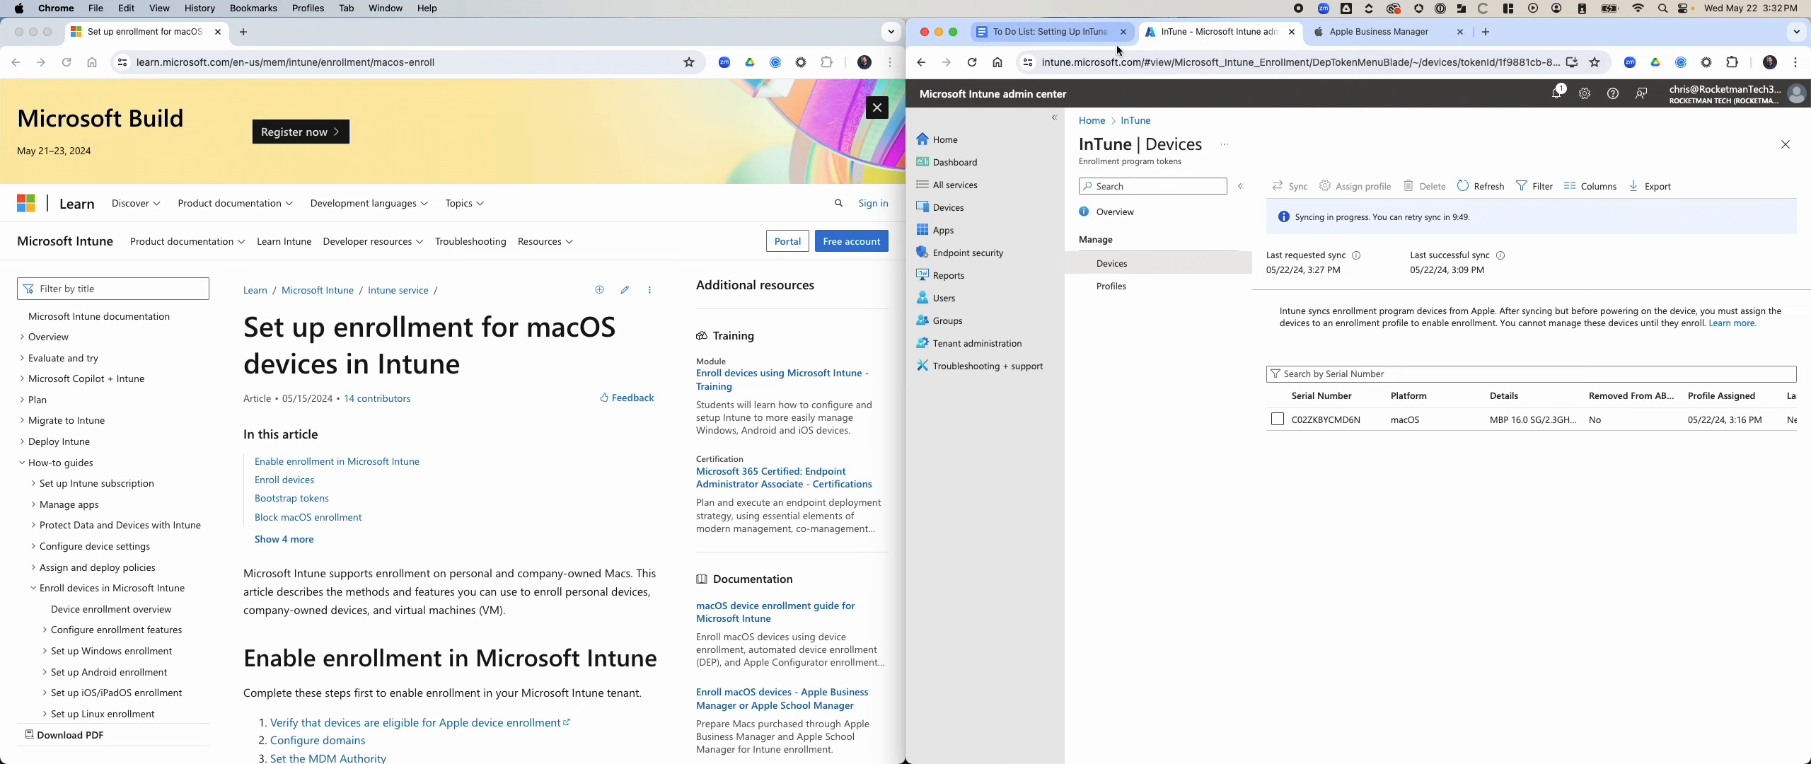
left_click(1054, 31)
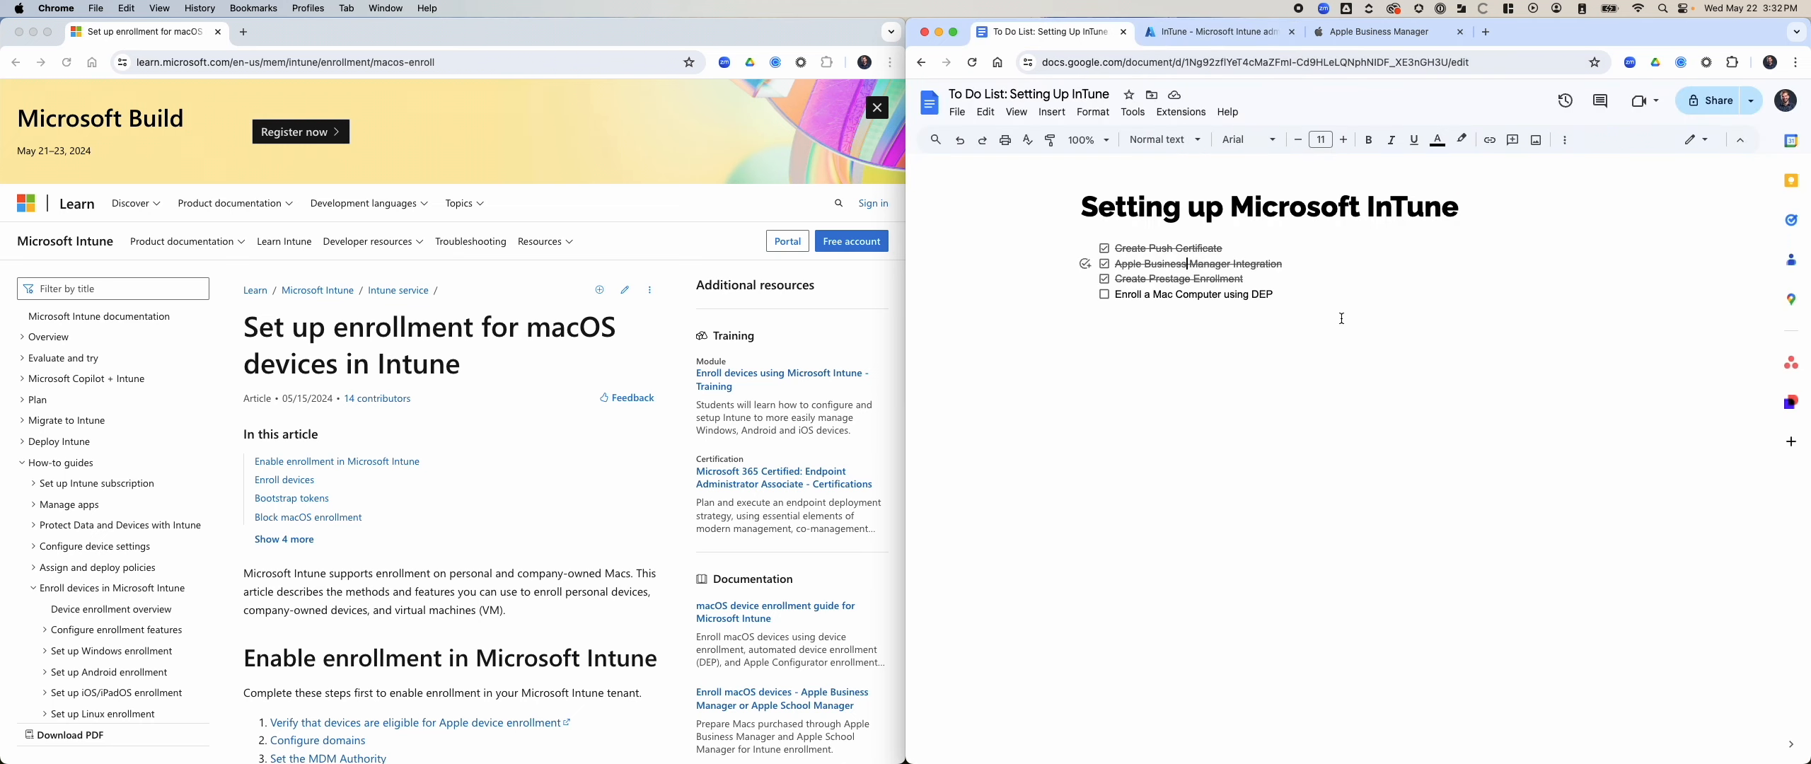